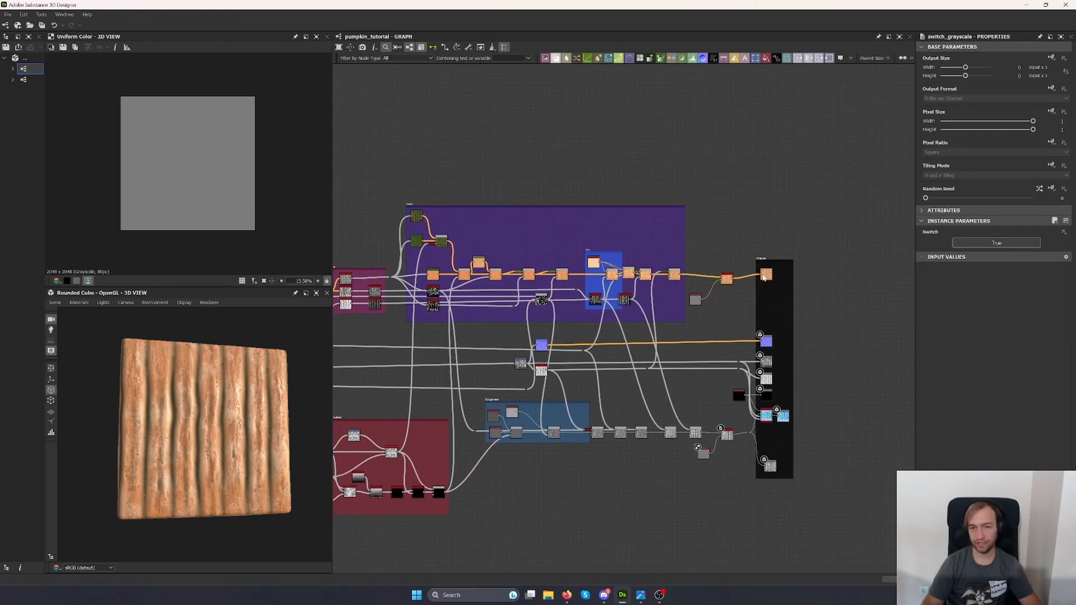
# Set the base color Switch and the roughness Switch Grayscale nodes feeding the outputs to False.
pyautogui.scroll(5, 654, 334)
pyautogui.click(701, 250)
pyautogui.click(981, 244)
pyautogui.scroll(-5, 760, 339)
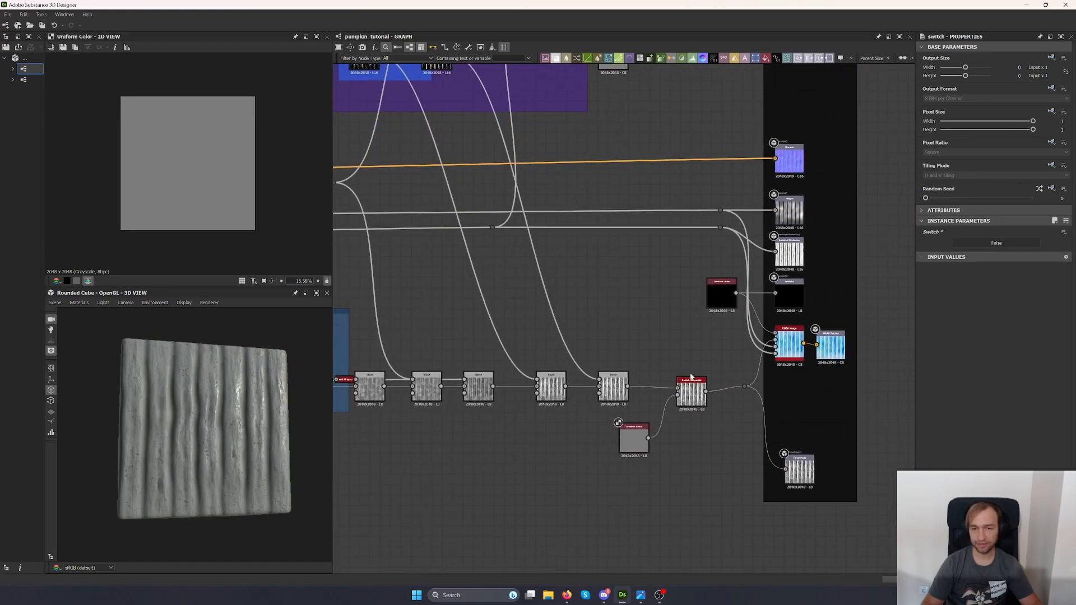
pyautogui.scroll(3, 689, 377)
pyautogui.click(689, 384)
pyautogui.click(985, 244)
pyautogui.scroll(-6, 560, 359)
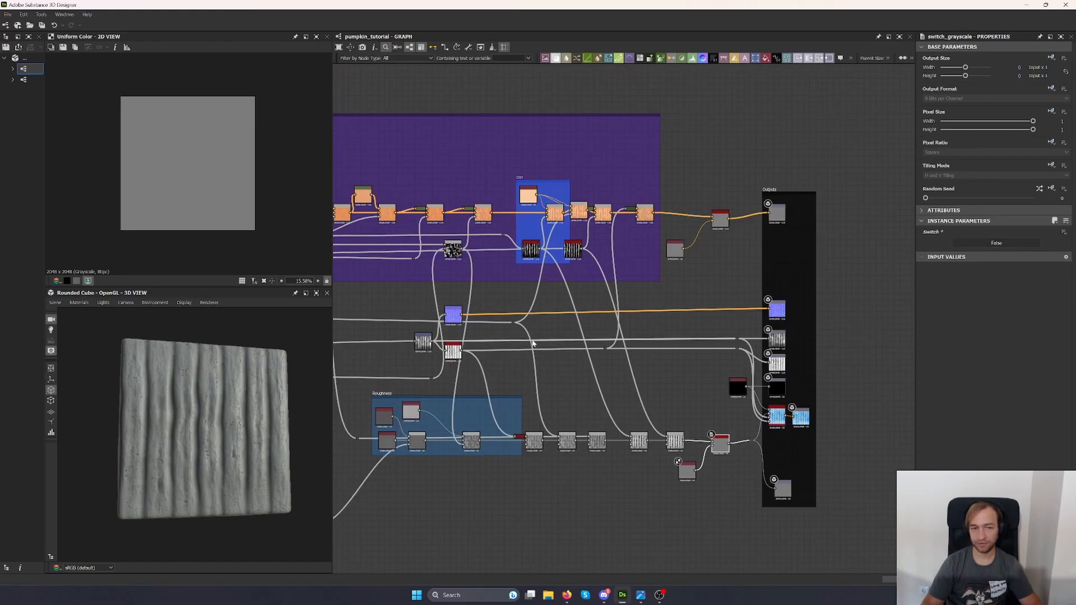
# Disable the final Blend node of the Dirt Shapes frame.
pyautogui.moveTo(594, 373); pyautogui.dragTo(734, 363, button='middle')
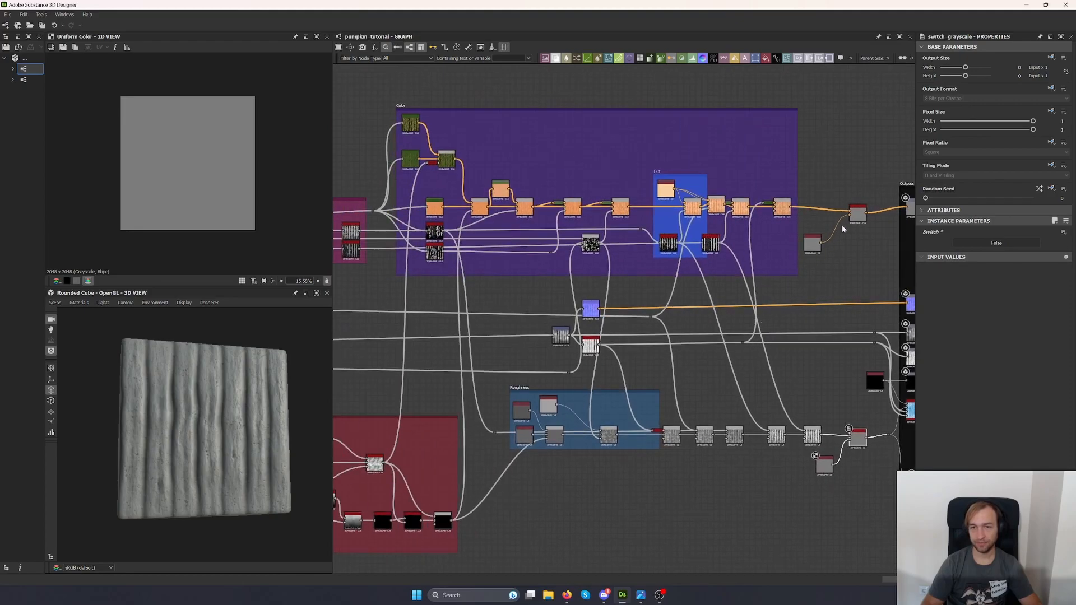
pyautogui.scroll(3, 859, 224)
pyautogui.moveTo(725, 545); pyautogui.dragTo(704, 329, button='middle')
pyautogui.moveTo(552, 185); pyautogui.dragTo(841, 351, button='middle')
pyautogui.moveTo(532, 351); pyautogui.dragTo(911, 324, button='middle')
pyautogui.moveTo(358, 381); pyautogui.dragTo(616, 355, button='middle')
pyautogui.moveTo(509, 345); pyautogui.dragTo(749, 342, button='middle')
pyautogui.scroll(3, 751, 334)
pyautogui.click(760, 322)
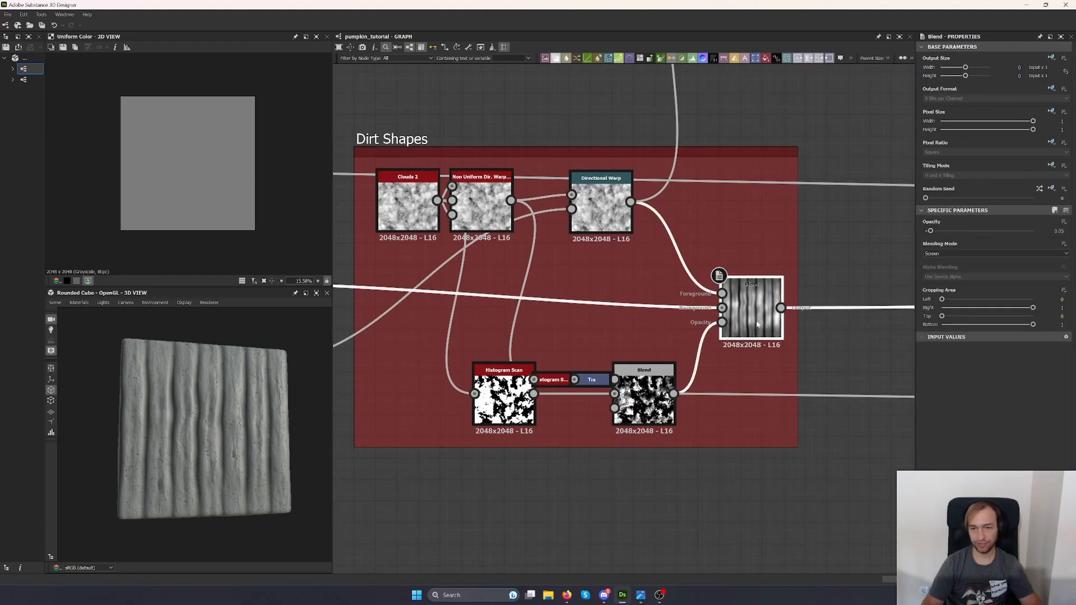
# Disable the Auto Levels node at the end of the orange-brown frame and the Blend node feeding it.
pyautogui.moveTo(476, 314); pyautogui.dragTo(898, 325, button='middle')
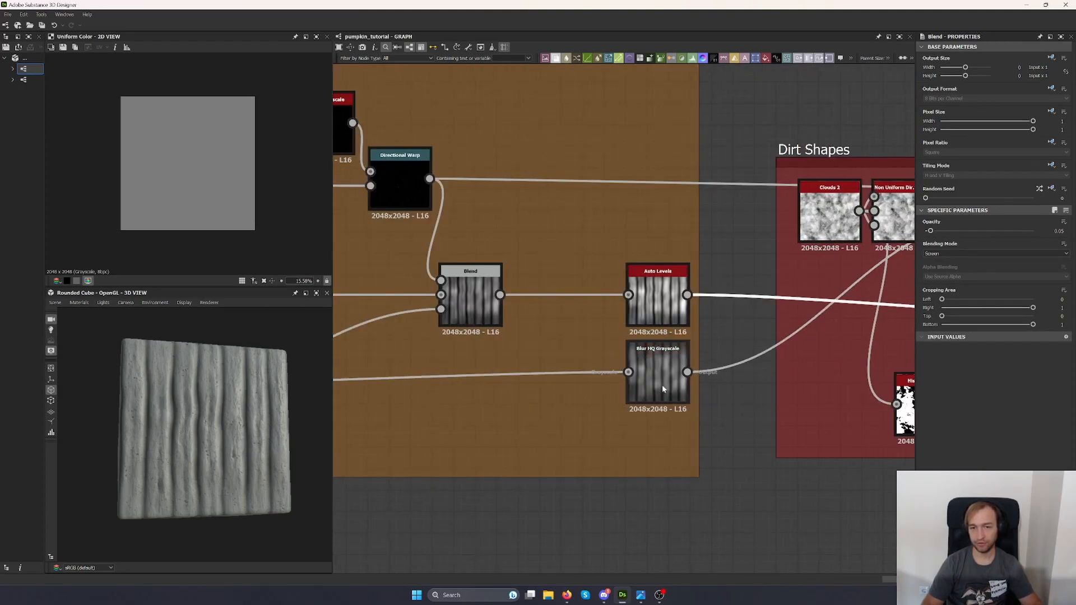
pyautogui.scroll(-3, 662, 384)
pyautogui.click(660, 350)
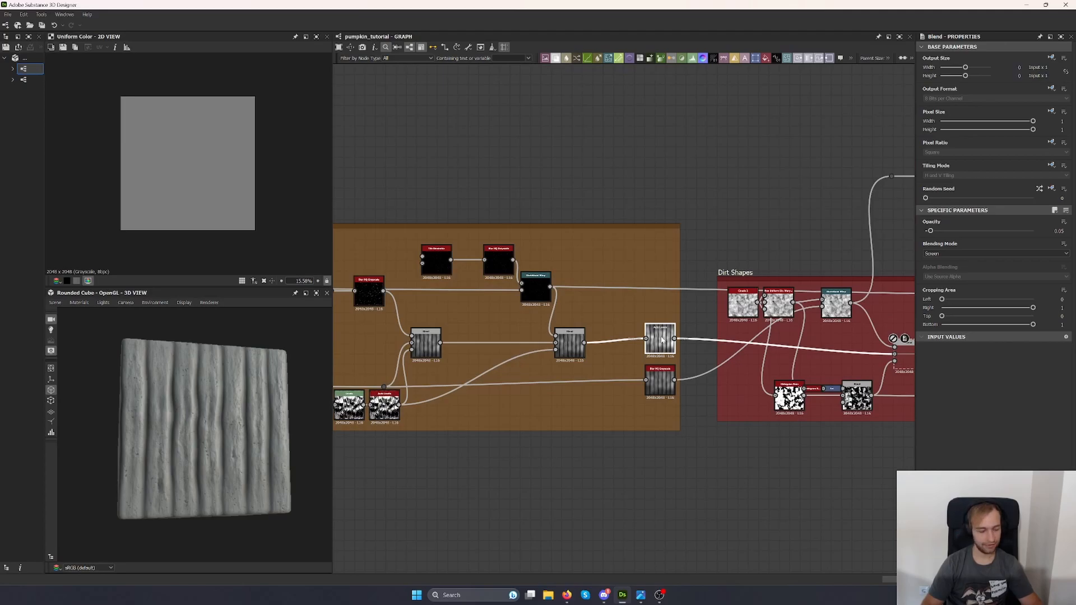
pyautogui.hotkey('shift', 'd')
pyautogui.moveTo(570, 379); pyautogui.dragTo(702, 365, button='middle')
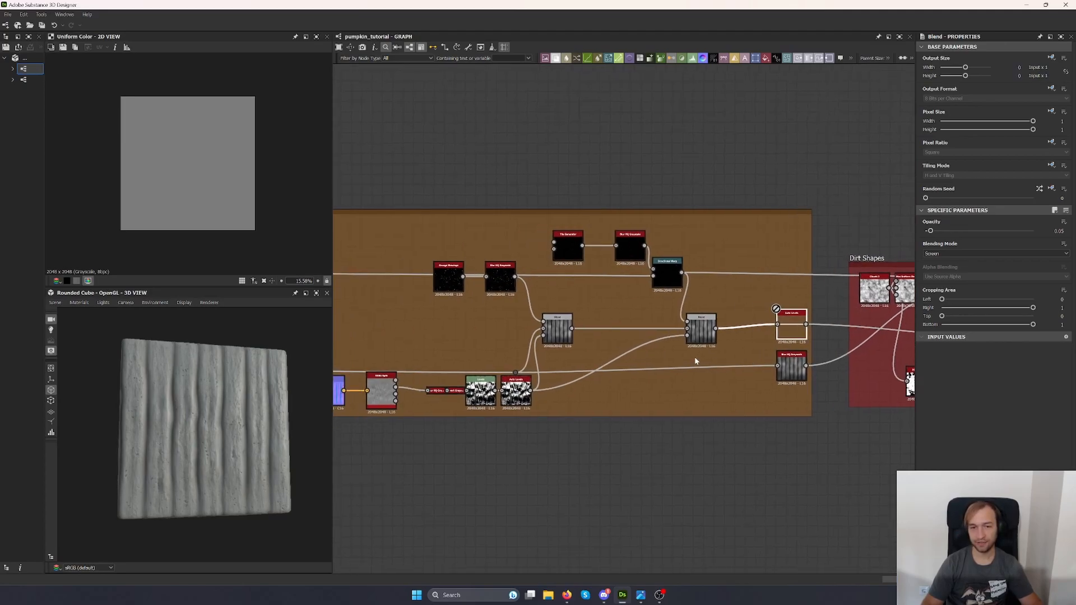
pyautogui.scroll(3, 695, 353)
pyautogui.moveTo(731, 312); pyautogui.dragTo(745, 367)
pyautogui.click(708, 320)
pyautogui.hotkey('shift', 'd')
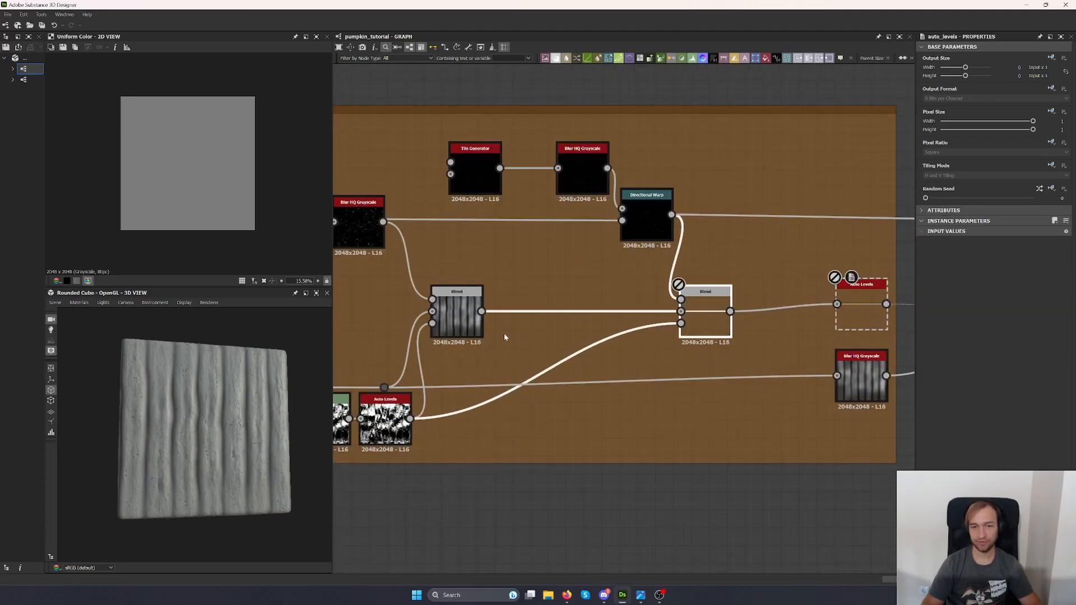
# Disable the remaining Blend node in the orange-brown frame and the Base Shapes nodes downstream of the Tile Generator.
pyautogui.click(460, 321)
pyautogui.hotkey('shift', 'd')
pyautogui.moveTo(475, 343); pyautogui.dragTo(801, 360, button='middle')
pyautogui.scroll(-3, 785, 359)
pyautogui.moveTo(645, 361); pyautogui.dragTo(994, 337, button='middle')
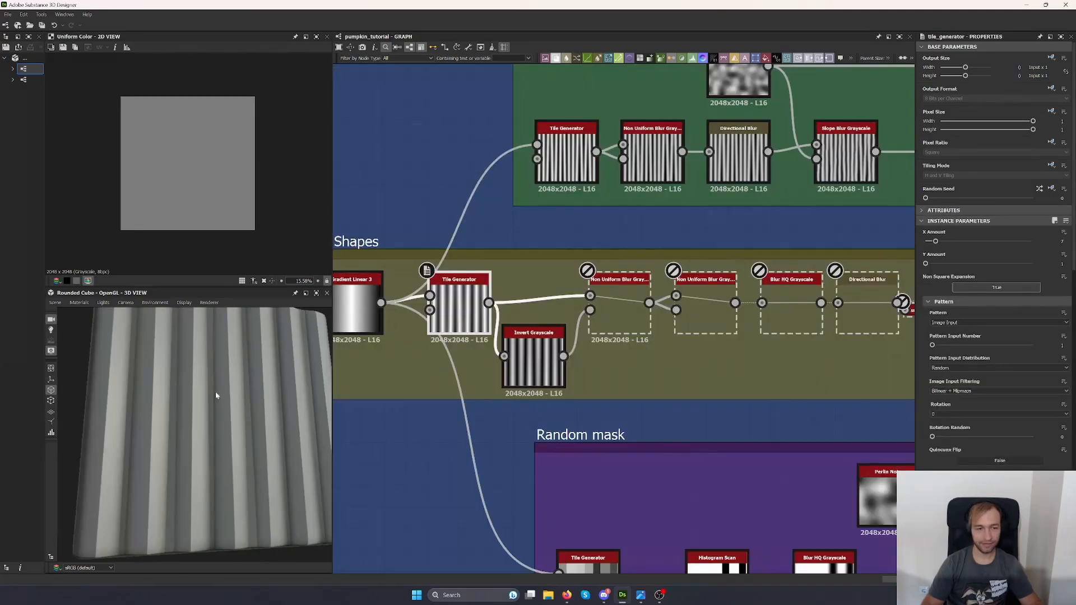
# Change the 3D preview mesh to Sphere 2 Tiles.
pyautogui.scroll(3, 188, 404)
pyautogui.scroll(-3, 218, 407)
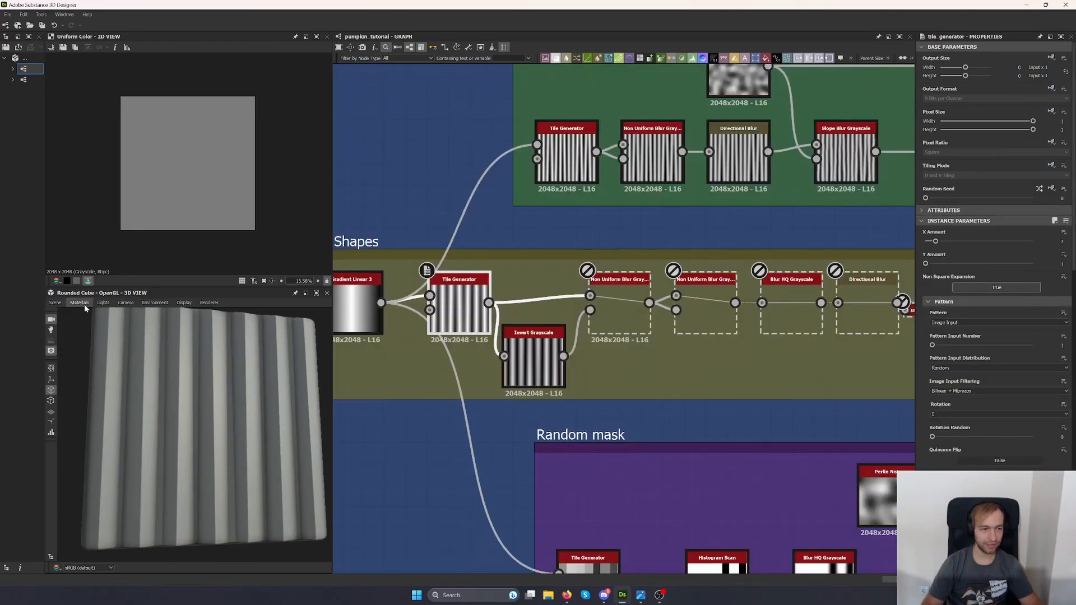
pyautogui.click(55, 302)
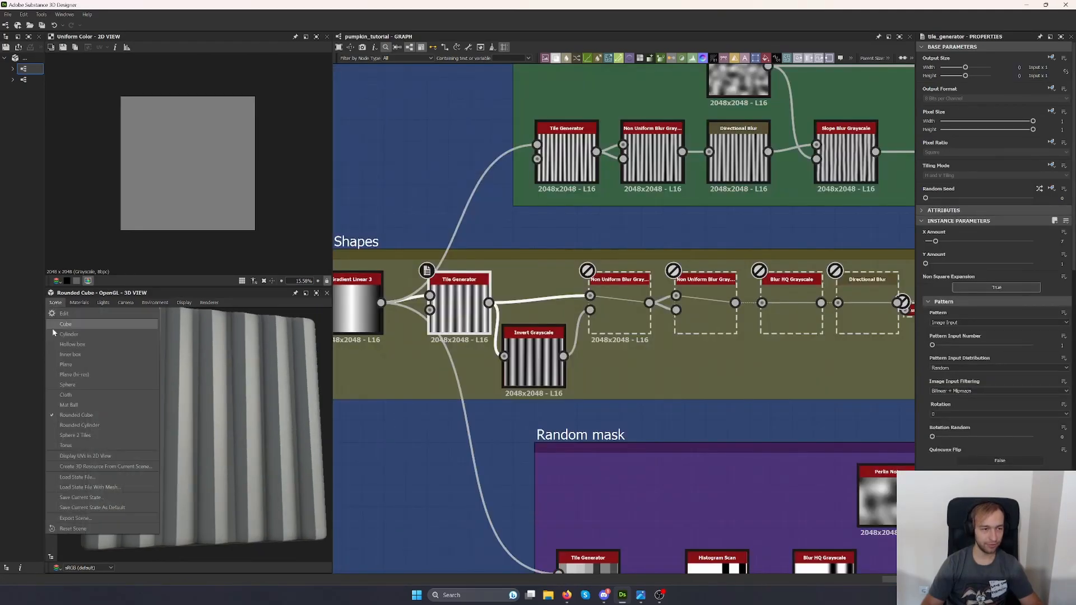
pyautogui.click(91, 435)
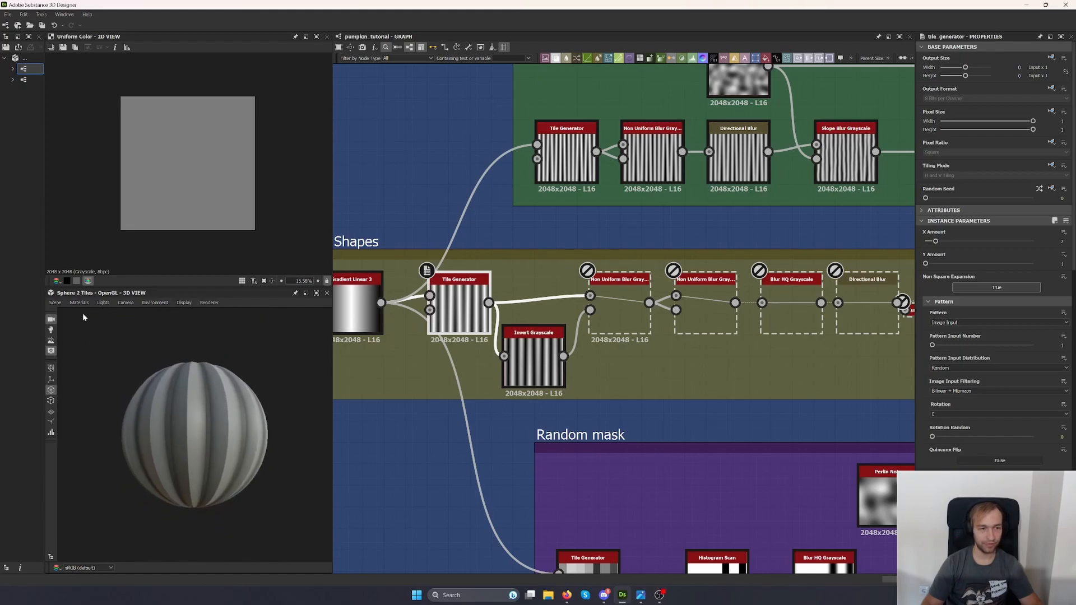
# Set the default preview material's Height Scale to 8 and Tessellation Factor to 12.
pyautogui.moveTo(89, 318)
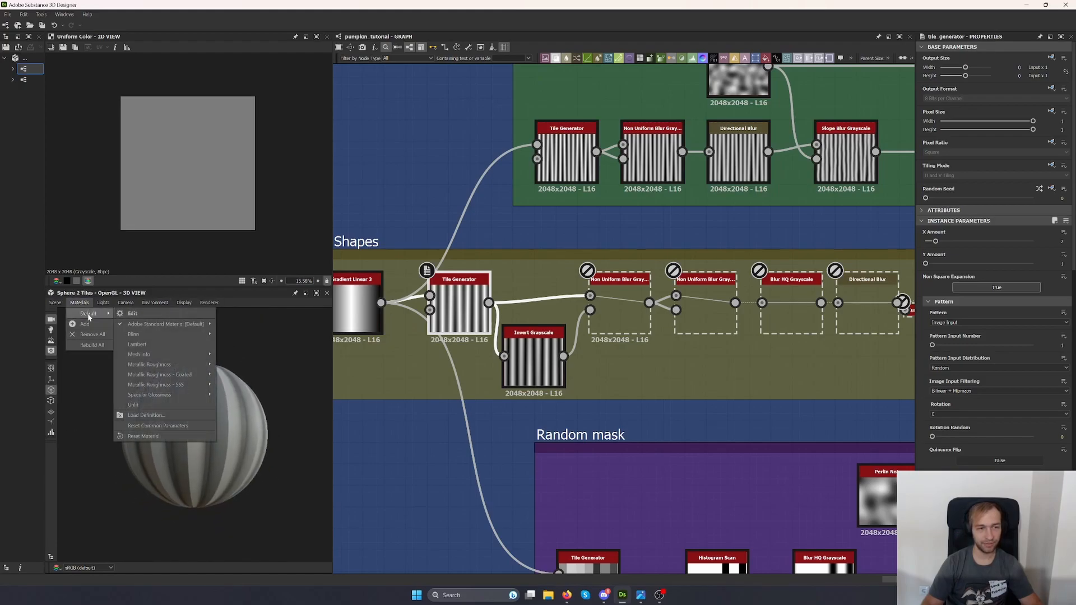
pyautogui.click(150, 315)
pyautogui.scroll(-5, 985, 419)
pyautogui.click(955, 394)
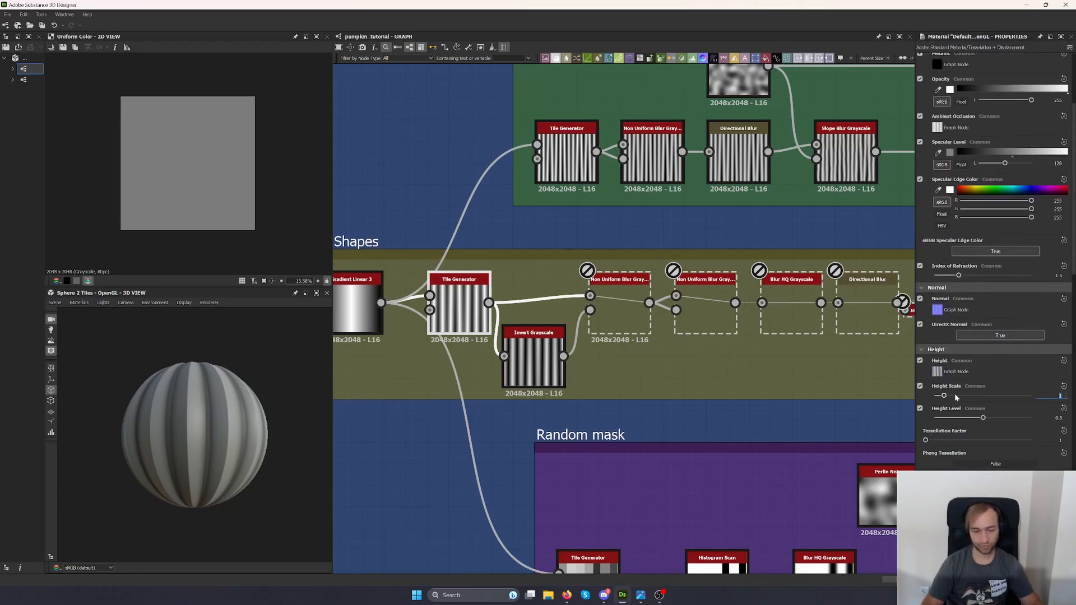
pyautogui.write('8')
pyautogui.press('Return')
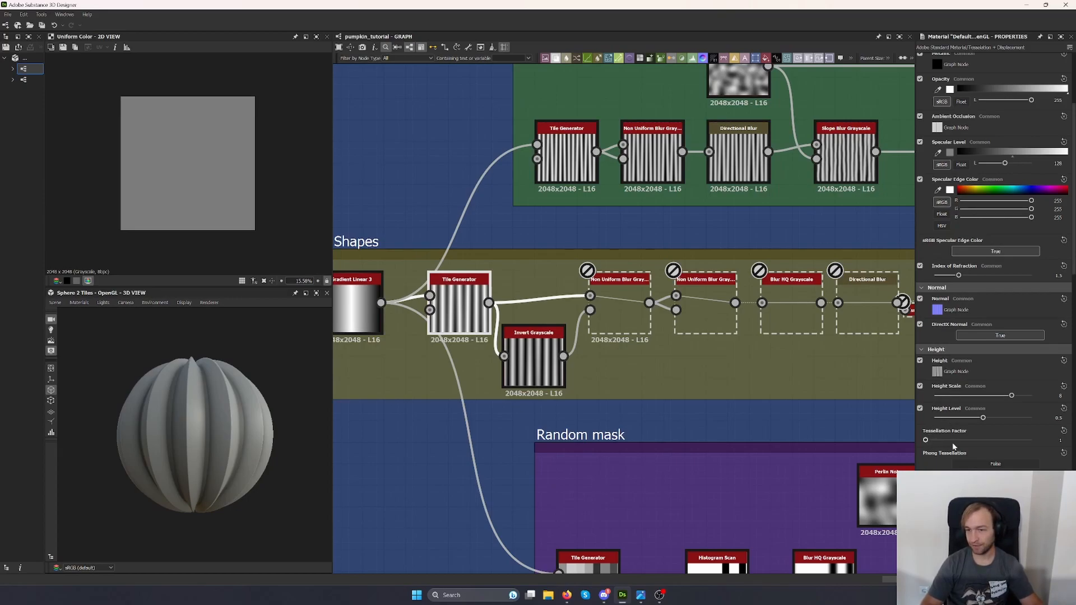
pyautogui.write('12')
pyautogui.press('Return')
pyautogui.moveTo(297, 443); pyautogui.dragTo(213, 387)
pyautogui.scroll(3, 261, 425)
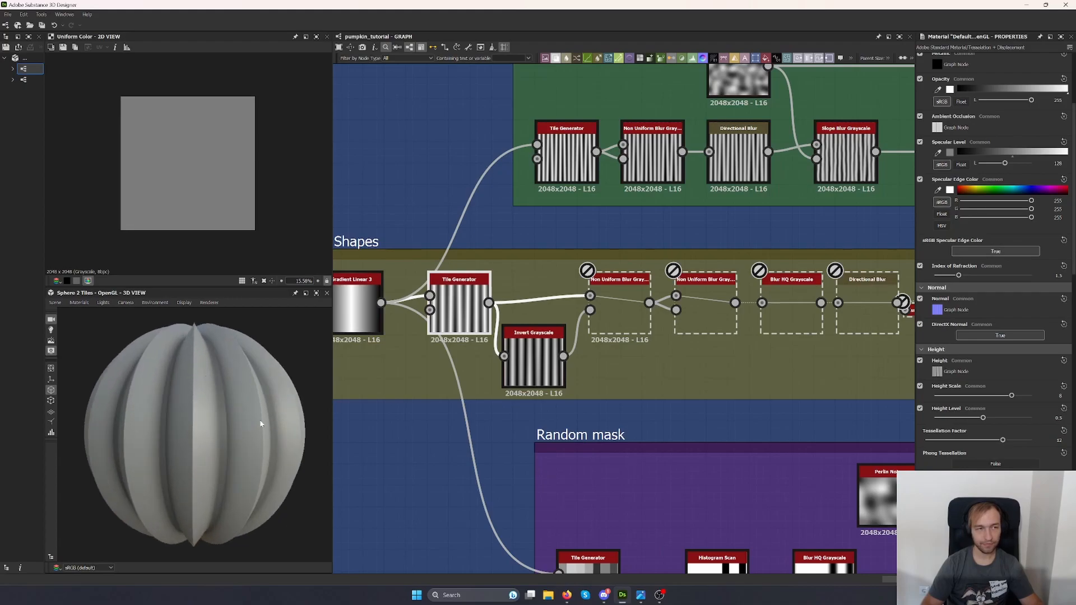
pyautogui.moveTo(258, 423)
pyautogui.mouseDown()
pyautogui.moveTo(216, 419)
pyautogui.moveTo(247, 421)
pyautogui.mouseUp()
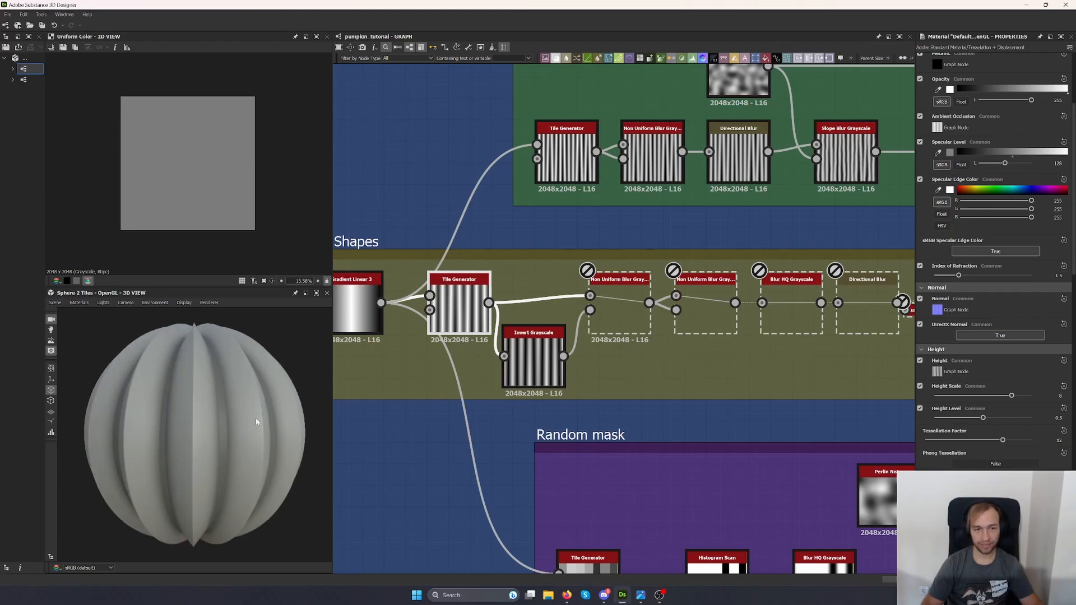
# Preview the Gradient Linear 3 node in the Base Shapes frame.
pyautogui.moveTo(486, 449); pyautogui.dragTo(668, 442, button='middle')
pyautogui.scroll(2, 527, 349)
pyautogui.doubleClick(537, 286)
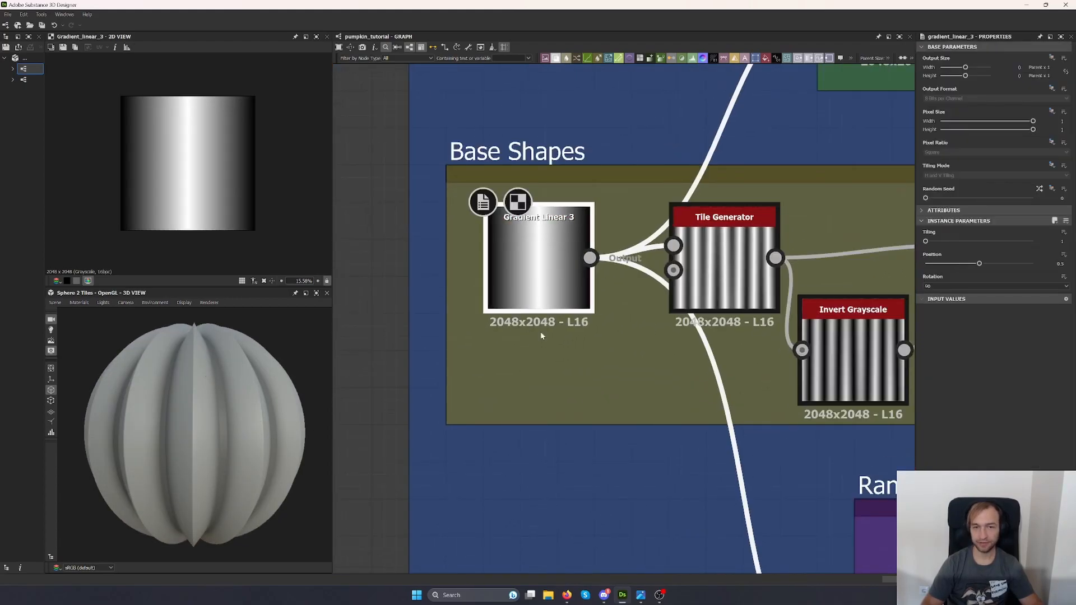
# Try out another Gradient Linear 3 node with its Rotation set to 90, and delete it.
pyautogui.press('space')
pyautogui.write('grad')
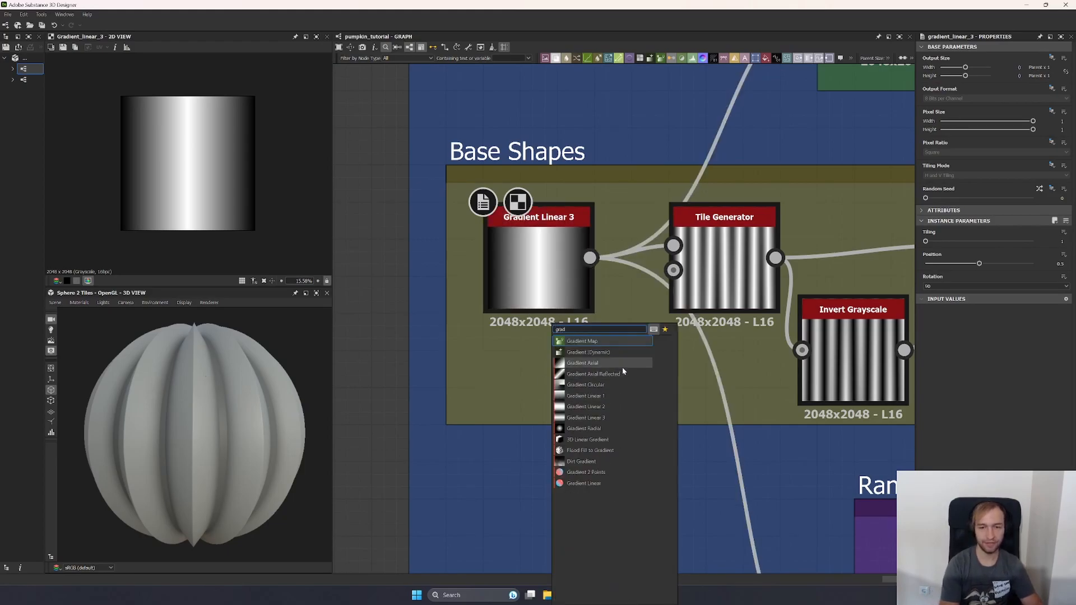
pyautogui.click(602, 417)
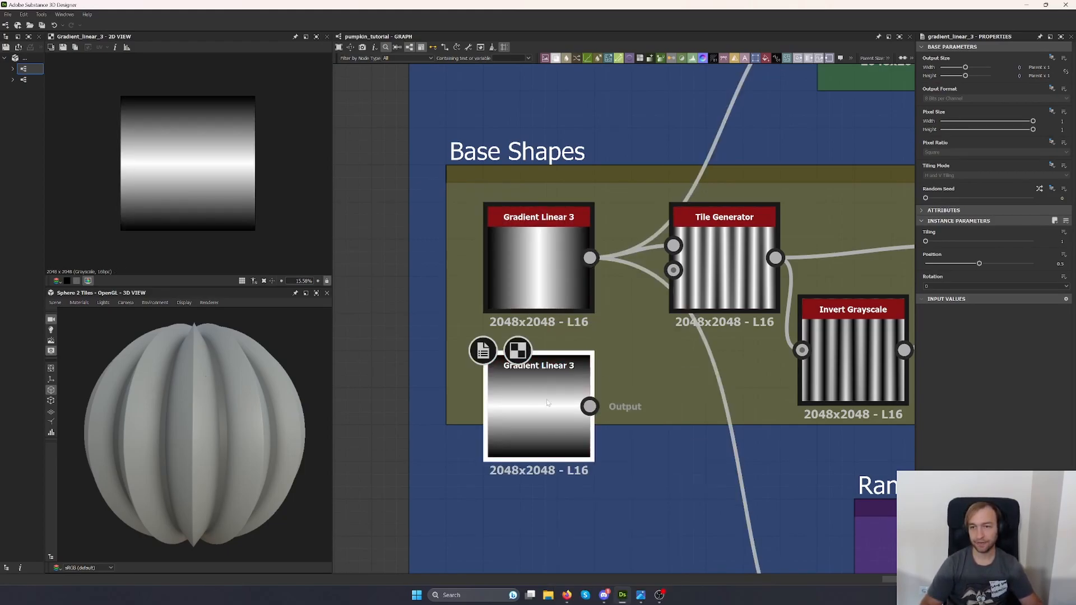
pyautogui.click(940, 286)
pyautogui.click(938, 300)
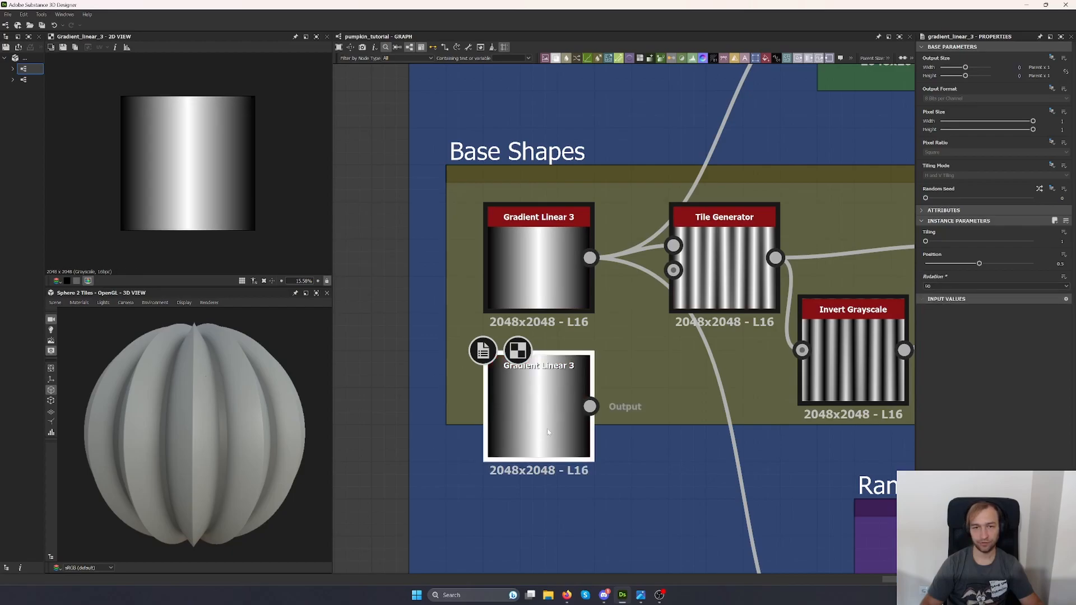
pyautogui.press('Delete')
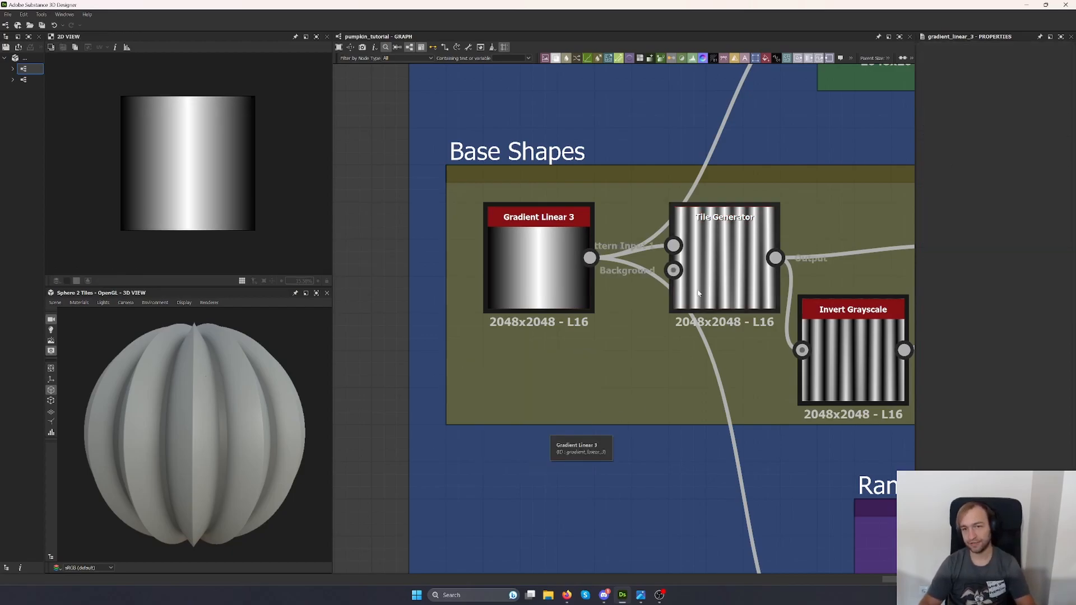
# Preview the Base Shapes Tile Generator node and review its parameters.
pyautogui.moveTo(685, 416); pyautogui.dragTo(542, 392, button='middle')
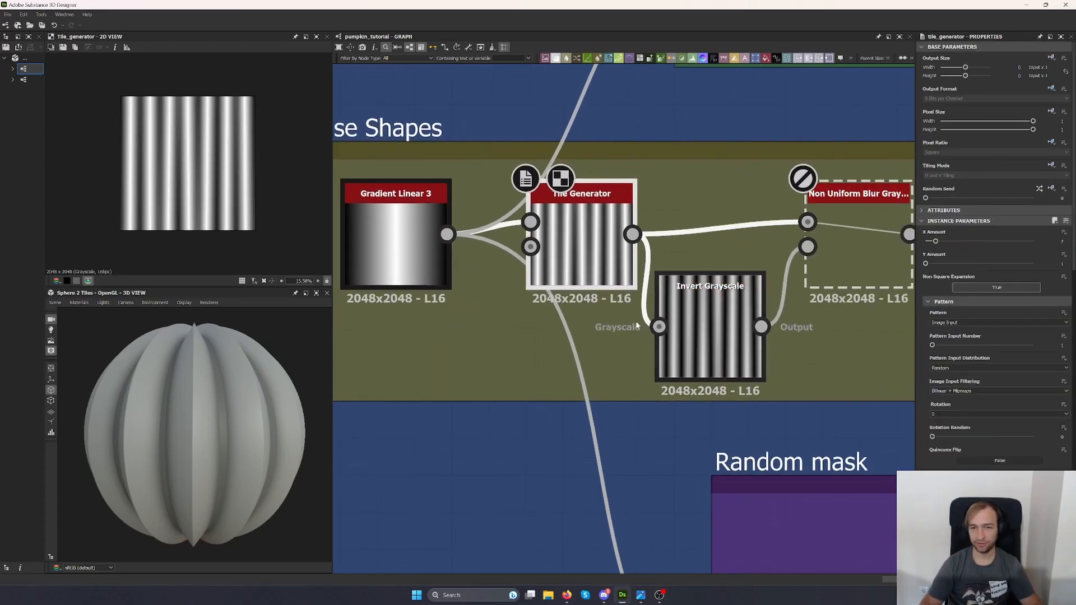
pyautogui.scroll(-4, 577, 307)
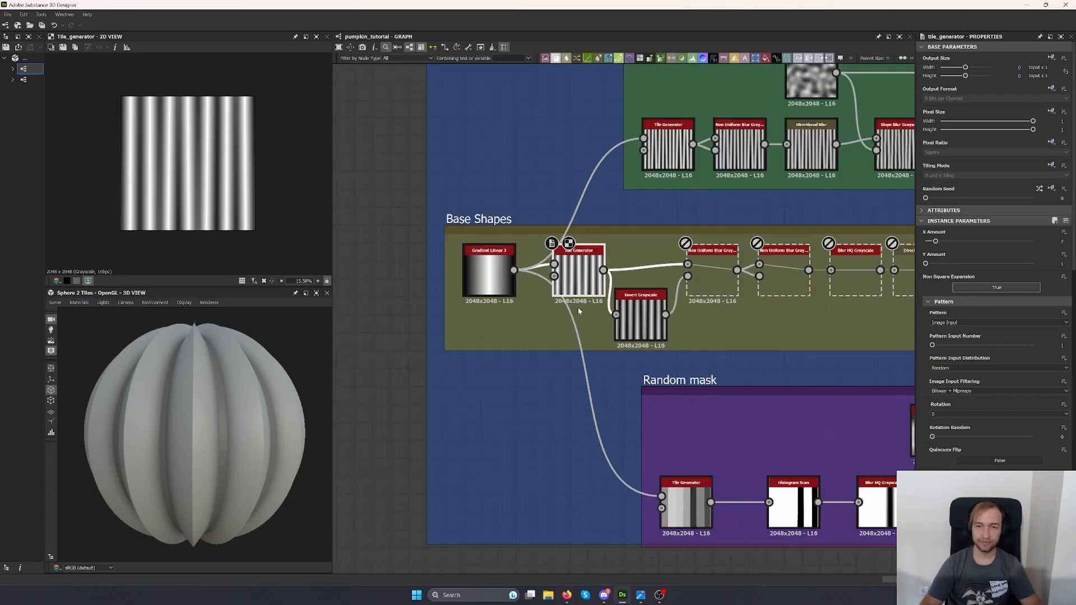
pyautogui.scroll(3, 617, 292)
pyautogui.scroll(-3, 665, 279)
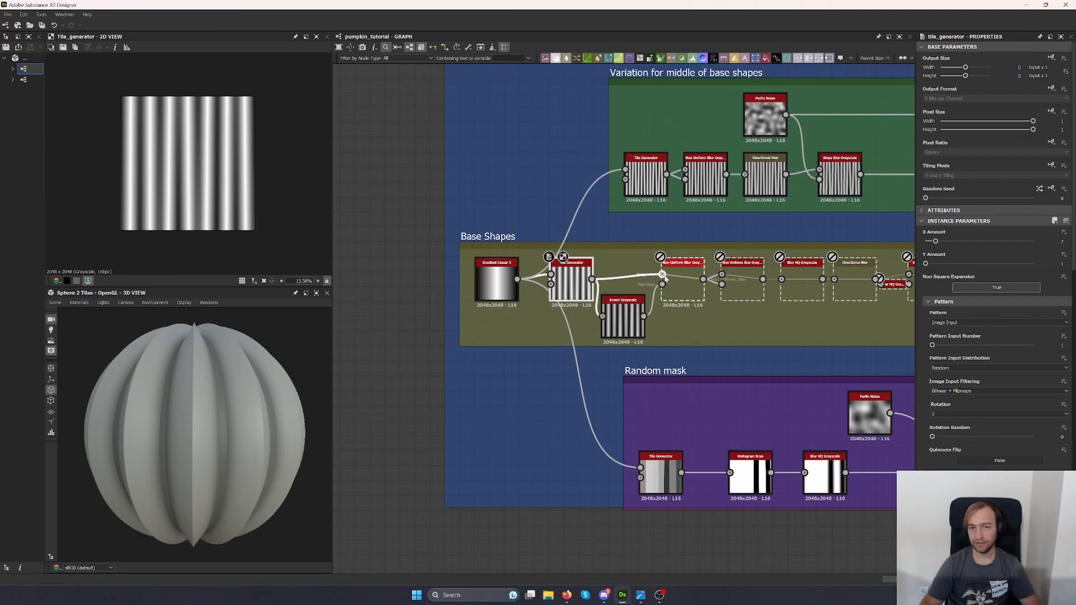
# Enable the first Non Uniform Blur Grayscale node in Base Shapes, comparing the sphere with and without it.
pyautogui.click(685, 278)
pyautogui.moveTo(687, 280); pyautogui.dragTo(633, 297, button='middle')
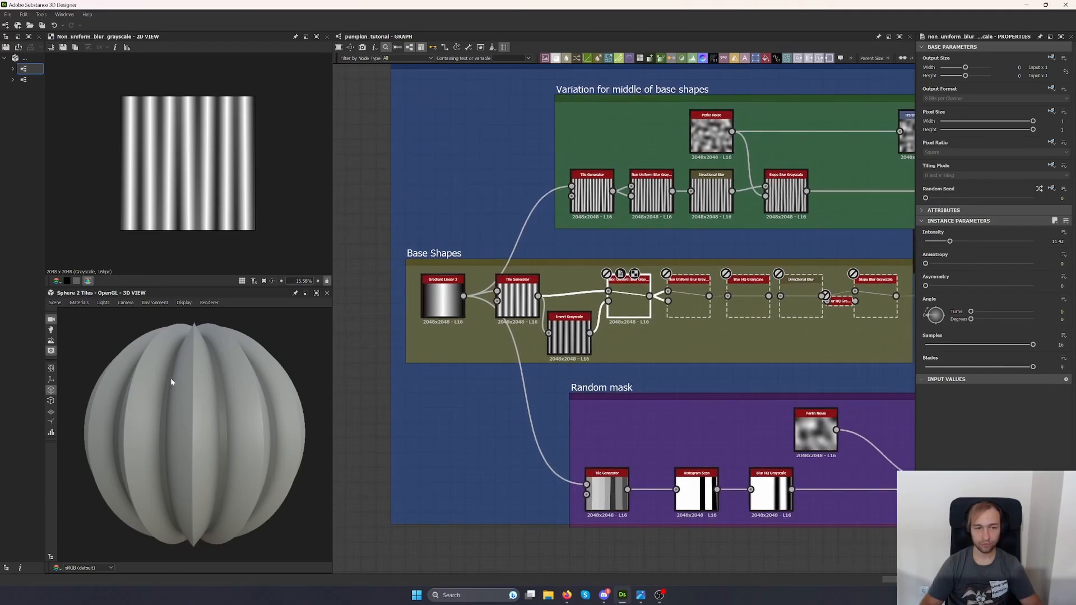
pyautogui.moveTo(175, 380); pyautogui.dragTo(195, 397)
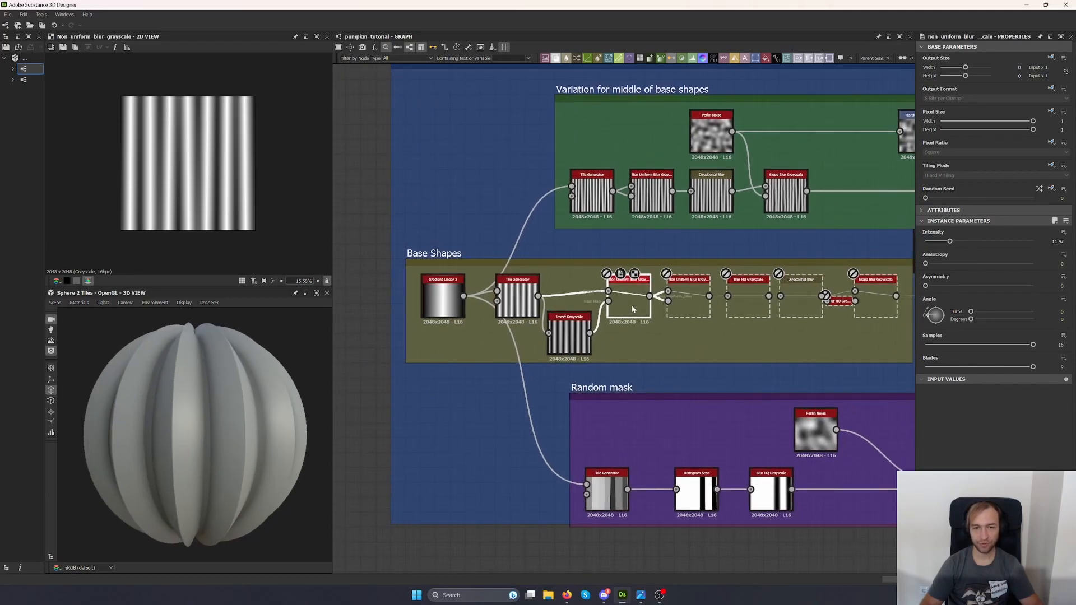
pyautogui.scroll(3, 631, 305)
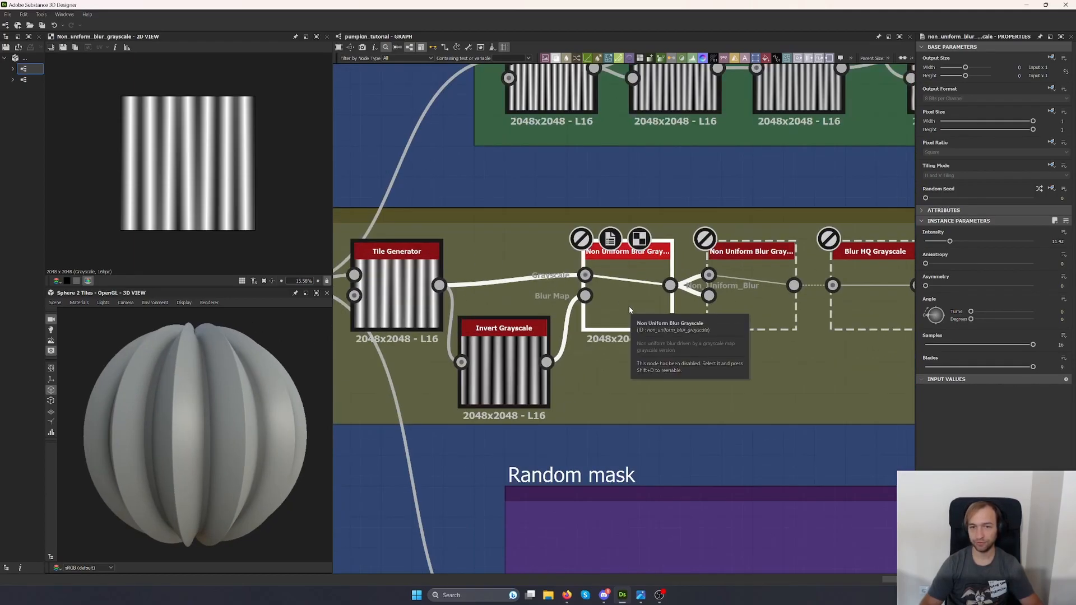
pyautogui.hotkey('shift', 'd')
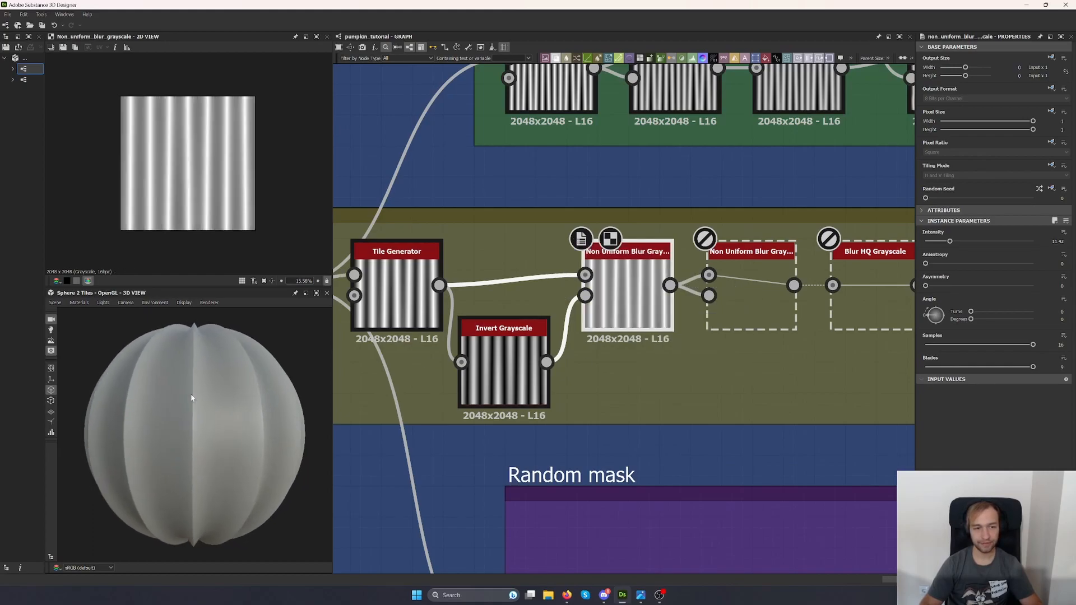
pyautogui.hotkey('shift', 'd')
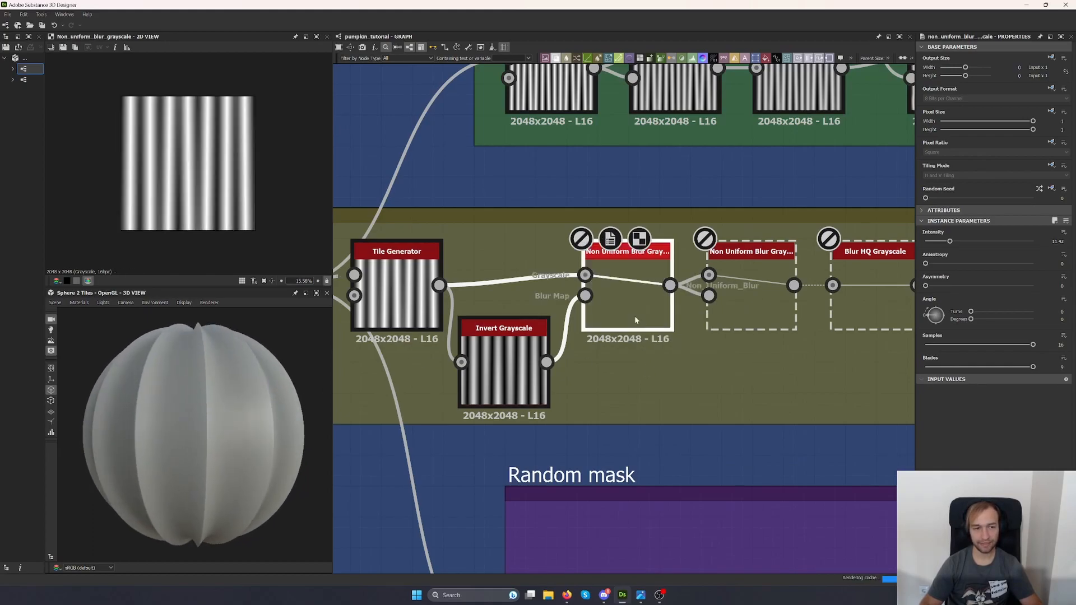
pyautogui.hotkey('shift', 'd')
# Compare the 2D outputs of the Invert Grayscale, Tile Generator and first Non Uniform Blur Grayscale nodes up close.
pyautogui.click(525, 382)
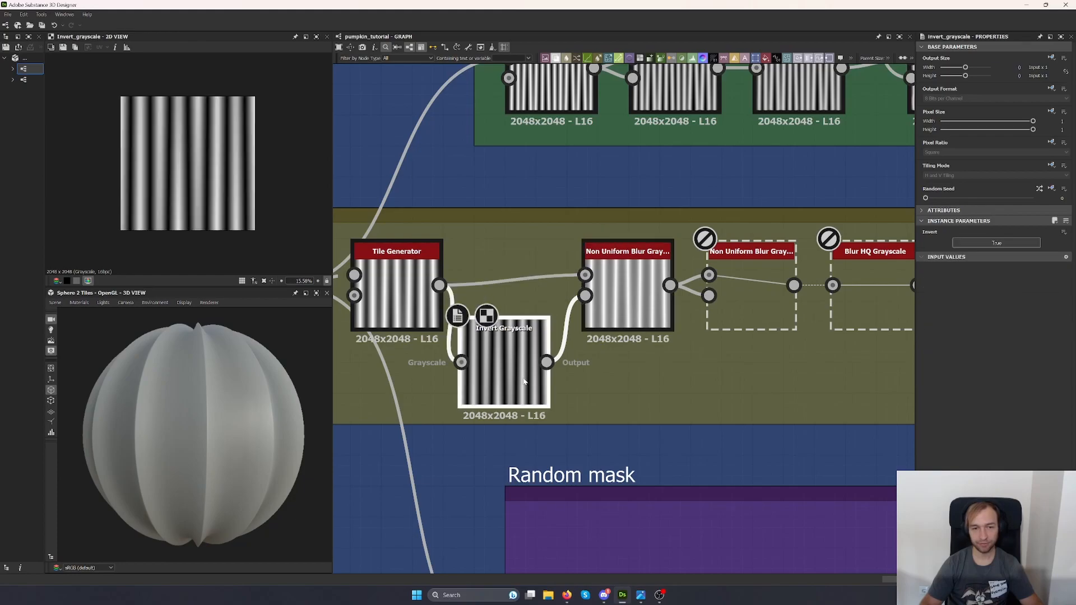
pyautogui.moveTo(508, 405); pyautogui.dragTo(583, 391, button='middle')
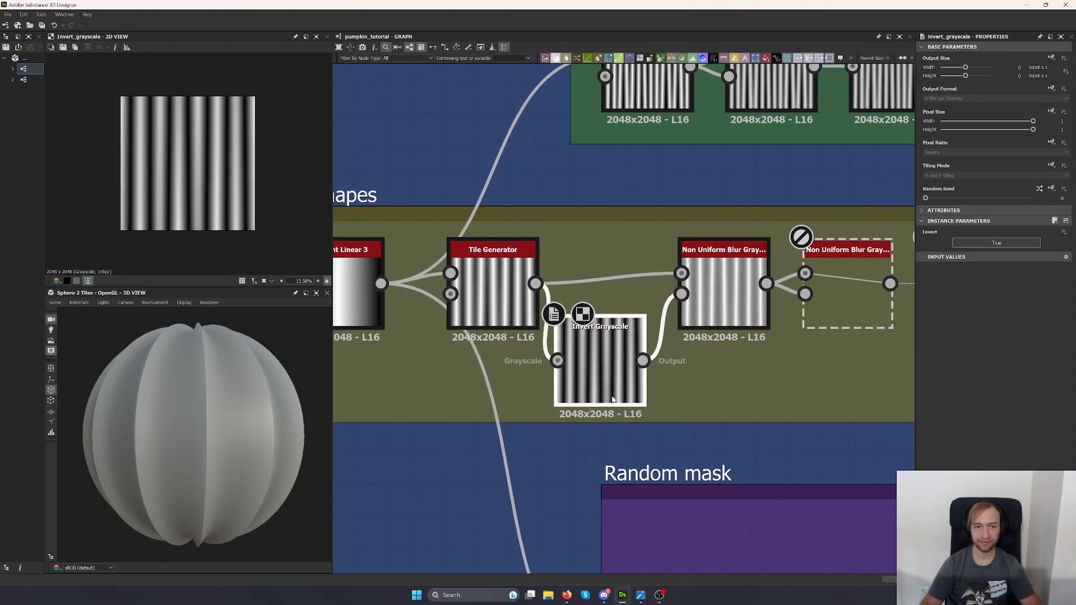
pyautogui.click(506, 321)
pyautogui.click(600, 381)
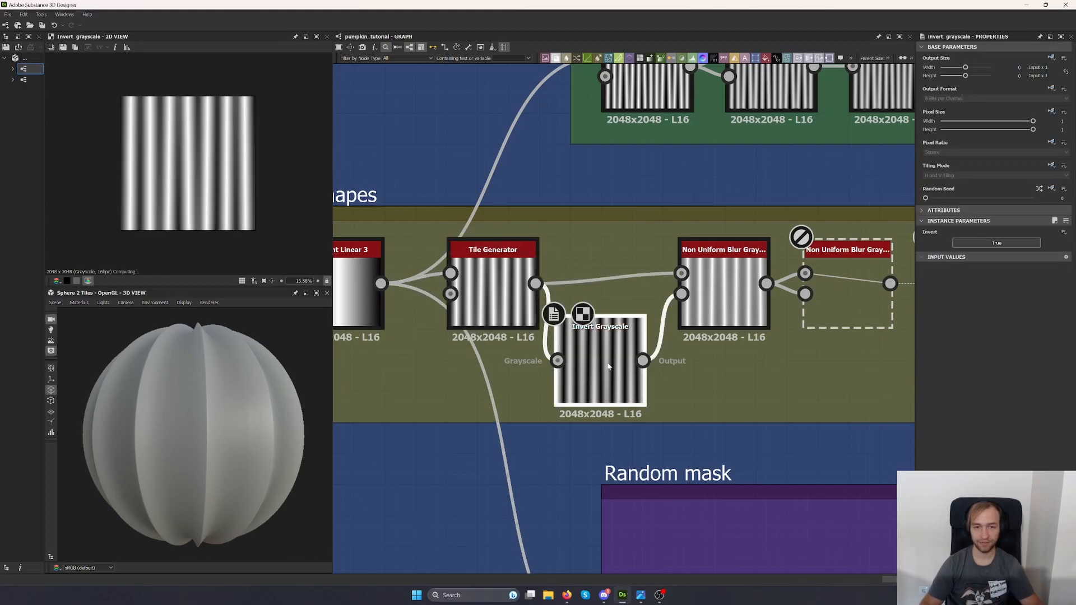
pyautogui.scroll(2, 155, 198)
pyautogui.scroll(4, 155, 197)
pyautogui.doubleClick(491, 289)
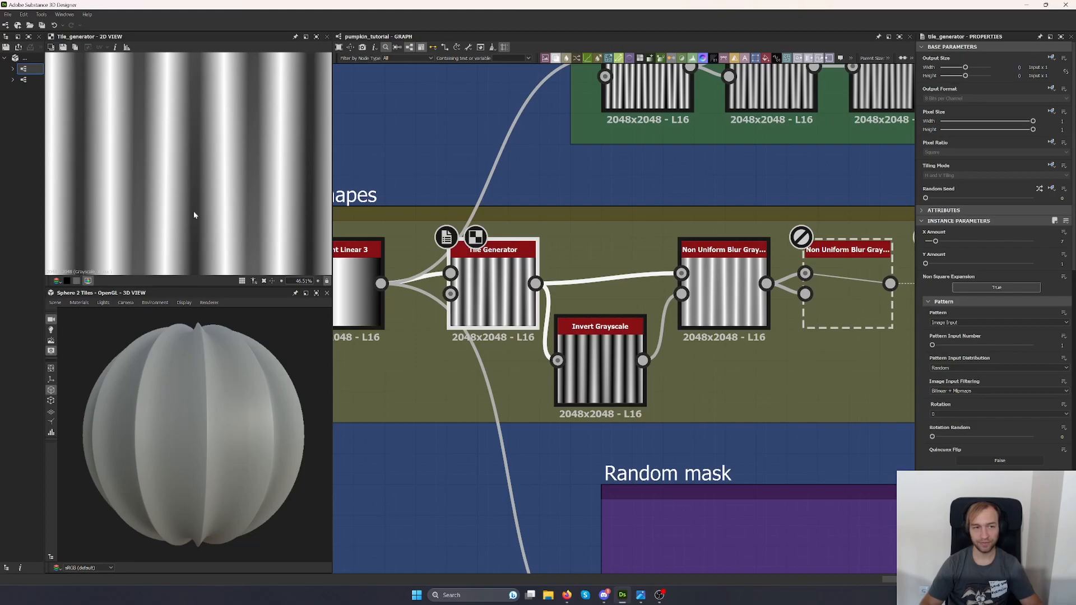
pyautogui.doubleClick(728, 292)
pyautogui.hotkey('ctrl', 'b')
pyautogui.hotkey('ctrl', 'b')
# Enable the second Non Uniform Blur Grayscale node in Base Shapes and inspect its effect on the sphere.
pyautogui.moveTo(811, 354); pyautogui.dragTo(621, 332, button='middle')
pyautogui.doubleClick(634, 287)
pyautogui.hotkey('ctrl', 'b')
pyautogui.moveTo(195, 381); pyautogui.dragTo(175, 392)
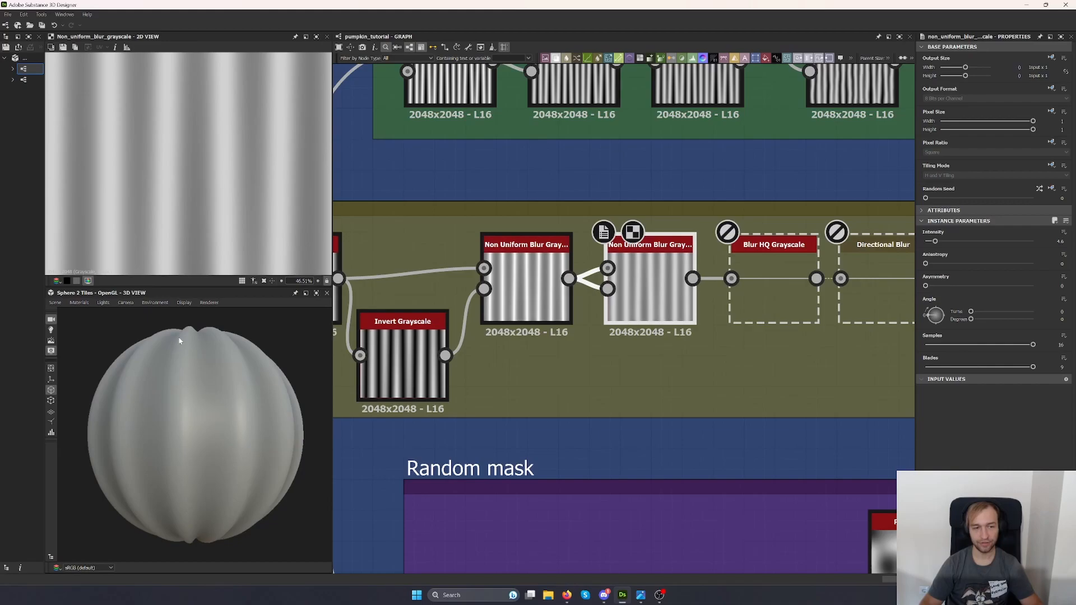
# Enable the Blur HQ Grayscale node in Base Shapes and check its effect on the sphere.
pyautogui.moveTo(576, 338); pyautogui.dragTo(408, 344, button='middle')
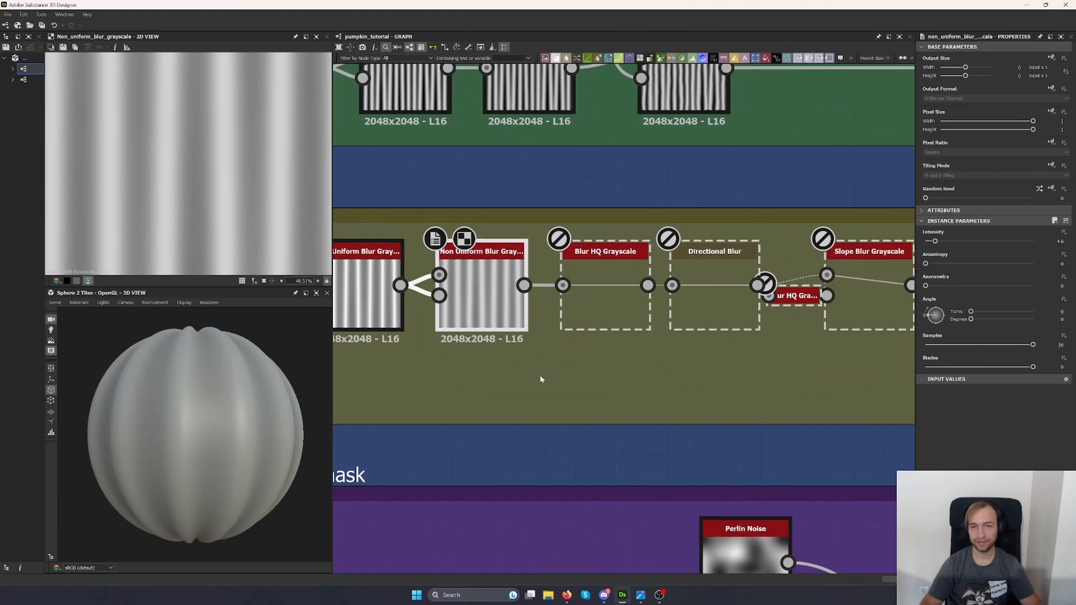
pyautogui.click(596, 288)
pyautogui.hotkey('ctrl', 'b')
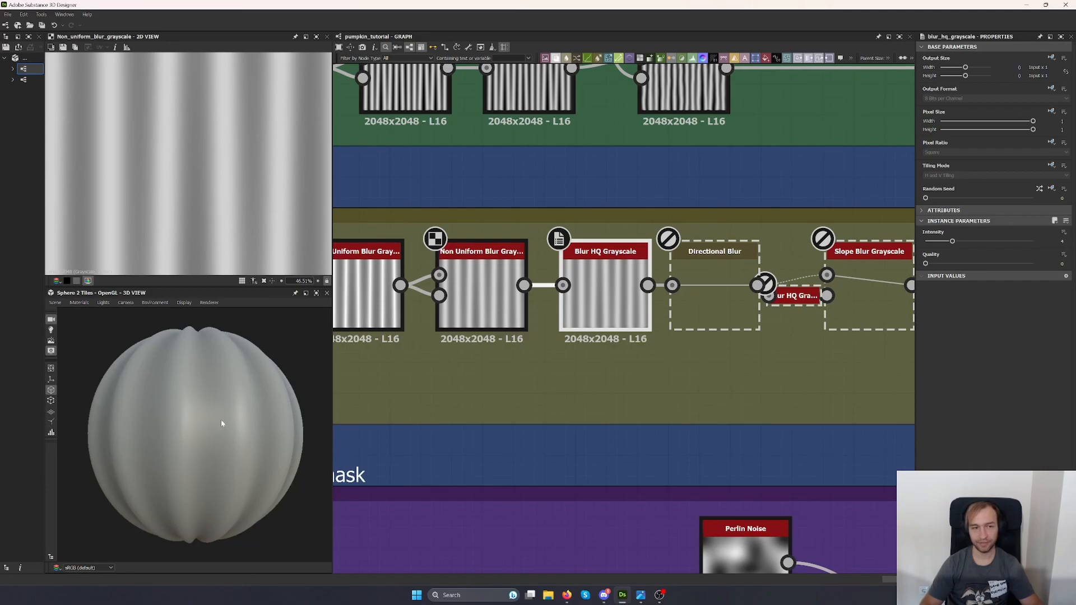
# Enable the Directional Blur node in Base Shapes and inspect its effect on the sphere.
pyautogui.click(703, 311)
pyautogui.moveTo(704, 285); pyautogui.dragTo(598, 297, button='middle')
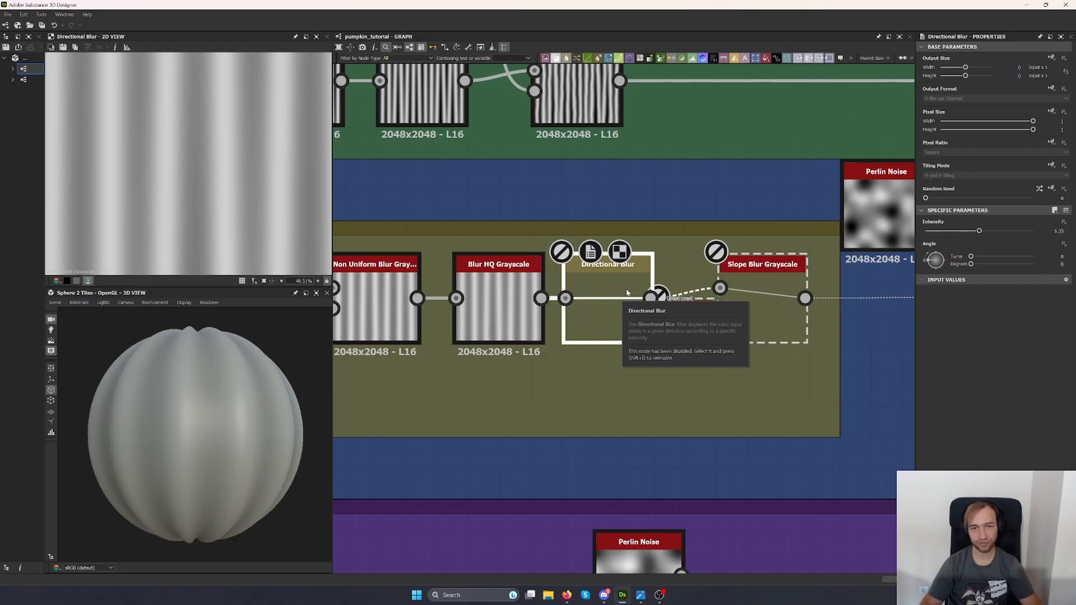
pyautogui.hotkey('ctrl', 'b')
pyautogui.moveTo(235, 436); pyautogui.dragTo(173, 432)
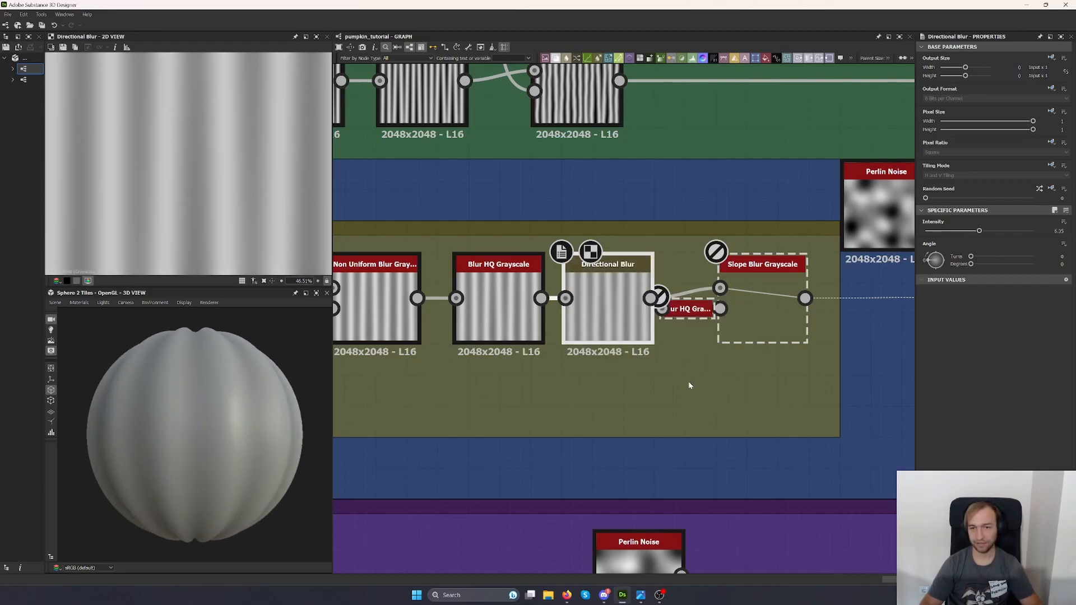
# Add a Slope Blur Grayscale node below the disabled one, feed it from Directional Blur and align it under the original.
pyautogui.moveTo(683, 382); pyautogui.dragTo(651, 379, button='middle')
pyautogui.click(748, 297)
pyautogui.click(724, 381)
pyautogui.press('space')
pyautogui.write('b')
pyautogui.press('BackSpace')
pyautogui.write('slo')
pyautogui.press('Down')
pyautogui.press('Return')
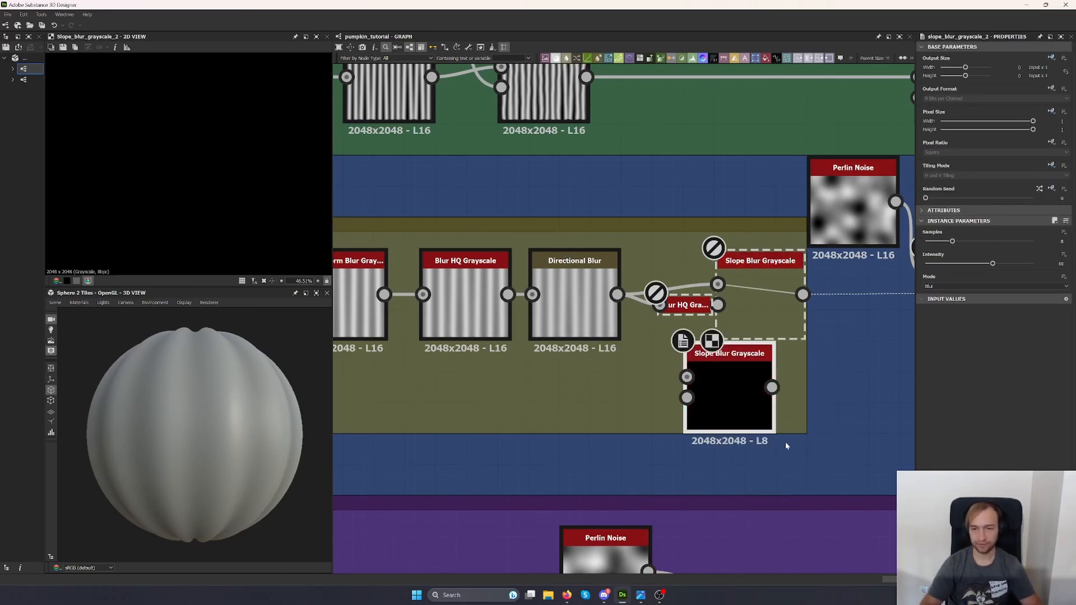
pyautogui.moveTo(751, 401); pyautogui.dragTo(782, 400)
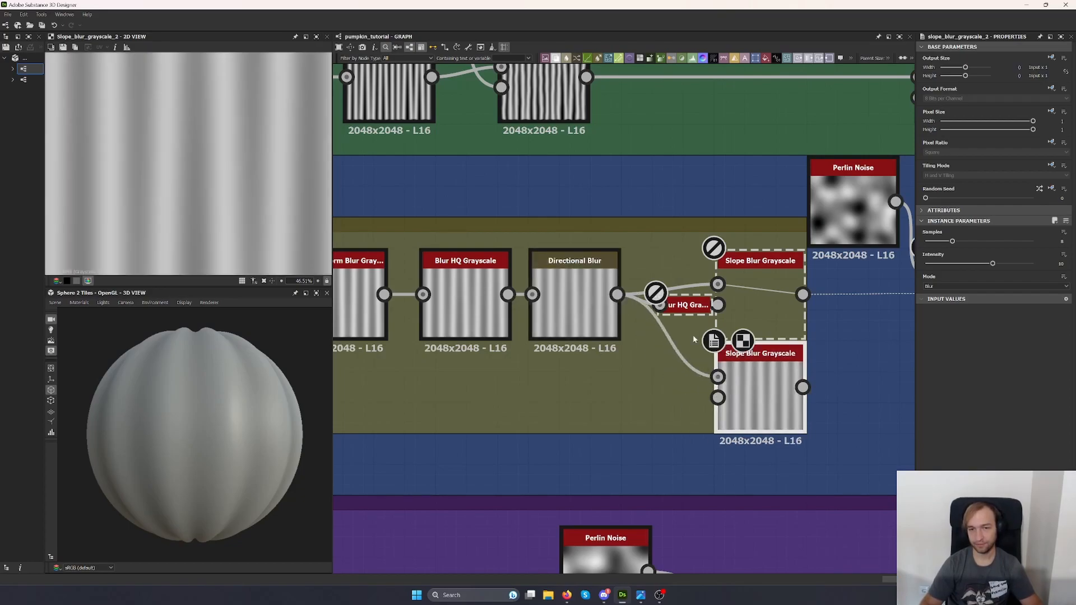
# Add a Blur HQ Grayscale node between Directional Blur and the new Slope Blur Grayscale's second input, dock it and preview the slope blur.
pyautogui.press('space')
pyautogui.write('blur')
pyautogui.press('Down')
pyautogui.press('Down')
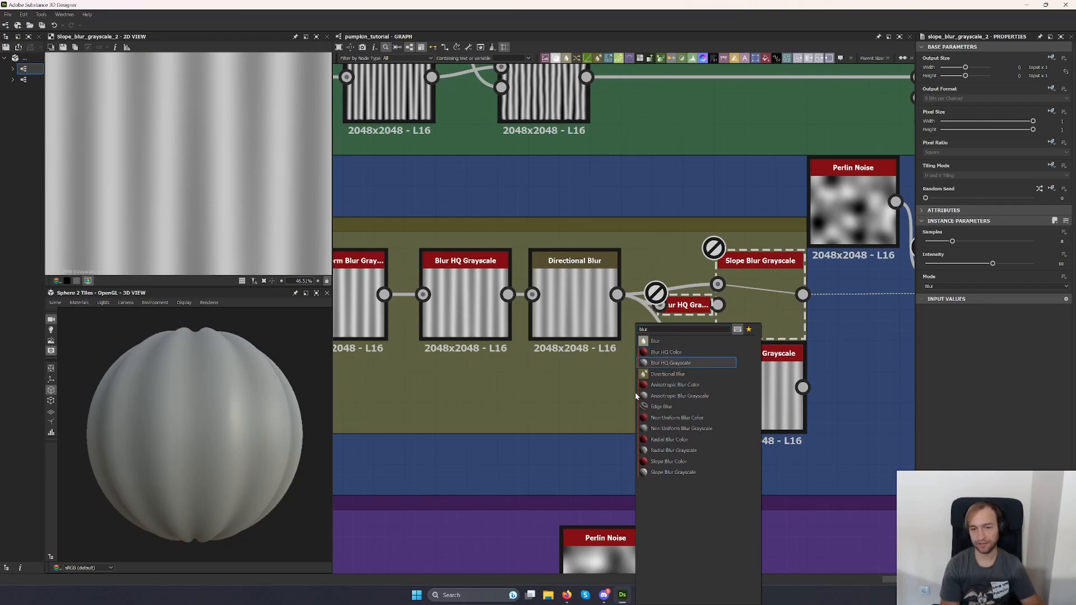
pyautogui.press('Return')
pyautogui.moveTo(680, 387); pyautogui.dragTo(661, 433)
pyautogui.press('d')
pyautogui.doubleClick(793, 416)
# Reroute the Blend node's background connection to the new Slope Blur Grayscale, and set the slope blur to 32 samples and intensity 0.2.
pyautogui.moveTo(832, 343); pyautogui.dragTo(661, 343, button='middle')
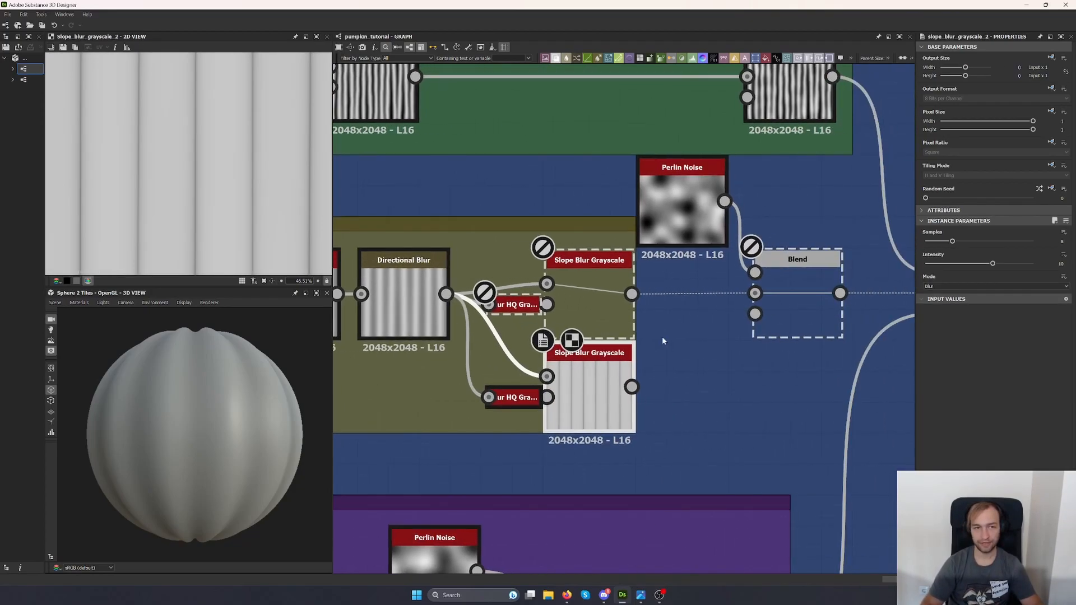
pyautogui.keyDown('shift'); pyautogui.moveTo(631, 294); pyautogui.dragTo(632, 387); pyautogui.keyUp('shift')
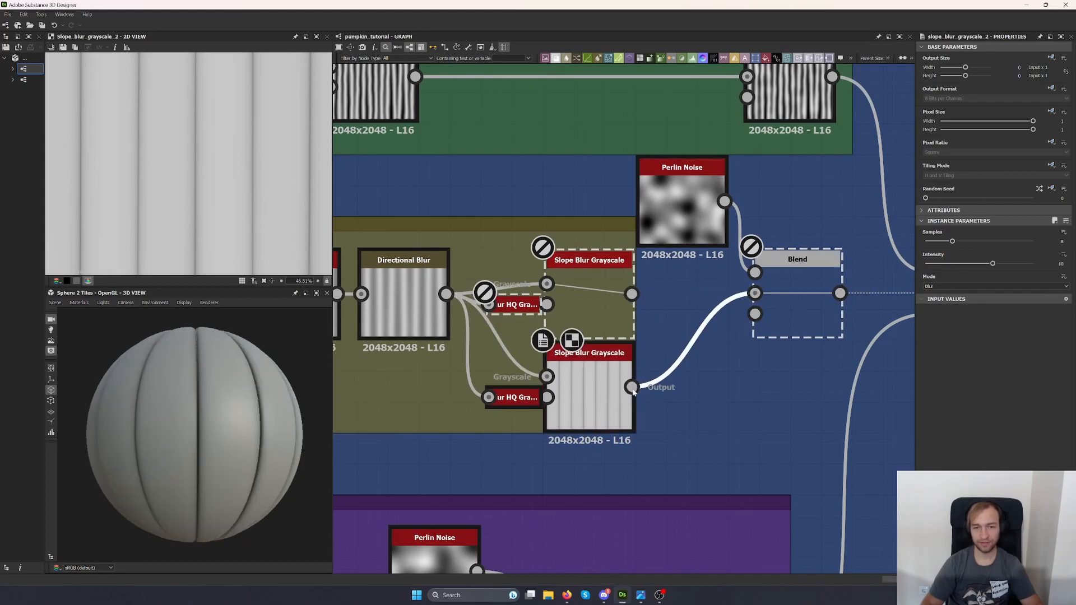
pyautogui.write('32')
pyautogui.press('Return')
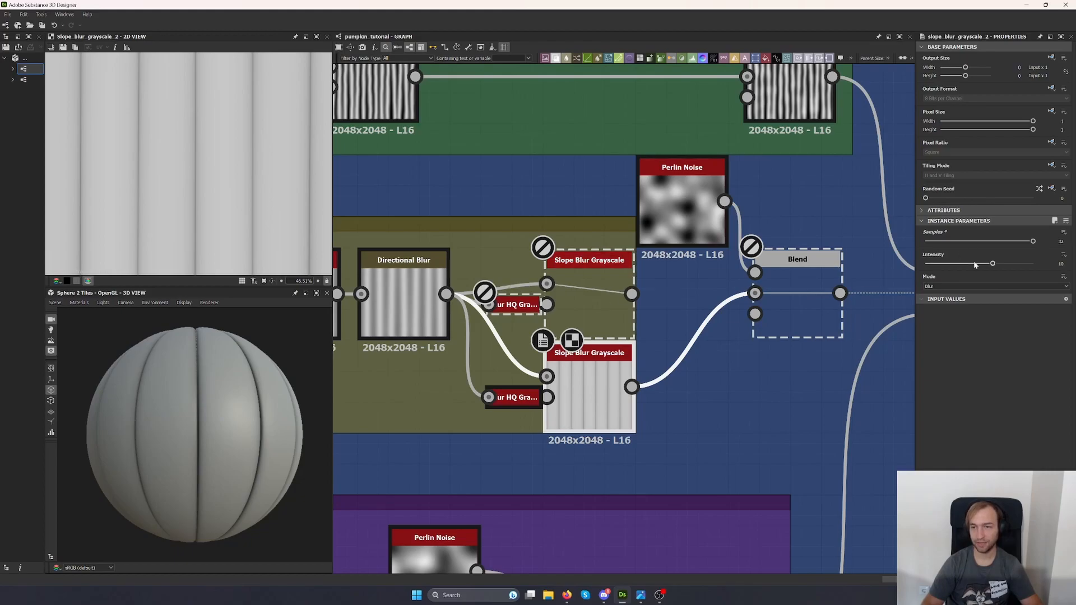
pyautogui.write('0.2')
pyautogui.press('Return')
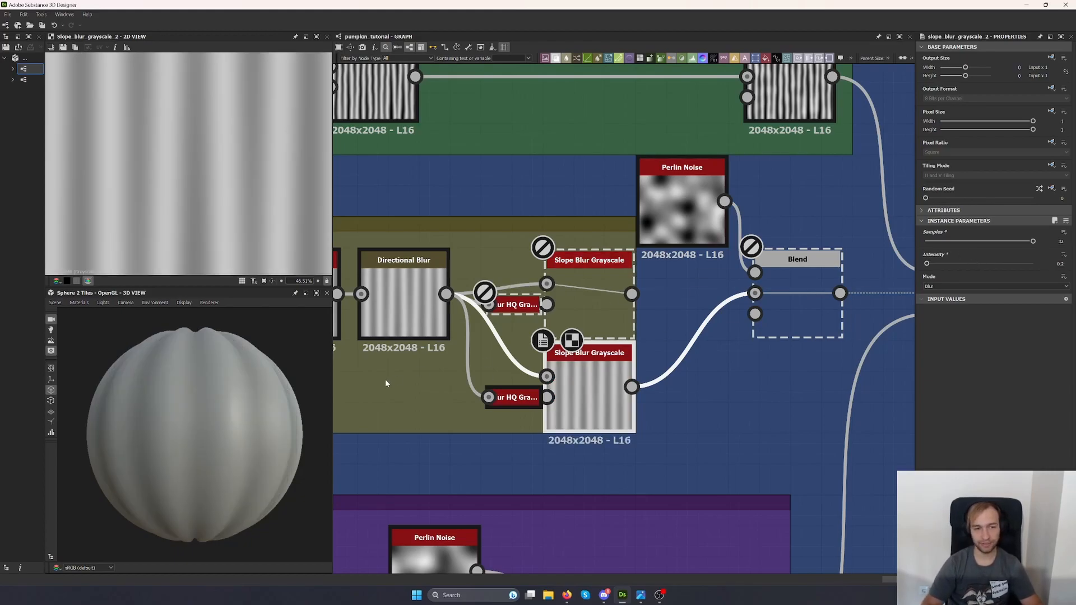
# Raise the new Slope Blur Grayscale's intensity using the disabled original's settings as reference, and inspect the sphere.
pyautogui.click(591, 303)
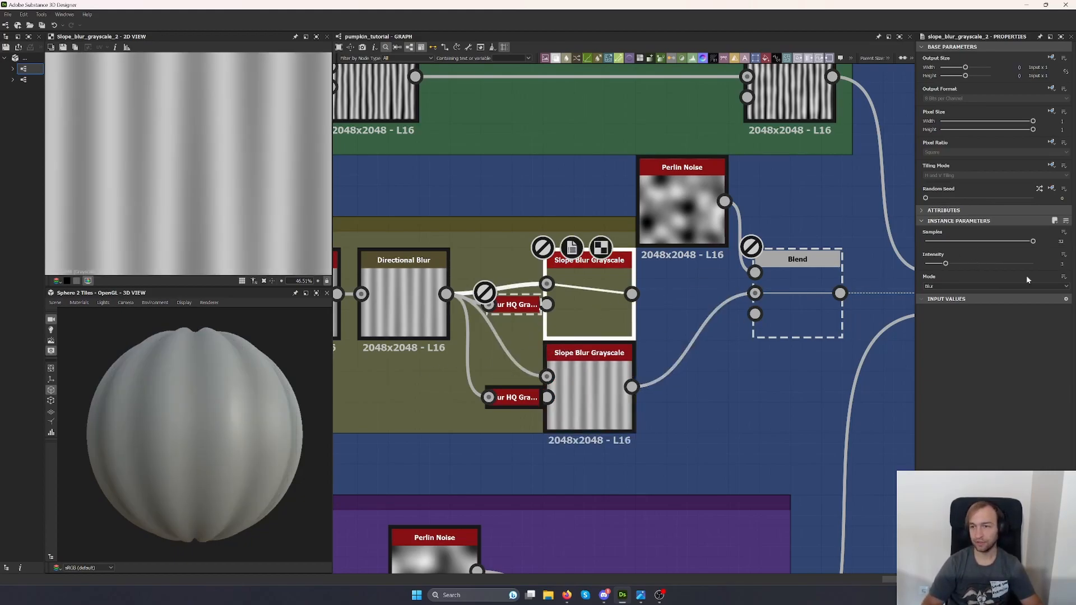
pyautogui.doubleClick(593, 383)
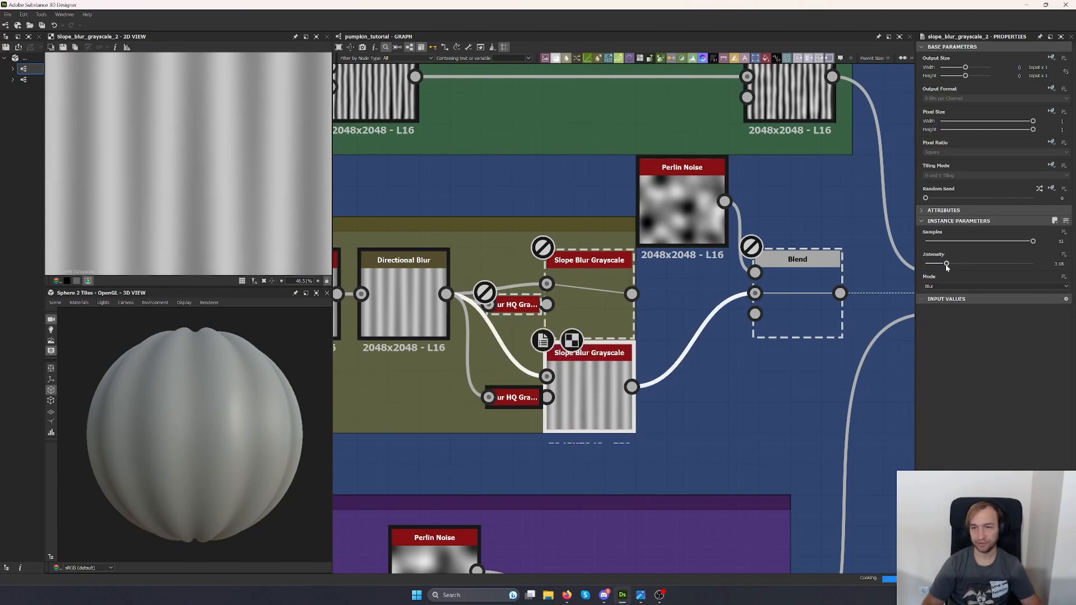
pyautogui.moveTo(947, 268); pyautogui.dragTo(950, 264)
pyautogui.moveTo(129, 421)
pyautogui.mouseDown()
pyautogui.moveTo(174, 413)
pyautogui.moveTo(196, 433)
pyautogui.moveTo(154, 440)
pyautogui.moveTo(238, 440)
pyautogui.moveTo(194, 439)
pyautogui.moveTo(213, 438)
pyautogui.mouseUp()
# Delete the disabled Slope Blur Grayscale with its docked blur and move the new slope blur up beside Directional Blur.
pyautogui.moveTo(508, 254); pyautogui.dragTo(580, 305)
pyautogui.press('Delete')
pyautogui.moveTo(604, 401); pyautogui.dragTo(606, 324)
# Enable the Blend node that multiplies Perlin Noise over the base shapes and inspect the sphere from several angles.
pyautogui.moveTo(765, 376); pyautogui.dragTo(610, 411, button='middle')
pyautogui.click(653, 357)
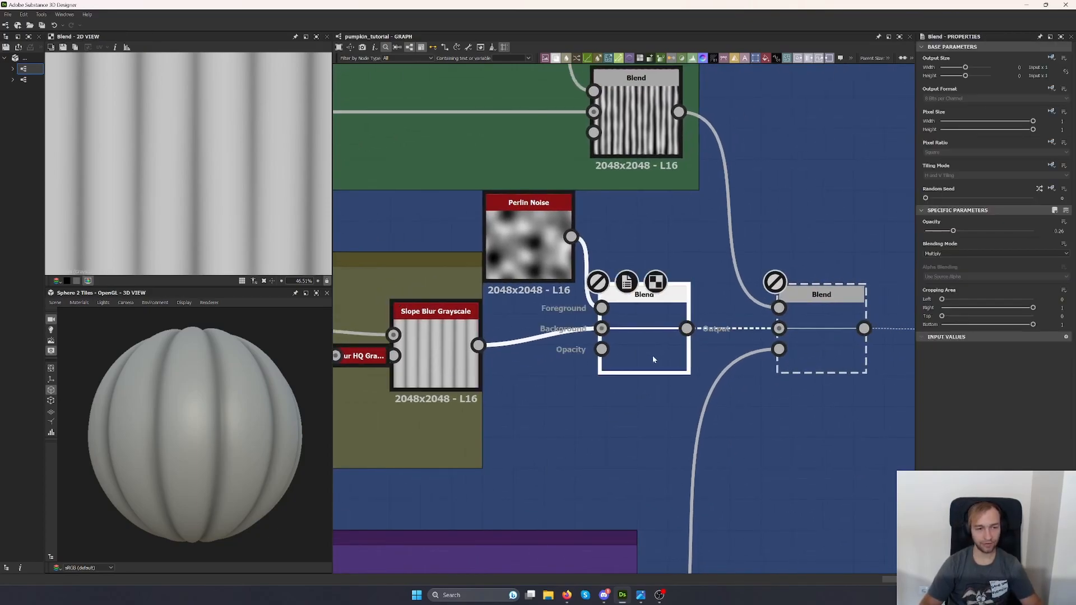
pyautogui.moveTo(646, 350); pyautogui.dragTo(654, 352)
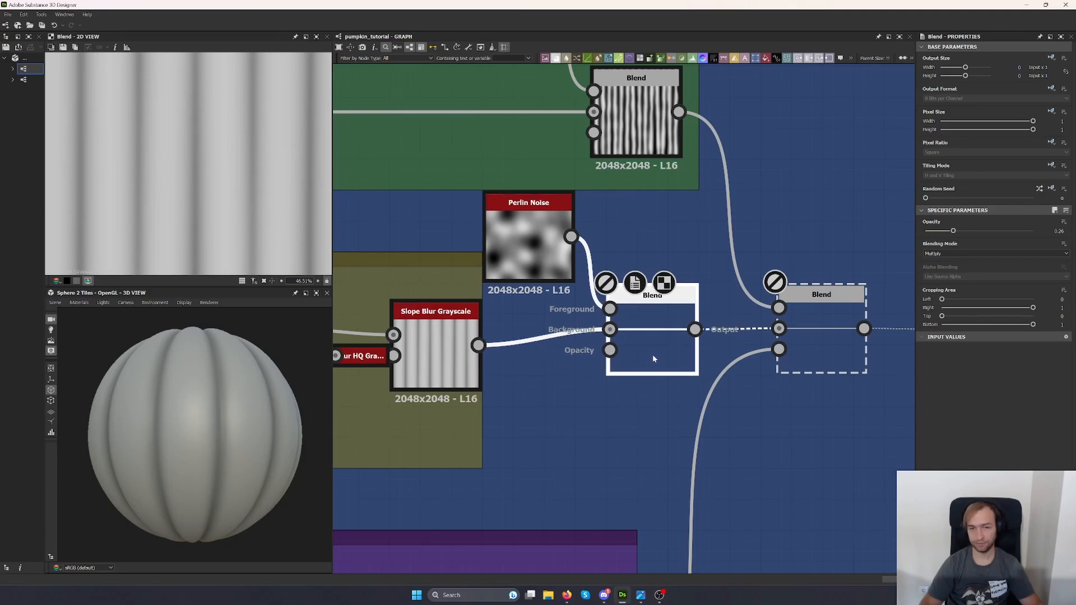
pyautogui.moveTo(196, 415); pyautogui.dragTo(251, 433)
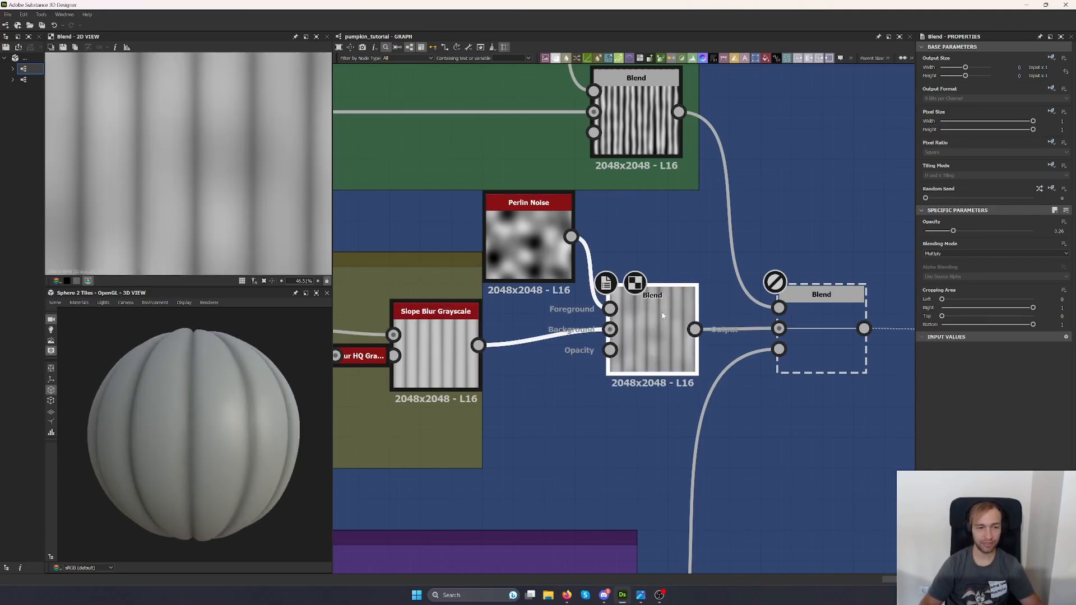
pyautogui.moveTo(134, 378); pyautogui.dragTo(243, 428)
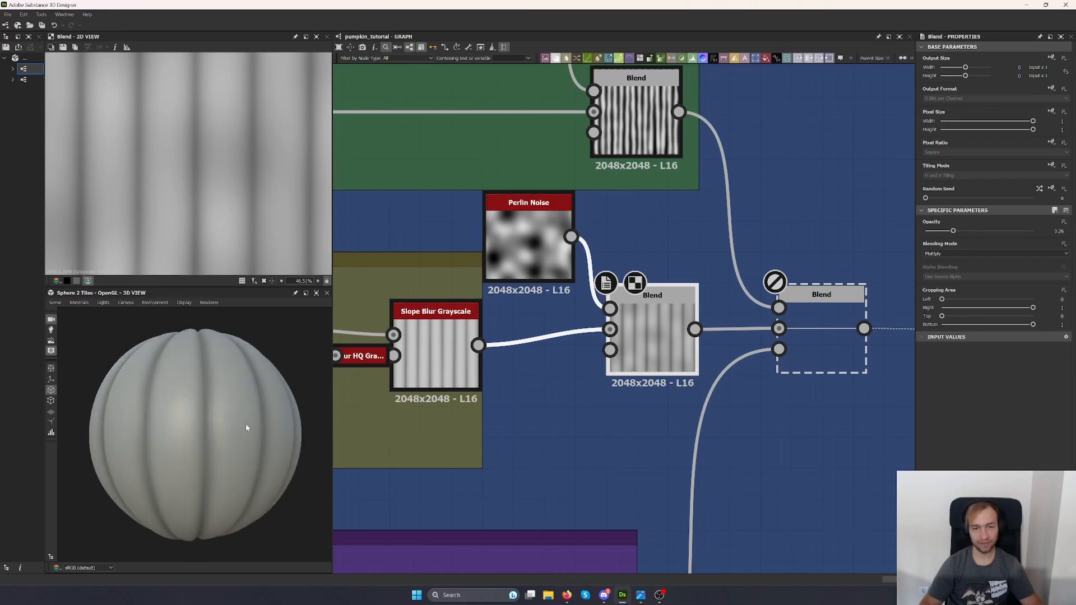
# Push the Perlin Noise Blend's opacity to 1 to examine the sphere's distortion, and bring it down to 0.3.
pyautogui.click(1005, 231)
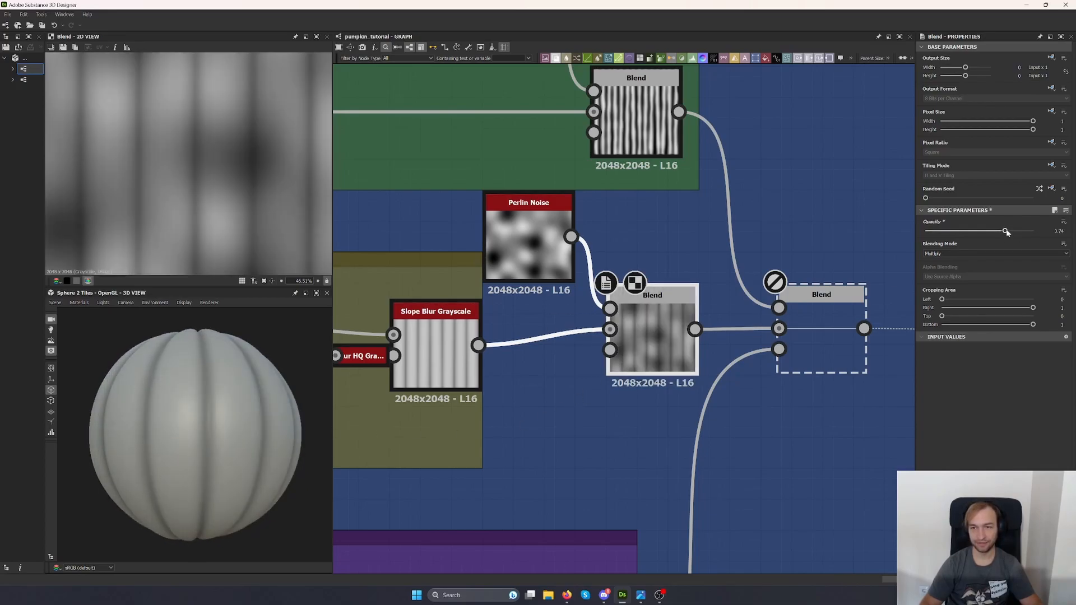
pyautogui.moveTo(1031, 231); pyautogui.dragTo(1056, 231)
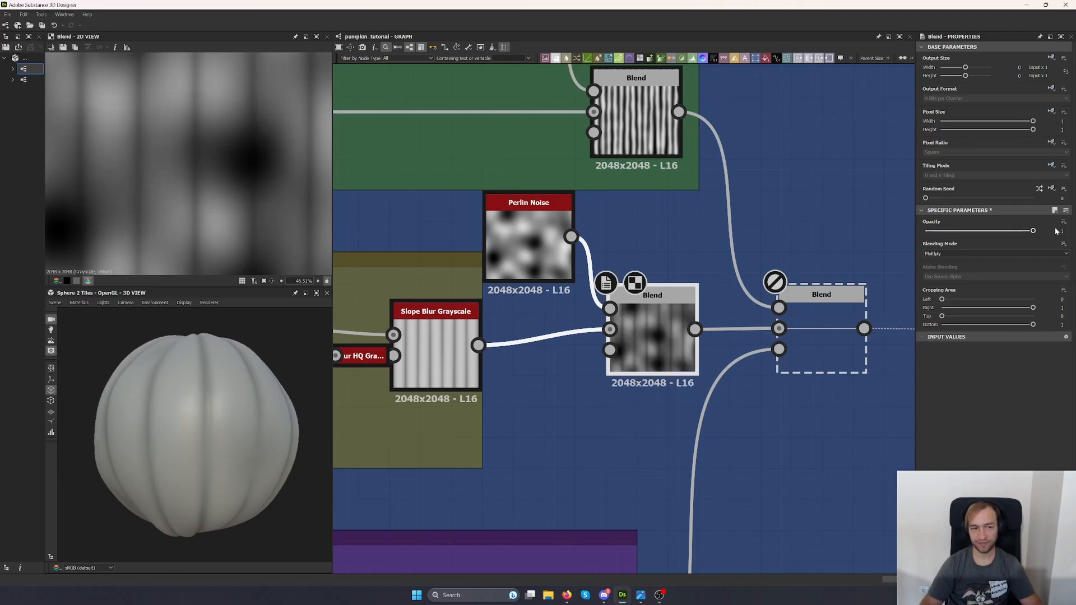
pyautogui.moveTo(261, 406); pyautogui.dragTo(200, 398)
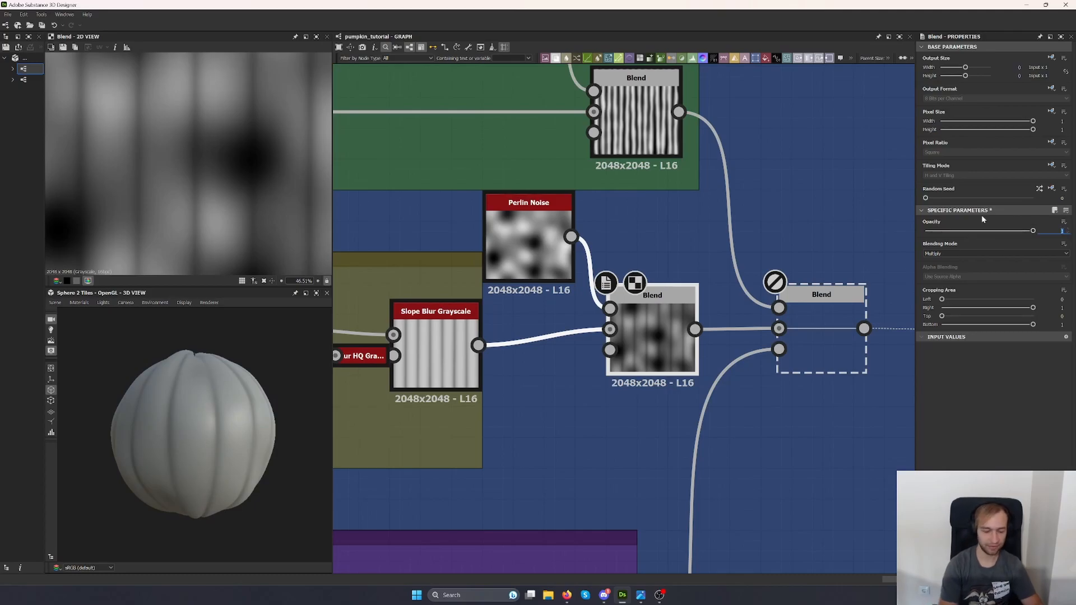
pyautogui.write('0.3')
pyautogui.press('Return')
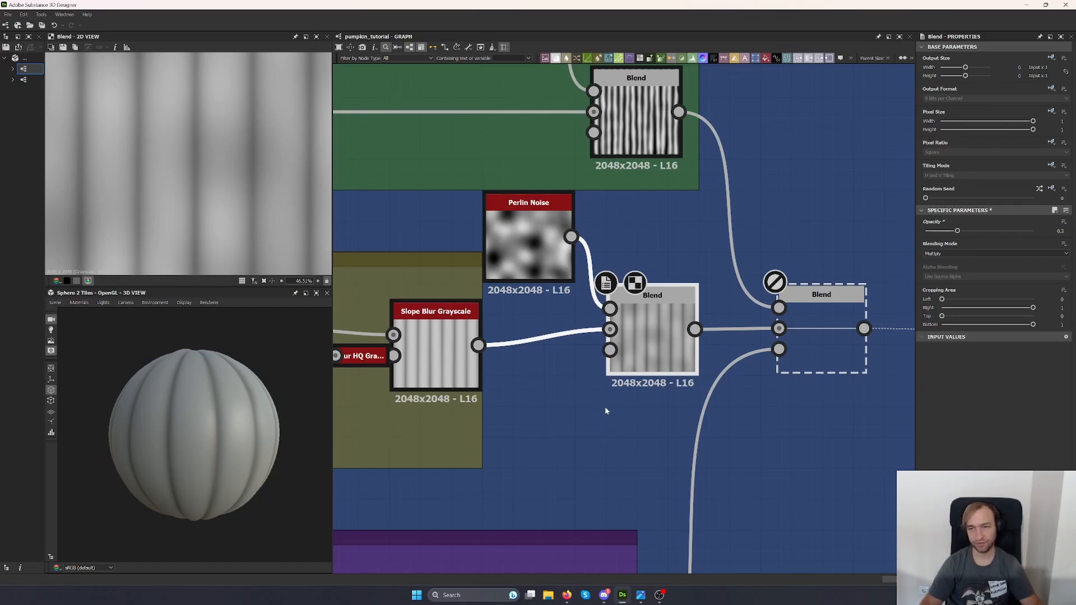
# Preview the Perlin Noise node, enable the Blend node that combines the variation and random mask branches, and inspect the sphere up close.
pyautogui.click(552, 247)
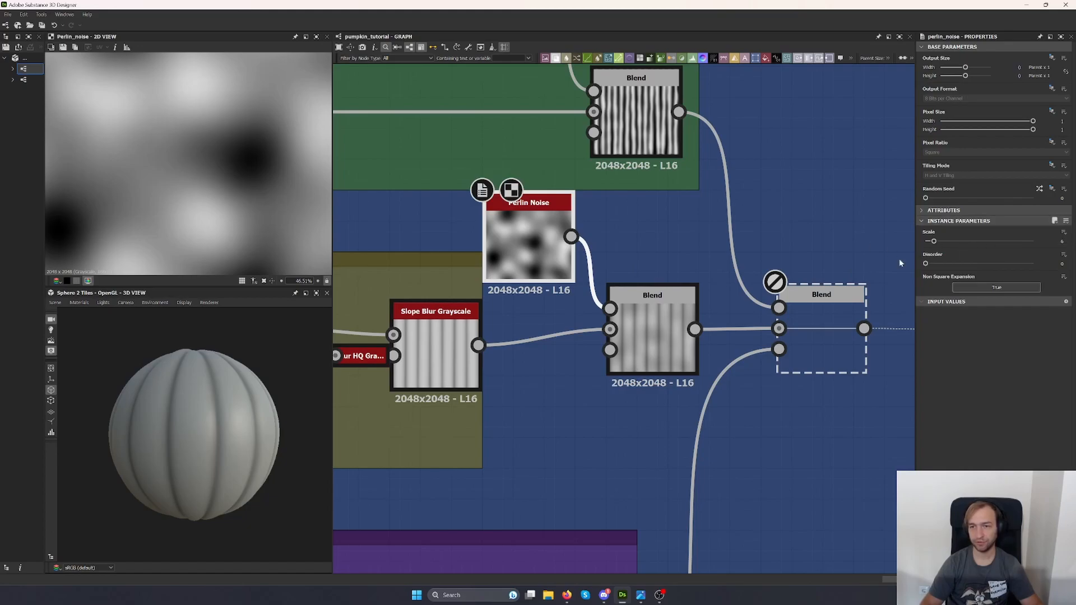
pyautogui.scroll(-6, 767, 448)
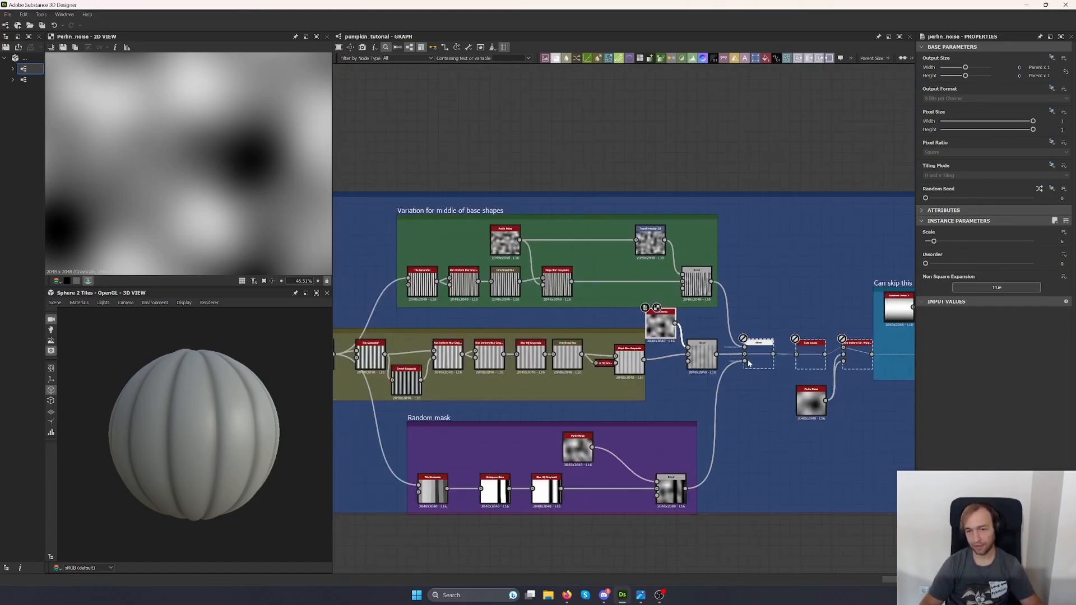
pyautogui.scroll(5, 749, 364)
pyautogui.click(769, 349)
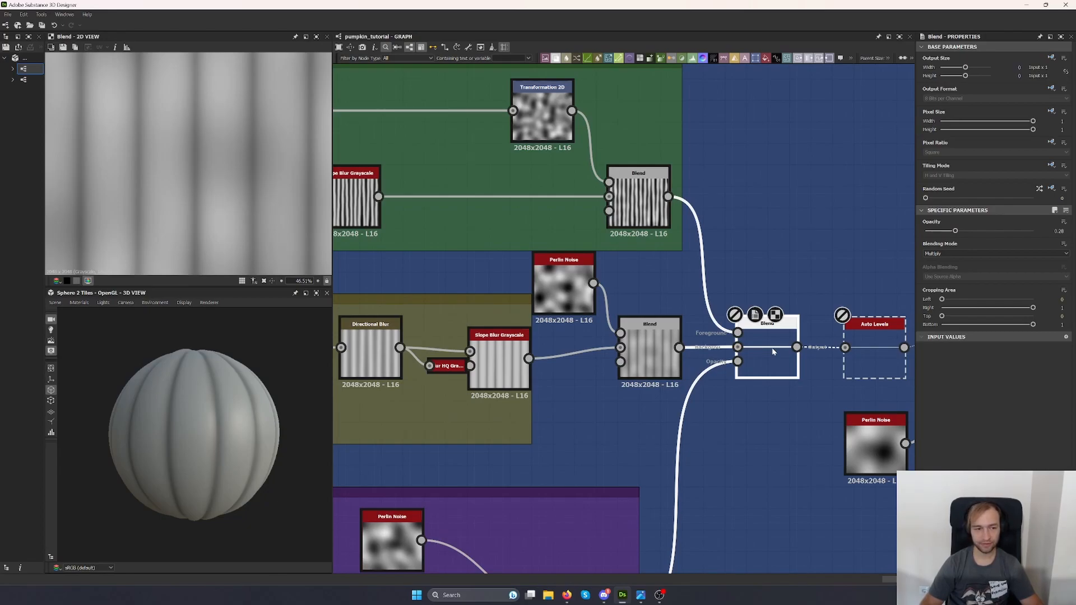
pyautogui.scroll(3, 196, 389)
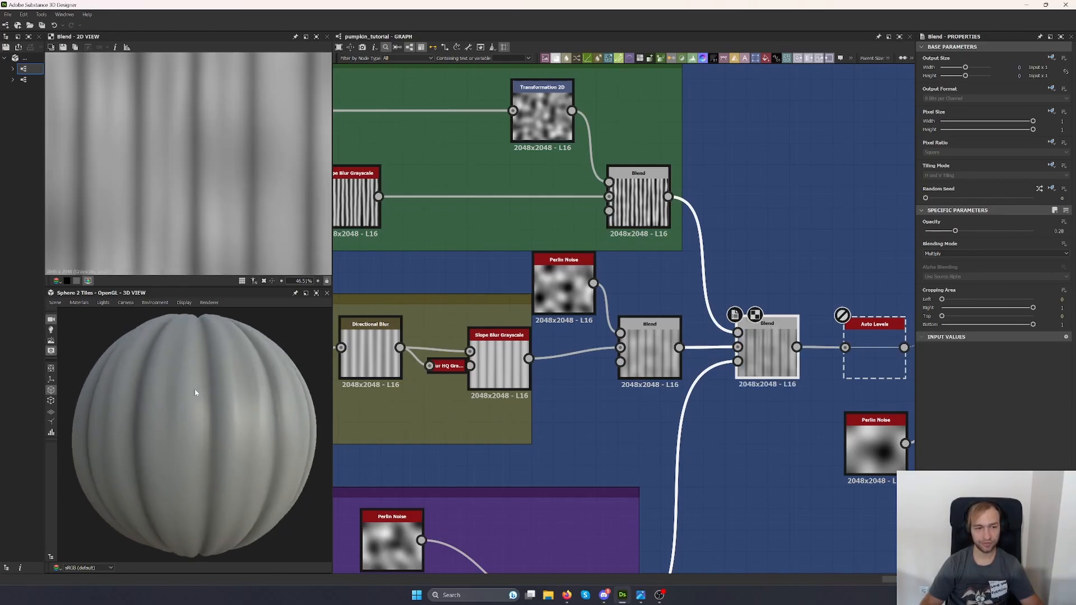
pyautogui.moveTo(215, 427); pyautogui.dragTo(177, 340)
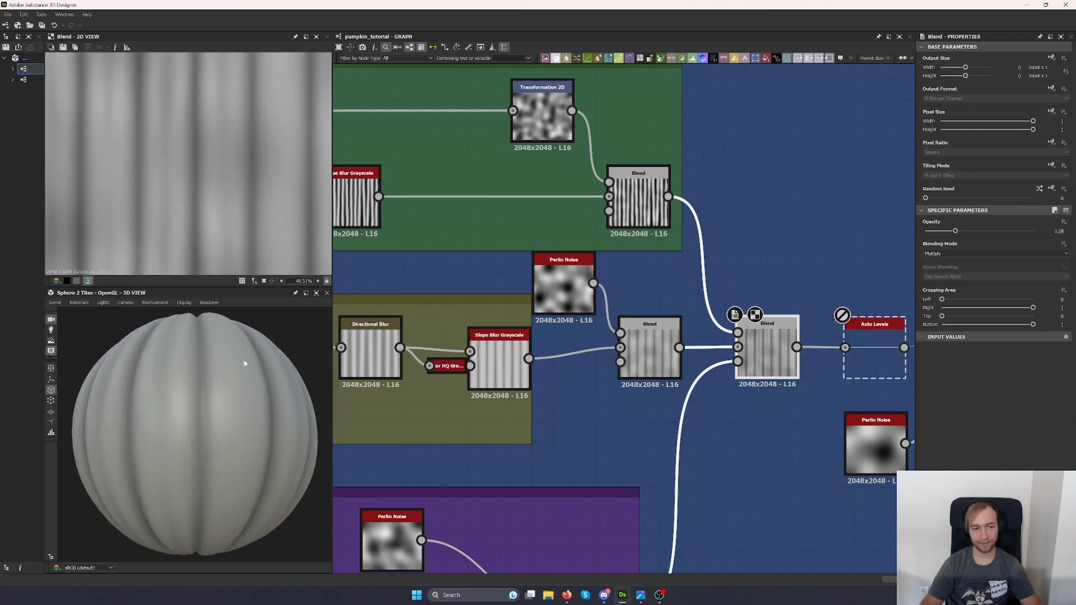
# Duplicate the Base Shapes Tile Generator and place the copy above the existing one in the middle variation frame.
pyautogui.scroll(-4, 513, 455)
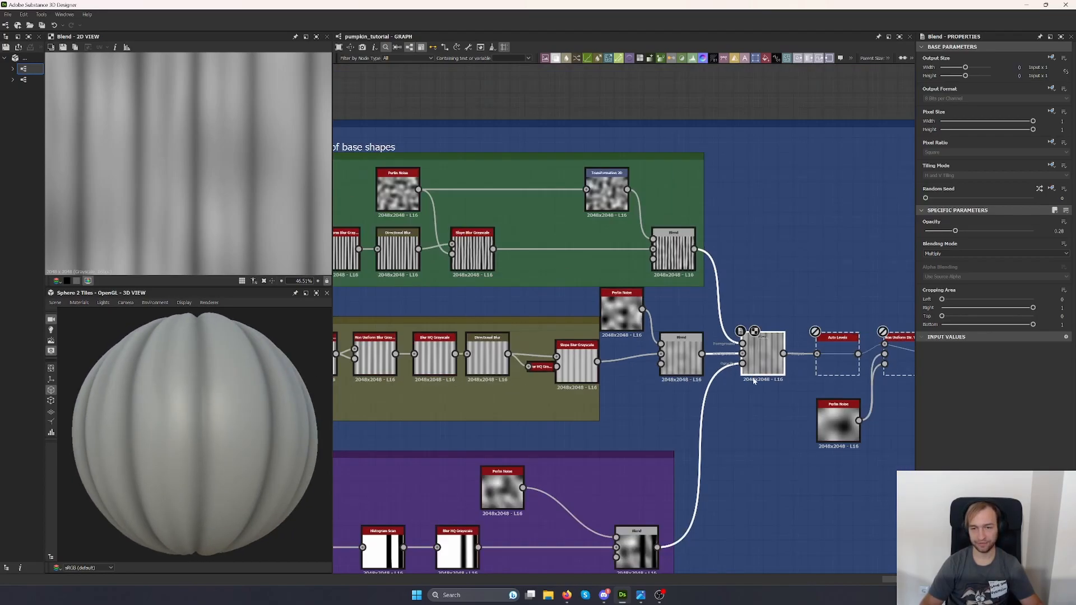
pyautogui.scroll(4, 708, 237)
pyautogui.scroll(-4, 708, 241)
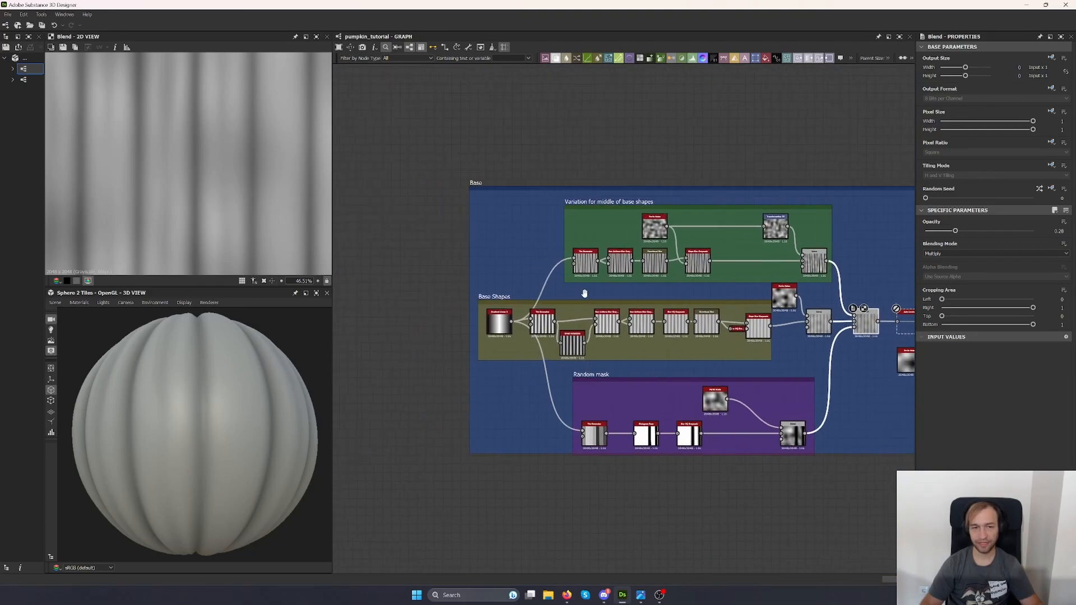
pyautogui.scroll(5, 561, 305)
pyautogui.doubleClick(496, 480)
pyautogui.hotkey('ctrl', 'c')
pyautogui.hotkey('ctrl', 'v')
pyautogui.moveTo(635, 326); pyautogui.dragTo(629, 295)
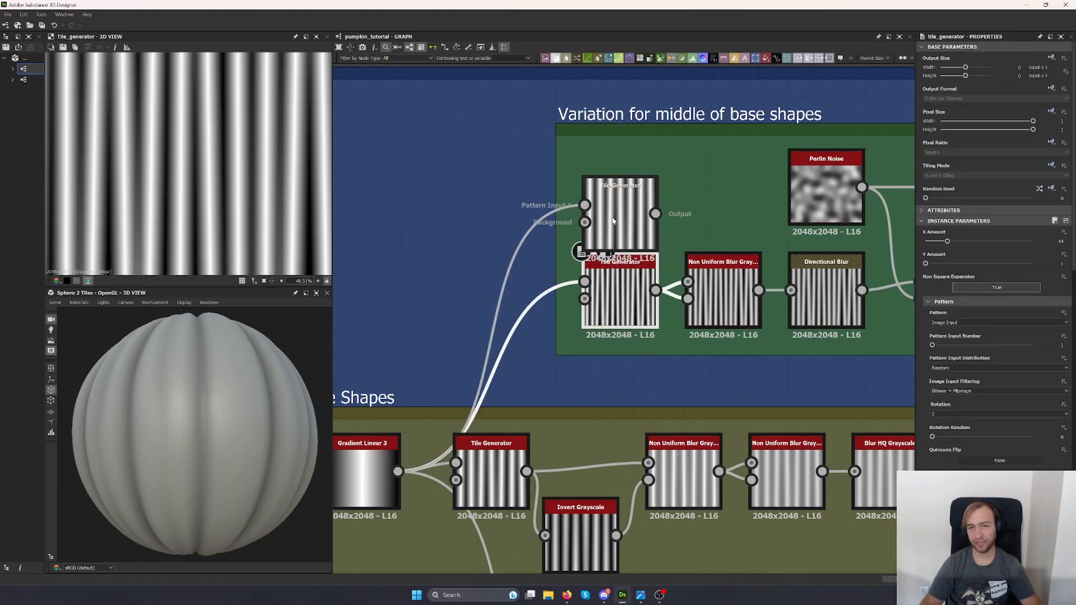
# Set the duplicated Tile Generator's X Amount to 14.
pyautogui.click(618, 250)
pyautogui.moveTo(948, 241); pyautogui.dragTo(936, 242)
pyautogui.write('14')
pyautogui.press('Return')
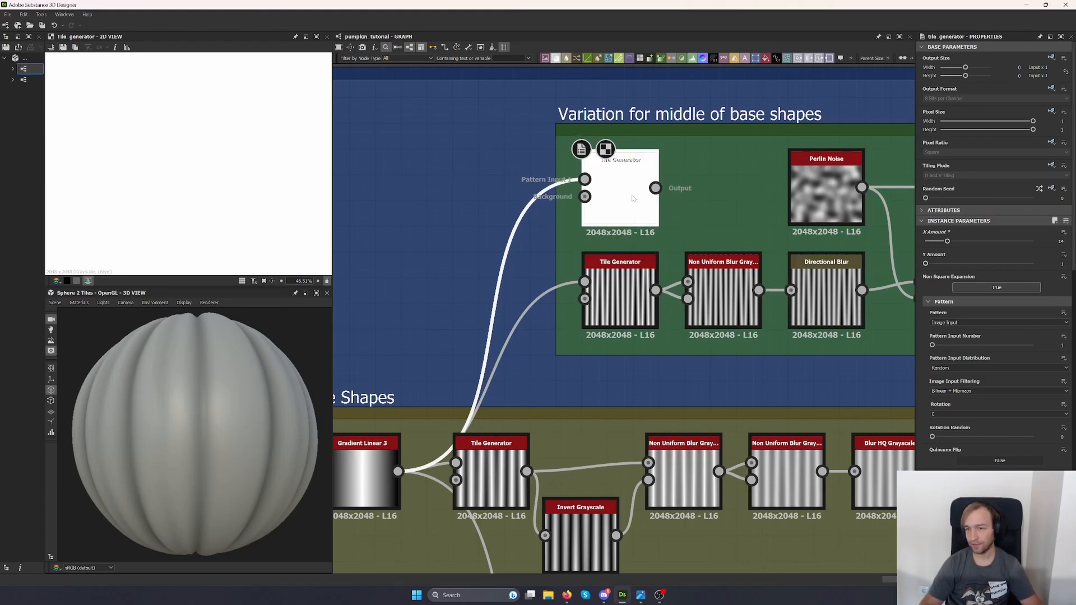
# Reduce the duplicated Tile Generator's absolute X size to 0.06 and compare its pattern with the existing variation Tile Generator.
pyautogui.scroll(-3, 919, 279)
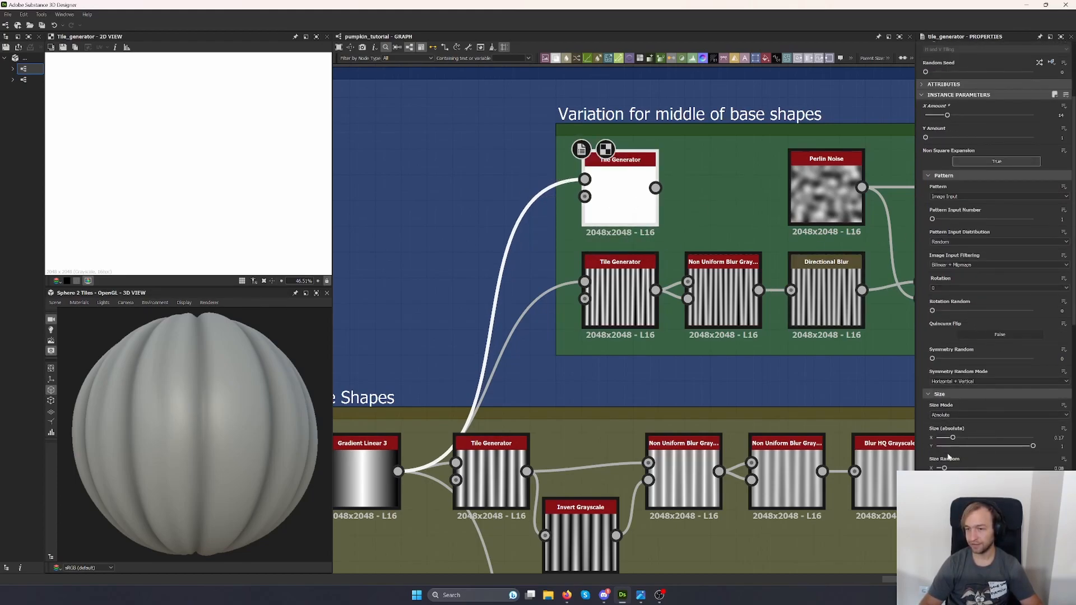
pyautogui.moveTo(945, 469); pyautogui.dragTo(937, 468)
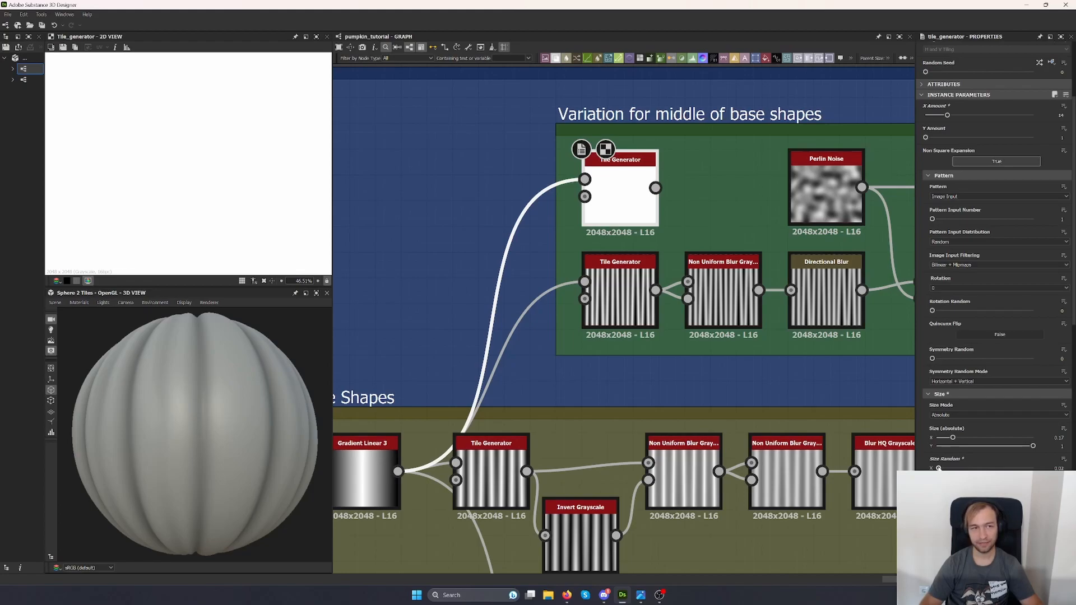
pyautogui.hotkey('ctrl', 'z')
pyautogui.scroll(-3, 968, 406)
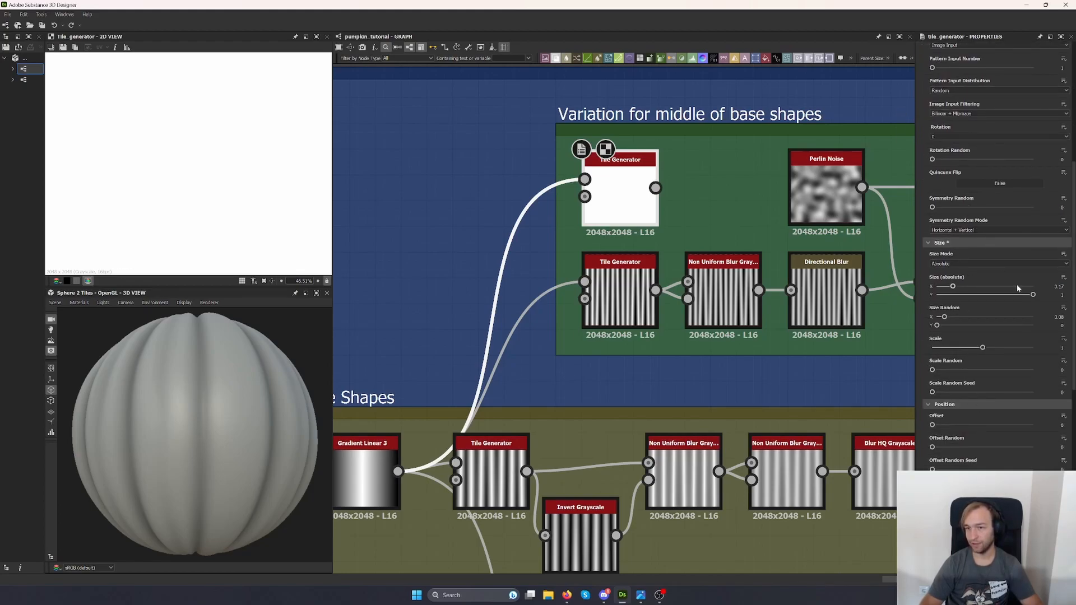
pyautogui.moveTo(953, 286); pyautogui.dragTo(942, 289)
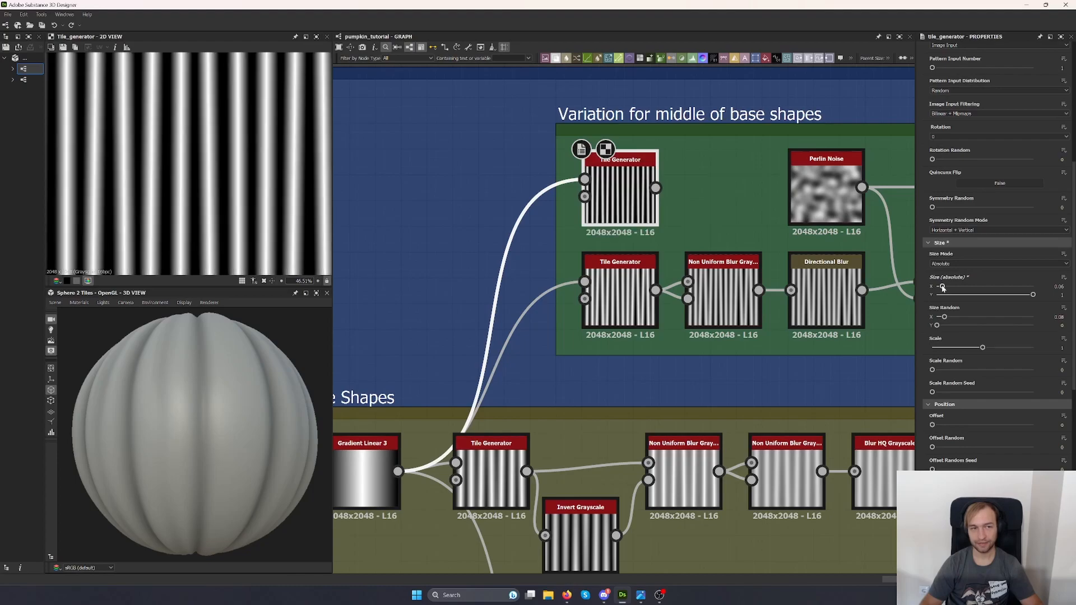
pyautogui.click(620, 297)
pyautogui.scroll(-3, 185, 211)
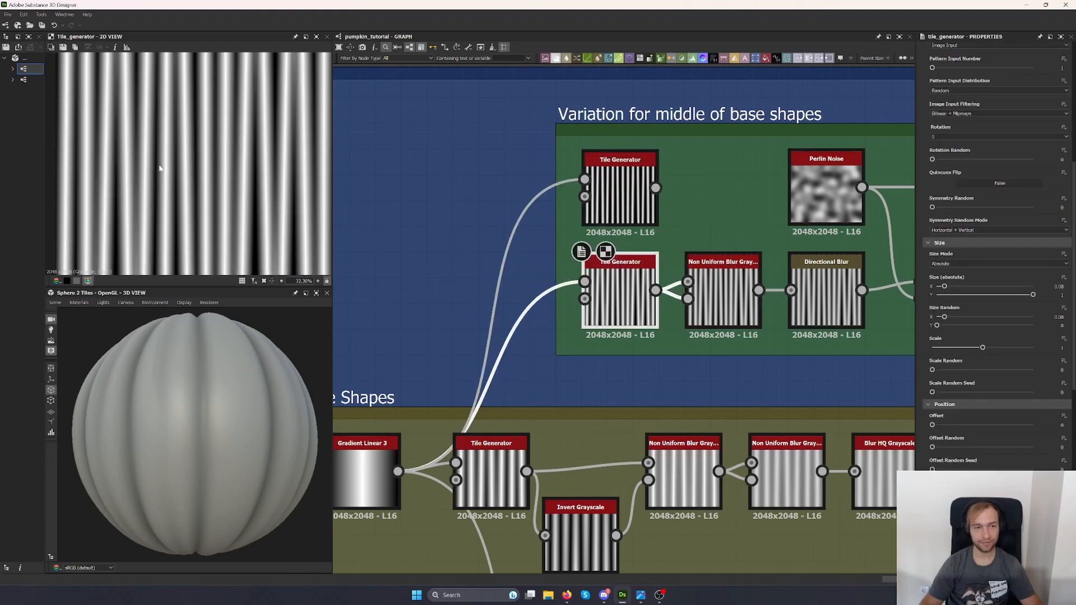
# Try a Rotation Random of 0.01 on the duplicated Tile Generator, and settle on 0.003.
pyautogui.click(644, 195)
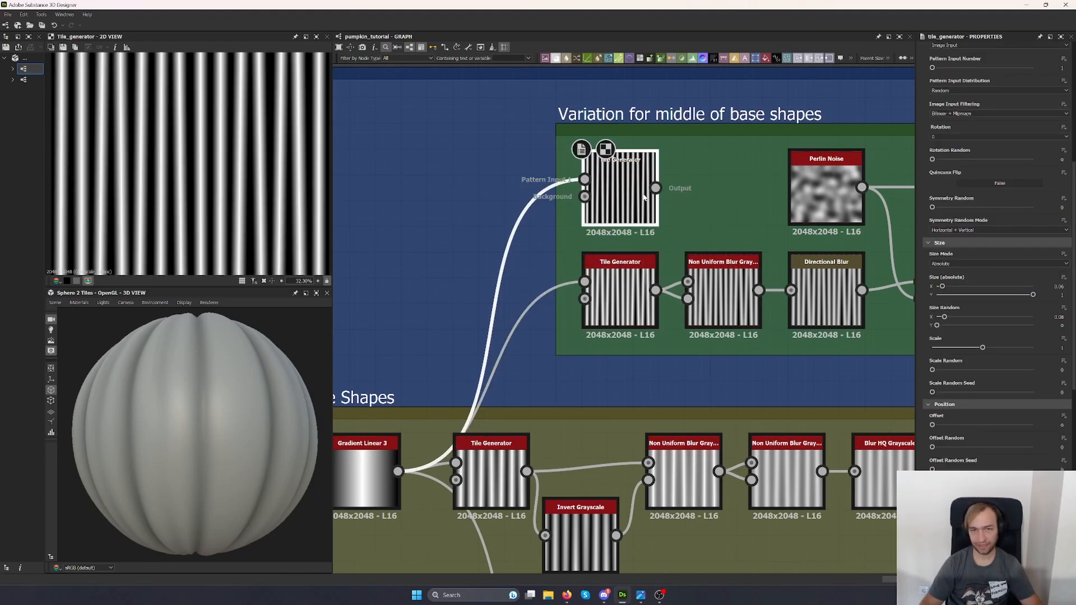
pyautogui.scroll(-5, 975, 452)
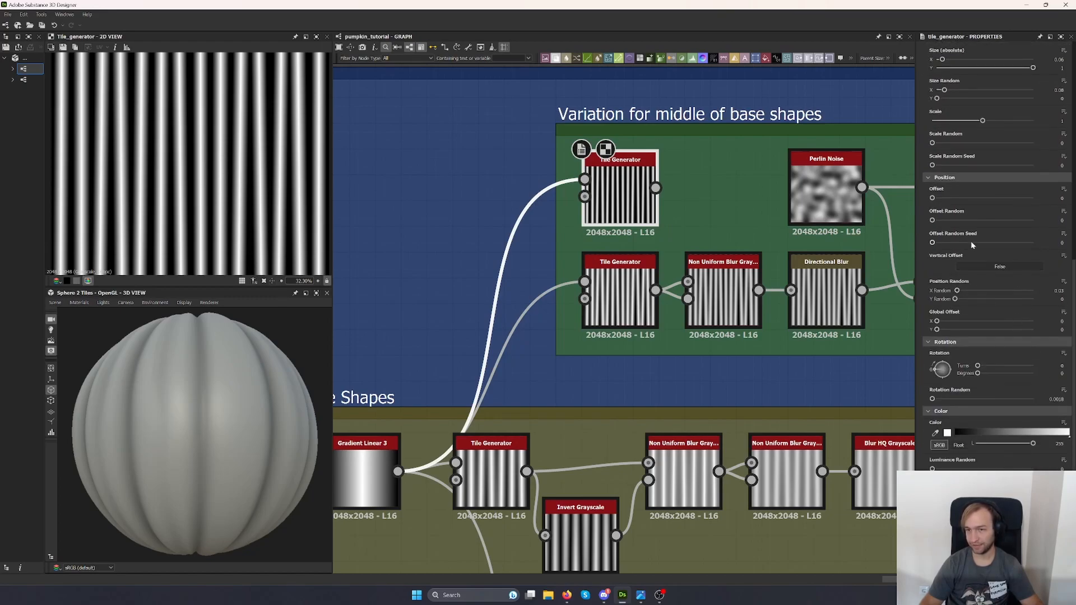
pyautogui.scroll(-3, 1007, 353)
pyautogui.scroll(3, 1004, 382)
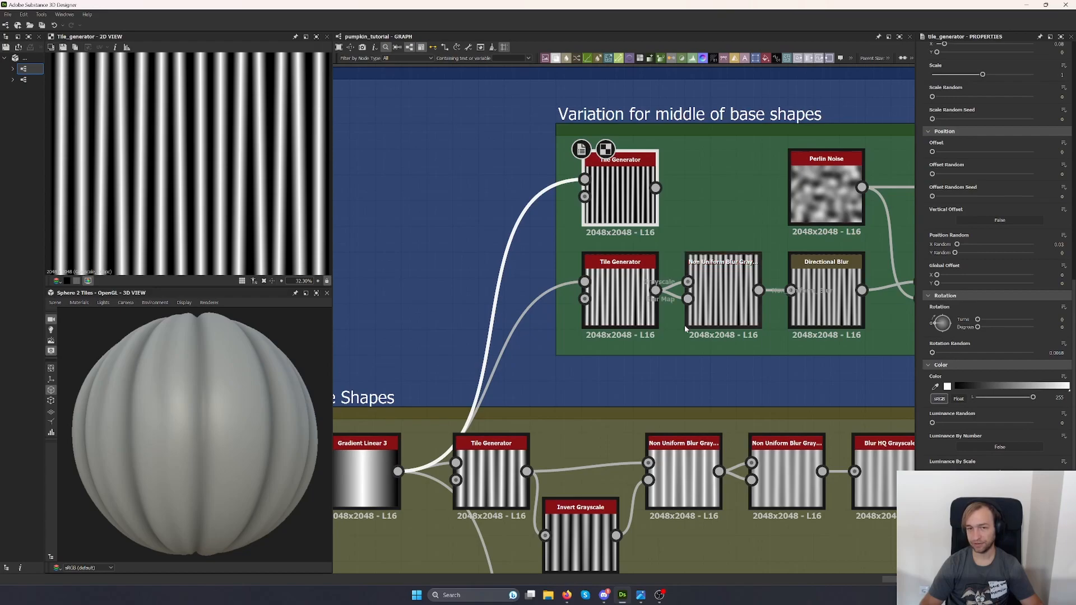
pyautogui.click(958, 353)
pyautogui.write('0.01')
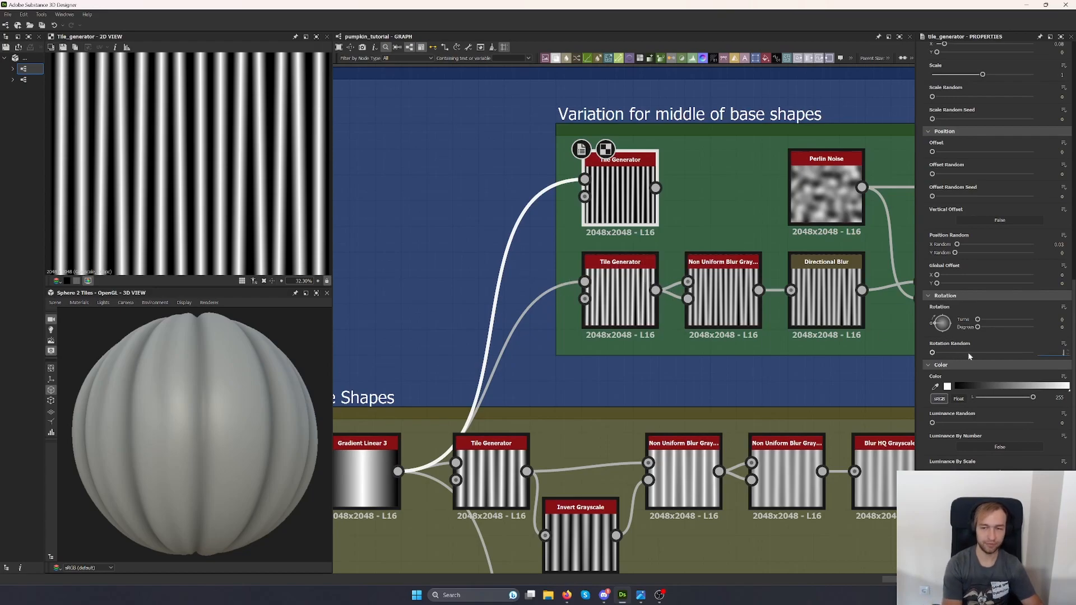
pyautogui.press('Return')
pyautogui.click(967, 352)
pyautogui.write('0.003')
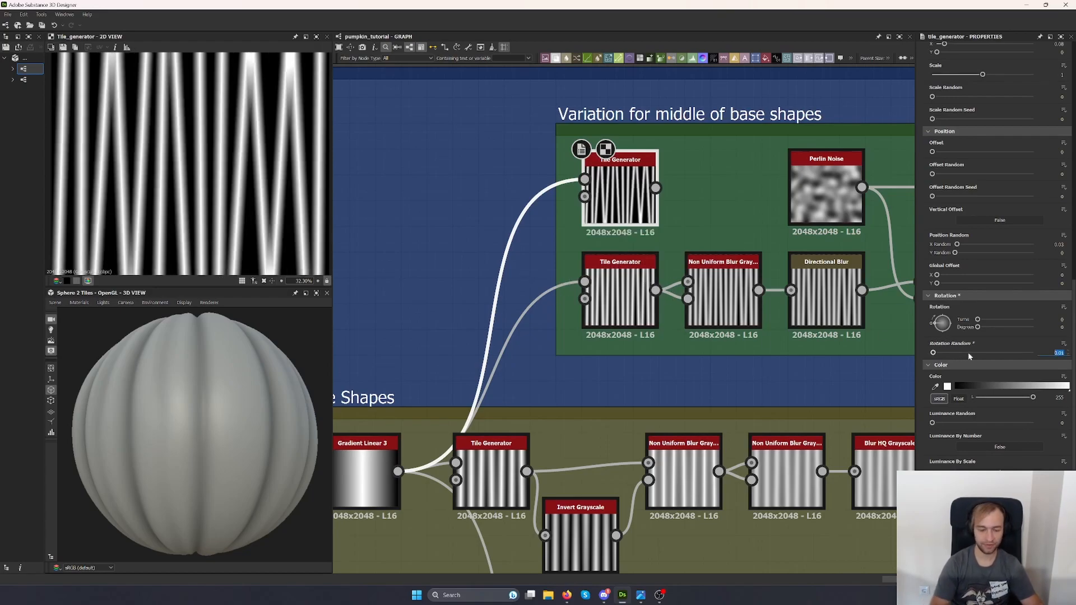
pyautogui.press('Return')
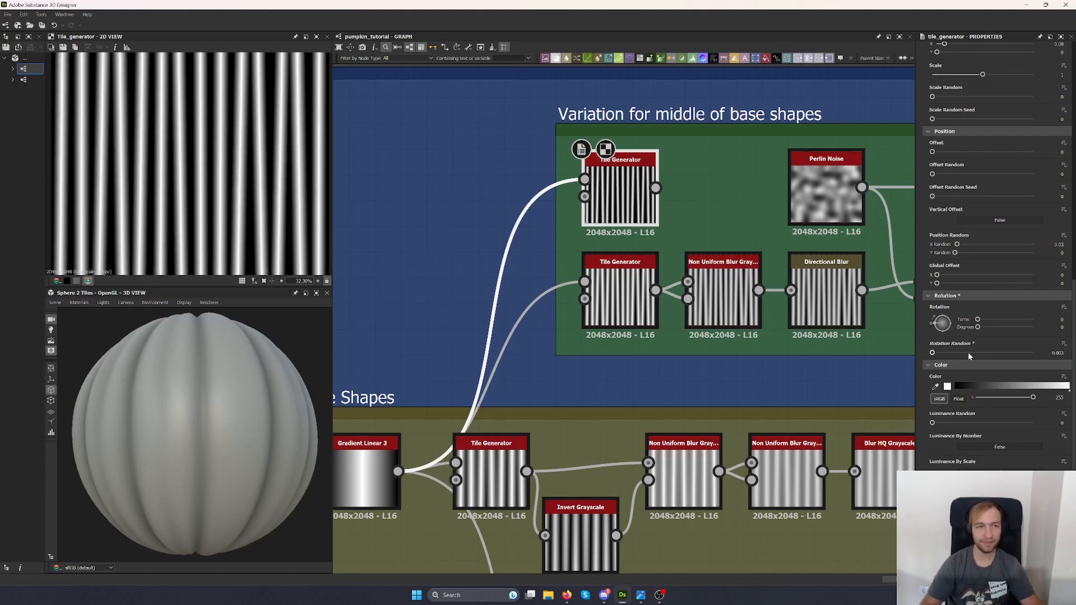
pyautogui.scroll(-2, 183, 160)
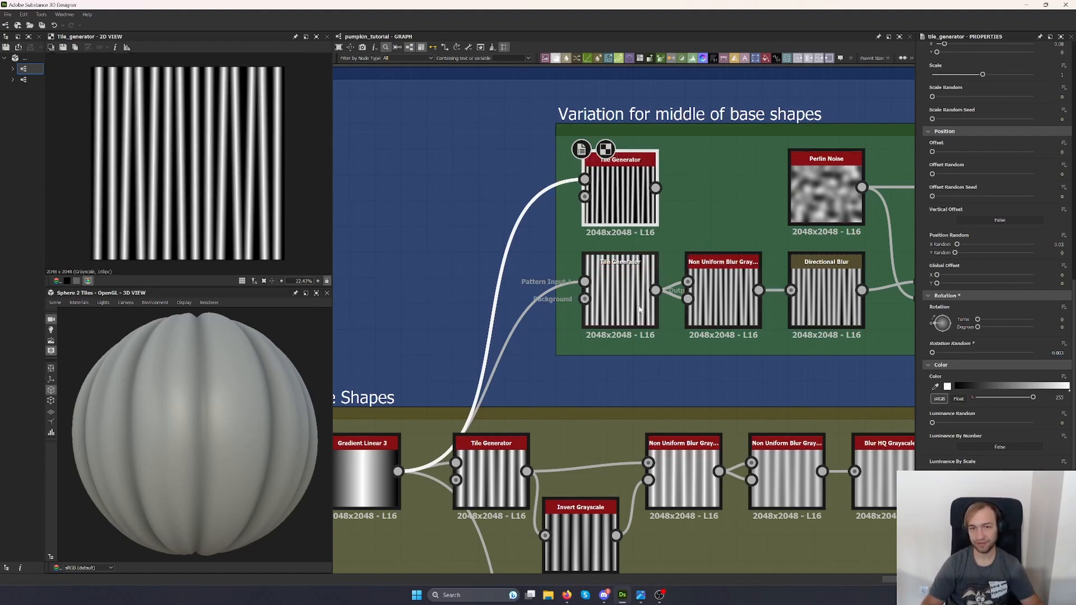
# Replace the old variation Tile Generator with the duplicate feeding both Non Uniform Blur Grayscale inputs, and delete the old node.
pyautogui.click(718, 301)
pyautogui.moveTo(717, 300); pyautogui.dragTo(644, 313, button='middle')
pyautogui.moveTo(568, 313); pyautogui.dragTo(491, 313)
pyautogui.moveTo(548, 208); pyautogui.dragTo(615, 295)
pyautogui.scroll(5, 202, 185)
pyautogui.moveTo(583, 253); pyautogui.dragTo(615, 313)
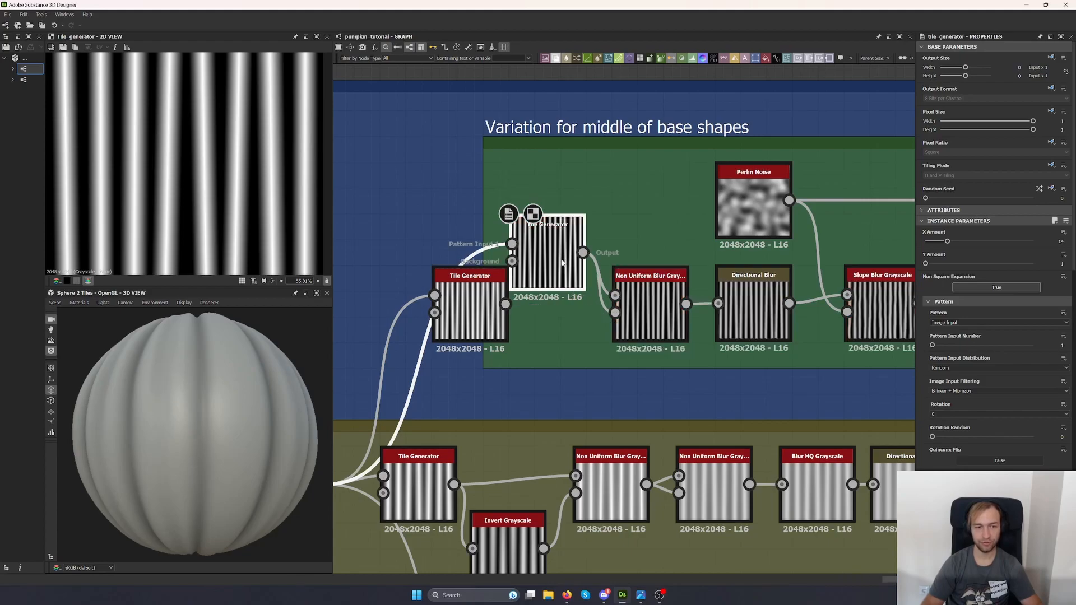
pyautogui.moveTo(555, 255); pyautogui.dragTo(554, 306)
pyautogui.click(470, 311)
pyautogui.press('Delete')
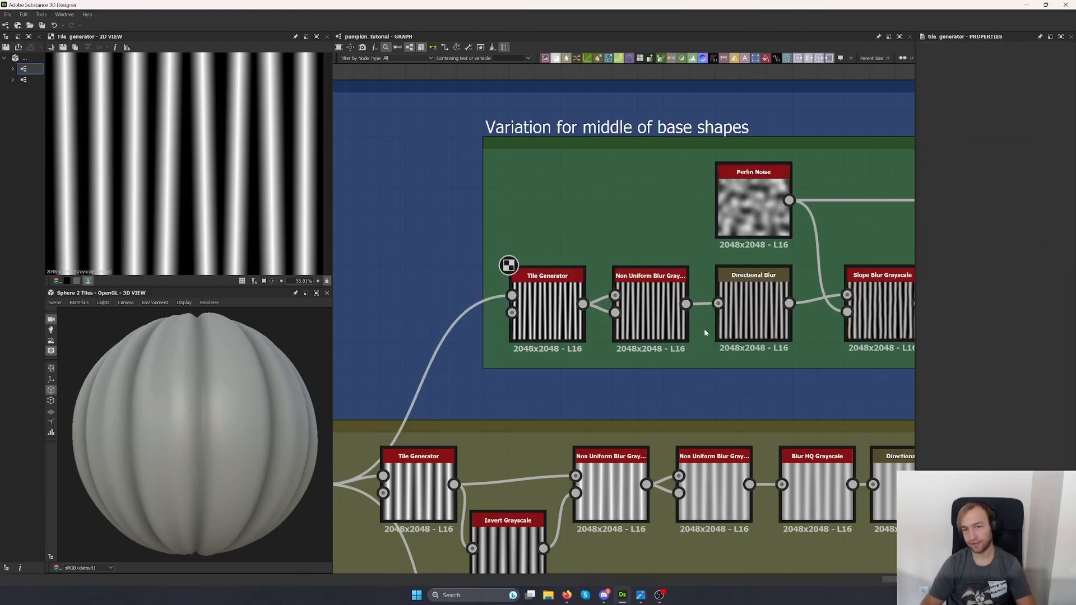
# Disable the Slope Blur Grayscale, Directional Blur and Non Uniform Blur Grayscale nodes in the middle variation frame and inspect the sphere.
pyautogui.moveTo(761, 318); pyautogui.dragTo(678, 393, button='middle')
pyautogui.scroll(-3, 869, 416)
pyautogui.moveTo(869, 416); pyautogui.dragTo(628, 312, button='middle')
pyautogui.click(664, 316)
pyautogui.click(506, 296)
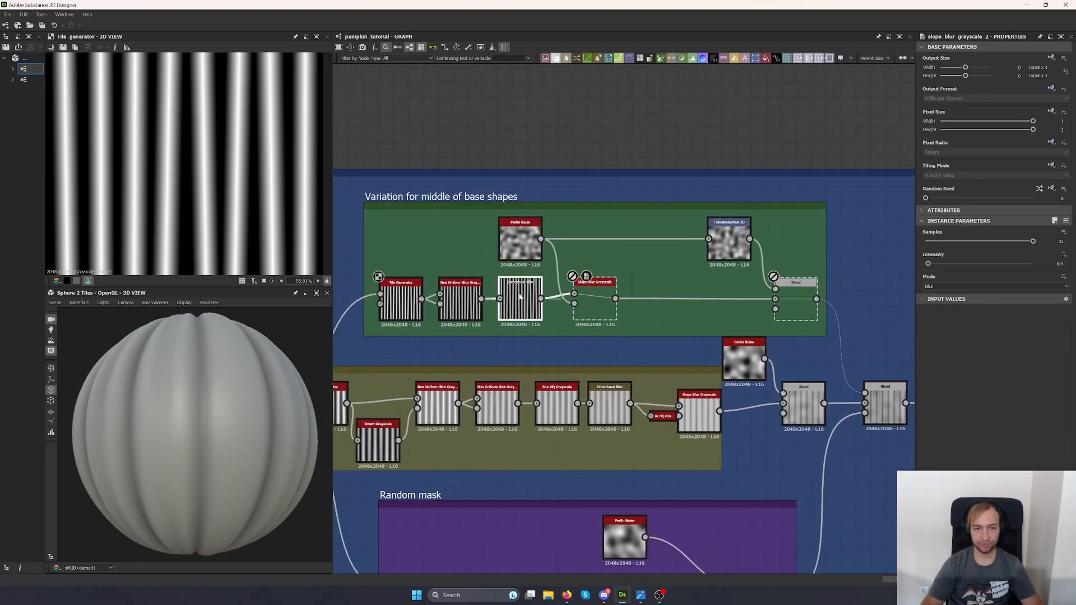
pyautogui.scroll(2, 165, 416)
pyautogui.moveTo(164, 416); pyautogui.dragTo(233, 401)
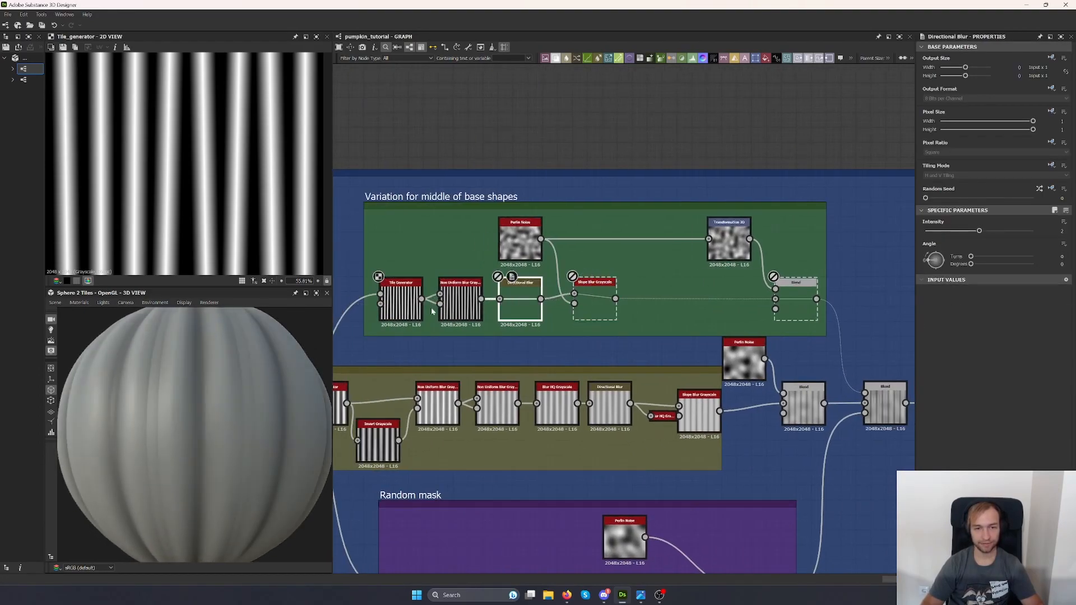
pyautogui.click(459, 303)
pyautogui.hotkey('shift', 'd')
pyautogui.moveTo(171, 393)
pyautogui.keyDown('ctrl'); pyautogui.keyDown('shift'); pyautogui.mouseDown(button='right')
pyautogui.moveTo(253, 407)
pyautogui.moveTo(210, 397)
pyautogui.mouseUp(button='right'); pyautogui.keyUp('shift'); pyautogui.keyUp('ctrl')
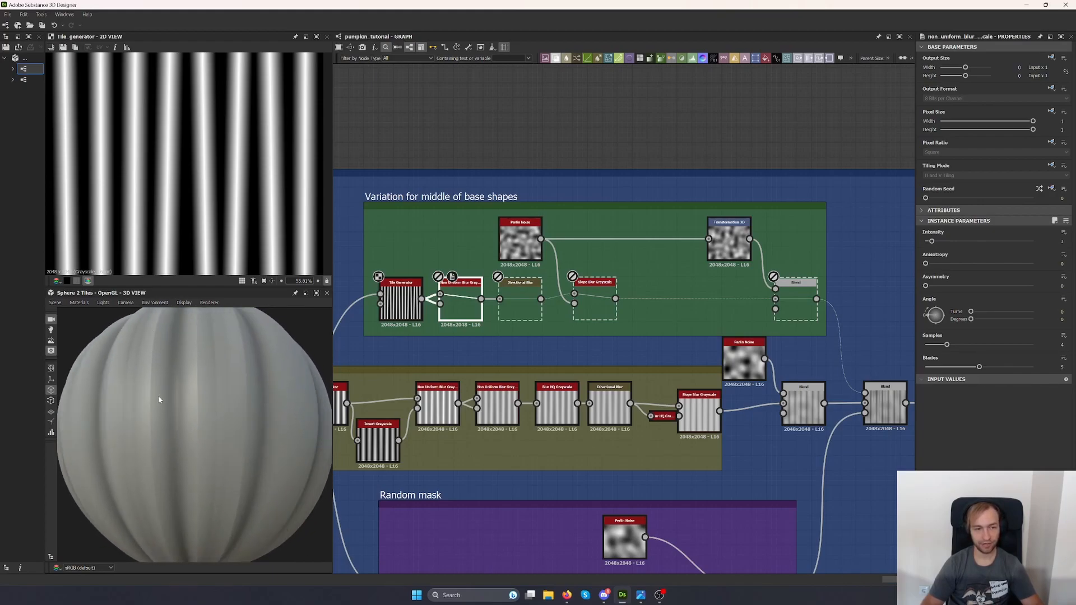
# Re-enable the variation frame's Non Uniform Blur Grayscale and Directional Blur nodes and preview the Directional Blur.
pyautogui.hotkey('shift', 'd')
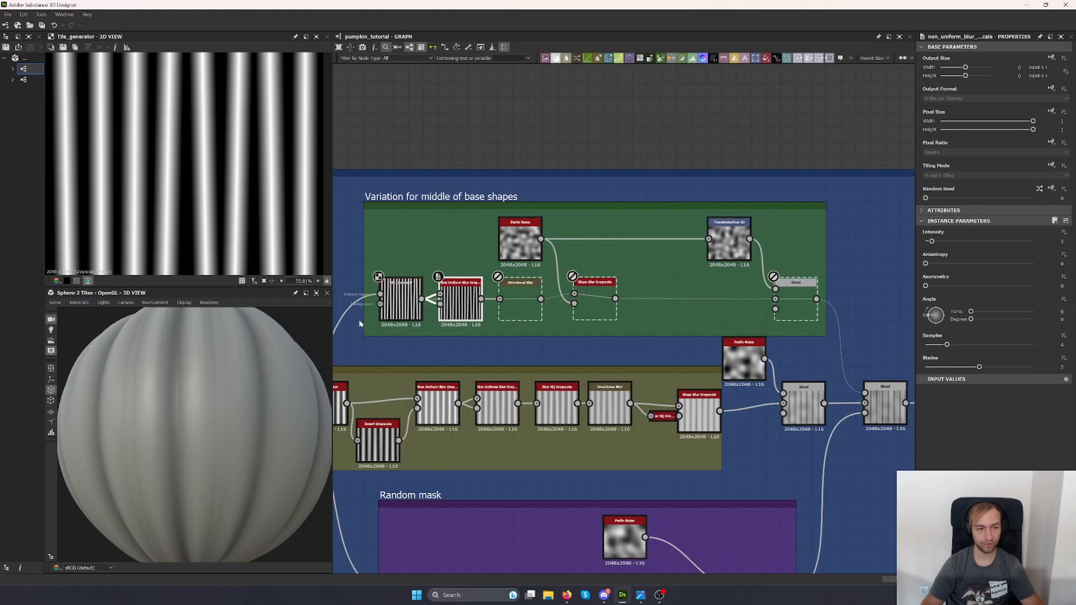
pyautogui.click(519, 310)
pyautogui.hotkey('shift', 'd')
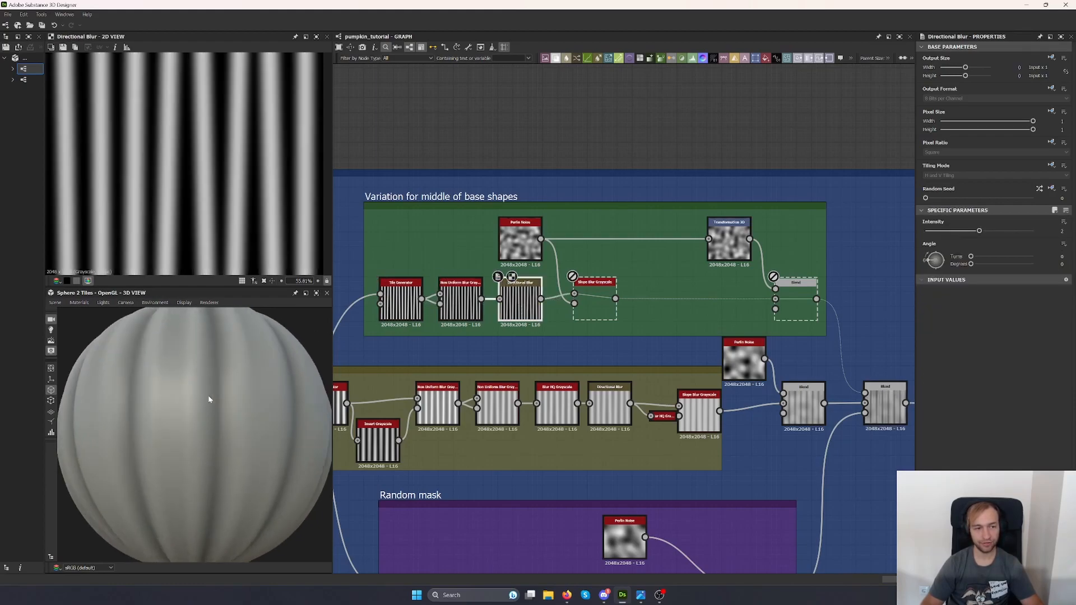
pyautogui.hotkey('shift', 'd')
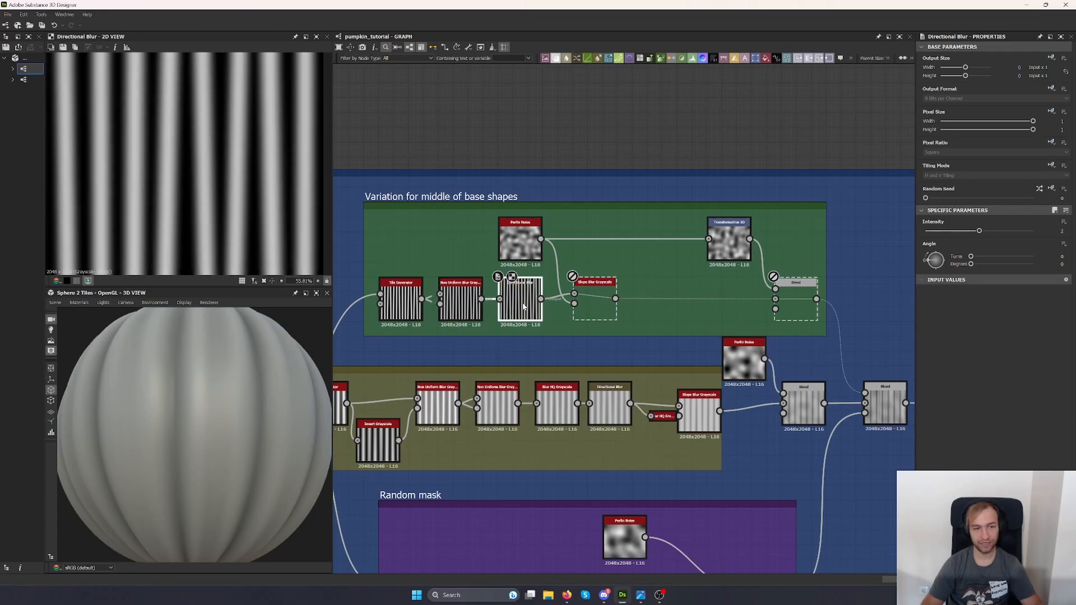
# Re-enable the variation frame's Slope Blur Grayscale, inspect its pattern, and preview the Perlin Noise that drives its slope.
pyautogui.click(594, 298)
pyautogui.scroll(3, 595, 302)
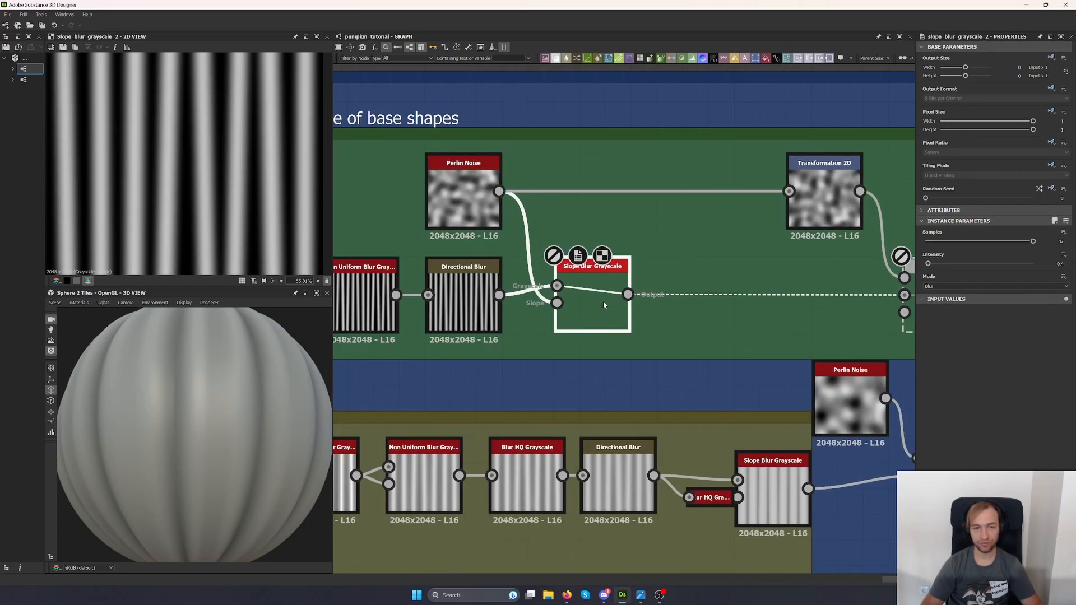
pyautogui.hotkey('shift', 'd')
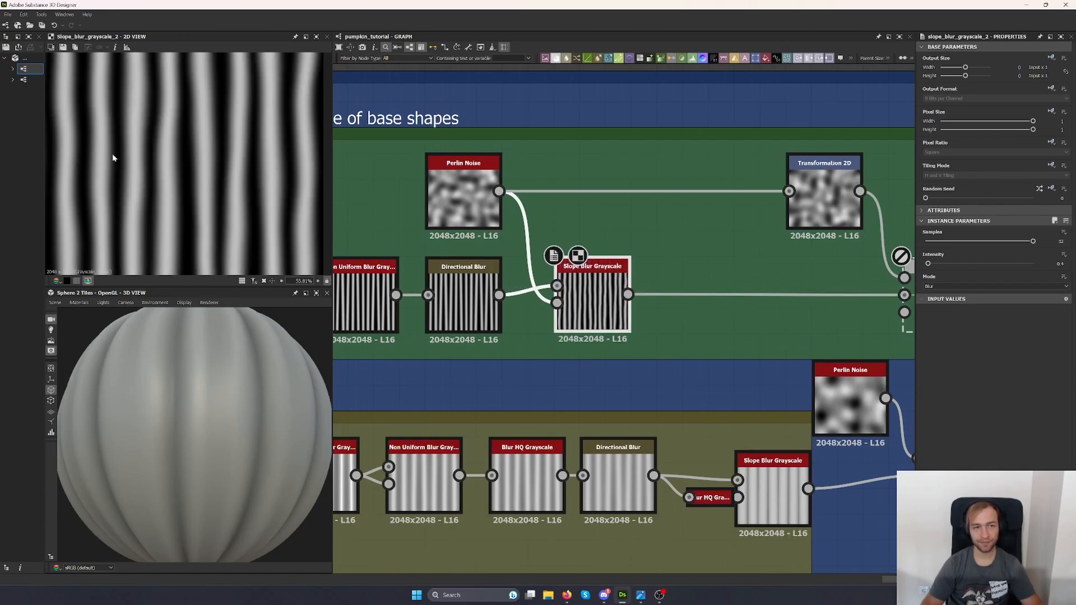
pyautogui.scroll(-5, 243, 166)
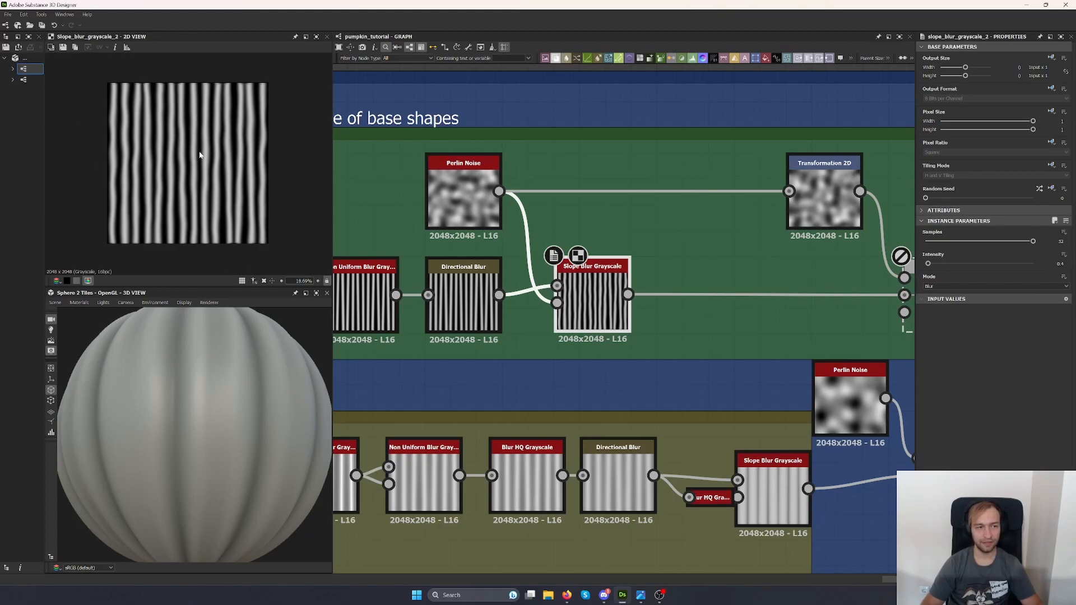
pyautogui.moveTo(771, 297); pyautogui.dragTo(701, 329, button='middle')
pyautogui.doubleClick(410, 216)
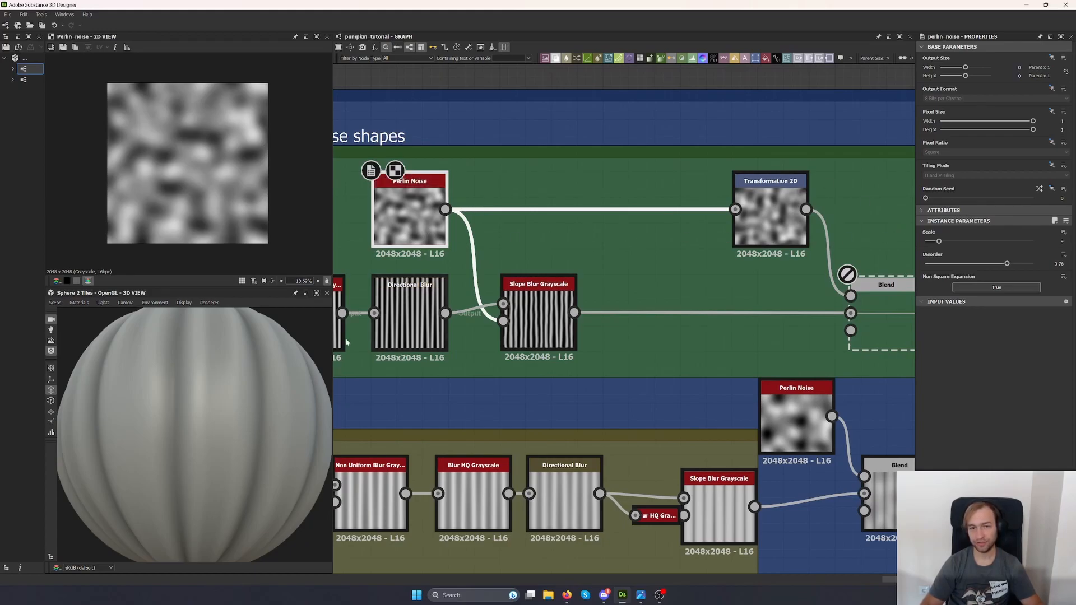
# Add a Transformation 2D node fed by the variation Perlin Noise, rotate it by 90° and offset the pattern.
pyautogui.moveTo(812, 349); pyautogui.dragTo(607, 342, button='middle')
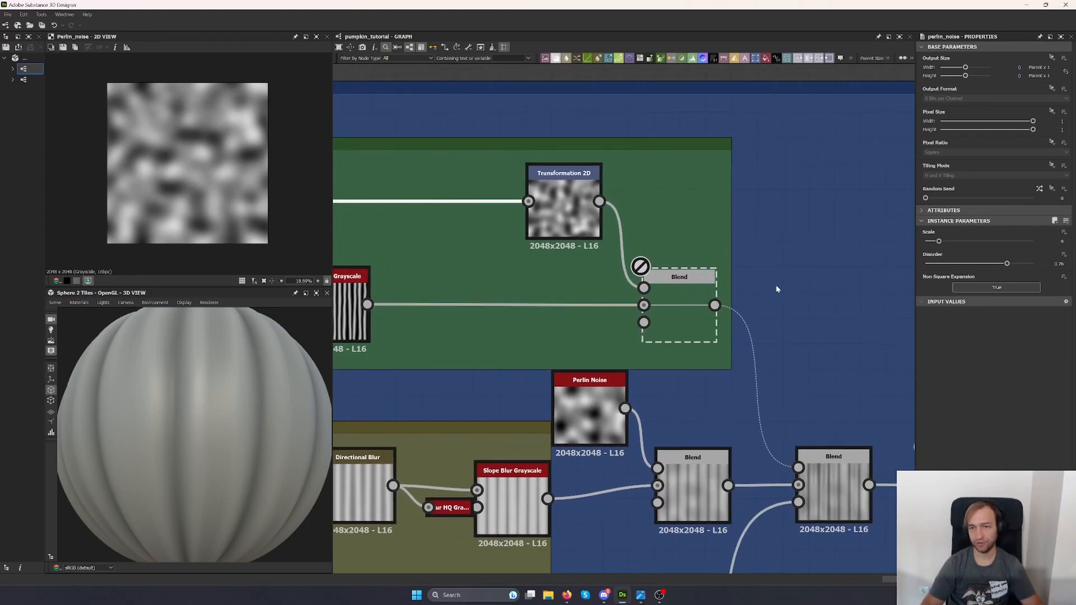
pyautogui.moveTo(458, 247); pyautogui.dragTo(574, 241, button='middle')
pyautogui.click(574, 240)
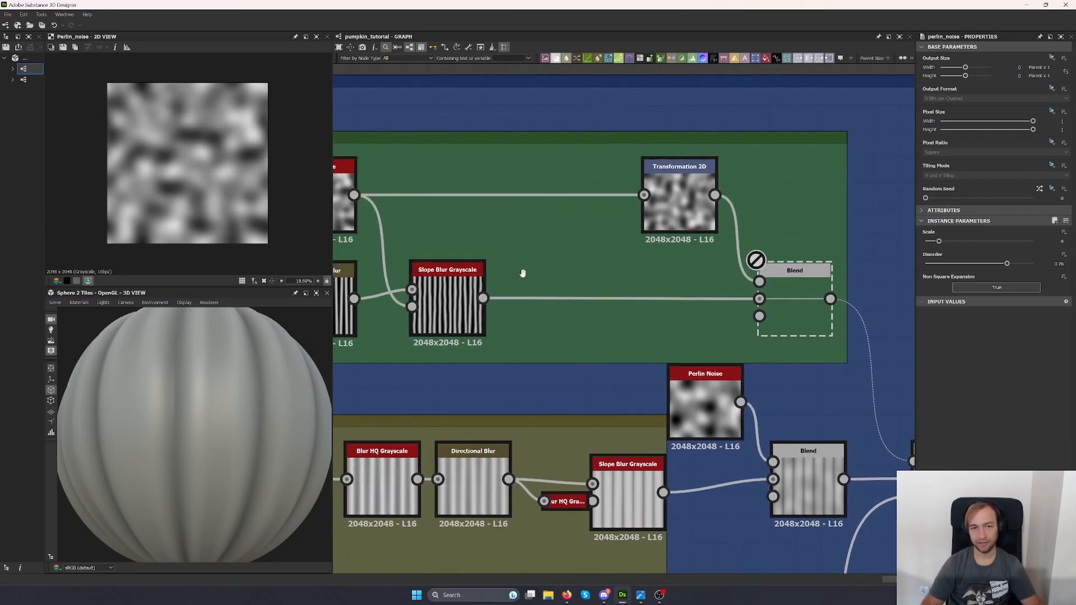
pyautogui.moveTo(537, 122); pyautogui.dragTo(643, 225, button='middle')
pyautogui.press('space')
pyautogui.write('tran')
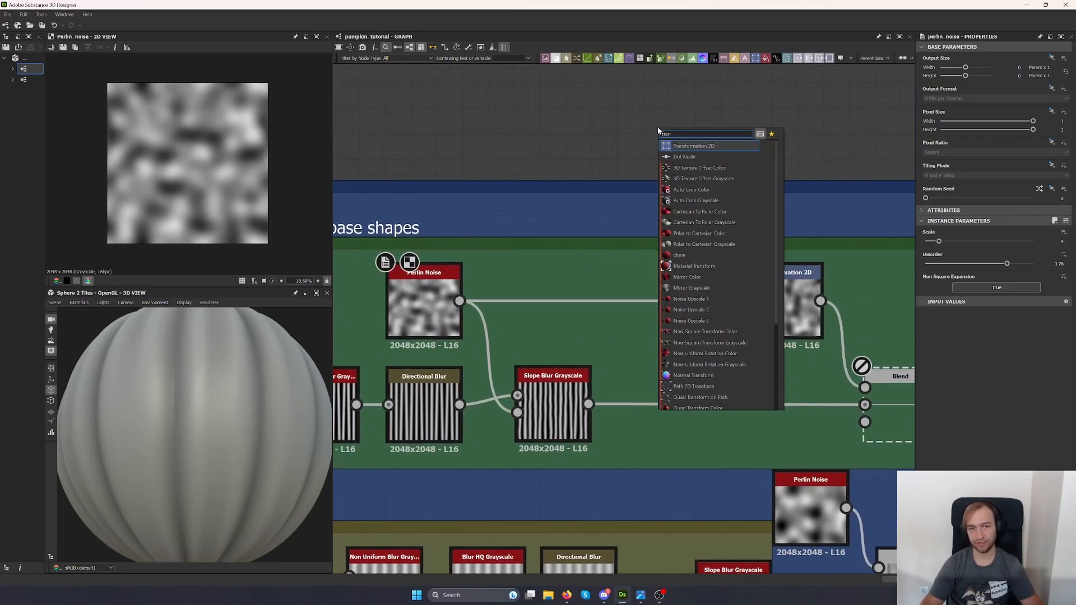
pyautogui.press('Return')
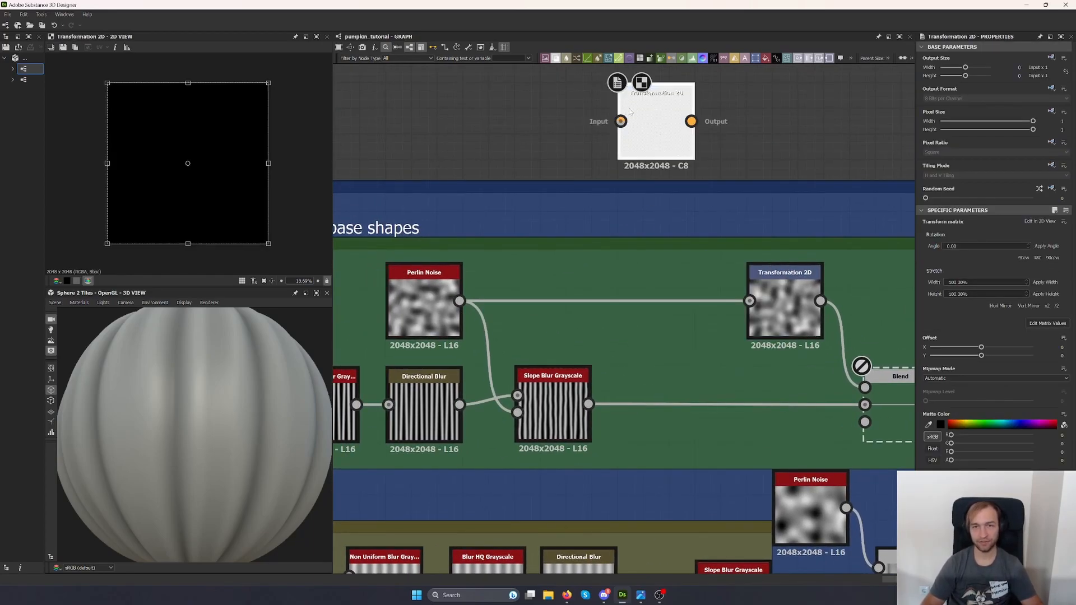
pyautogui.moveTo(459, 301); pyautogui.dragTo(621, 121)
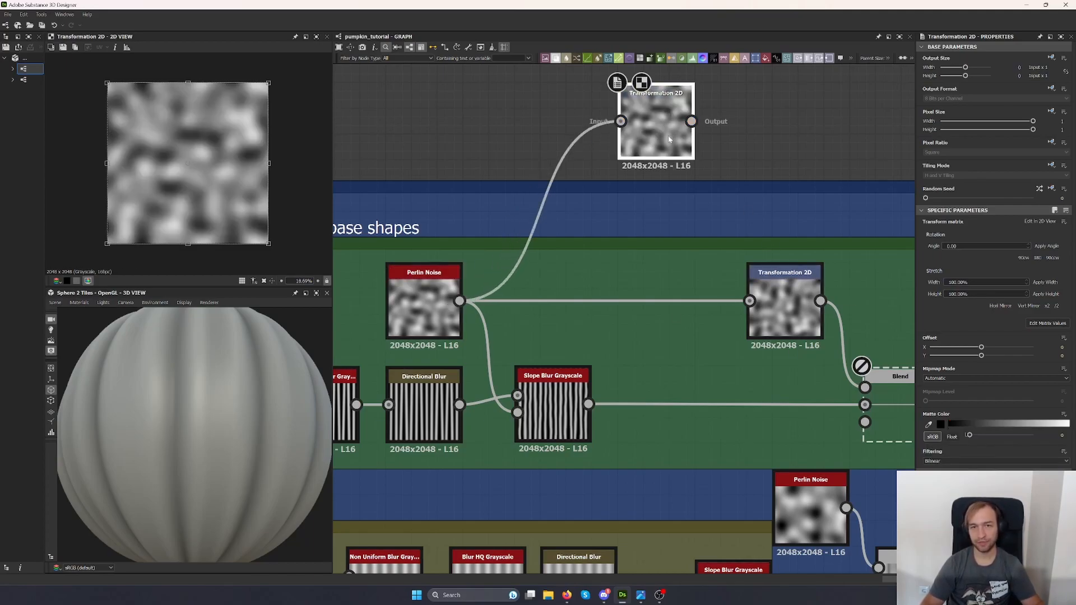
pyautogui.click(1024, 258)
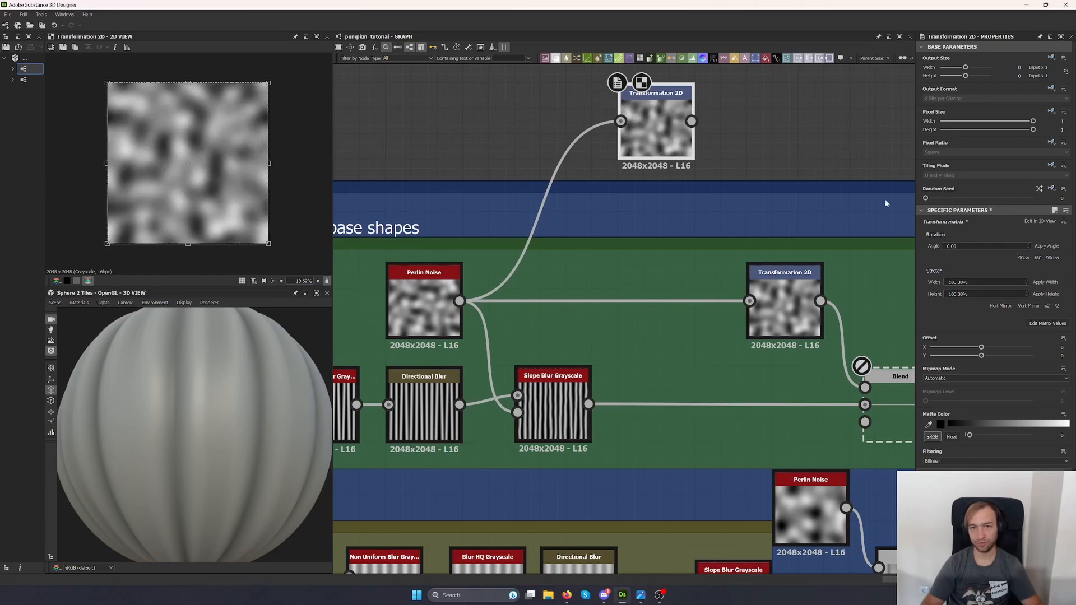
pyautogui.moveTo(208, 198); pyautogui.dragTo(250, 225)
# Replace the existing Transformation 2D with the new one as the variation Blend's foreground, and delete the old node.
pyautogui.keyDown('shift'); pyautogui.moveTo(822, 301); pyautogui.dragTo(756, 330); pyautogui.keyUp('shift')
pyautogui.click(786, 306)
pyautogui.press('Delete')
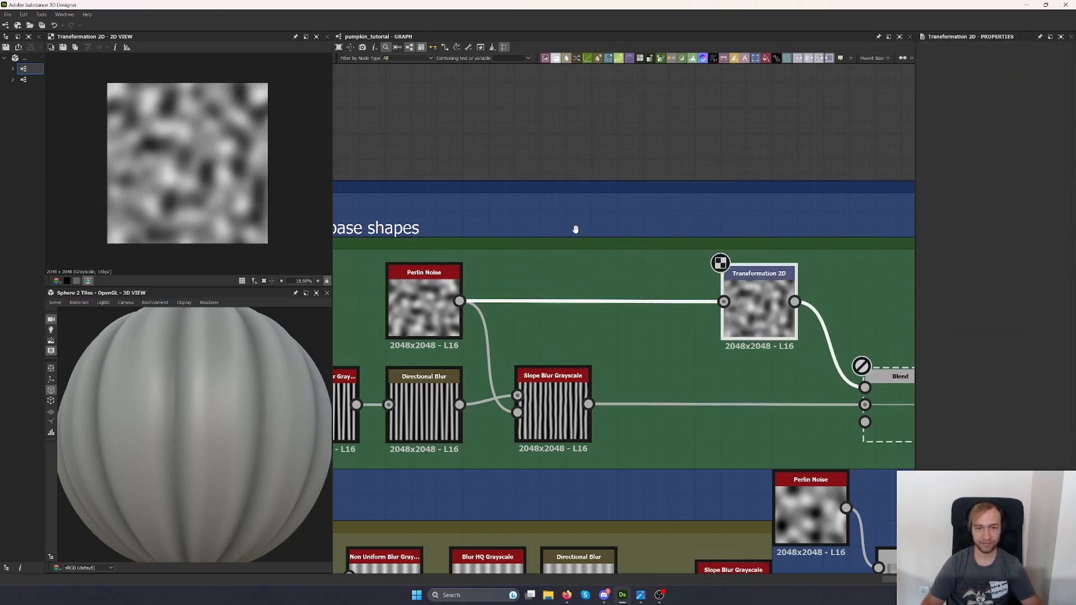
# Enable the Overlay Blend node in the middle variation frame, try an opacity of 1, and set it to 0.3.
pyautogui.moveTo(785, 369); pyautogui.dragTo(638, 321, button='middle')
pyautogui.click(768, 362)
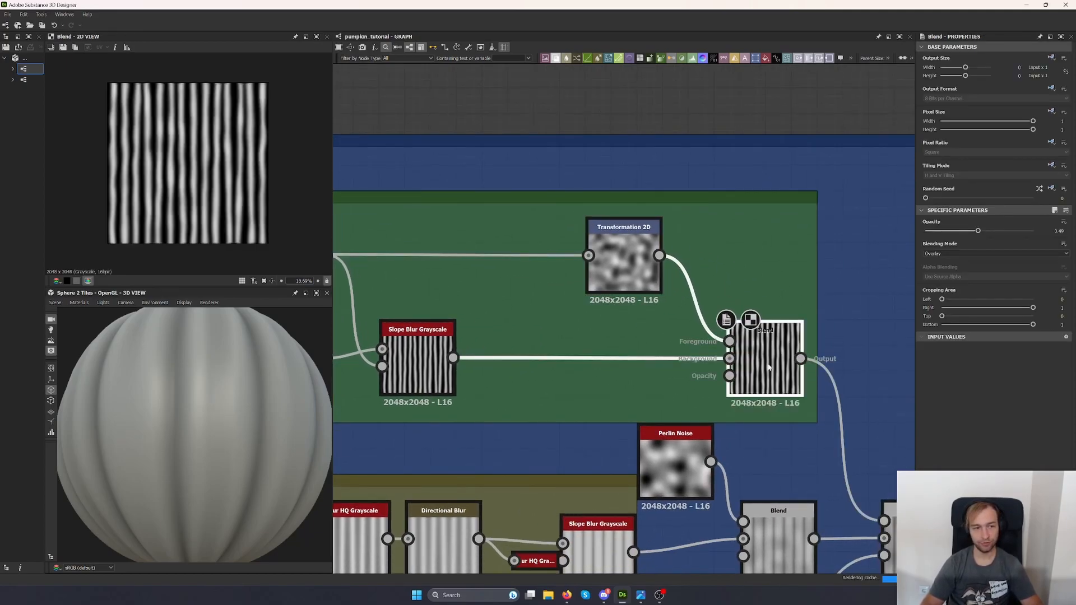
pyautogui.moveTo(995, 230); pyautogui.dragTo(1061, 228)
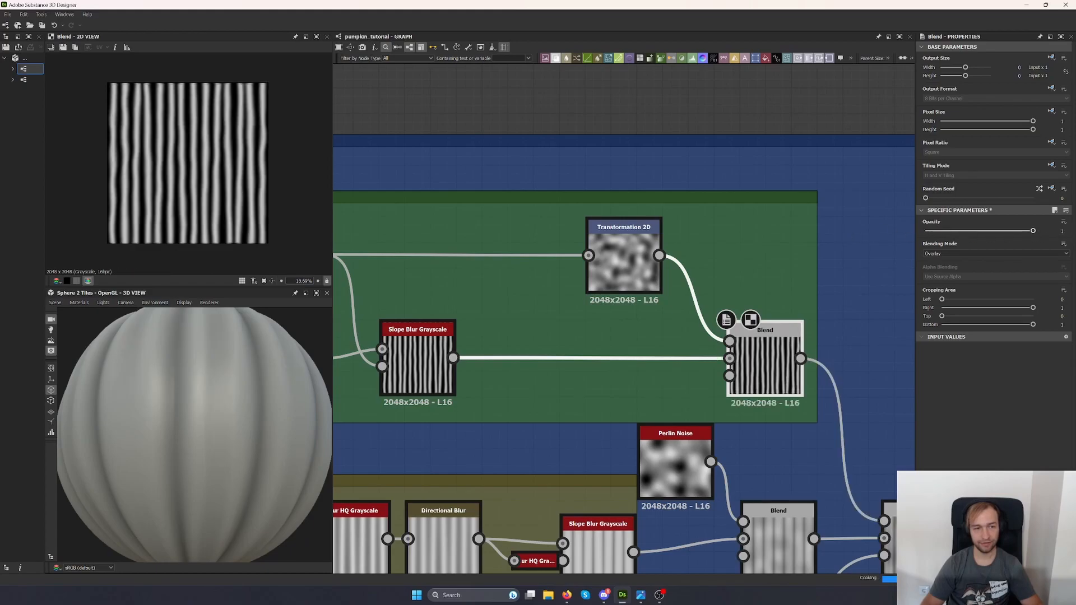
pyautogui.scroll(-3, 263, 377)
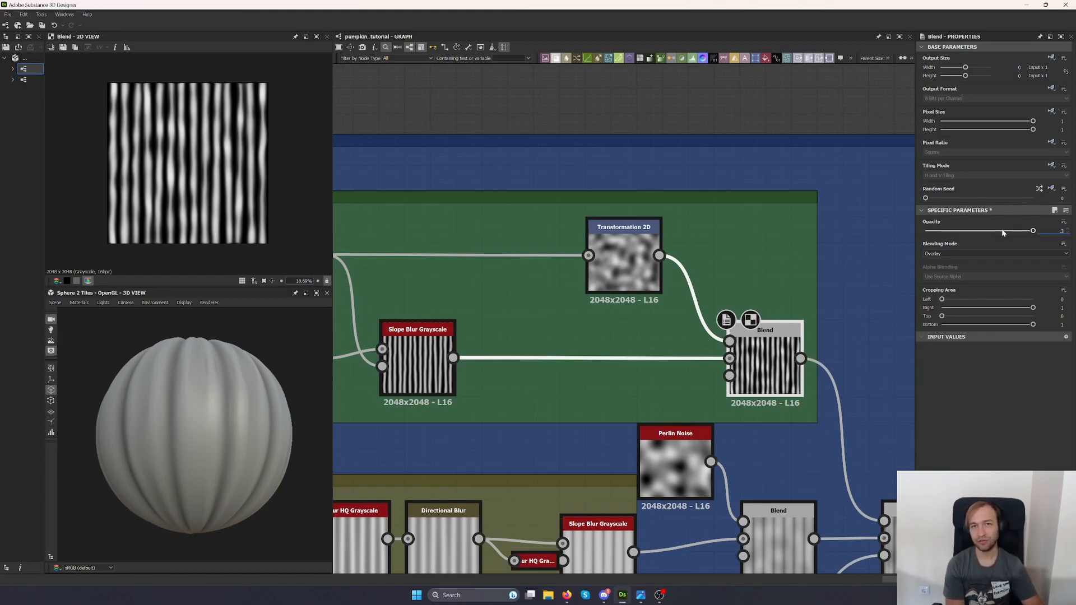
pyautogui.press('Return')
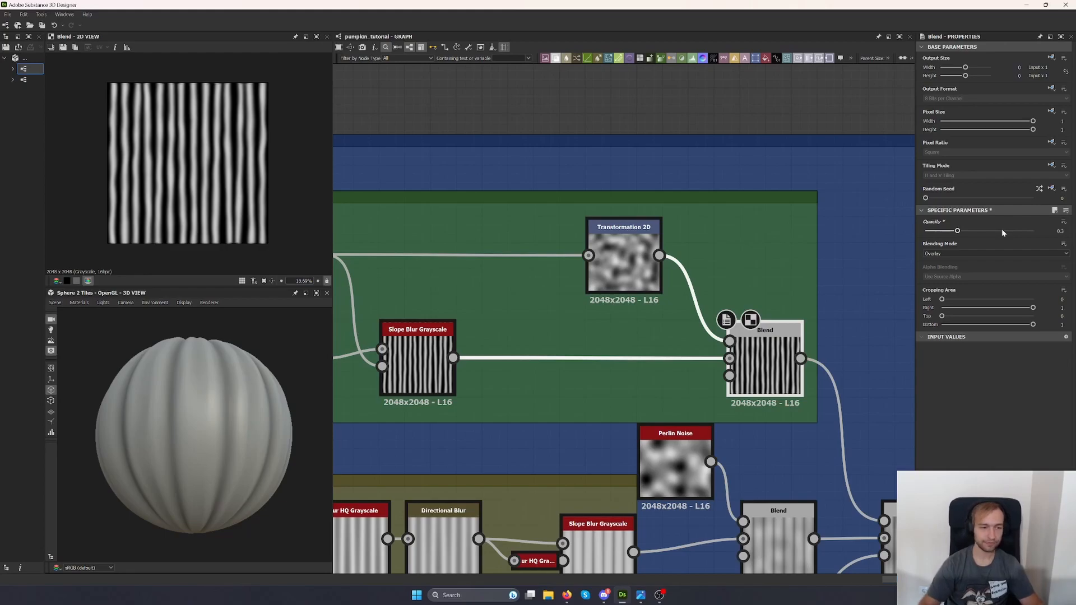
# Preview the Multiply Blend node that combines the base shapes, the middle variation and the random mask.
pyautogui.moveTo(823, 342); pyautogui.dragTo(616, 304, button='middle')
pyautogui.scroll(-3, 740, 303)
pyautogui.click(679, 359)
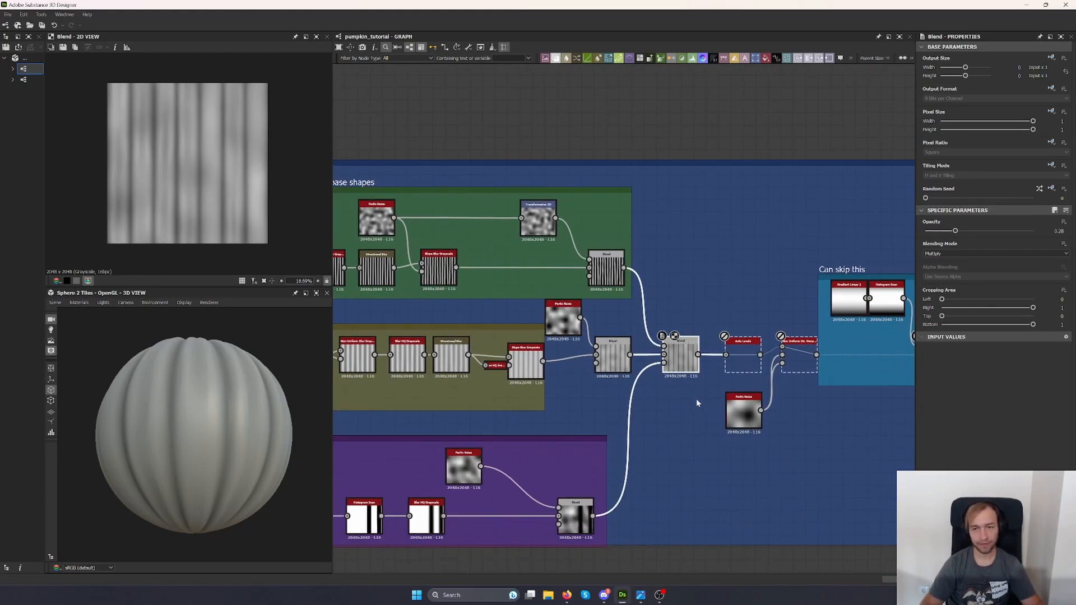
# Enable the Auto Levels and Non Uniform Dir. Warp Grayscale nodes after the Multiply Blend, inspecting the displaced sphere.
pyautogui.scroll(5, 616, 359)
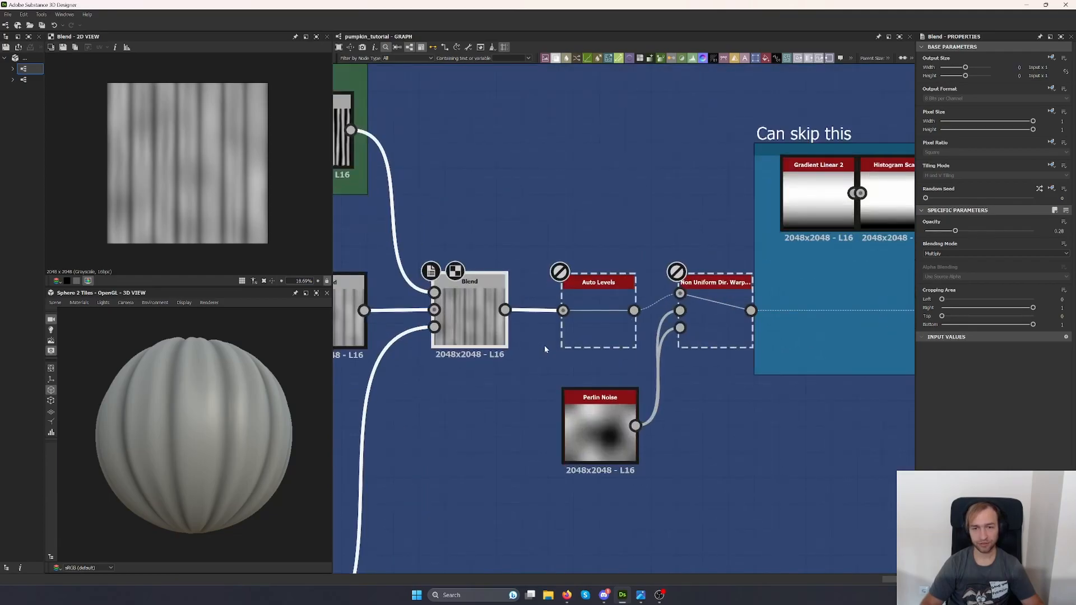
pyautogui.click(590, 323)
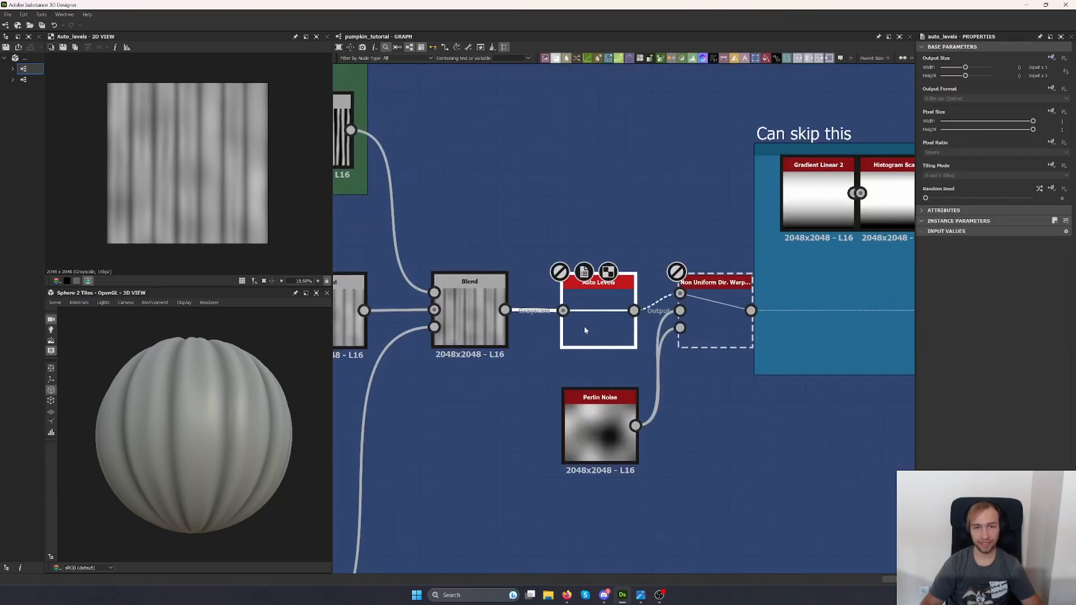
pyautogui.moveTo(180, 400)
pyautogui.mouseDown()
pyautogui.moveTo(294, 423)
pyautogui.moveTo(238, 423)
pyautogui.moveTo(175, 402)
pyautogui.moveTo(225, 401)
pyautogui.moveTo(197, 405)
pyautogui.mouseUp()
pyautogui.click(717, 322)
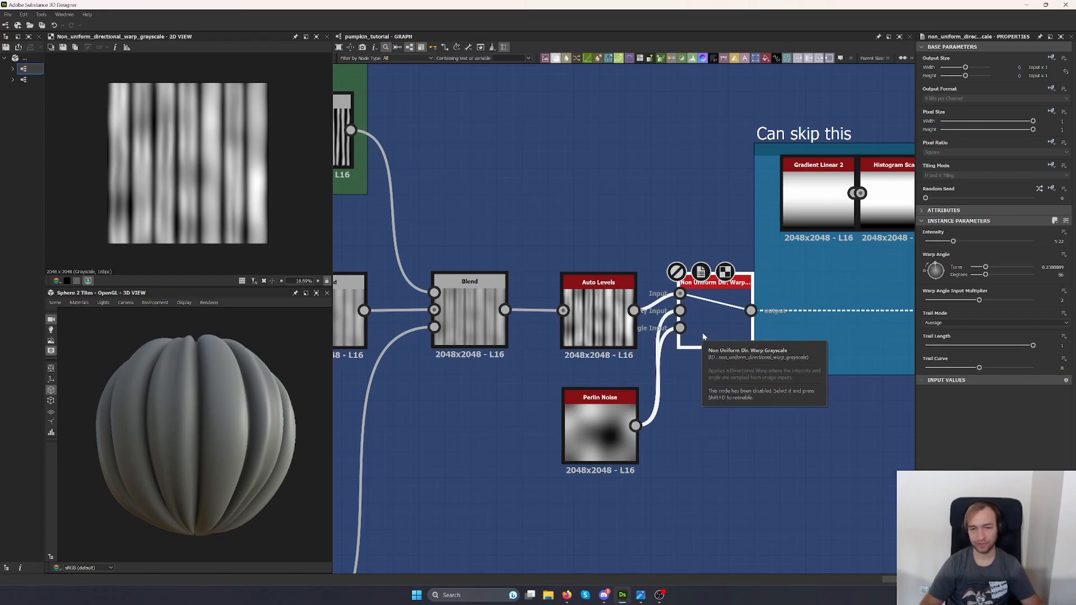
pyautogui.hotkey('shift', 'd')
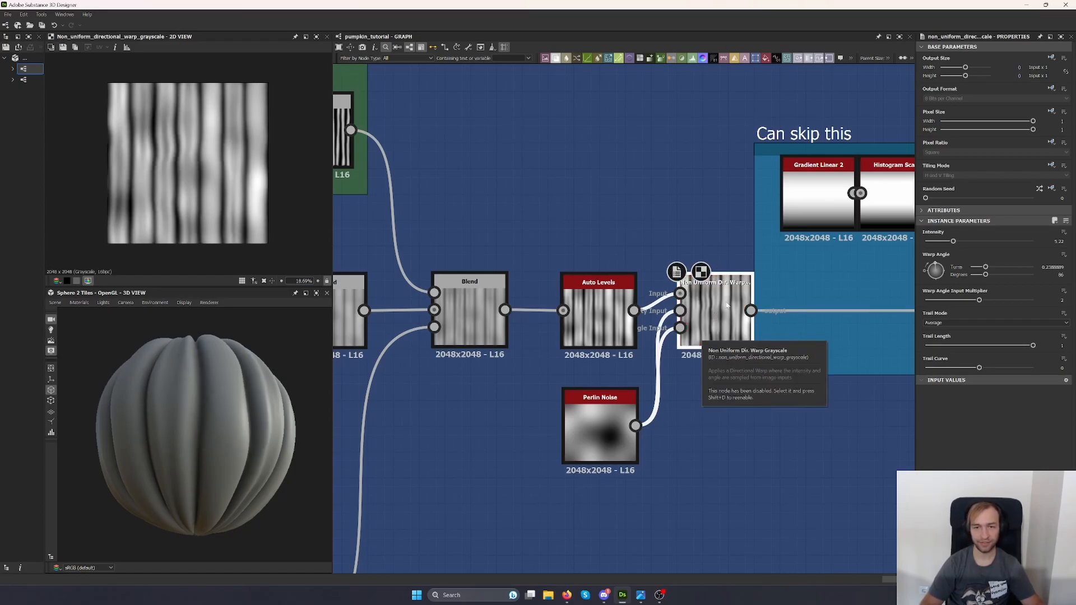
# Toggle the Non Uniform Dir. Warp Grayscale node off and on to compare its effect on the displaced sphere.
pyautogui.moveTo(650, 476); pyautogui.dragTo(556, 460, button='middle')
pyautogui.hotkey('shift', 'd')
pyautogui.hotkey('shift', 'd')
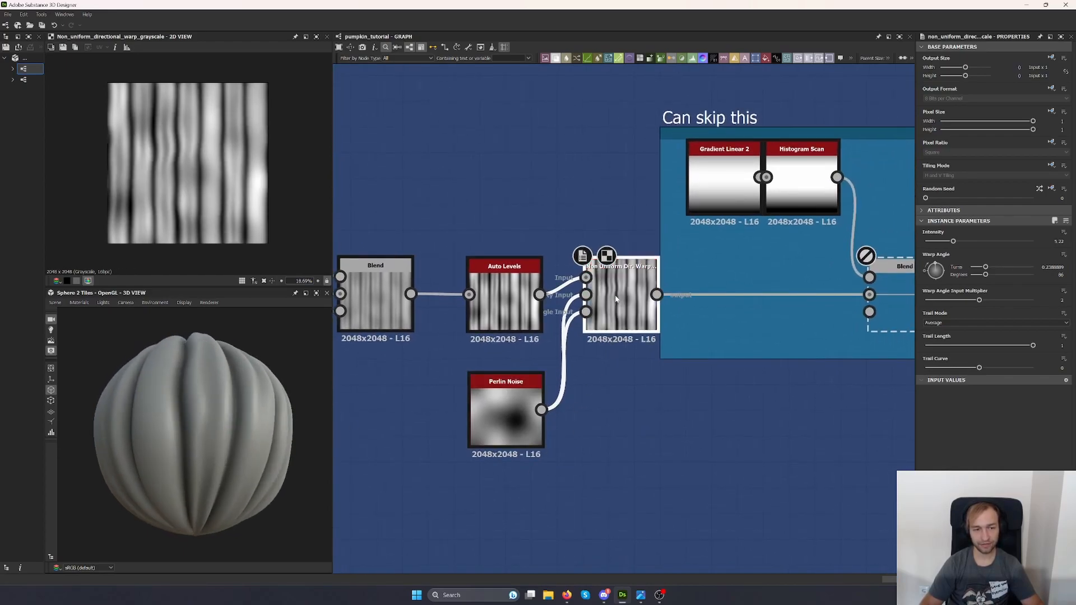
pyautogui.hotkey('shift', 'd')
pyautogui.hotkey('shift', 'd')
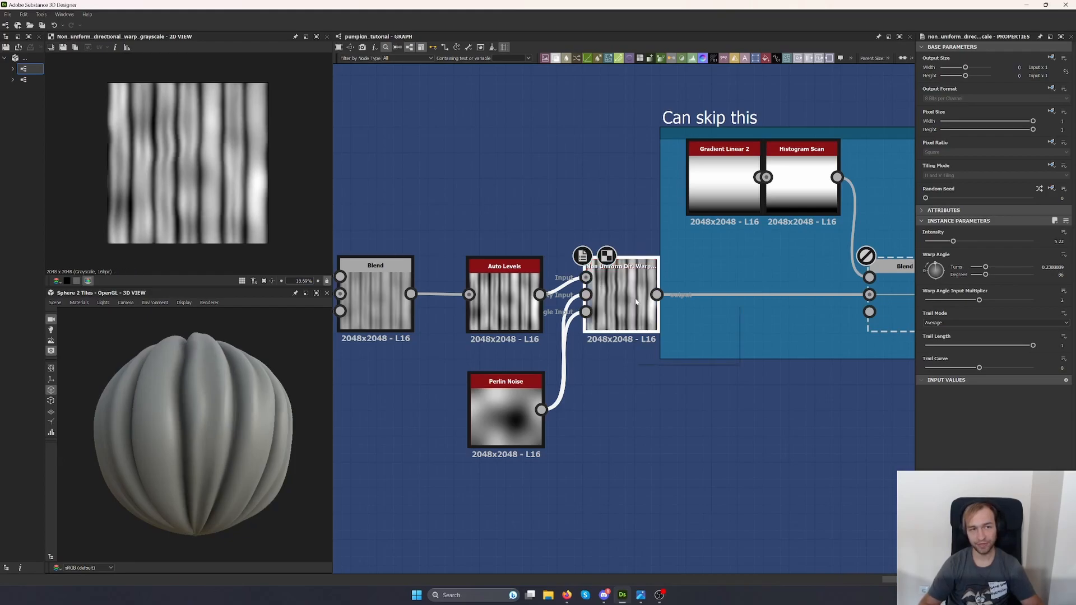
pyautogui.moveTo(700, 378); pyautogui.dragTo(551, 405, button='middle')
pyautogui.moveTo(515, 443); pyautogui.dragTo(696, 421, button='middle')
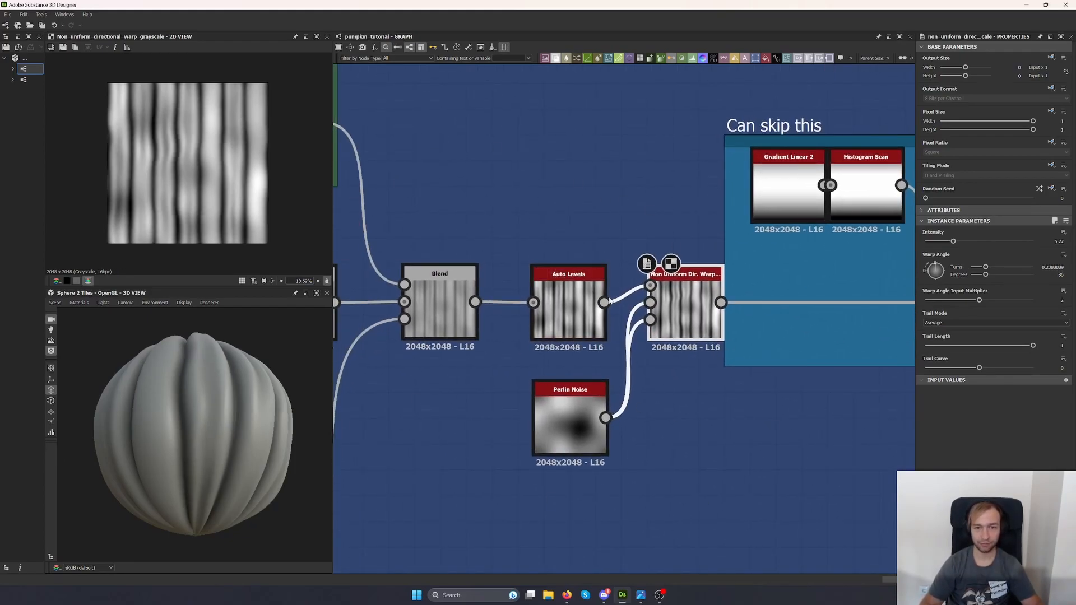
# Enable the Multiply Blend node in the "Can skip this" frame and inspect the displaced sphere.
pyautogui.moveTo(823, 446); pyautogui.dragTo(480, 476, button='middle')
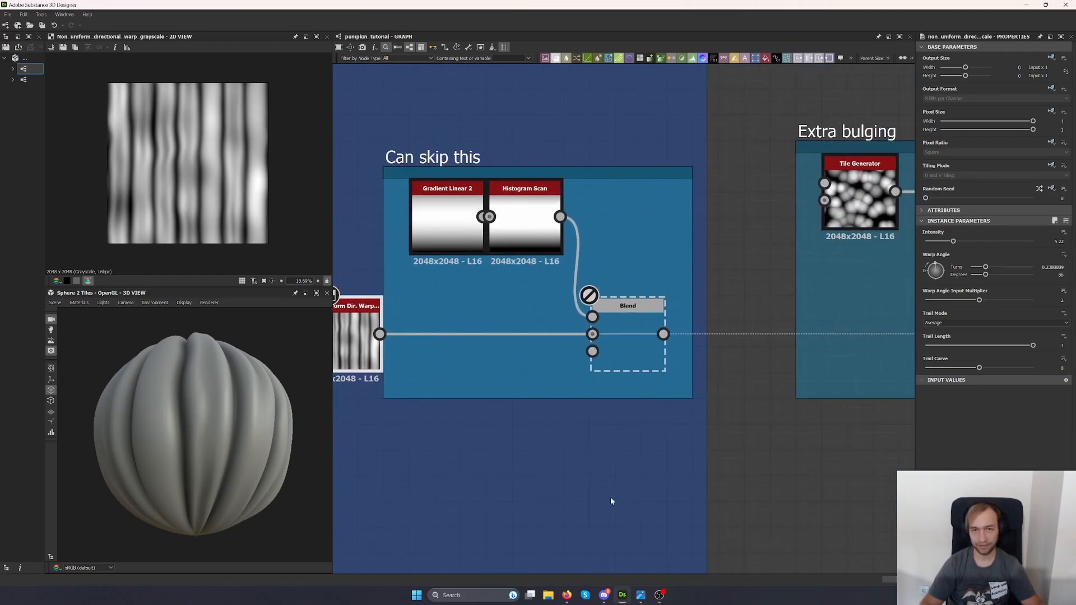
pyautogui.click(629, 343)
pyautogui.moveTo(89, 374); pyautogui.dragTo(196, 360)
pyautogui.moveTo(213, 480)
pyautogui.mouseDown()
pyautogui.moveTo(198, 467)
pyautogui.moveTo(211, 337)
pyautogui.moveTo(222, 476)
pyautogui.mouseUp()
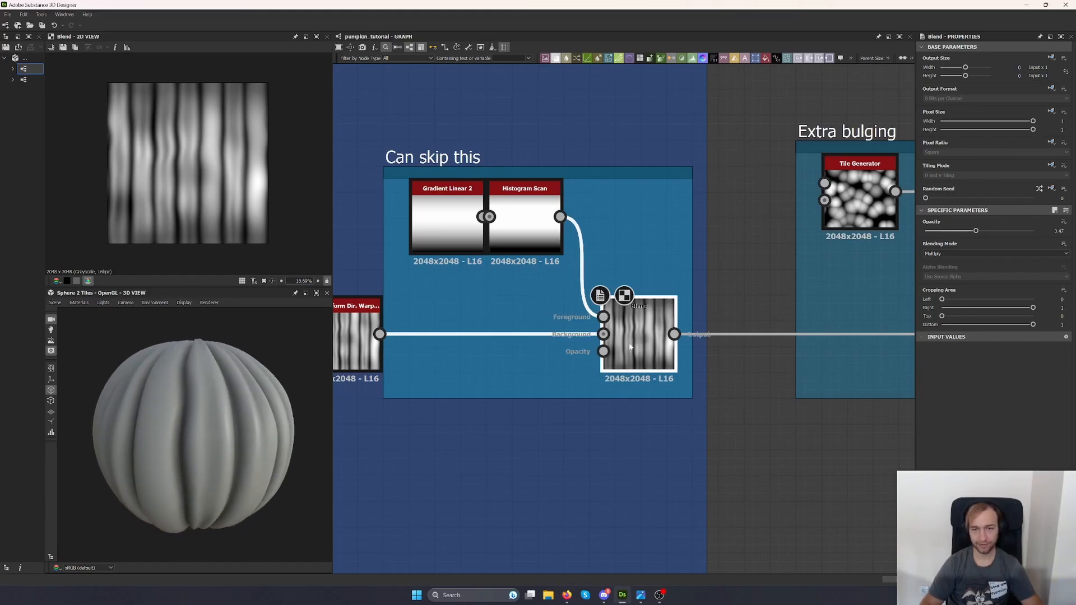
# Preview the Gradient Linear 2 and Histogram Scan nodes that feed the Blend in the "Can skip this" frame.
pyautogui.moveTo(666, 345); pyautogui.dragTo(752, 353, button='middle')
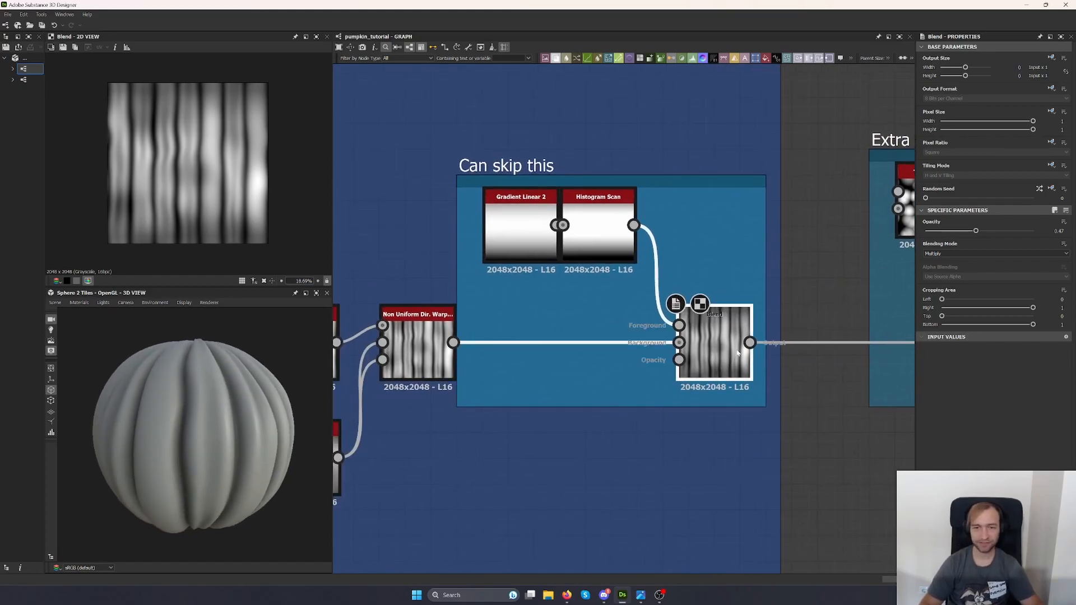
pyautogui.click(541, 250)
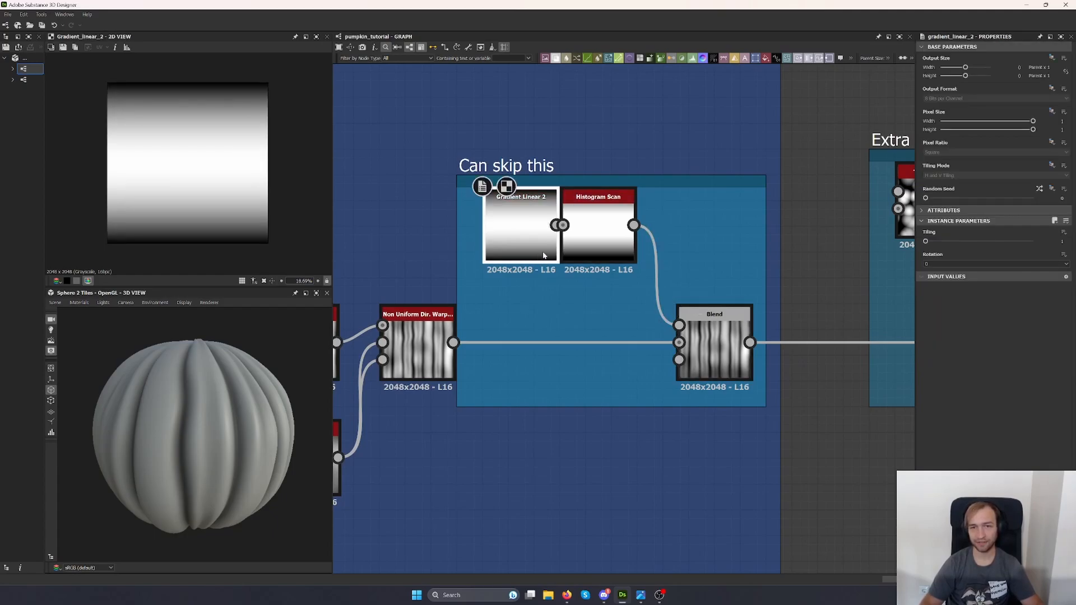
pyautogui.click(614, 243)
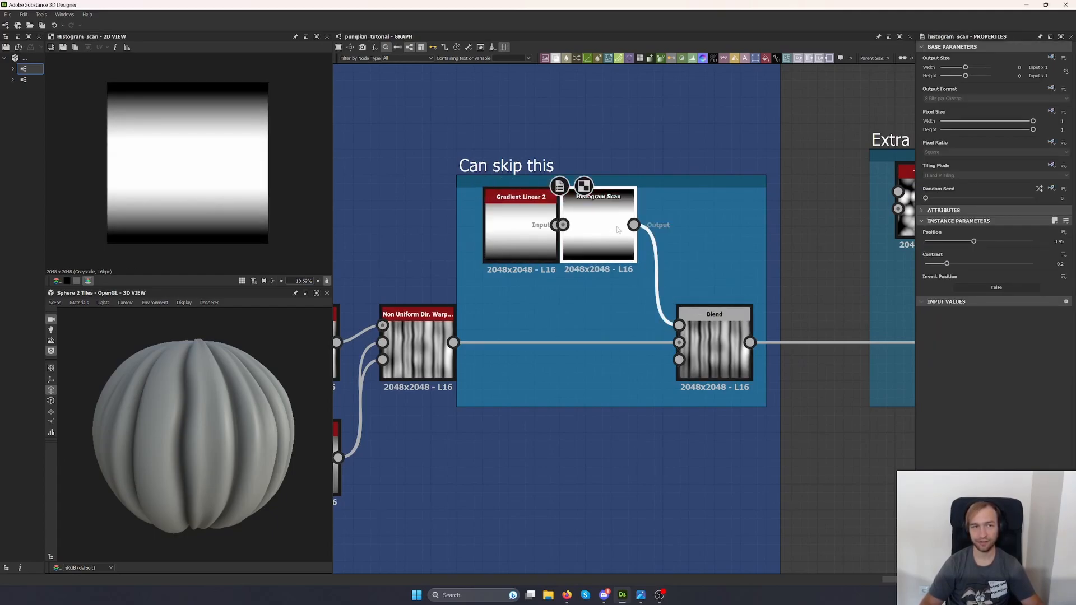
pyautogui.doubleClick(530, 244)
pyautogui.doubleClick(620, 254)
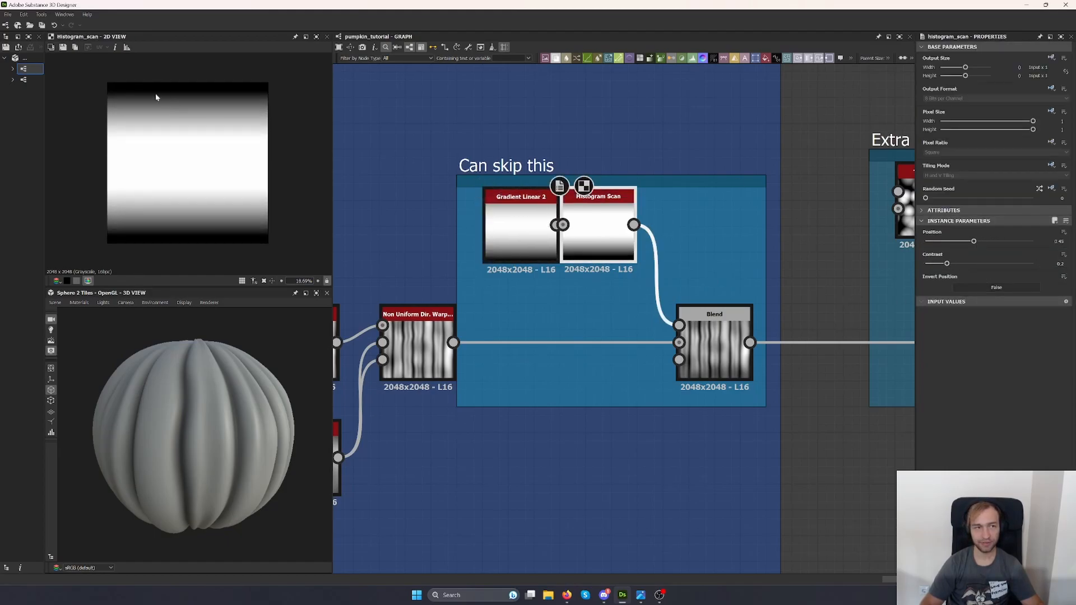
# Preview the Blend while trying a Histogram Scan position of 0.3 and contrast of 0.61, and undo these changes.
pyautogui.moveTo(584, 185); pyautogui.dragTo(676, 303)
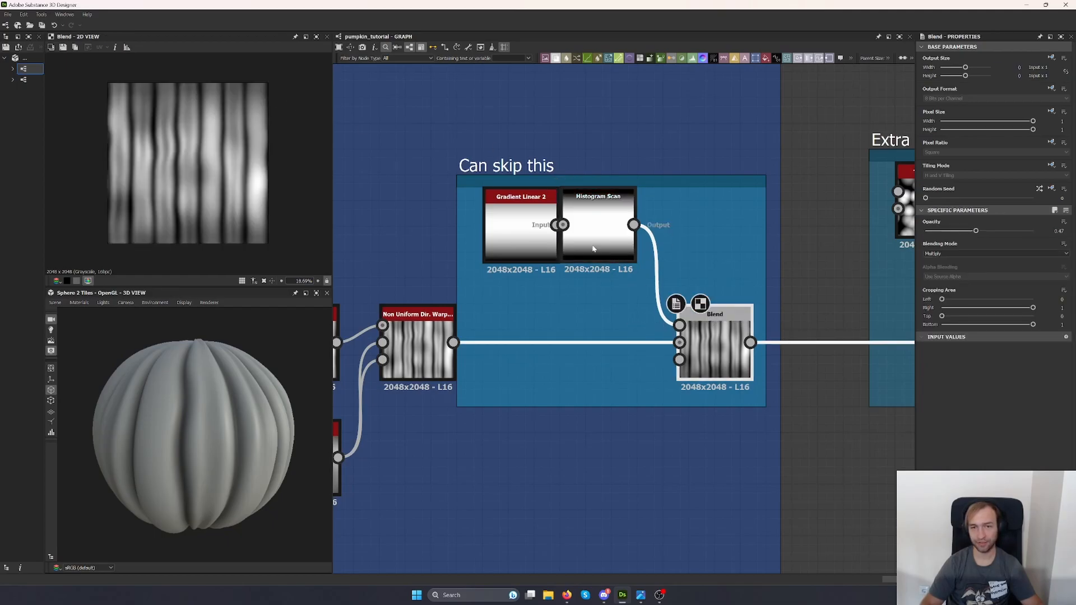
pyautogui.moveTo(974, 242)
pyautogui.mouseDown()
pyautogui.moveTo(905, 242)
pyautogui.moveTo(987, 242)
pyautogui.moveTo(957, 241)
pyautogui.mouseUp()
pyautogui.click(991, 264)
pyautogui.click(941, 242)
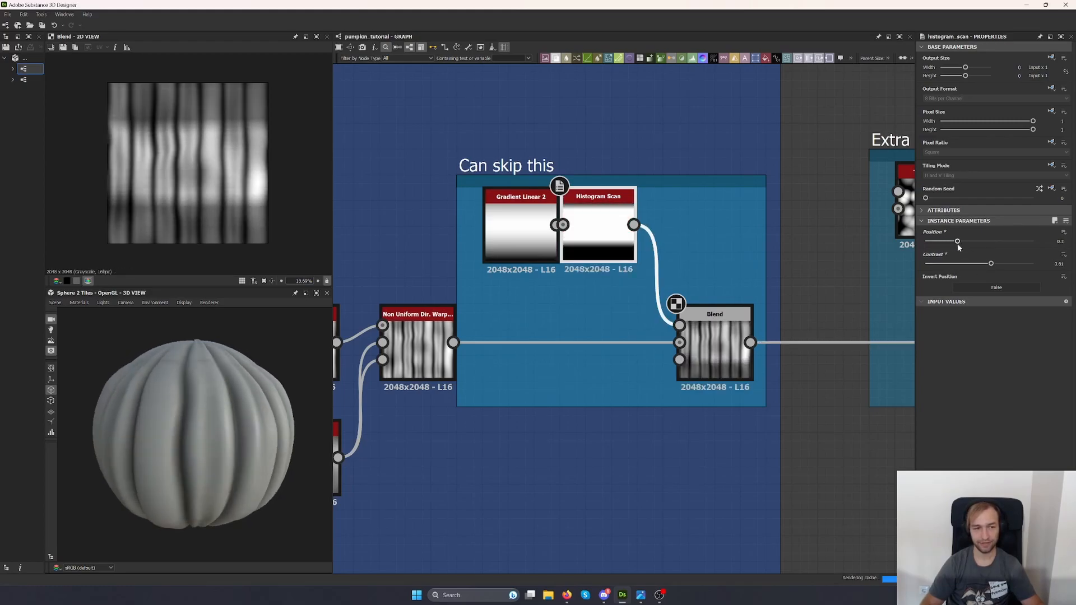
pyautogui.scroll(-2, 214, 411)
pyautogui.moveTo(215, 411); pyautogui.dragTo(208, 410)
pyautogui.hotkey('ctrl', 'z')
pyautogui.hotkey('ctrl', 'z')
pyautogui.hotkey('ctrl', 'z')
pyautogui.hotkey('ctrl', 'z')
# Enable the Multiply Blend node in the "Extra bulging" frame.
pyautogui.scroll(-8, 722, 424)
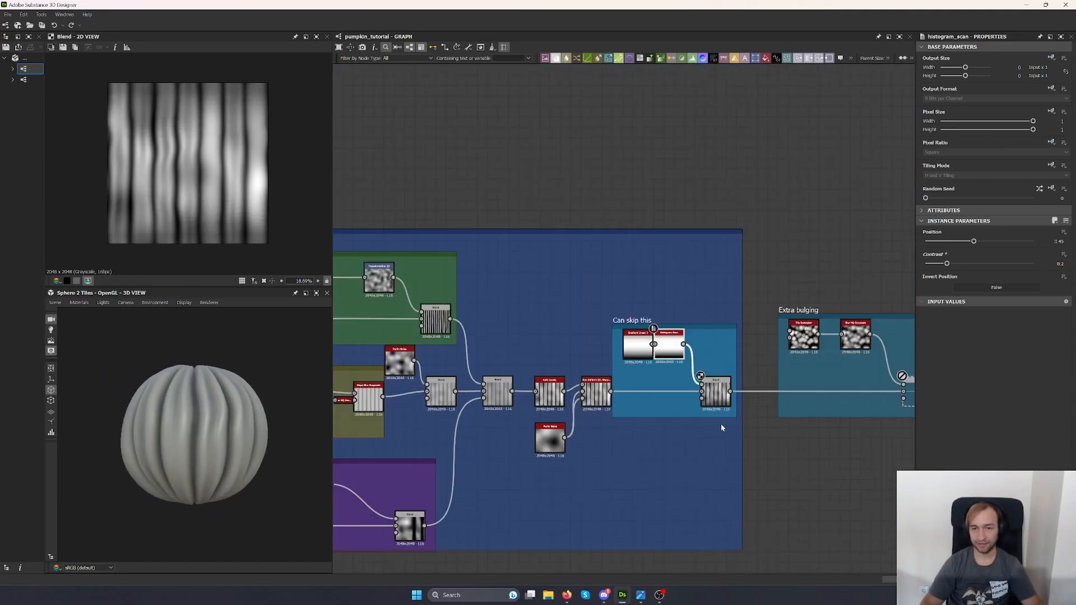
pyautogui.moveTo(607, 418); pyautogui.dragTo(661, 386, button='middle')
pyautogui.moveTo(384, 211); pyautogui.dragTo(793, 495)
pyautogui.moveTo(830, 489); pyautogui.dragTo(653, 452, button='middle')
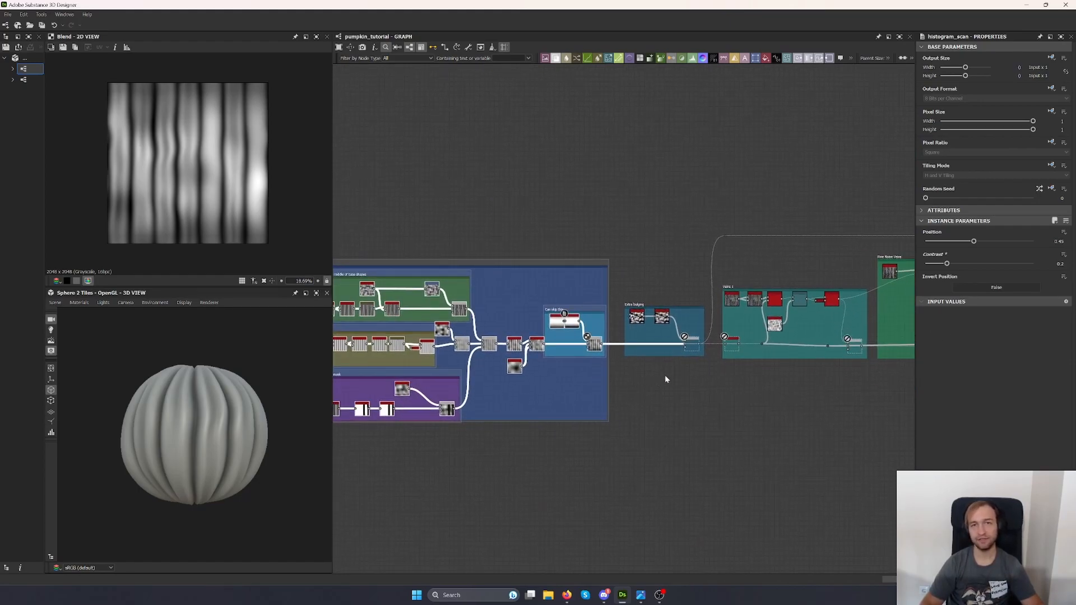
pyautogui.scroll(5, 644, 377)
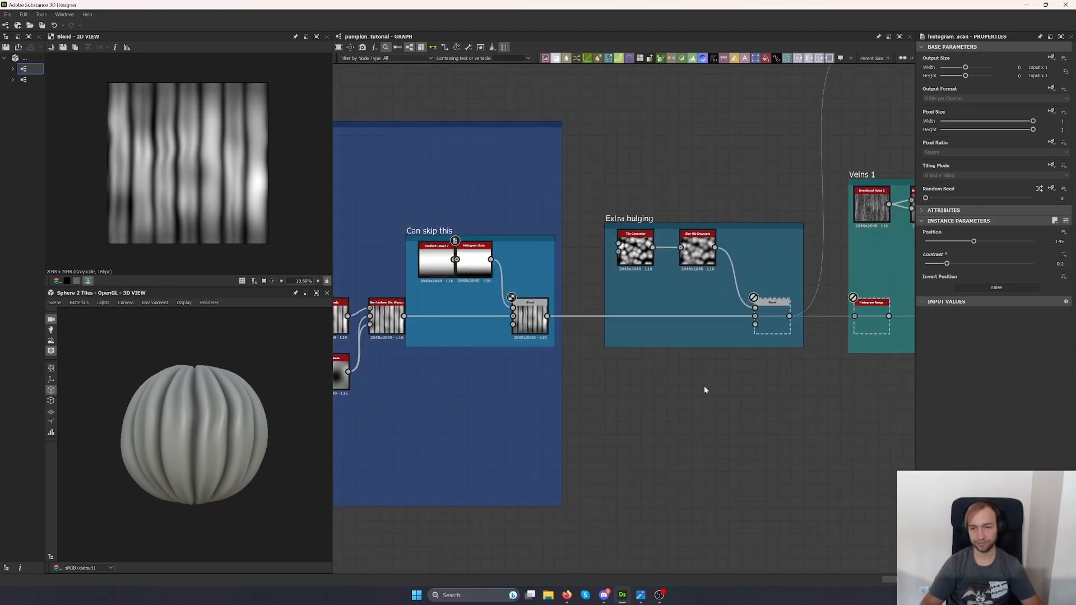
pyautogui.scroll(4, 747, 354)
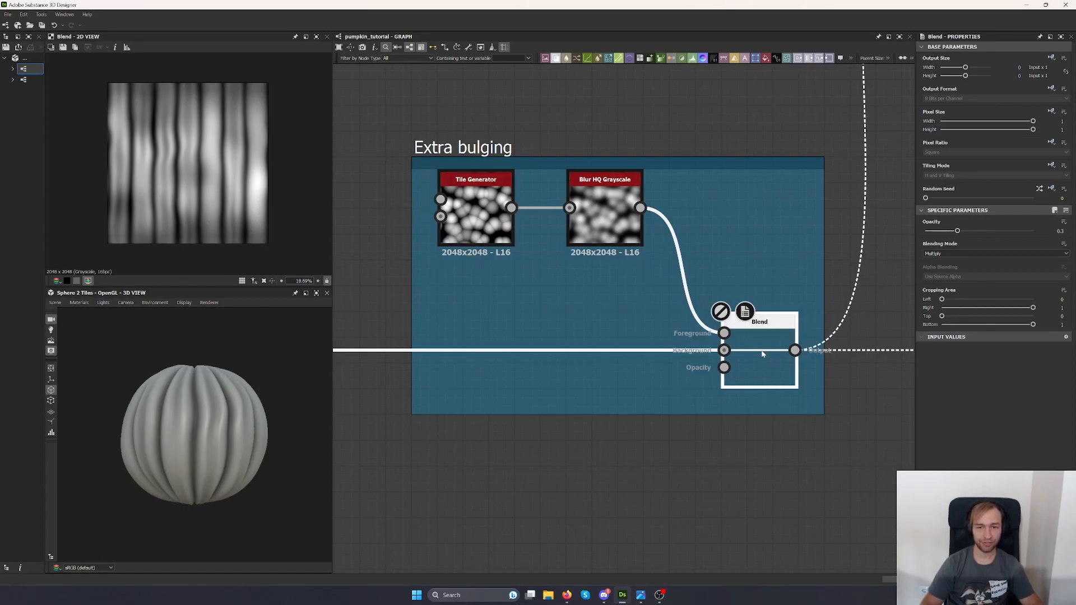
pyautogui.scroll(3, 132, 426)
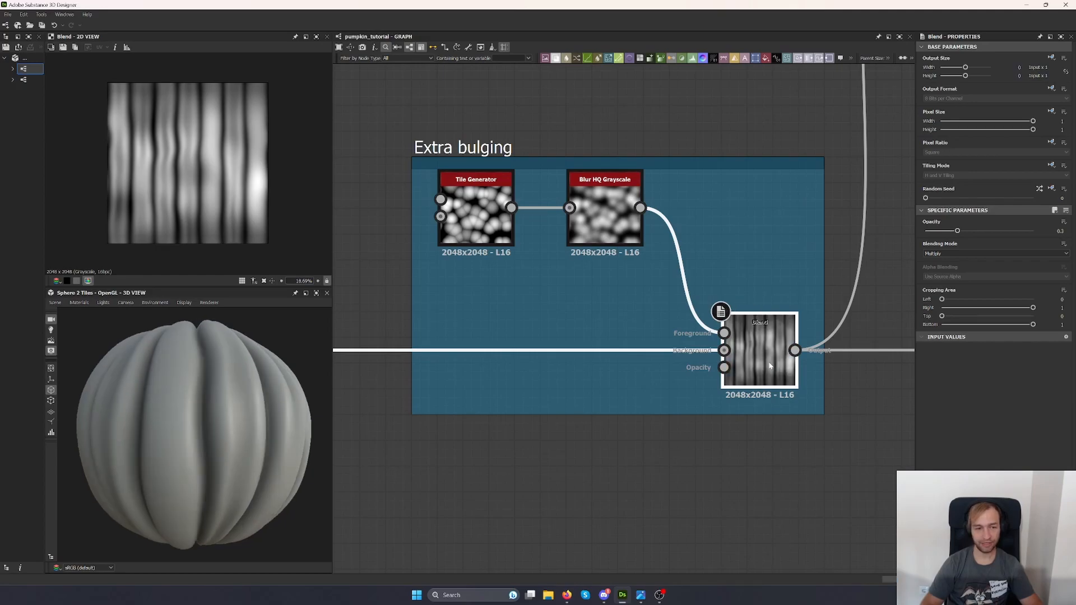
# Try an opacity of 1 on the "Extra bulging" Blend, inspect the sphere, and set the opacity to 0.33.
pyautogui.moveTo(1021, 230); pyautogui.dragTo(1043, 231)
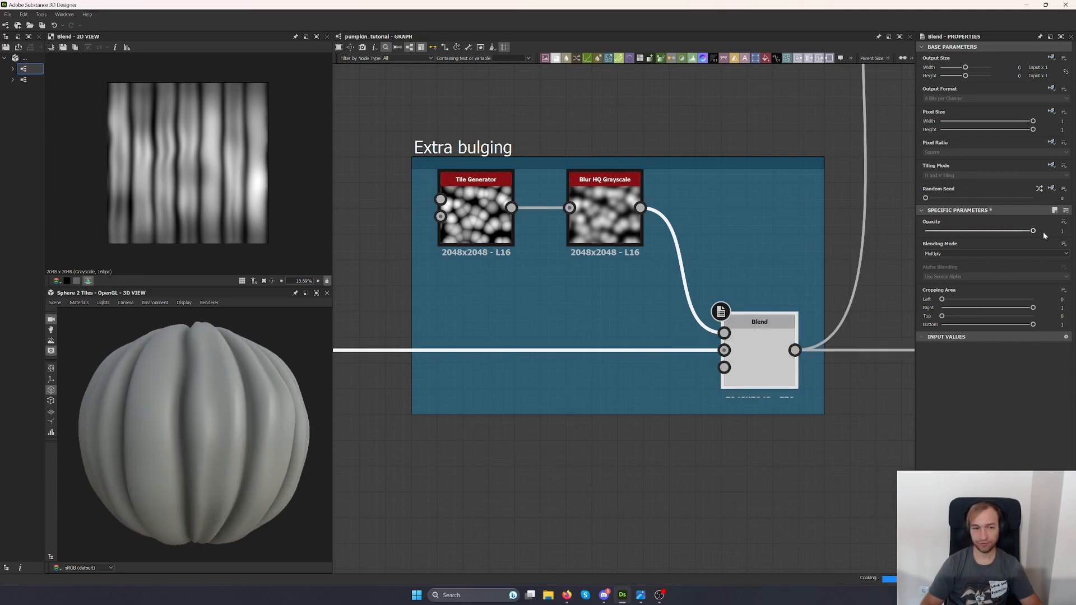
pyautogui.moveTo(228, 453); pyautogui.dragTo(196, 416)
pyautogui.scroll(-2, 254, 432)
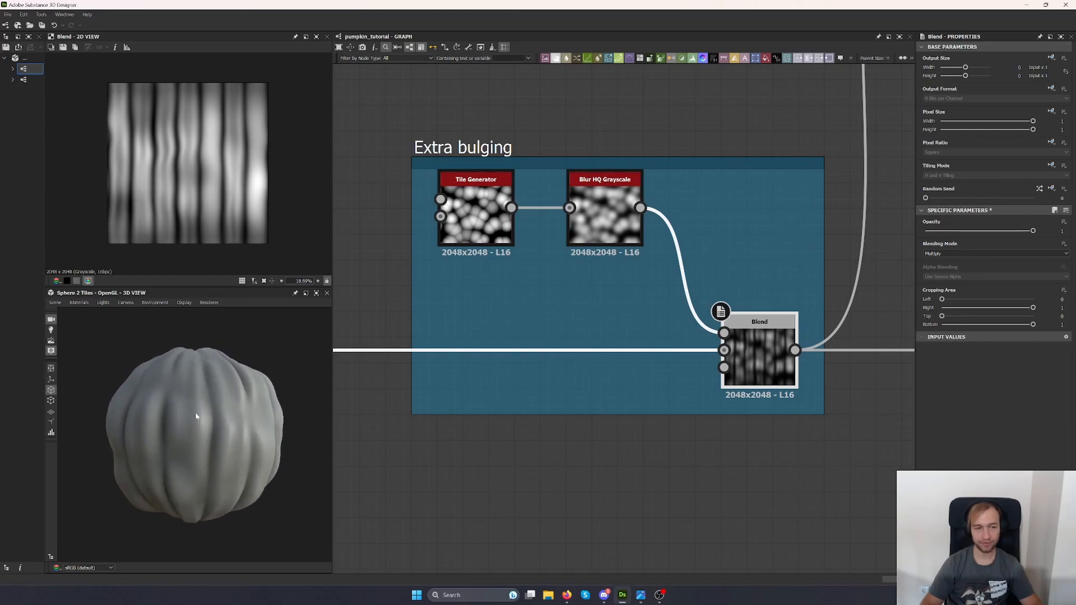
pyautogui.moveTo(1033, 231); pyautogui.dragTo(960, 231)
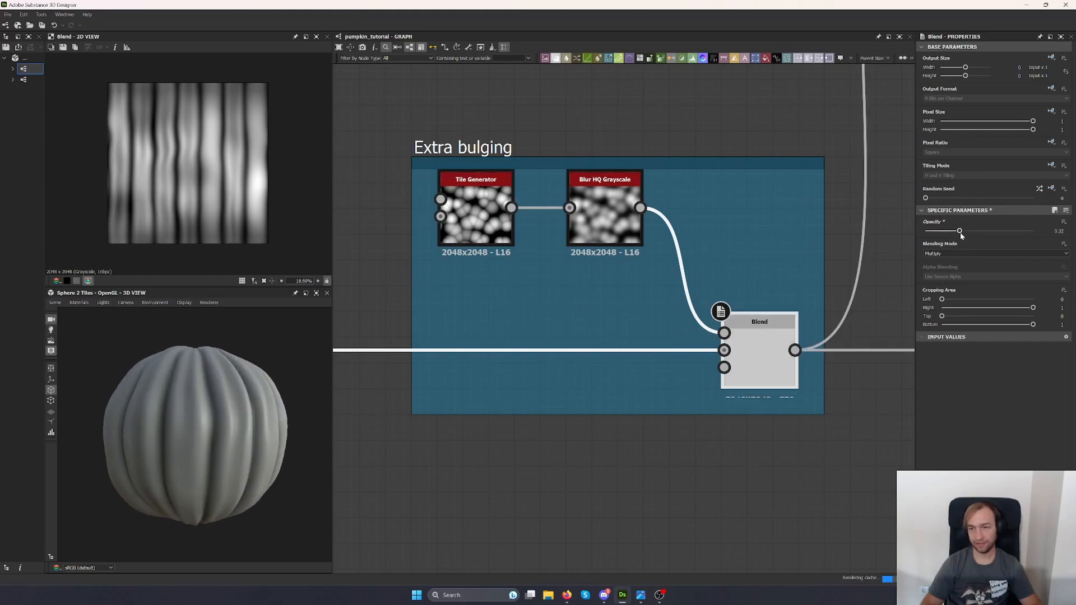
# Preview the Tile Generator in the "Extra bulging" frame and examine its Paraboloid pattern, size, position and rotation settings.
pyautogui.doubleClick(483, 221)
pyautogui.moveTo(526, 268); pyautogui.dragTo(628, 296, button='middle')
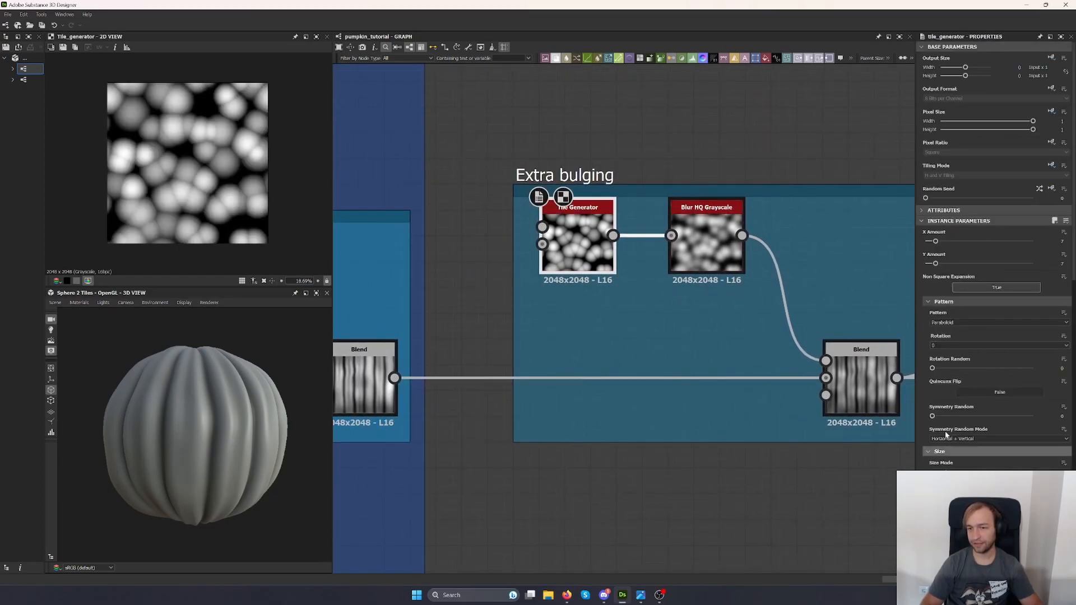
pyautogui.click(992, 323)
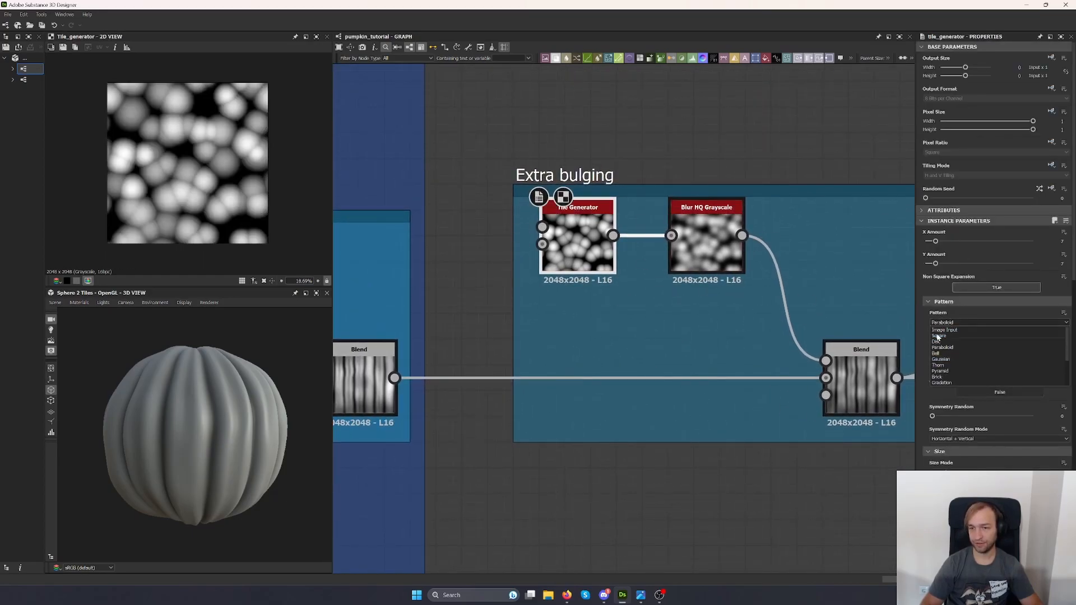
pyautogui.click(952, 348)
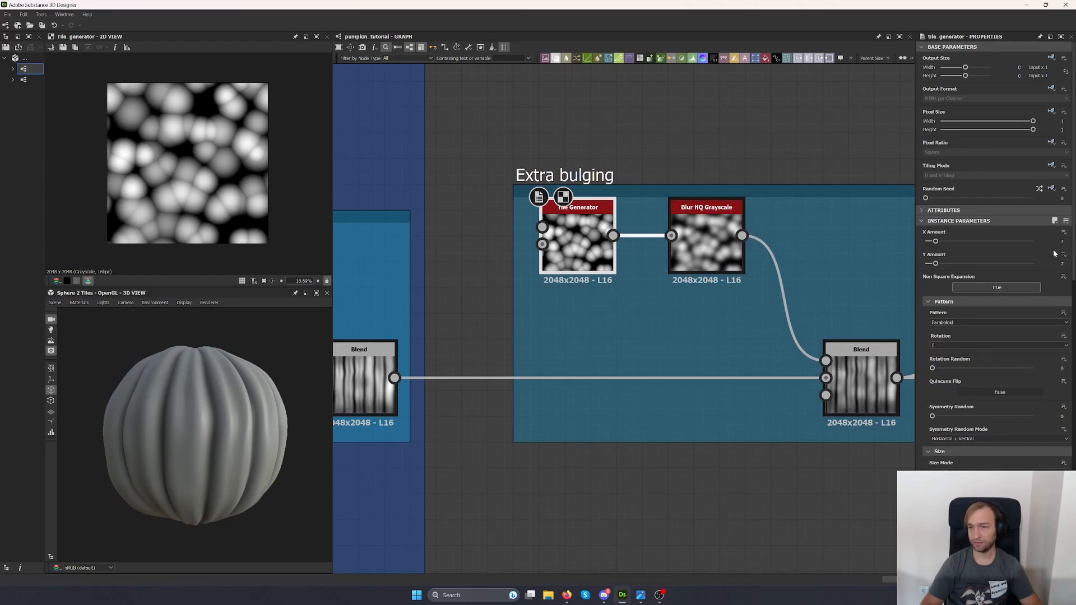
pyautogui.scroll(-5, 1034, 261)
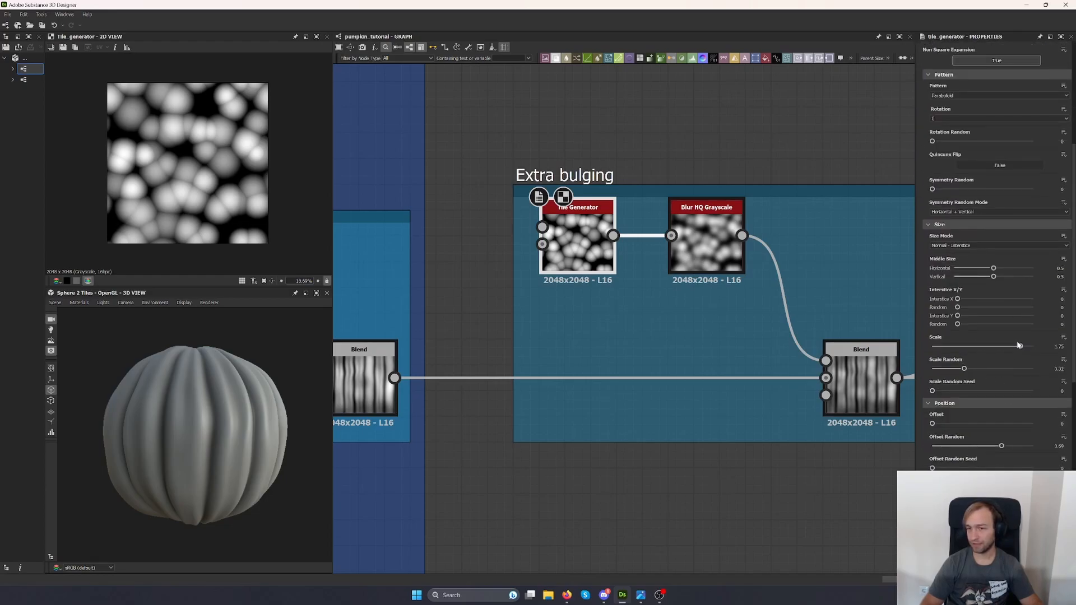
pyautogui.scroll(-1, 979, 374)
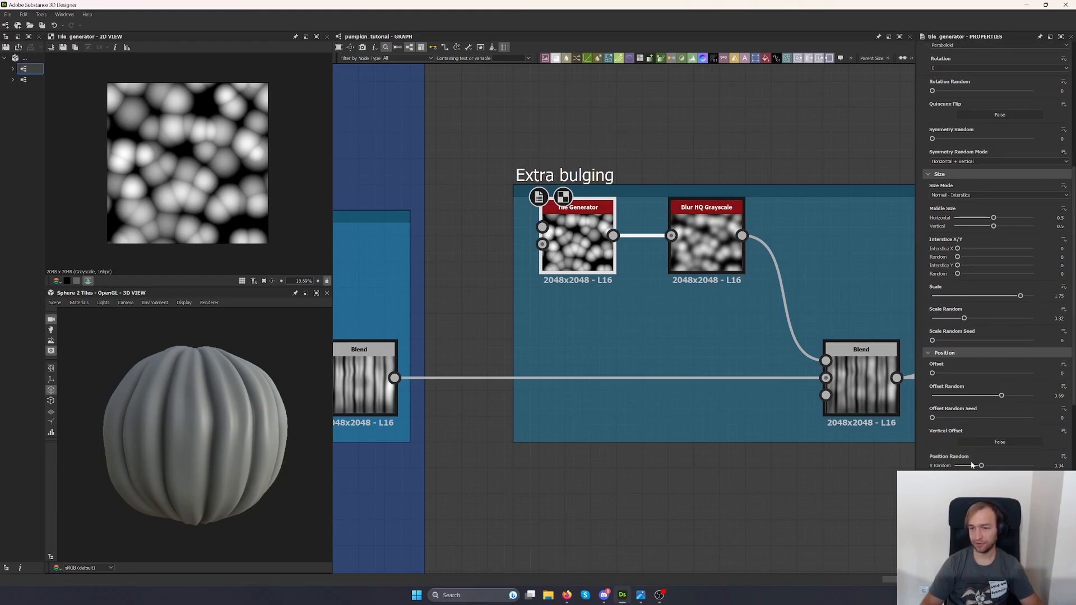
pyautogui.scroll(-3, 998, 280)
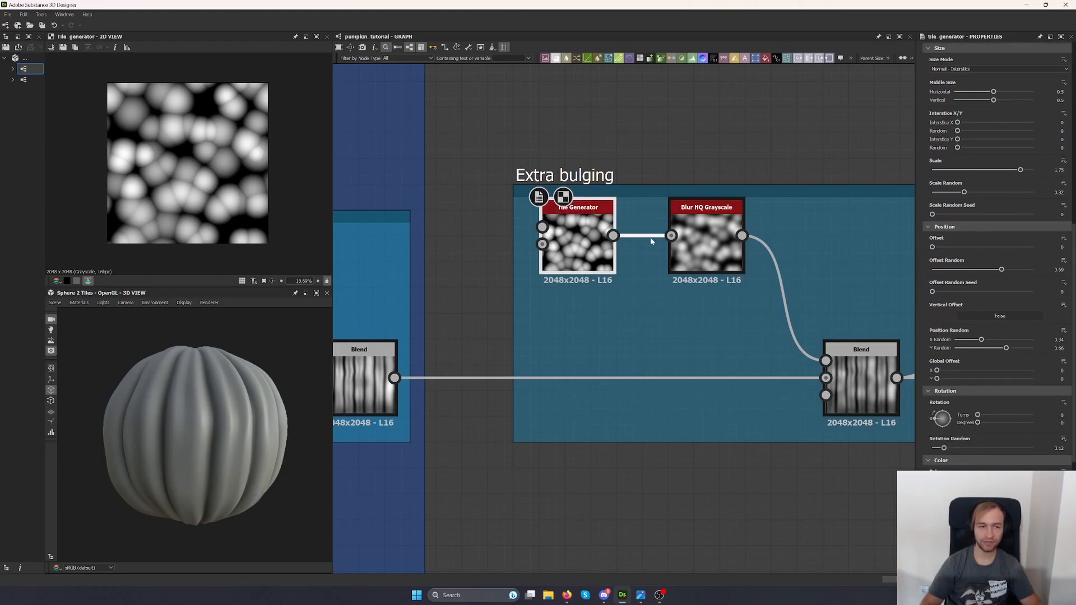
# Preview the Blur HQ Grayscale node and toggle it off and on to compare the bulges on the sphere.
pyautogui.click(705, 246)
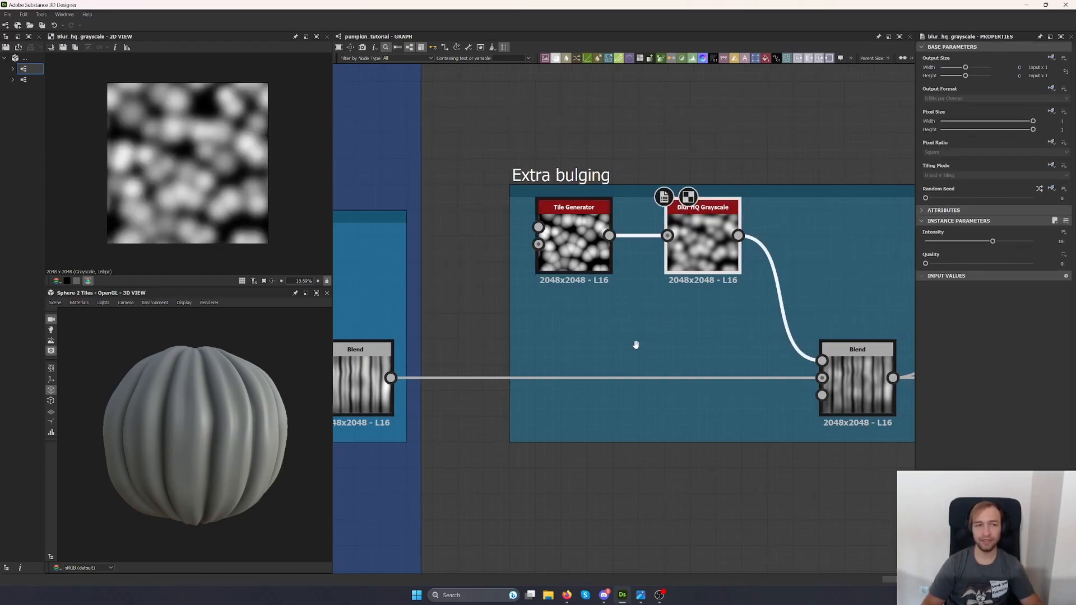
pyautogui.moveTo(702, 287); pyautogui.dragTo(522, 331, button='middle')
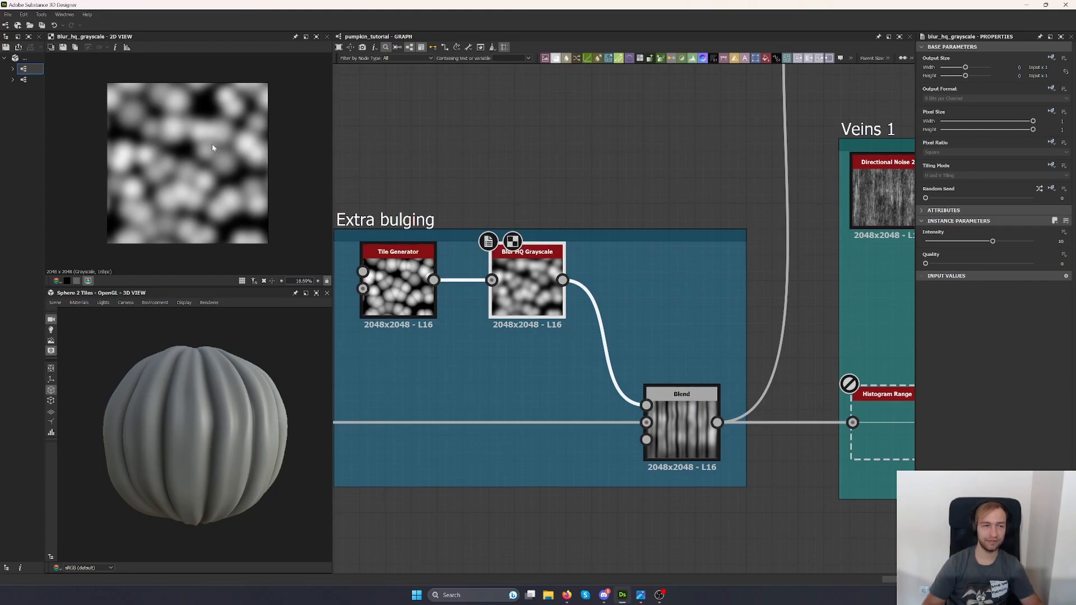
pyautogui.hotkey('ctrl', 'b')
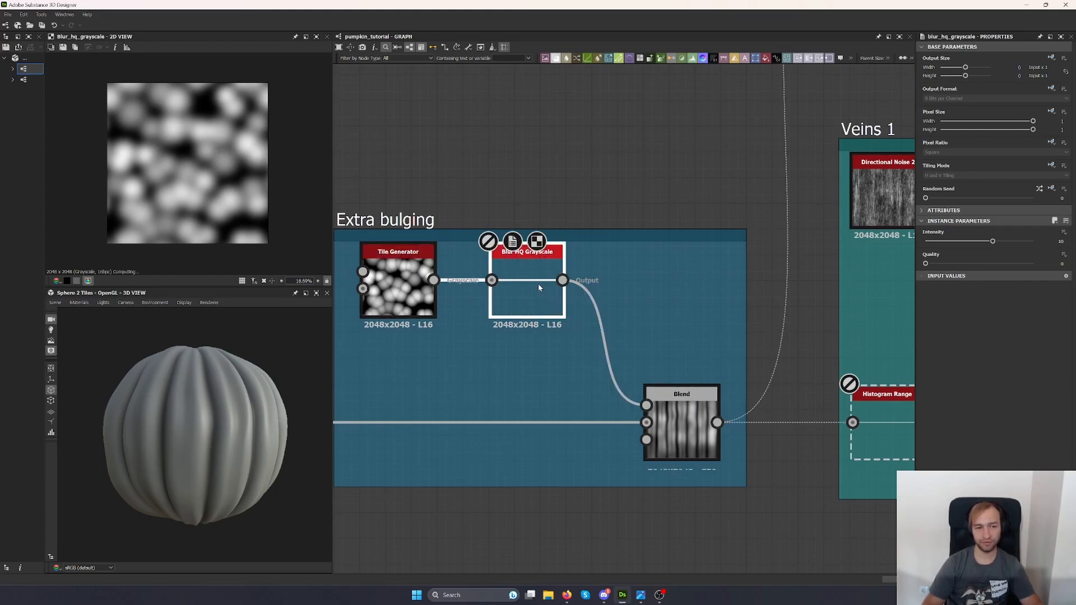
pyautogui.scroll(5, 213, 415)
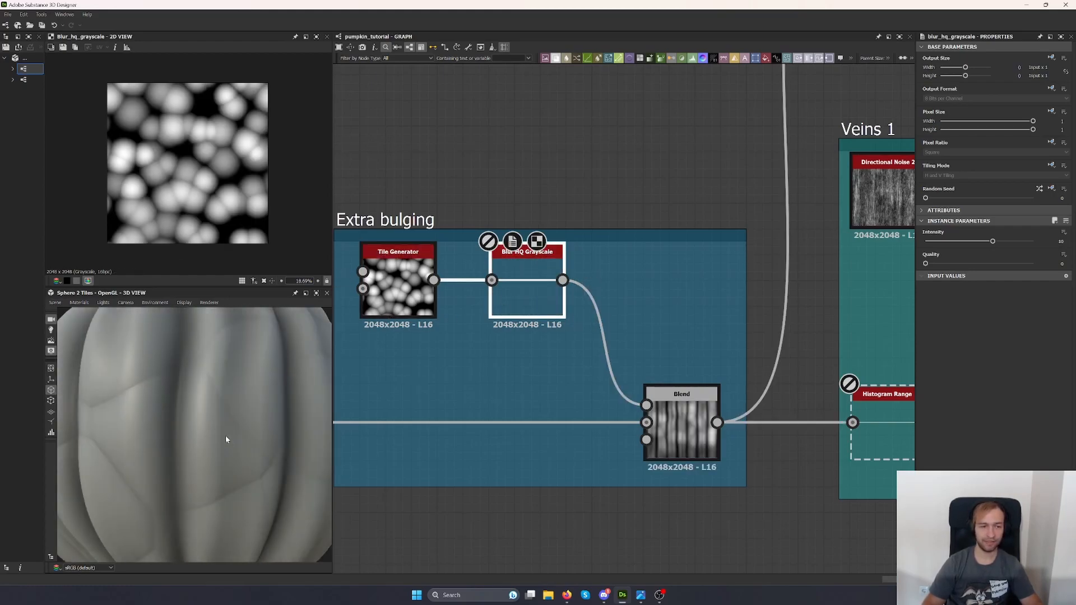
pyautogui.scroll(-5, 268, 439)
pyautogui.moveTo(216, 409)
pyautogui.mouseDown()
pyautogui.moveTo(174, 427)
pyautogui.moveTo(224, 427)
pyautogui.mouseUp()
pyautogui.hotkey('ctrl', 'b')
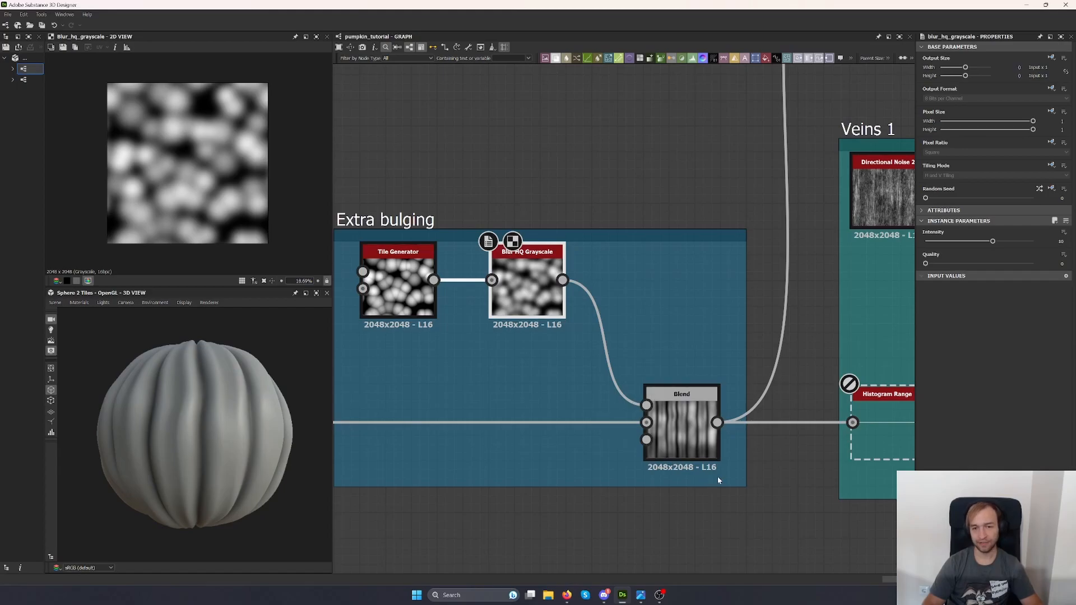
# Enable the Histogram Range node in the "Veins 1" frame to check the sphere, and disable it again.
pyautogui.scroll(-2, 814, 455)
pyautogui.scroll(-2, 620, 447)
pyautogui.moveTo(746, 467); pyautogui.dragTo(652, 429, button='middle')
pyautogui.scroll(5, 558, 417)
pyautogui.click(568, 358)
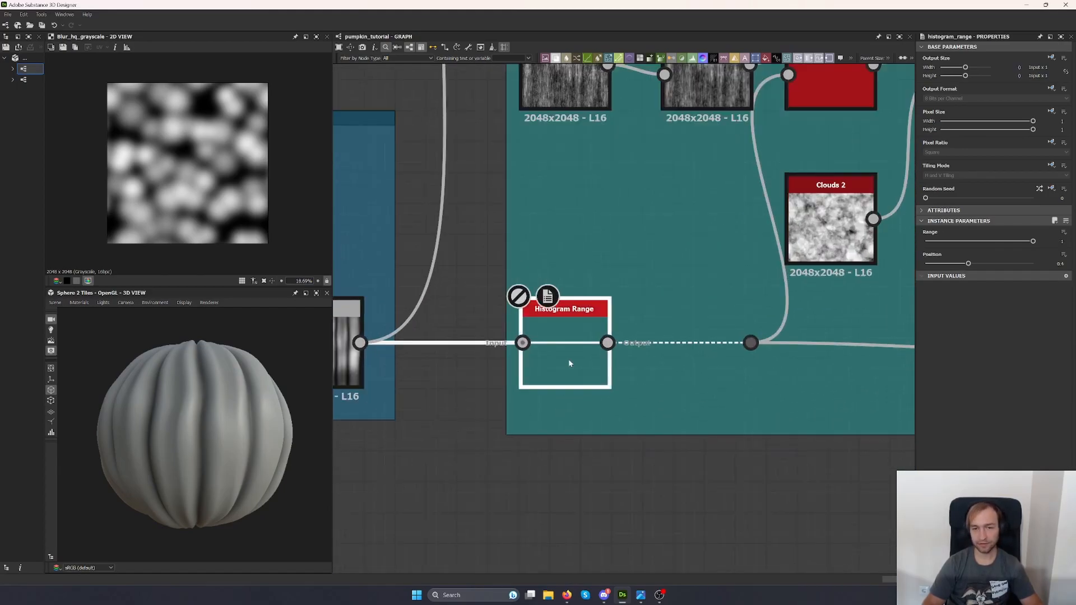
pyautogui.hotkey('ctrl', 'b')
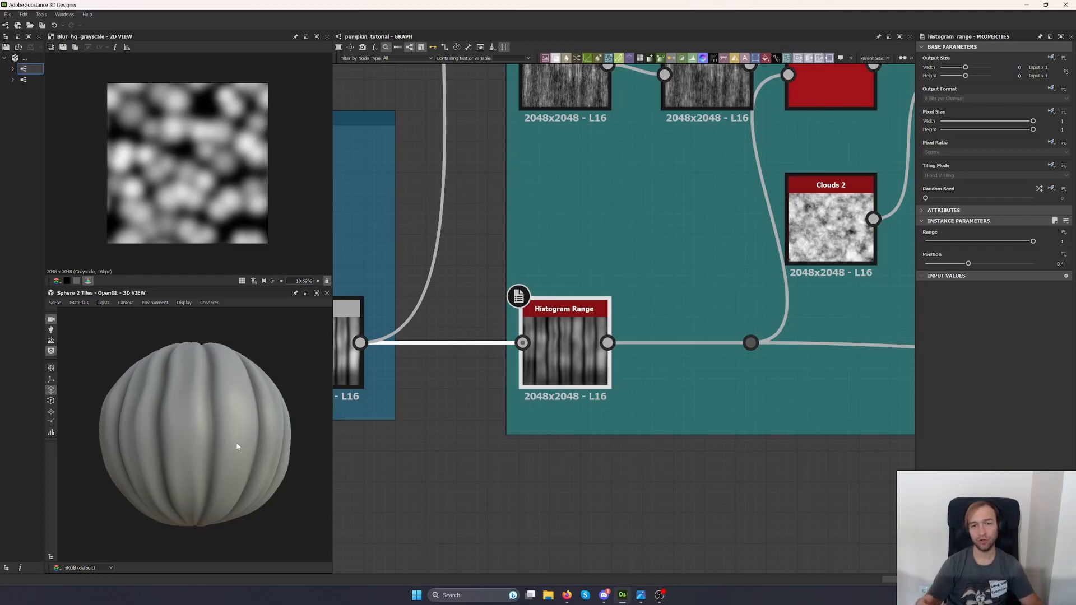
pyautogui.hotkey('shift', 'd')
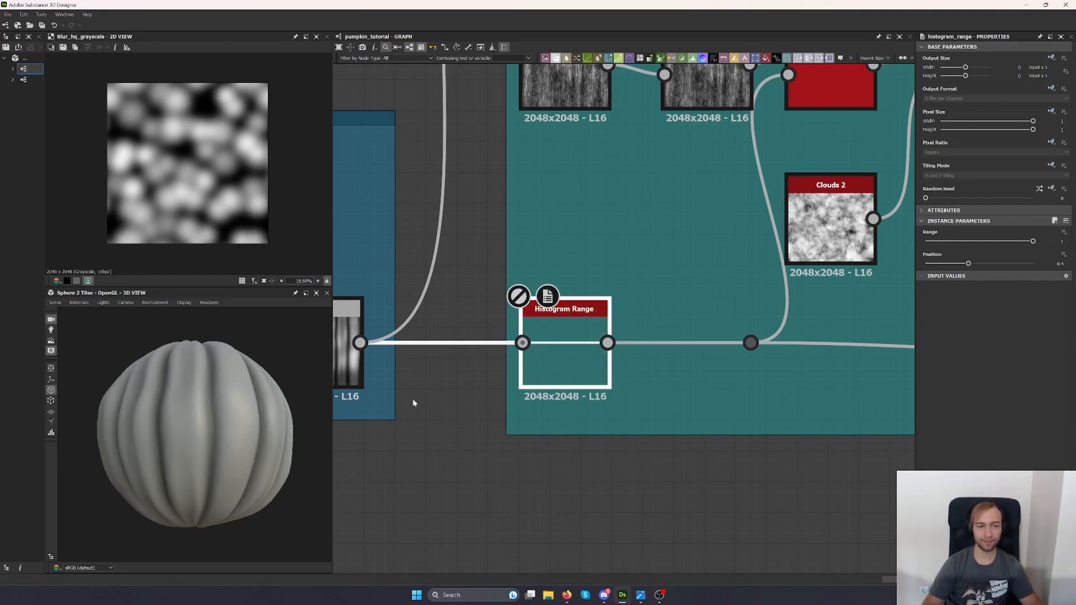
# Preview the "Extra bulging" Blend output and examine its brightest areas up close.
pyautogui.moveTo(255, 459); pyautogui.dragTo(218, 460)
pyautogui.doubleClick(351, 380)
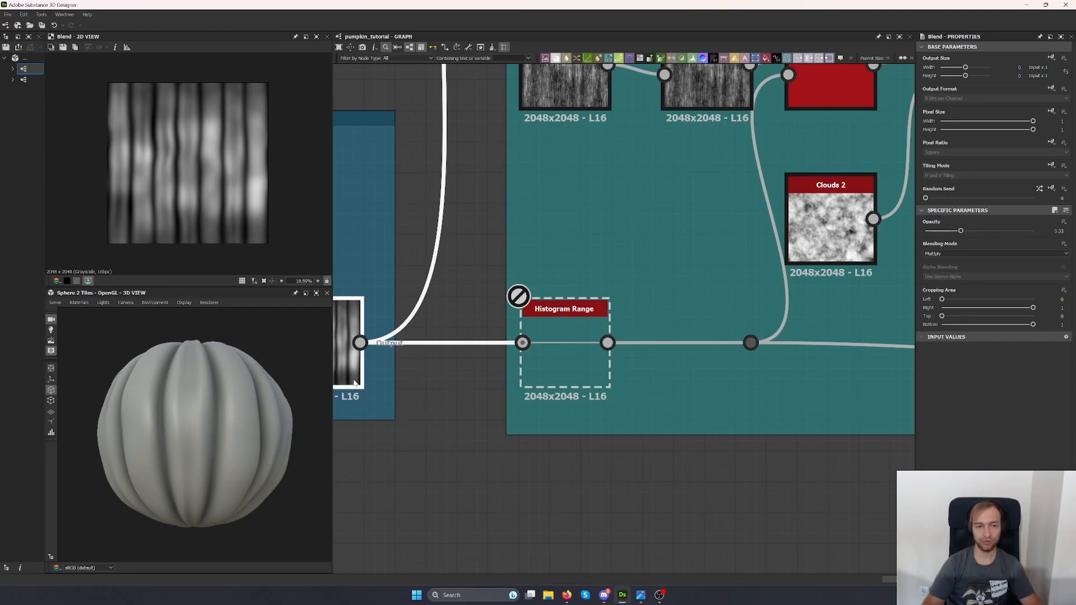
pyautogui.scroll(6, 289, 195)
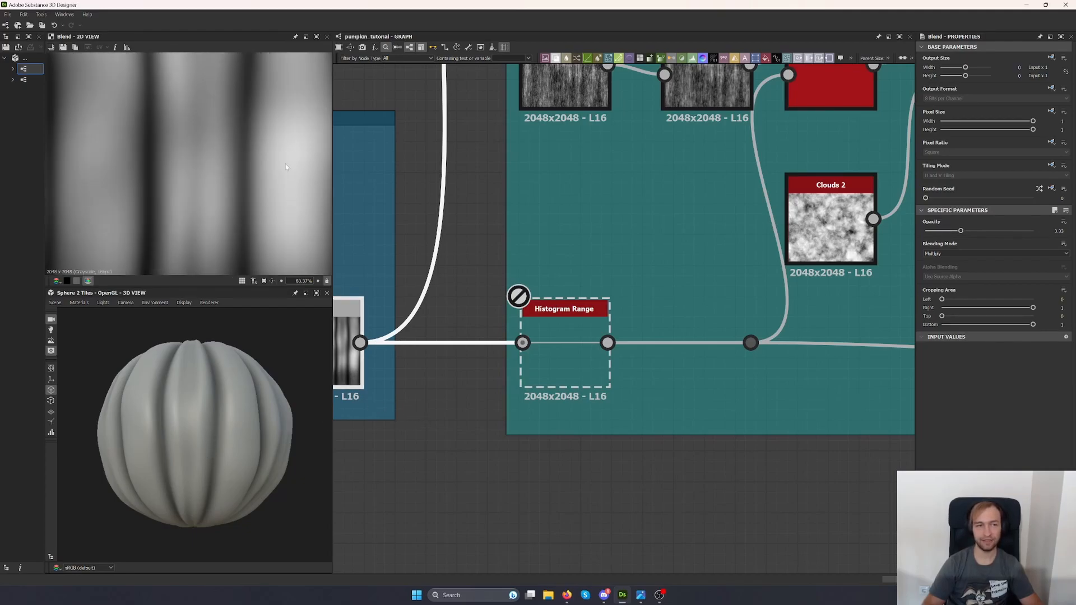
# Re-enable the Histogram Range and Blend nodes in the "Veins 1" frame and inspect the veins on the sphere.
pyautogui.click(575, 363)
pyautogui.hotkey('shift', 'd')
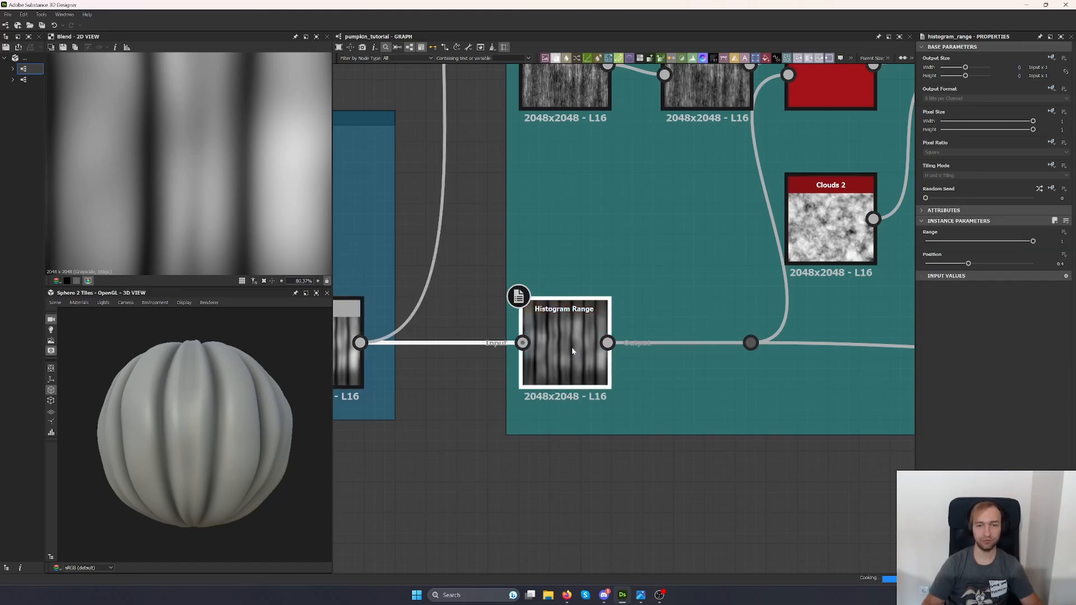
pyautogui.scroll(-5, 707, 421)
pyautogui.moveTo(650, 422); pyautogui.dragTo(591, 355, button='middle')
pyautogui.moveTo(793, 361); pyautogui.dragTo(808, 338)
pyautogui.scroll(5, 226, 380)
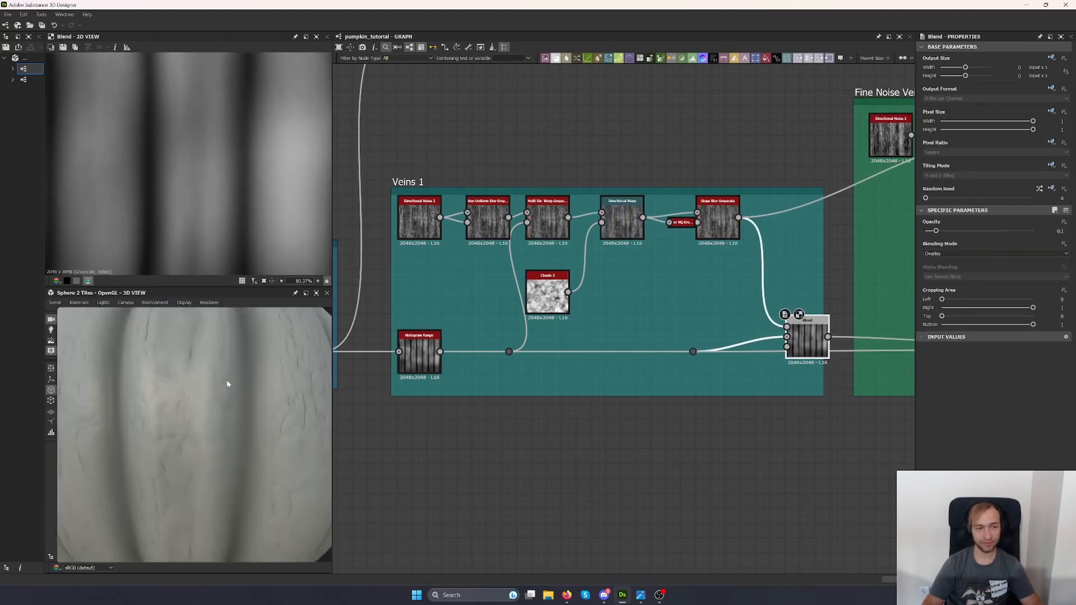
pyautogui.moveTo(264, 379); pyautogui.dragTo(228, 378)
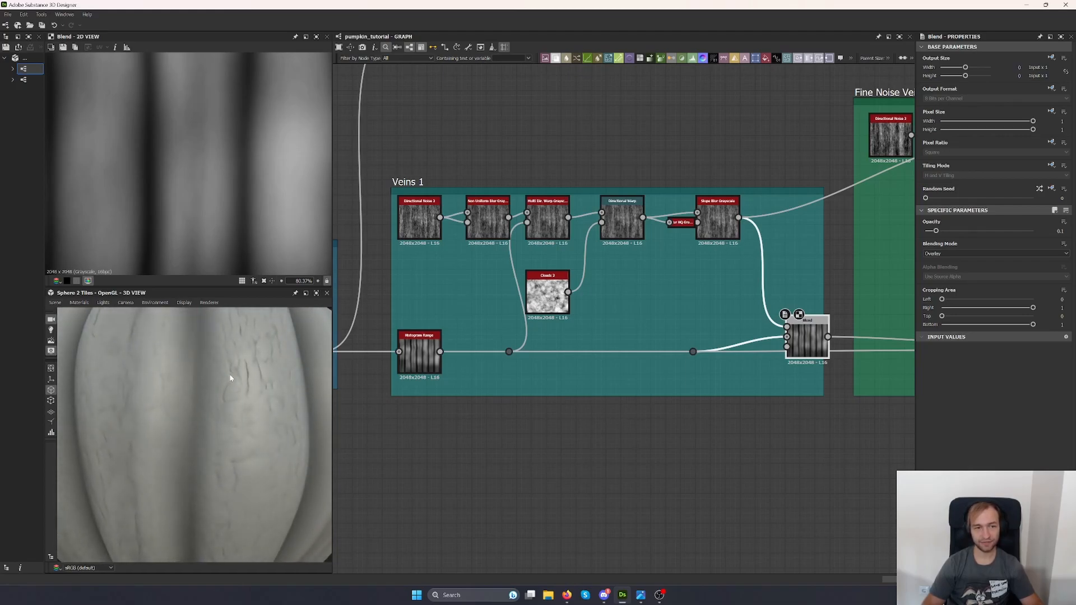
# Preview Directional Noise 2 in "Veins 1" and disable the Non Uniform Blur, Multi Dir. Warp, Directional Warp and Slope Blur nodes after it.
pyautogui.moveTo(416, 282); pyautogui.dragTo(492, 326, button='middle')
pyautogui.scroll(3, 510, 277)
pyautogui.doubleClick(493, 256)
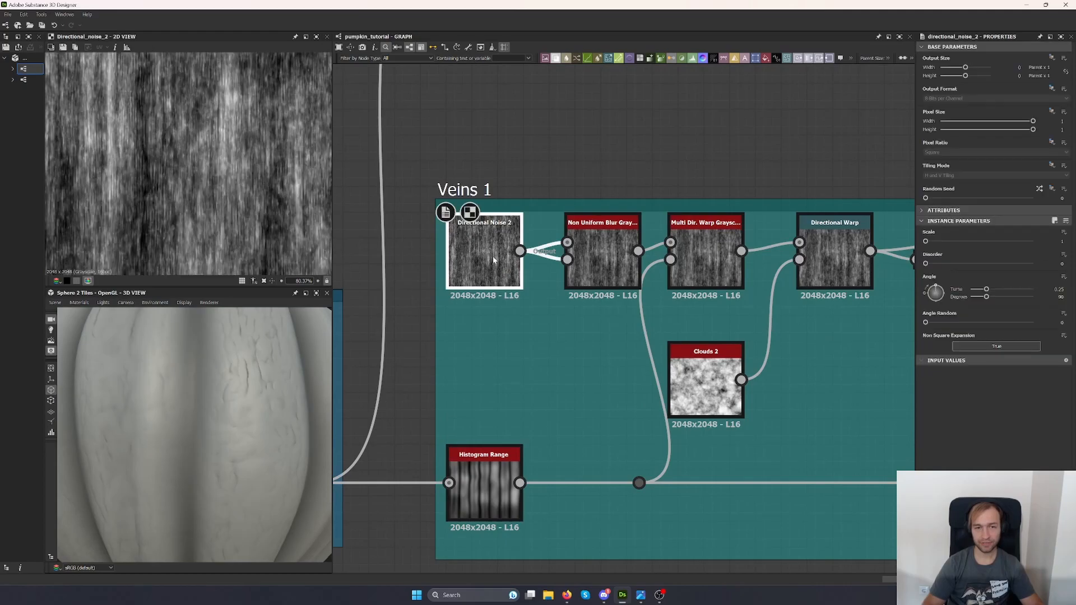
pyautogui.moveTo(888, 357); pyautogui.dragTo(789, 340, button='middle')
pyautogui.click(612, 273)
pyautogui.click(603, 266)
pyautogui.hotkey('shift', 'd')
pyautogui.click(494, 266)
pyautogui.hotkey('shift', 'd')
pyautogui.click(542, 281)
pyautogui.hotkey('shift', 'd')
pyautogui.scroll(-5, 230, 387)
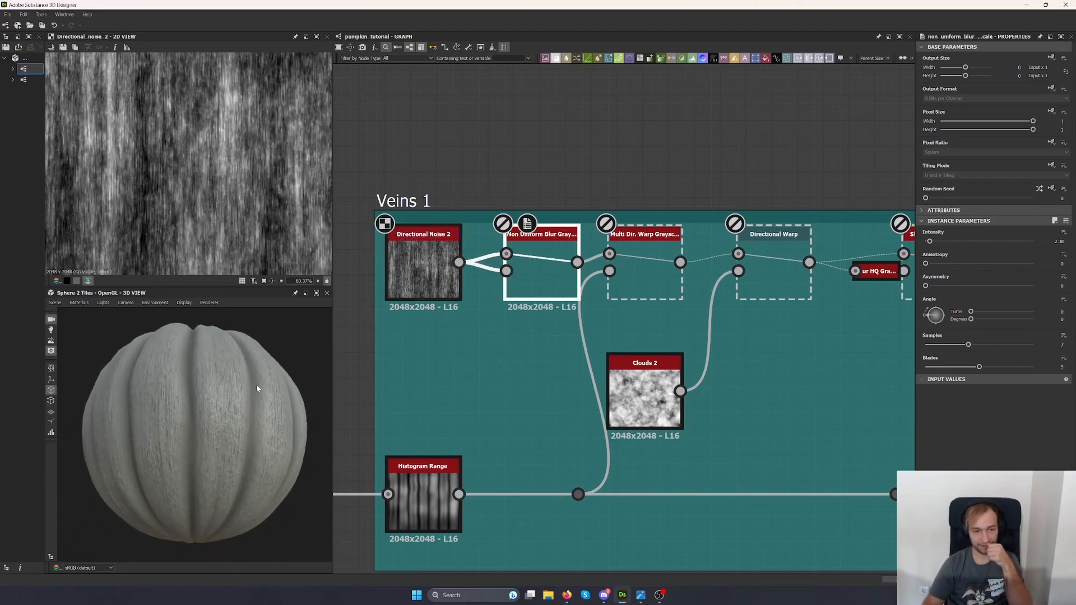
# Preview and re-enable the Non Uniform Blur Grayscale node in "Veins 1", checking the softened noise on the sphere.
pyautogui.scroll(3, 250, 392)
pyautogui.click(453, 287)
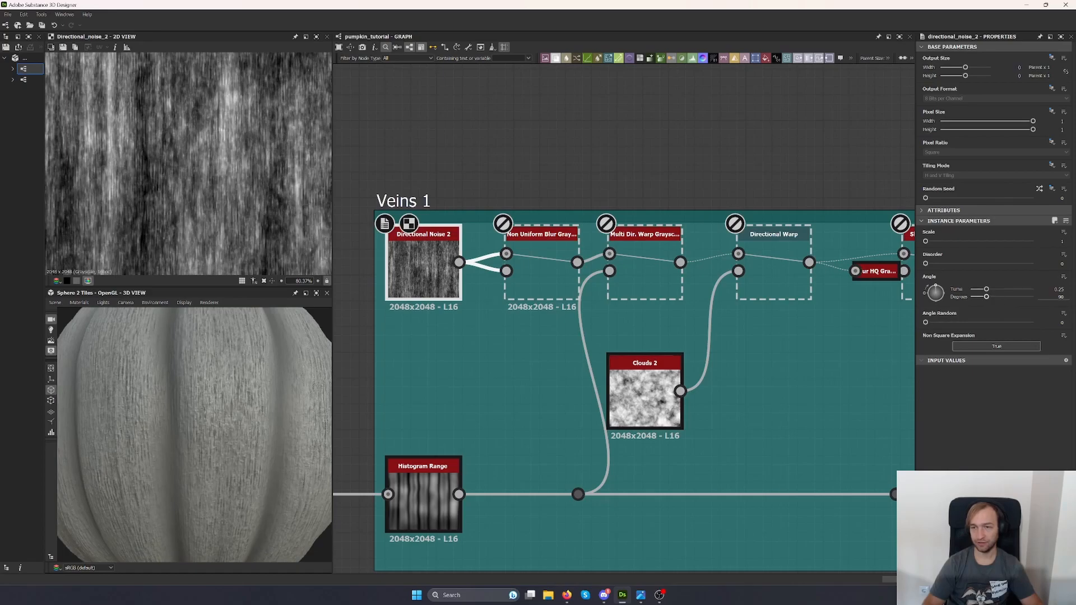
pyautogui.click(537, 285)
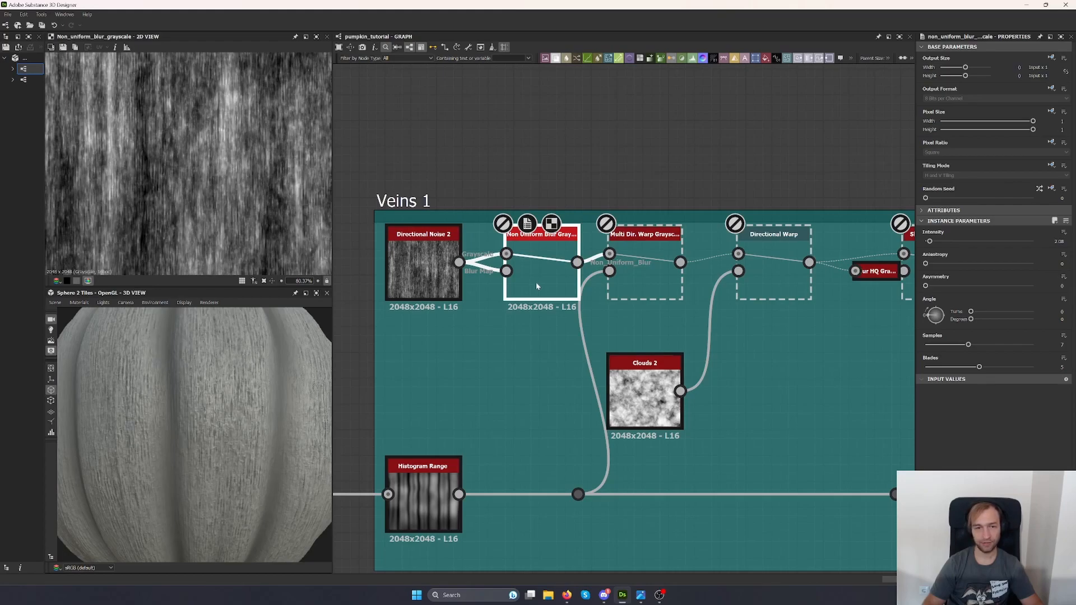
pyautogui.hotkey('shift', 'd')
pyautogui.moveTo(283, 407); pyautogui.dragTo(263, 445)
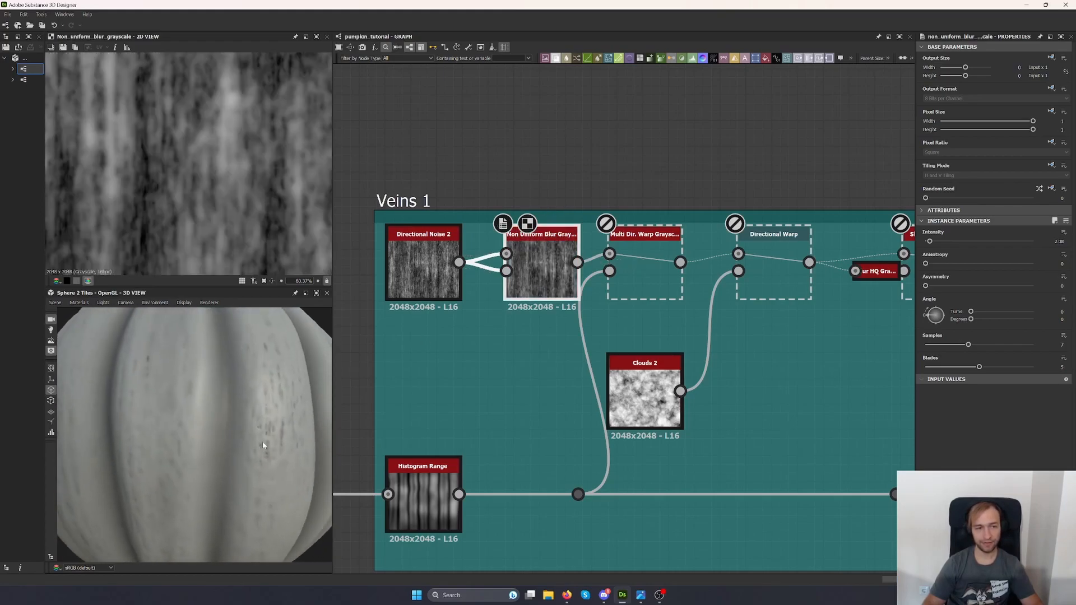
# Re-enable the Multi Dir. Warp Grayscale node in "Veins 1" and preview its output.
pyautogui.click(657, 277)
pyautogui.hotkey('shift', 'd')
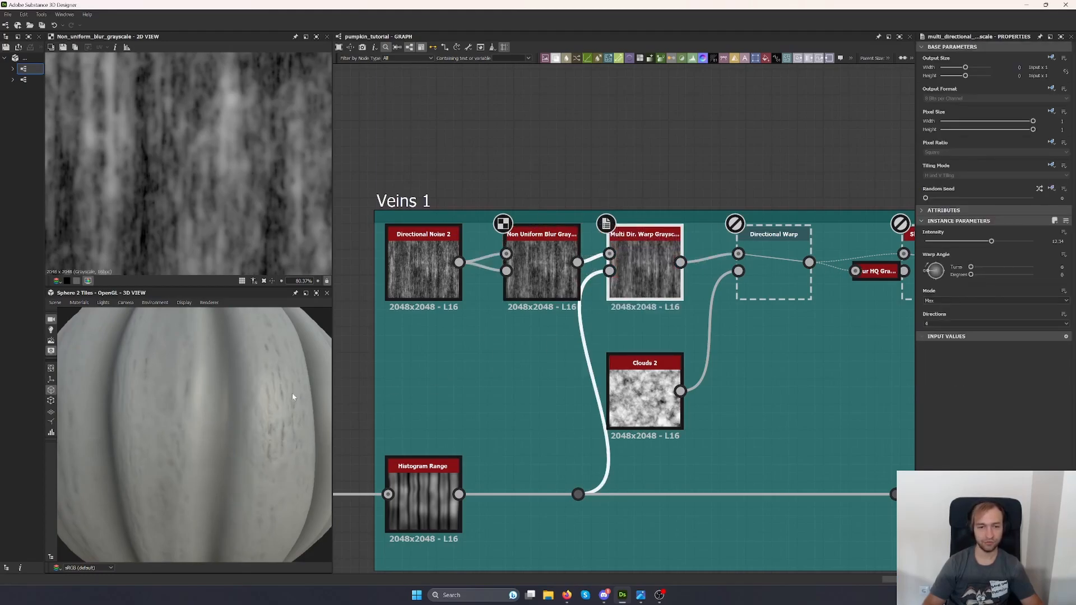
pyautogui.moveTo(459, 495); pyautogui.dragTo(528, 403)
pyautogui.click(509, 399)
pyautogui.moveTo(424, 491)
pyautogui.mouseDown()
pyautogui.moveTo(419, 539)
pyautogui.moveTo(429, 472)
pyautogui.mouseUp()
pyautogui.hotkey('ctrl', 'z')
pyautogui.click(635, 277)
pyautogui.doubleClick(634, 275)
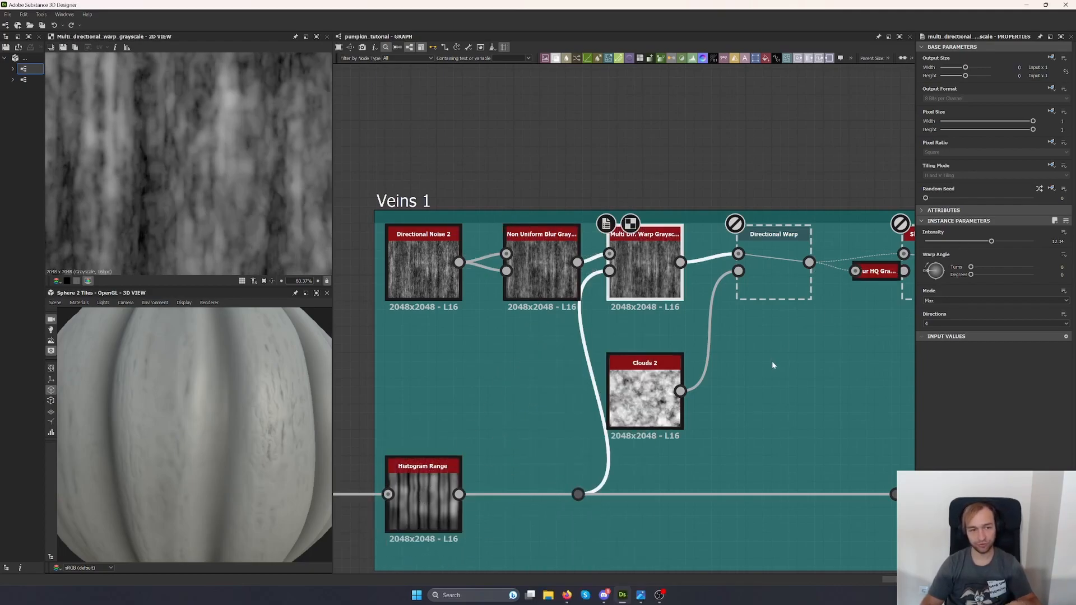
# Re-enable the Directional Warp node in "Veins 1", toggling it to compare the effect.
pyautogui.moveTo(809, 349); pyautogui.dragTo(719, 343, button='middle')
pyautogui.click(677, 260)
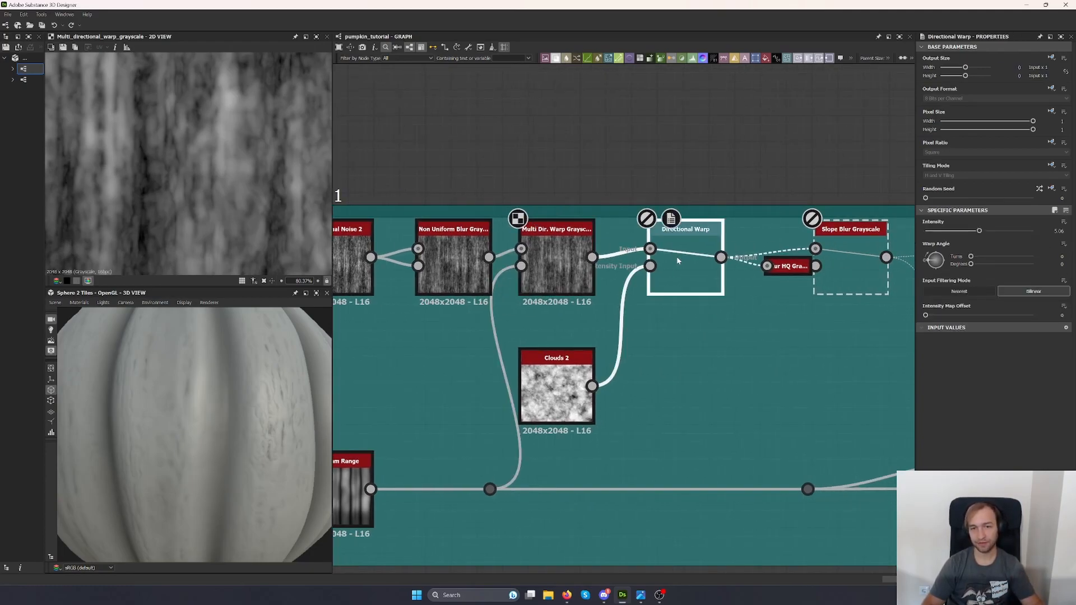
pyautogui.hotkey('shift', 'd')
pyautogui.hotkey('shift', 'd')
pyautogui.hotkey('shift', 'd')
# Re-enable and preview the Slope Blur Grayscale node in "Veins 1", and preview the Blur HQ Grayscale node feeding it.
pyautogui.moveTo(838, 317); pyautogui.dragTo(657, 332, button='middle')
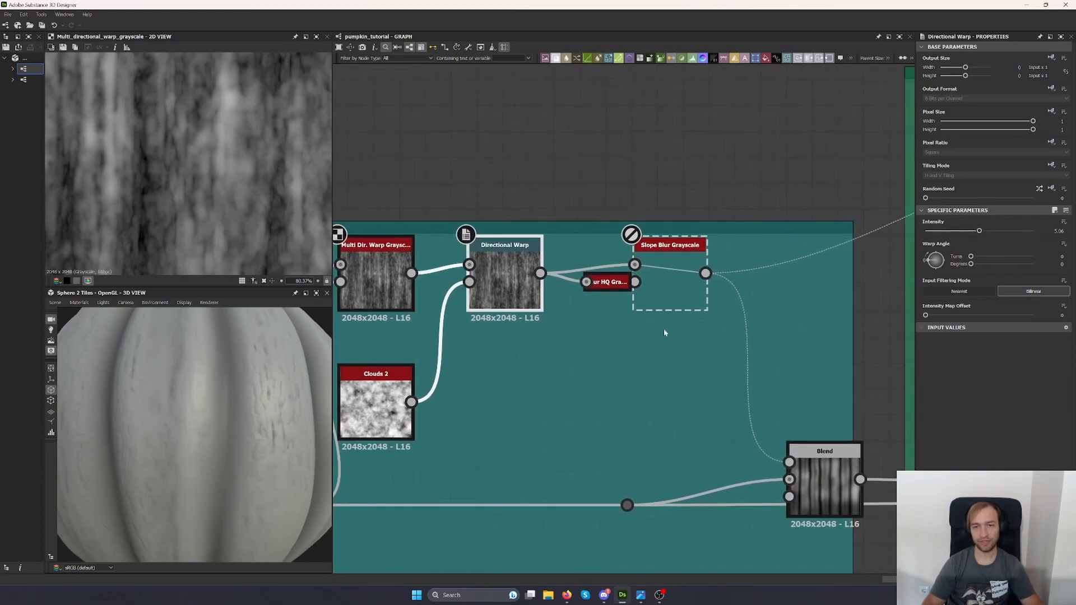
pyautogui.click(665, 283)
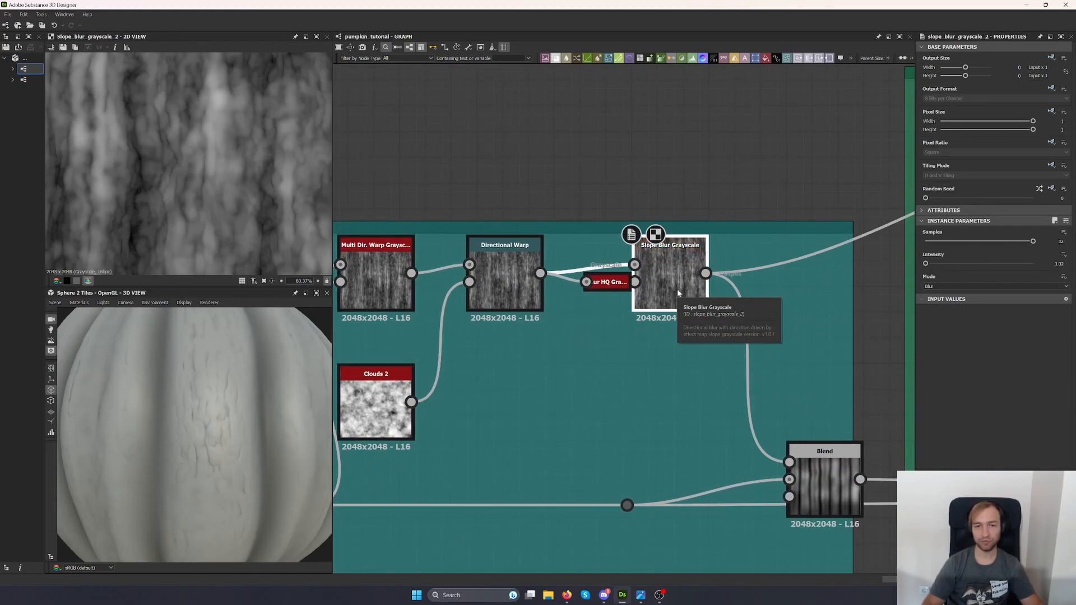
pyautogui.doubleClick(608, 282)
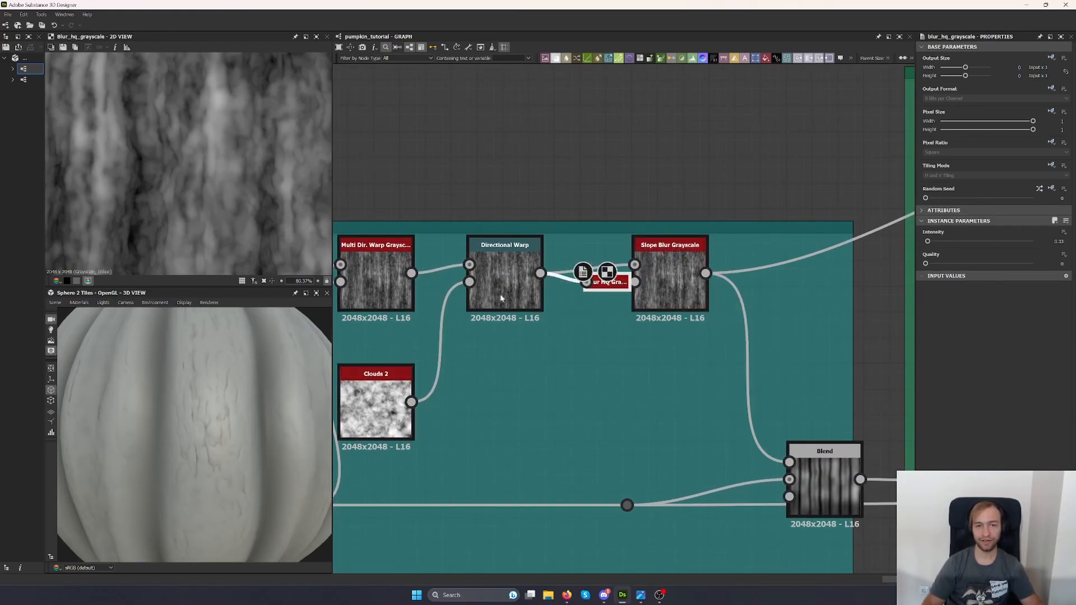
pyautogui.moveTo(610, 291); pyautogui.dragTo(574, 360)
pyautogui.press('d')
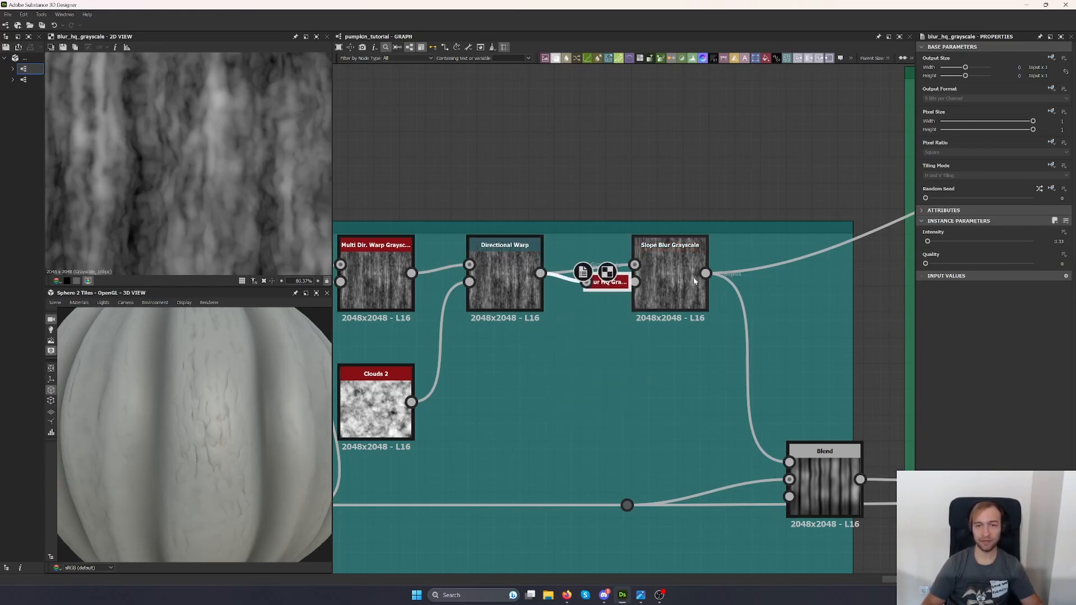
# Try a higher intensity on the "Veins 1" Slope Blur Grayscale, undo it, and toggle the node off and on to compare the veins.
pyautogui.doubleClick(670, 285)
pyautogui.moveTo(927, 264); pyautogui.dragTo(929, 264)
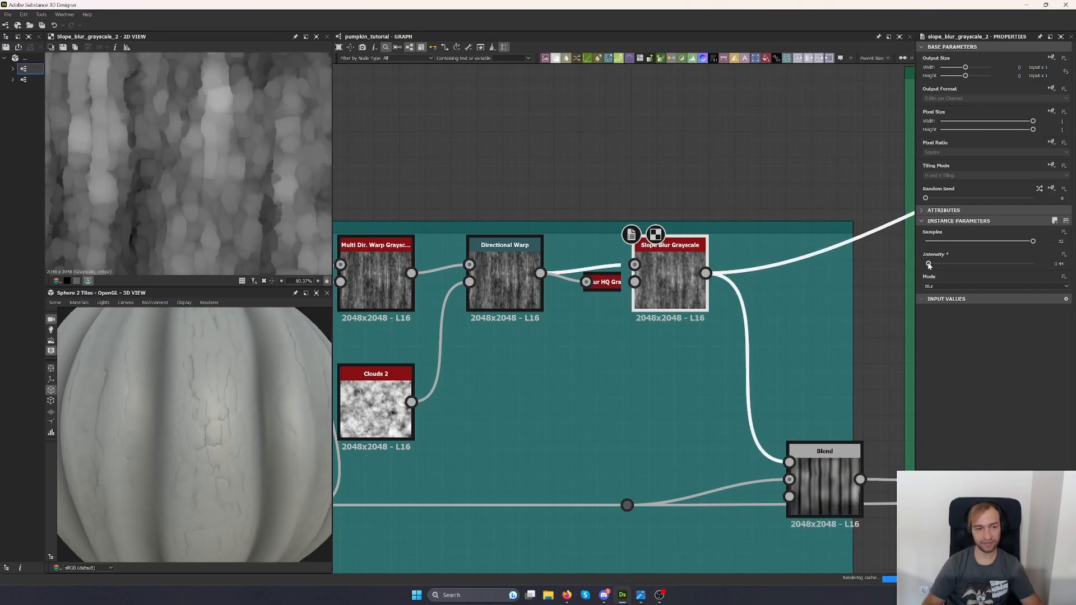
pyautogui.scroll(4, 208, 430)
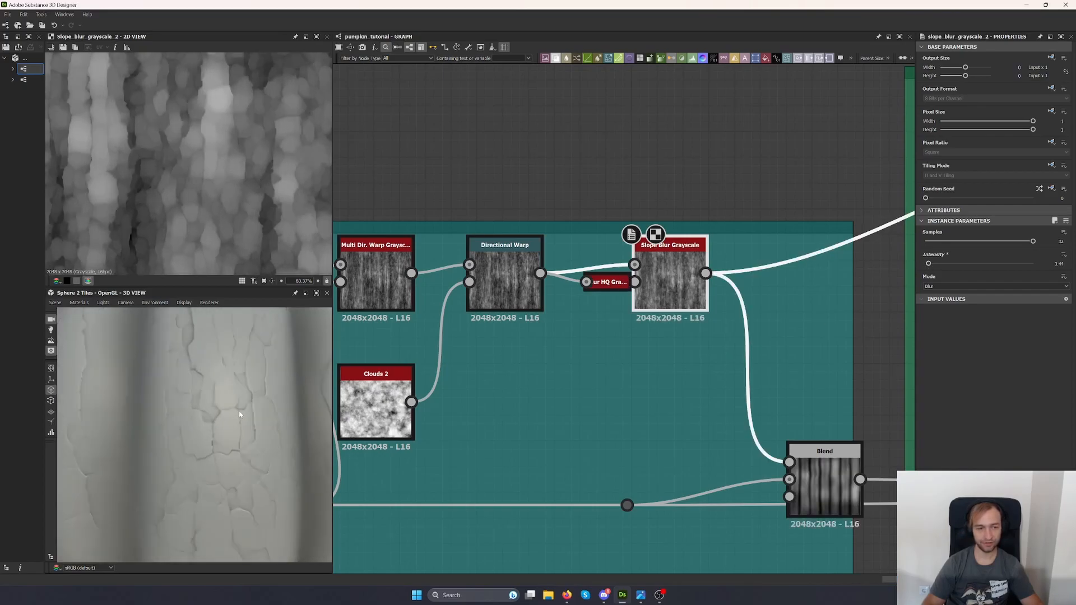
pyautogui.hotkey('ctrl', 'z')
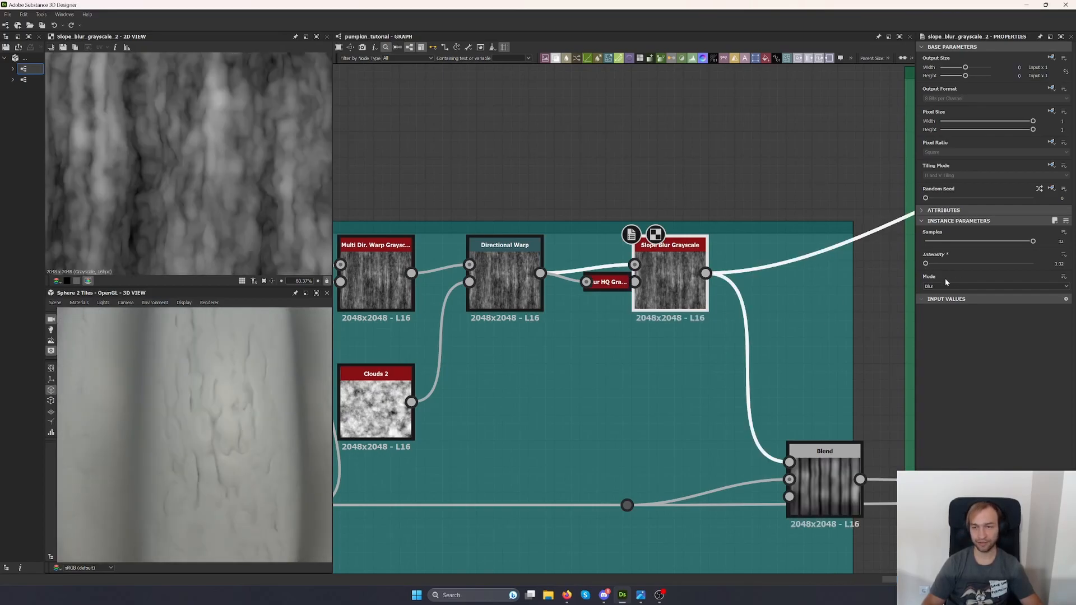
pyautogui.hotkey('shift', 'd')
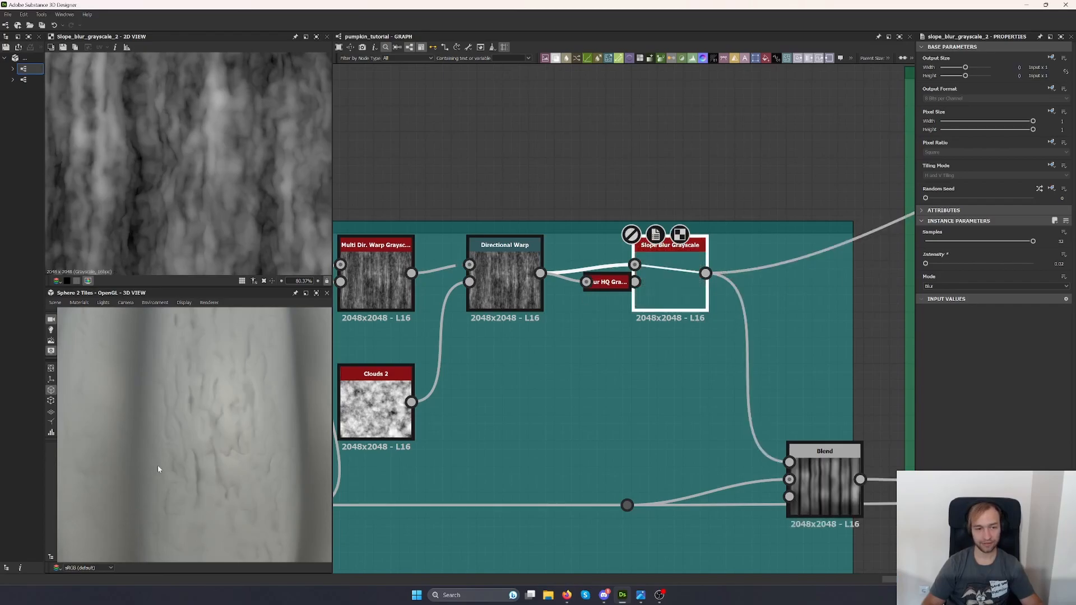
pyautogui.hotkey('shift', 'd')
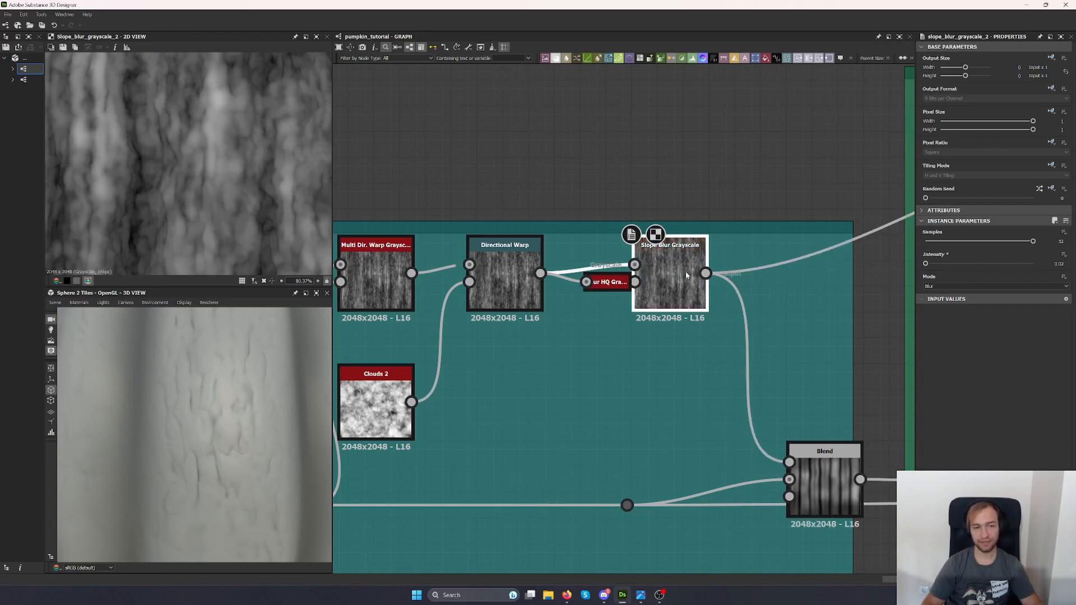
# Re-enable the Blend node in the "Fine Noise Veins" frame and check the fine veins on the sphere.
pyautogui.scroll(-5, 722, 428)
pyautogui.moveTo(745, 466); pyautogui.dragTo(592, 412, button='middle')
pyautogui.click(612, 395)
pyautogui.moveTo(799, 465); pyautogui.dragTo(575, 434, button='middle')
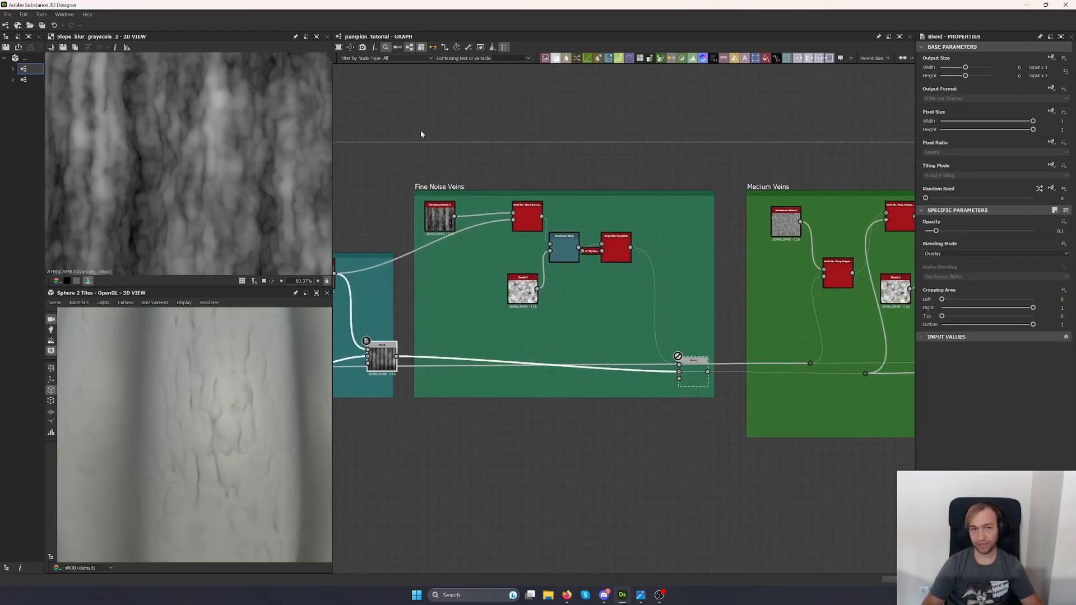
pyautogui.scroll(3, 427, 180)
pyautogui.moveTo(744, 476); pyautogui.dragTo(517, 252, button='middle')
pyautogui.click(753, 358)
pyautogui.scroll(-5, 258, 394)
pyautogui.scroll(5, 250, 409)
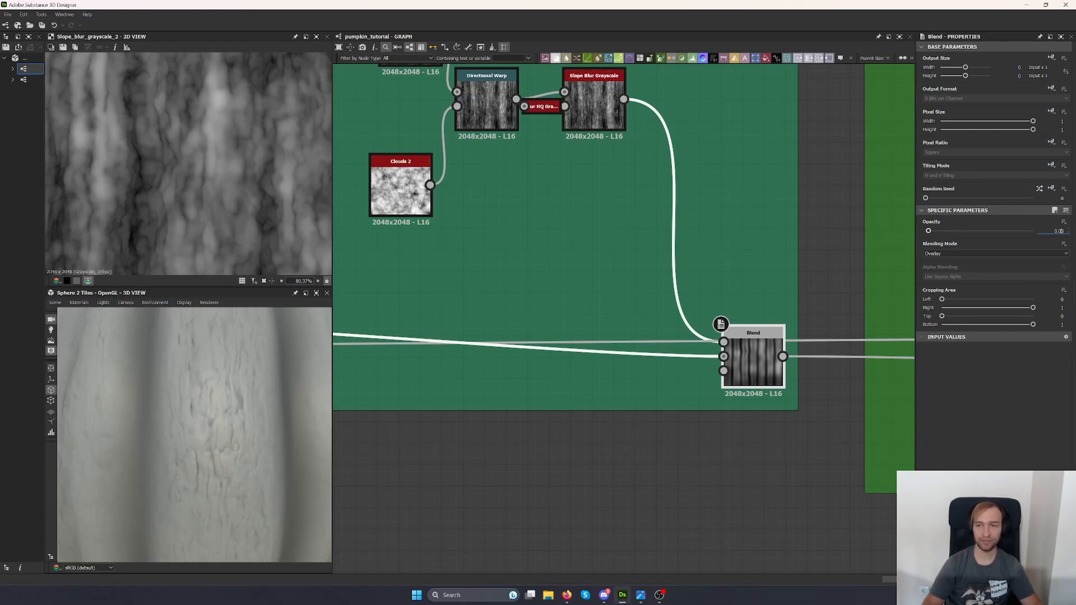
# Exaggerate the "Fine Noise Veins" Blend with an opacity of 1, and set the opacity to 0.04.
pyautogui.write('1')
pyautogui.press('Return')
pyautogui.scroll(-5, 218, 415)
pyautogui.scroll(5, 219, 415)
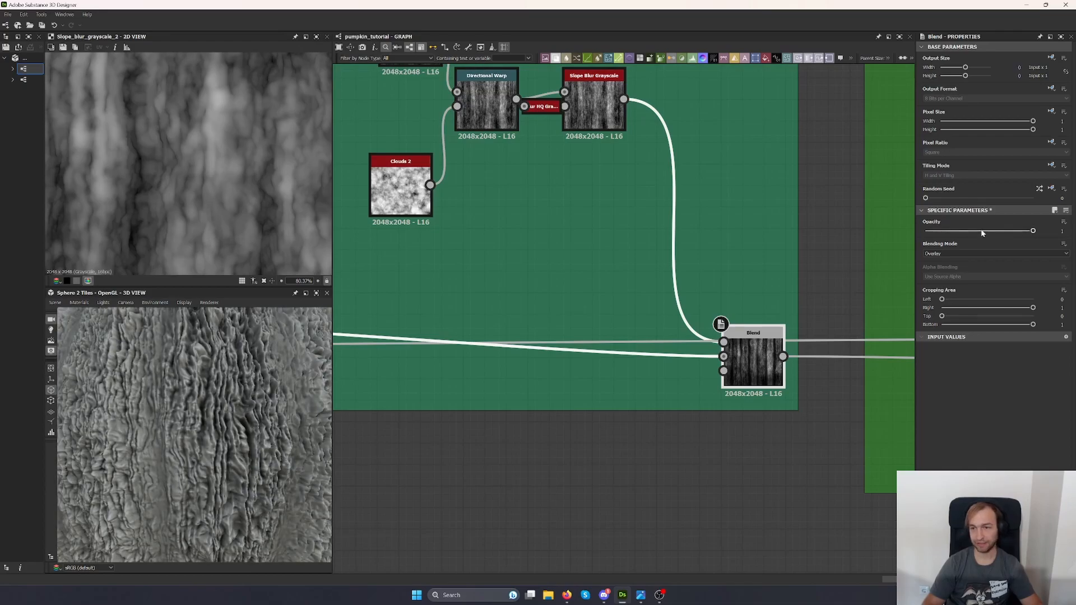
pyautogui.click(983, 231)
pyautogui.press('Tab')
pyautogui.write('0.04')
pyautogui.press('Return')
# Disable the Slope Blur, Directional Warp and Multi Dir. Warp nodes in "Fine Noise Veins" and preview Directional Noise 2.
pyautogui.moveTo(540, 259); pyautogui.dragTo(642, 384, button='middle')
pyautogui.click(687, 241)
pyautogui.hotkey('shift', 'd')
pyautogui.click(587, 229)
pyautogui.moveTo(540, 325); pyautogui.dragTo(694, 380, button='middle')
pyautogui.hotkey('shift', 'd')
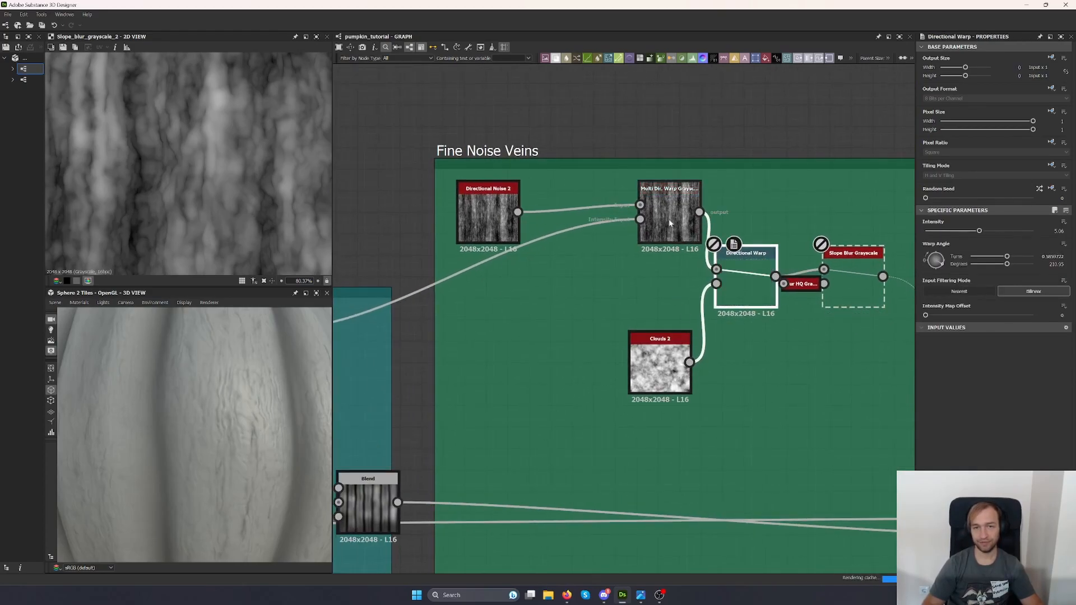
pyautogui.click(667, 219)
pyautogui.hotkey('shift', 'd')
pyautogui.doubleClick(486, 216)
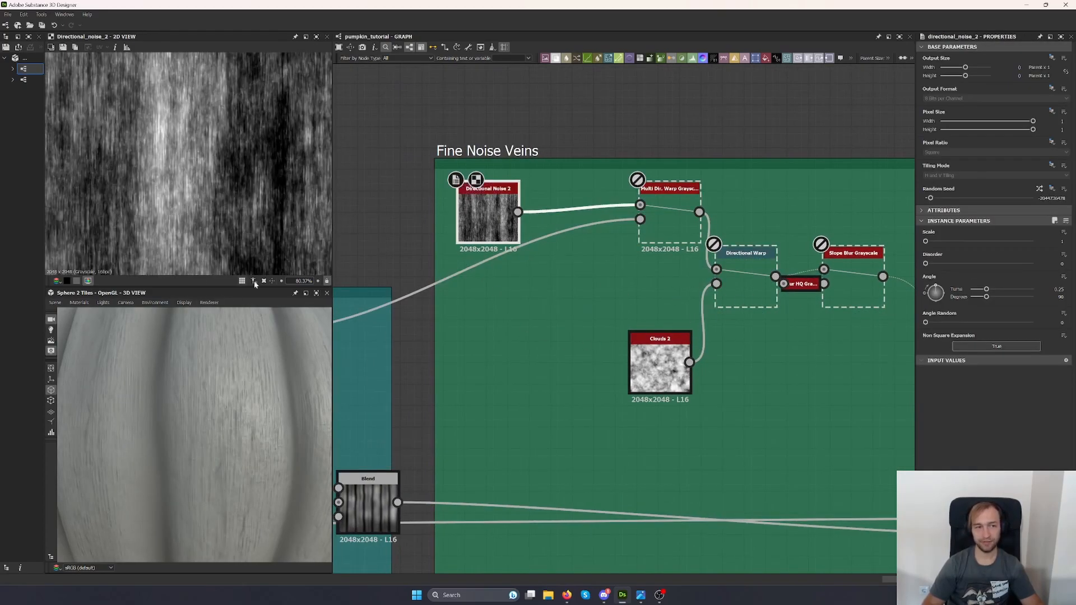
# Preview and re-enable Multi Dir. Warp Grayscale in "Fine Noise Veins", and preview the "Veins 1" Slope Blur output that drives it.
pyautogui.doubleClick(668, 220)
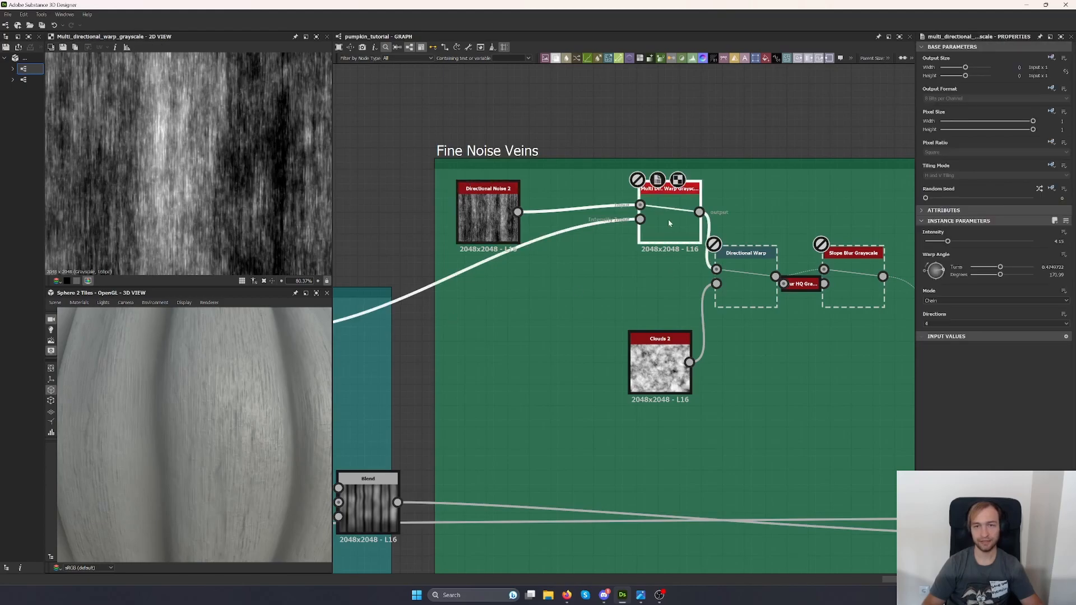
pyautogui.hotkey('shift', 'd')
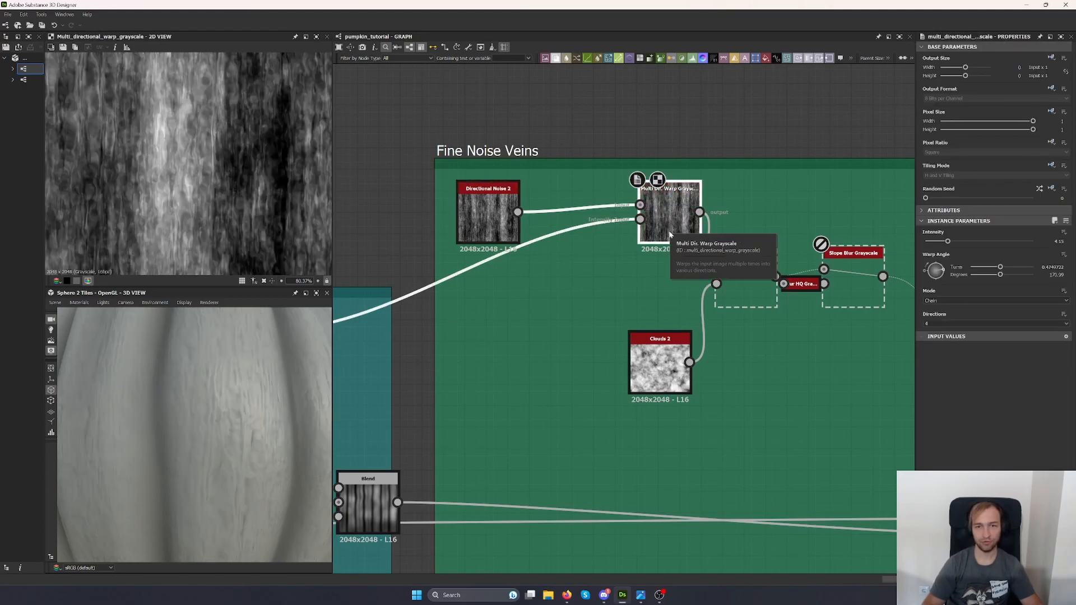
pyautogui.scroll(-3, 589, 314)
pyautogui.scroll(3, 564, 301)
pyautogui.doubleClick(541, 307)
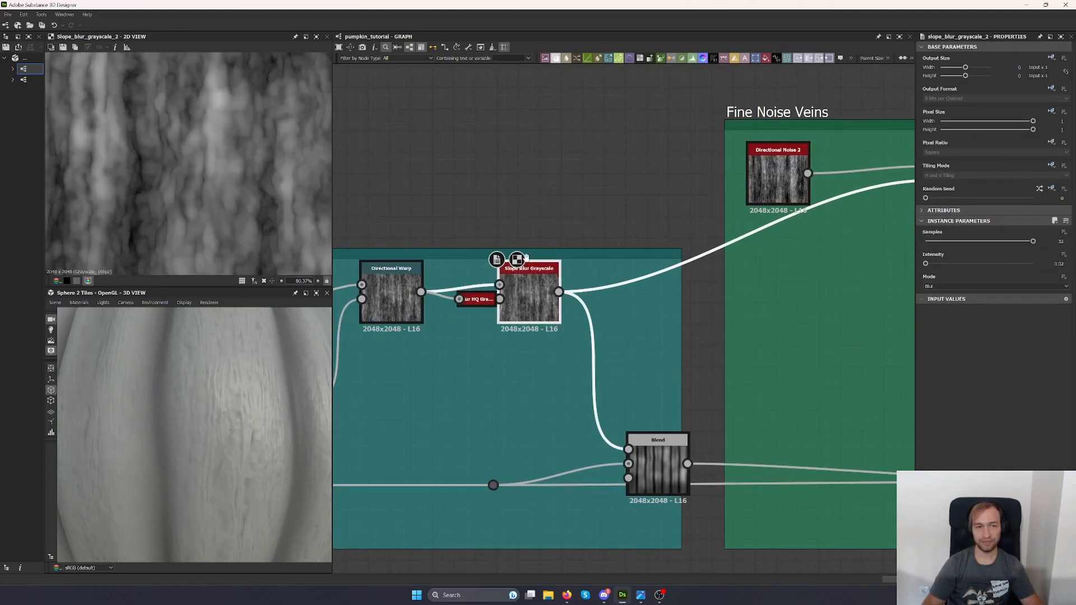
# Move the Multi Dir. Warp node closer to Directional Noise 2, and preview and re-enable the Directional Warp in "Fine Noise Veins".
pyautogui.moveTo(789, 331); pyautogui.dragTo(486, 327, button='middle')
pyautogui.doubleClick(655, 162)
pyautogui.moveTo(655, 159); pyautogui.dragTo(610, 171)
pyautogui.doubleClick(748, 234)
pyautogui.hotkey('shift', 'd')
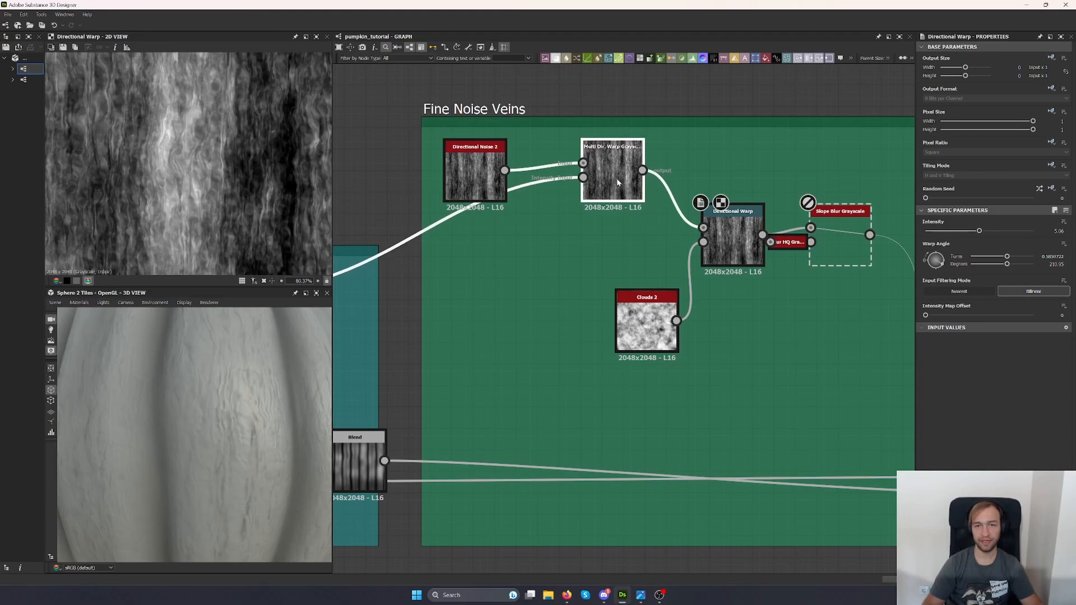
# Preview and re-enable the Slope Blur Grayscale node in "Fine Noise Veins".
pyautogui.doubleClick(846, 250)
pyautogui.moveTo(846, 250); pyautogui.dragTo(846, 241)
pyautogui.moveTo(839, 305); pyautogui.dragTo(714, 297, button='middle')
pyautogui.moveTo(705, 228); pyautogui.dragTo(721, 233)
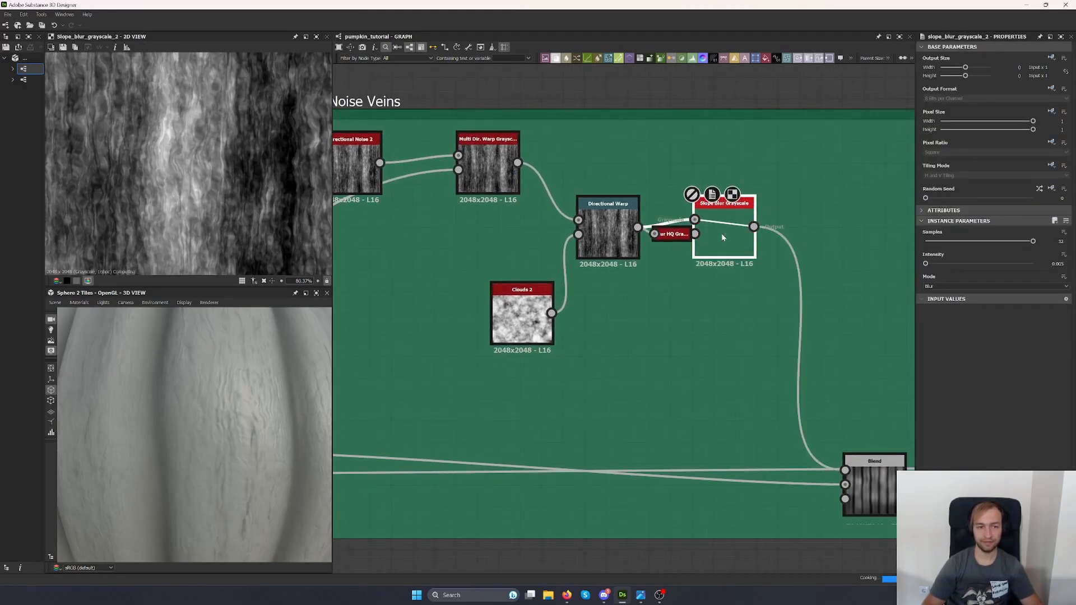
# Re-enable and preview the Blend node in the "Medium Veins" frame, and raise its opacity to 0.75.
pyautogui.scroll(-6, 722, 233)
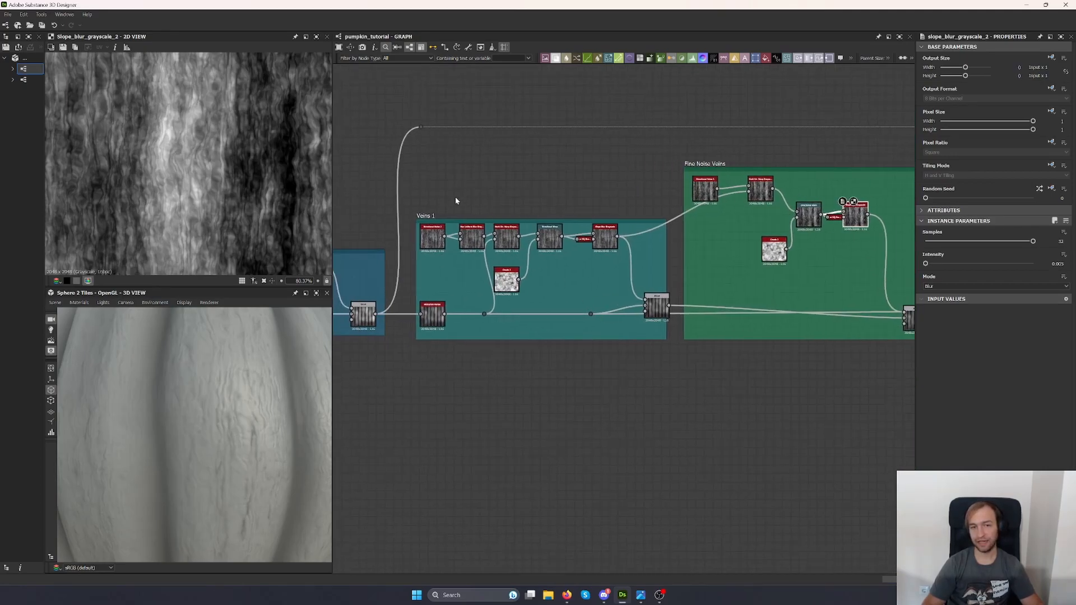
pyautogui.moveTo(586, 334); pyautogui.dragTo(660, 426)
pyautogui.moveTo(747, 392); pyautogui.dragTo(607, 386, button='middle')
pyautogui.moveTo(563, 134); pyautogui.dragTo(781, 308)
pyautogui.moveTo(790, 310); pyautogui.dragTo(794, 315)
pyautogui.moveTo(804, 349); pyautogui.dragTo(533, 355, button='middle')
pyautogui.click(552, 258)
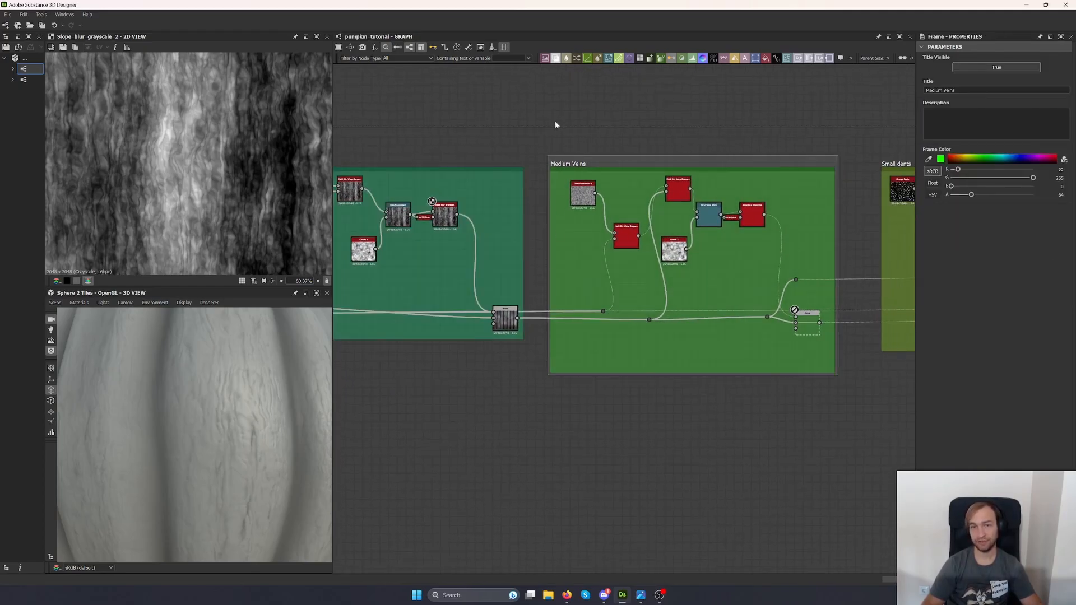
pyautogui.click(809, 328)
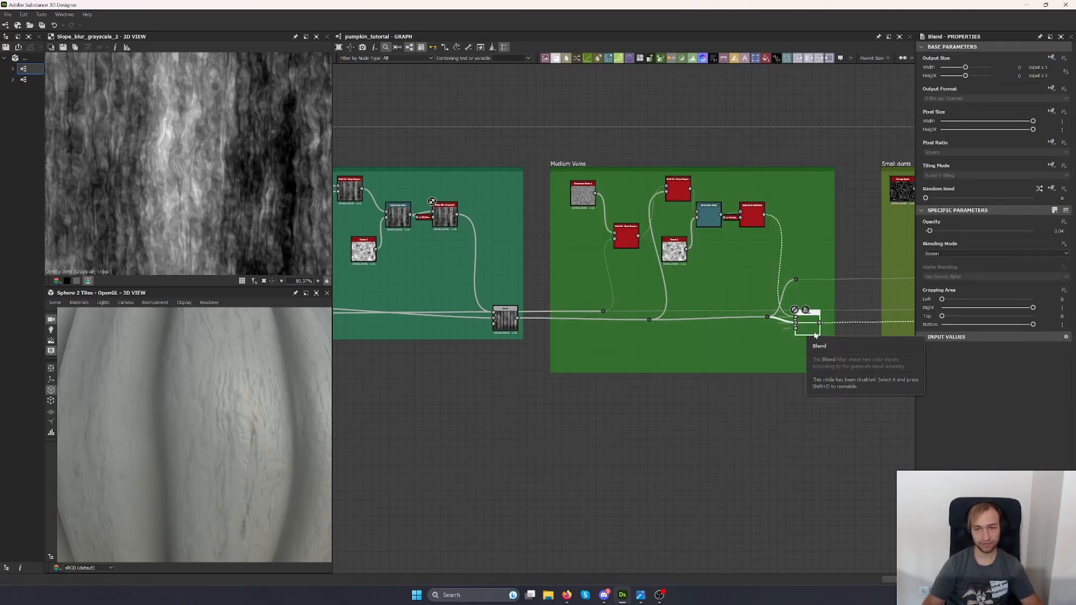
pyautogui.hotkey('shift', 'd')
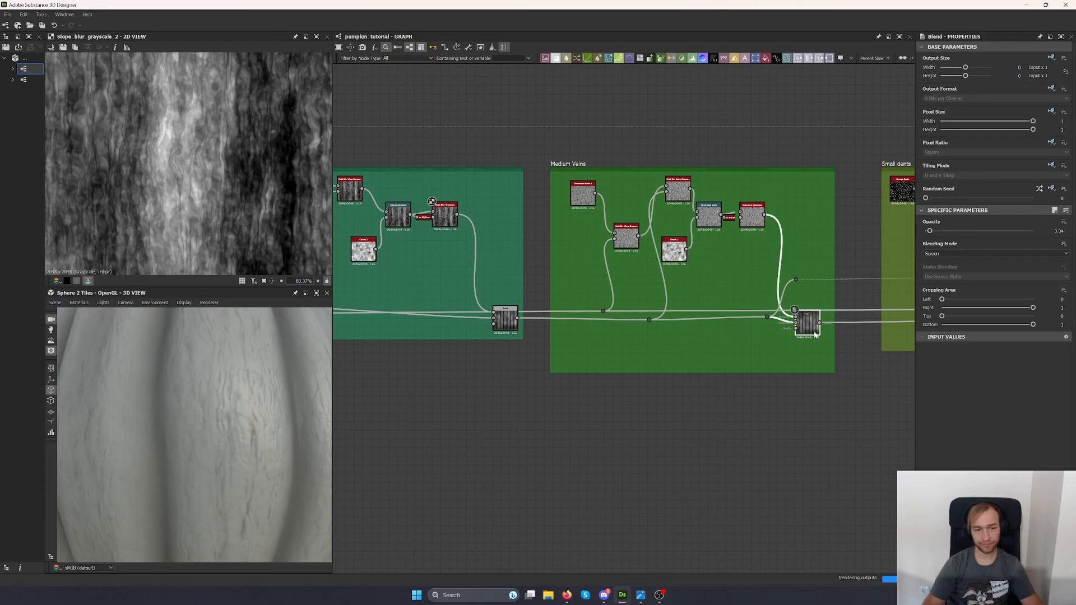
pyautogui.doubleClick(816, 334)
pyautogui.moveTo(929, 231); pyautogui.dragTo(1006, 230)
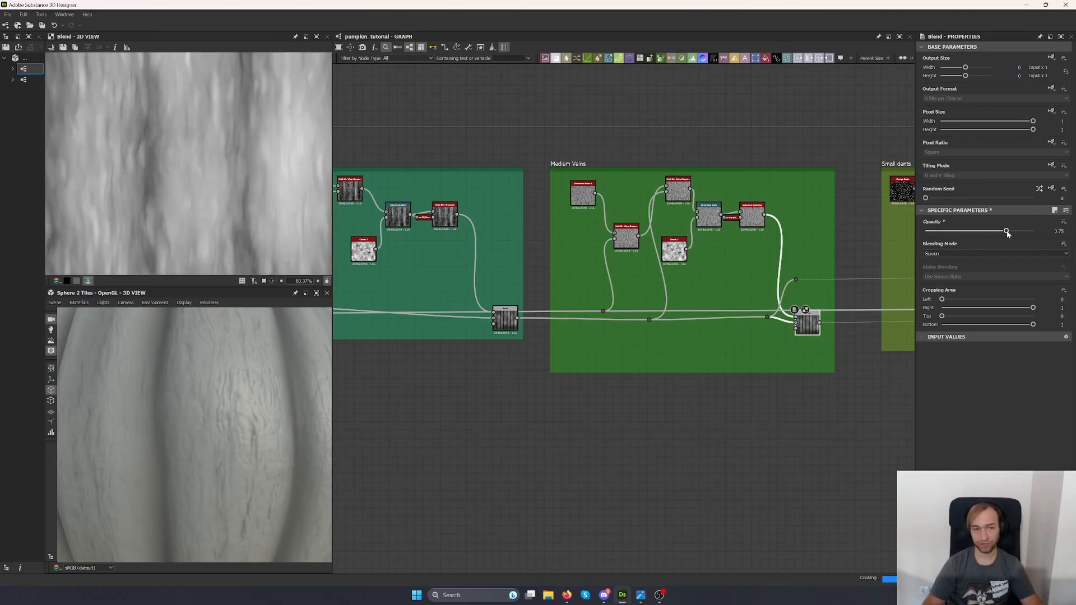
# Inspect the exaggerated veins on the sphere and undo the last opacity change on the "Medium Veins" Blend node.
pyautogui.scroll(-5, 212, 388)
pyautogui.scroll(5, 212, 389)
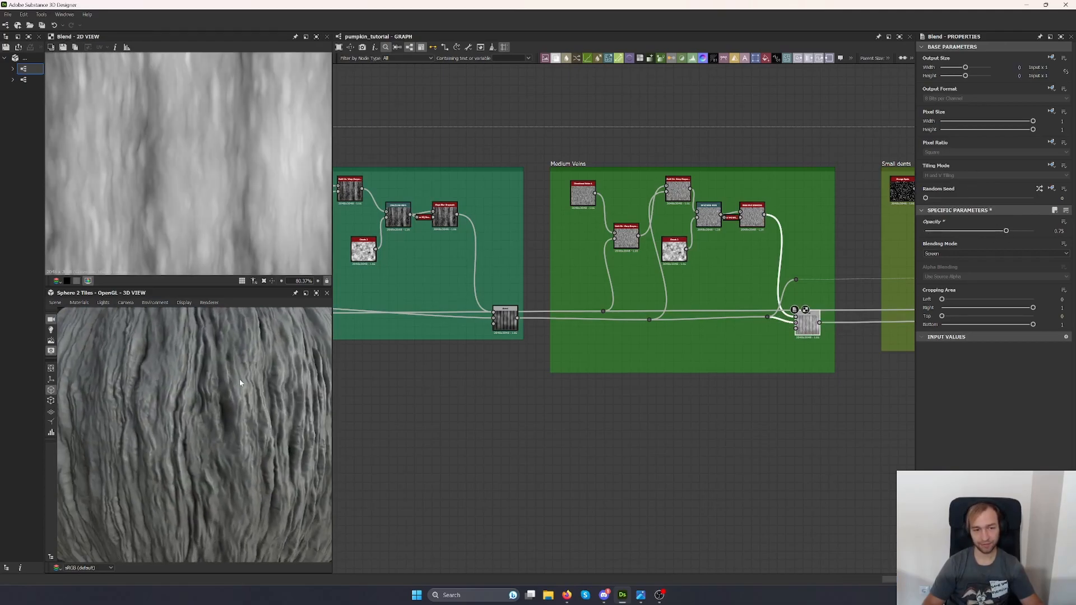
pyautogui.moveTo(244, 390)
pyautogui.mouseDown()
pyautogui.moveTo(297, 391)
pyautogui.moveTo(257, 398)
pyautogui.mouseUp()
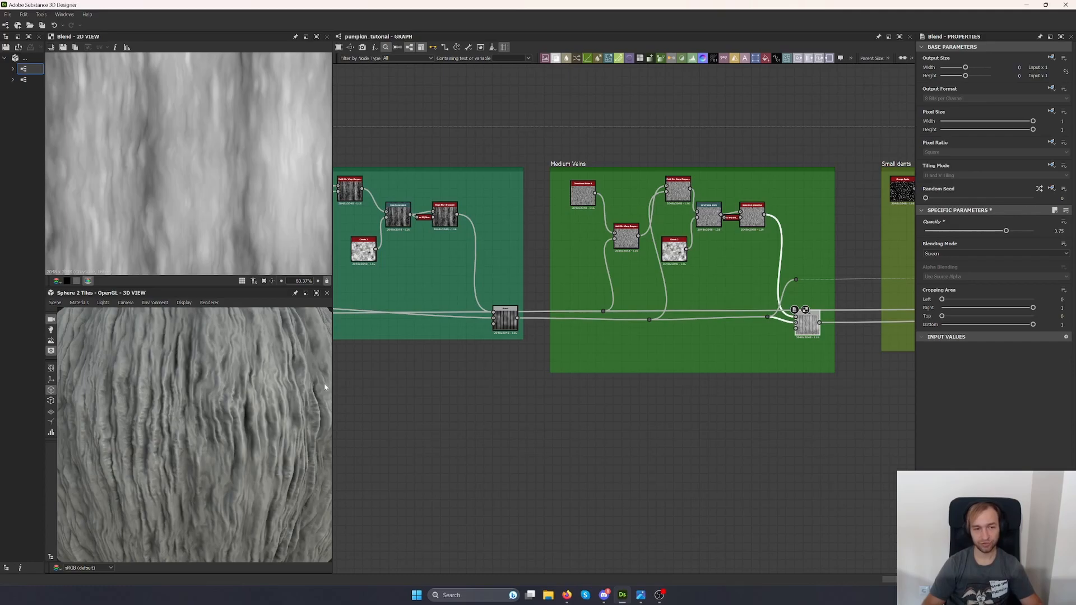
pyautogui.scroll(-5, 183, 439)
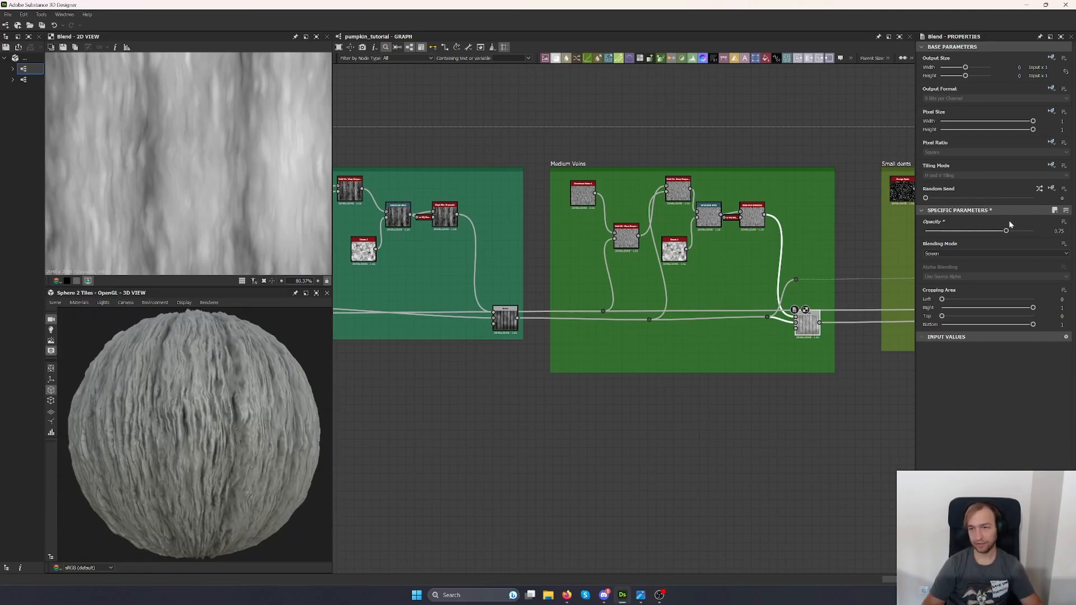
pyautogui.hotkey('ctrl', 'z')
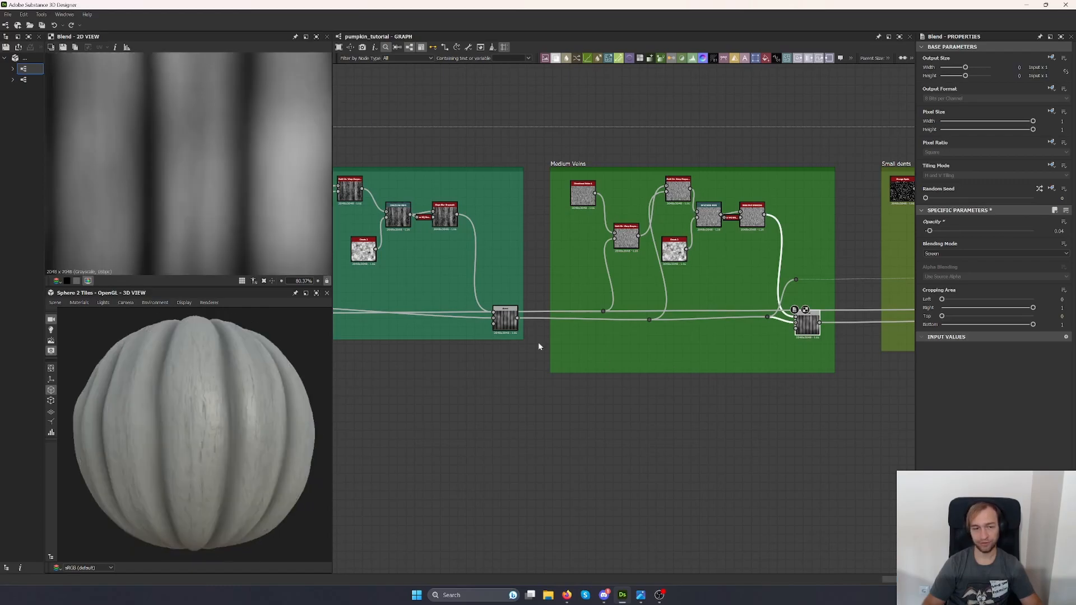
# Disable the Slope Blur Grayscale, Directional Warp and both Multi Dir. Warp Grayscale nodes in the "Medium Veins" frame.
pyautogui.scroll(4, 765, 223)
pyautogui.click(734, 211)
pyautogui.hotkey('shift', 'd')
pyautogui.click(647, 209)
pyautogui.hotkey('shift', 'd')
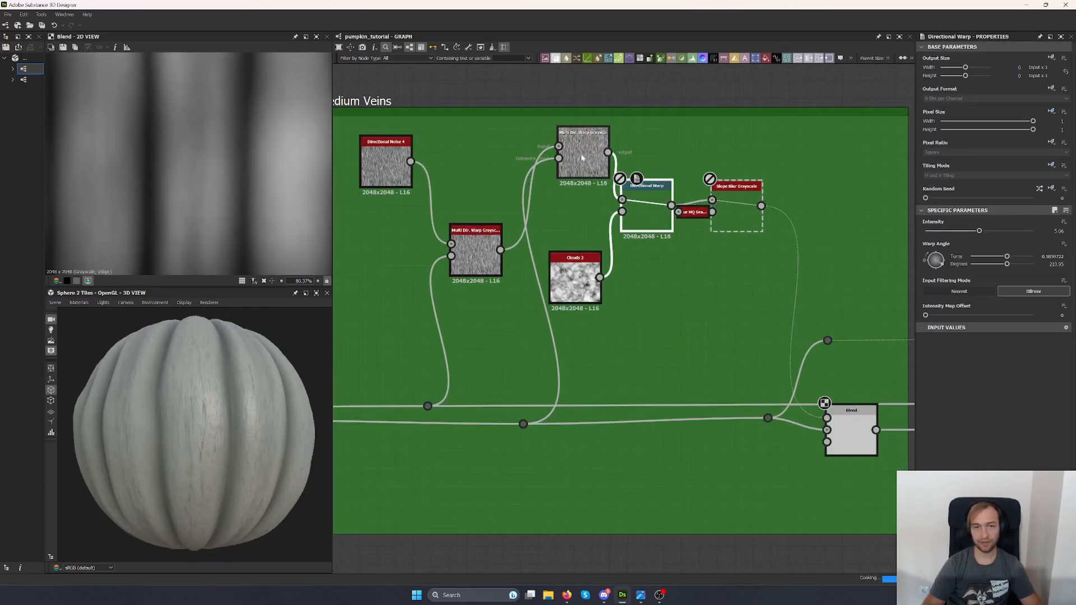
pyautogui.click(583, 159)
pyautogui.hotkey('shift', 'd')
pyautogui.click(487, 240)
pyautogui.hotkey('shift', 'd')
# Preview Directional Noise 4 in "Medium Veins", and re-enable and preview the first Multi Dir. Warp Grayscale along with its intensity input.
pyautogui.doubleClick(375, 153)
pyautogui.moveTo(381, 254); pyautogui.dragTo(418, 306, button='middle')
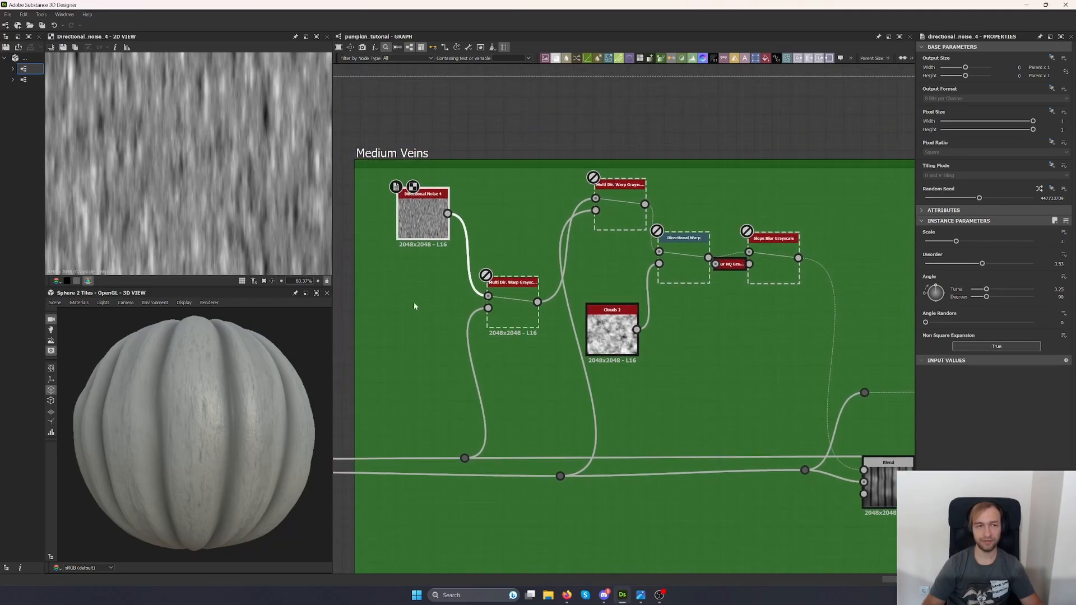
pyautogui.scroll(-3, 197, 198)
pyautogui.doubleClick(513, 303)
pyautogui.hotkey('shift', 'd')
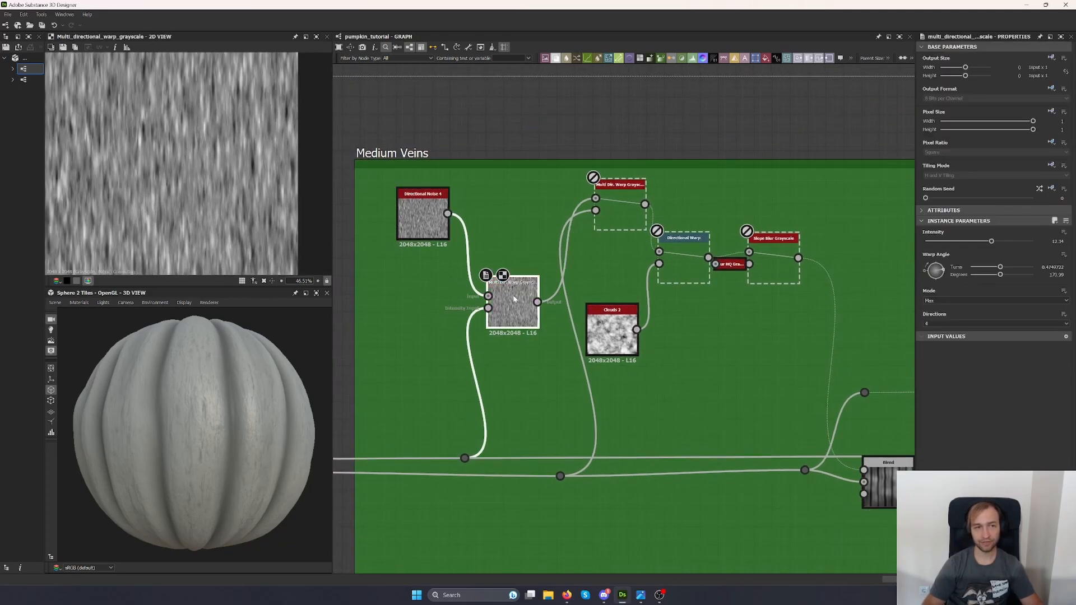
pyautogui.doubleClick(466, 459)
pyautogui.scroll(-2, 180, 182)
pyautogui.doubleClick(518, 314)
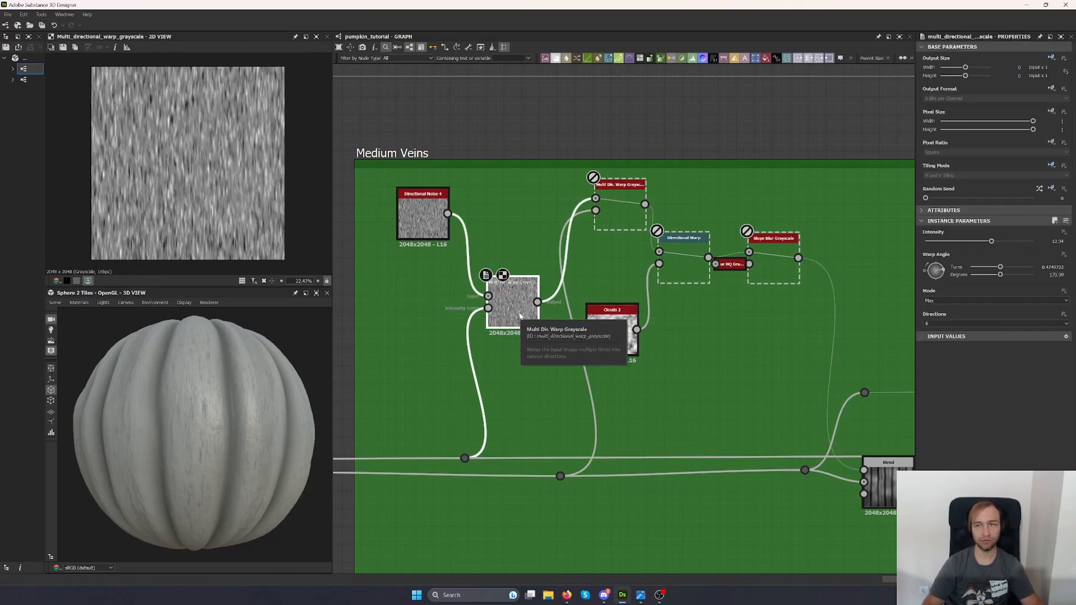
# Re-enable and preview the second Multi Dir. Warp Grayscale in "Medium Veins", checking the dot node that drives its intensity.
pyautogui.doubleClick(612, 215)
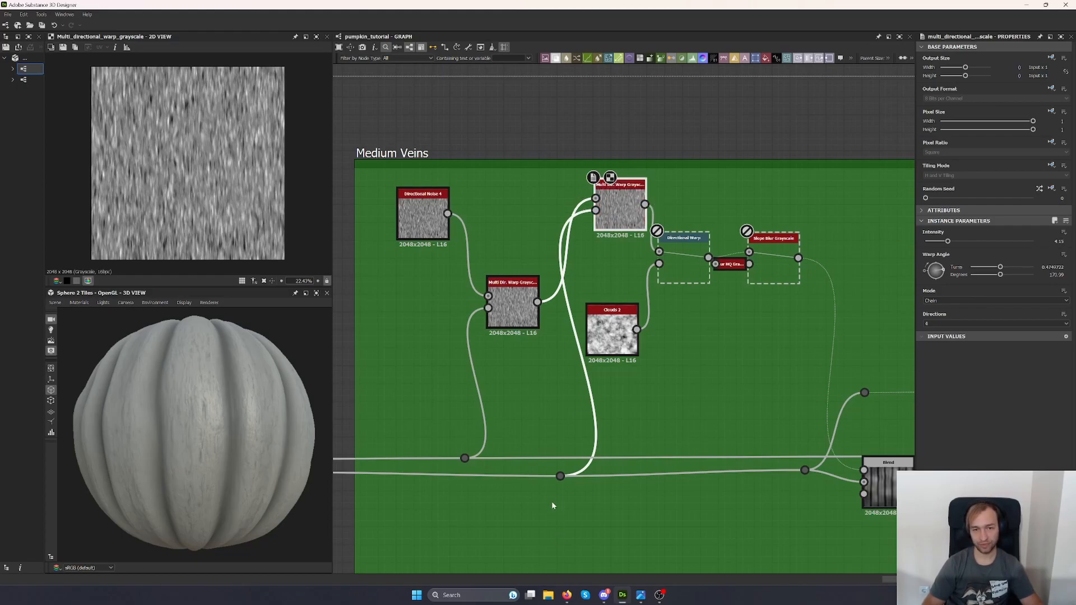
pyautogui.doubleClick(560, 477)
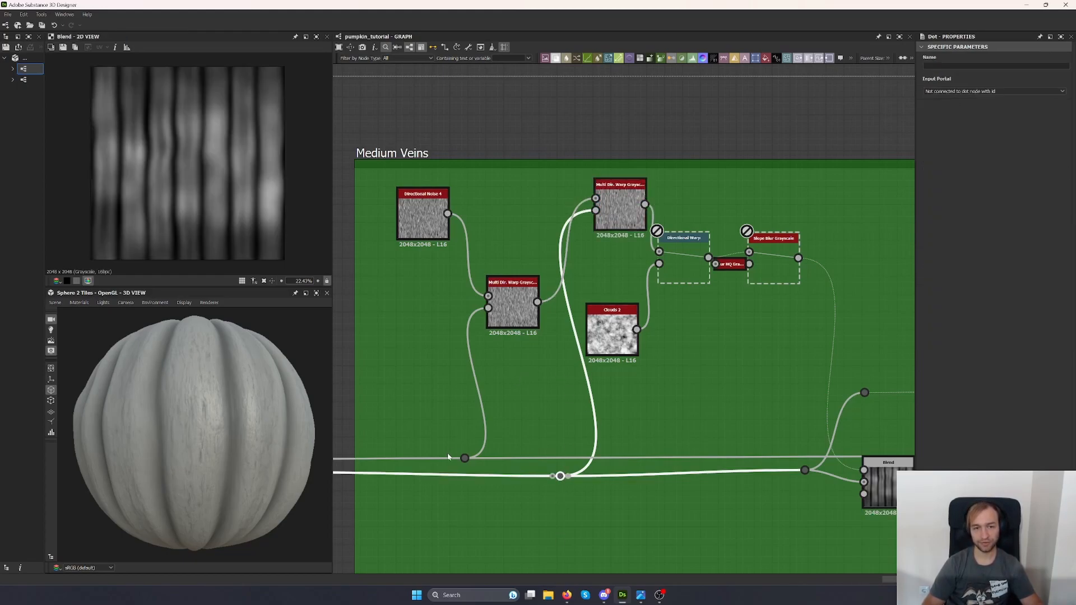
pyautogui.doubleClick(612, 218)
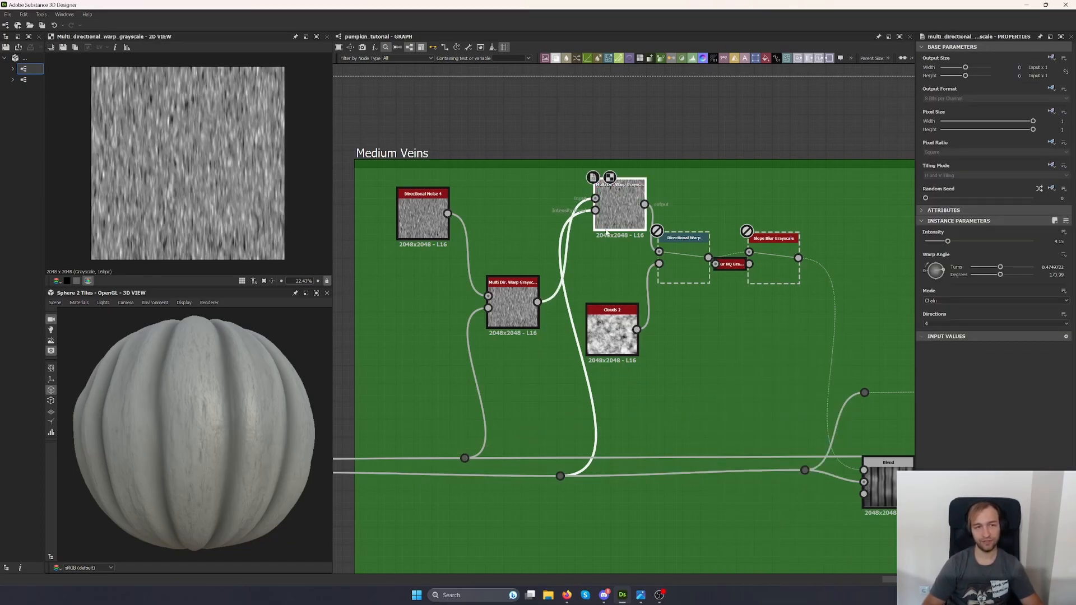
# Re-enable the Directional Warp and Slope Blur Grayscale in "Medium Veins", previewing the Slope Blur and moving it slightly away.
pyautogui.scroll(3, 611, 223)
pyautogui.moveTo(671, 376); pyautogui.dragTo(594, 345, button='middle')
pyautogui.click(657, 296)
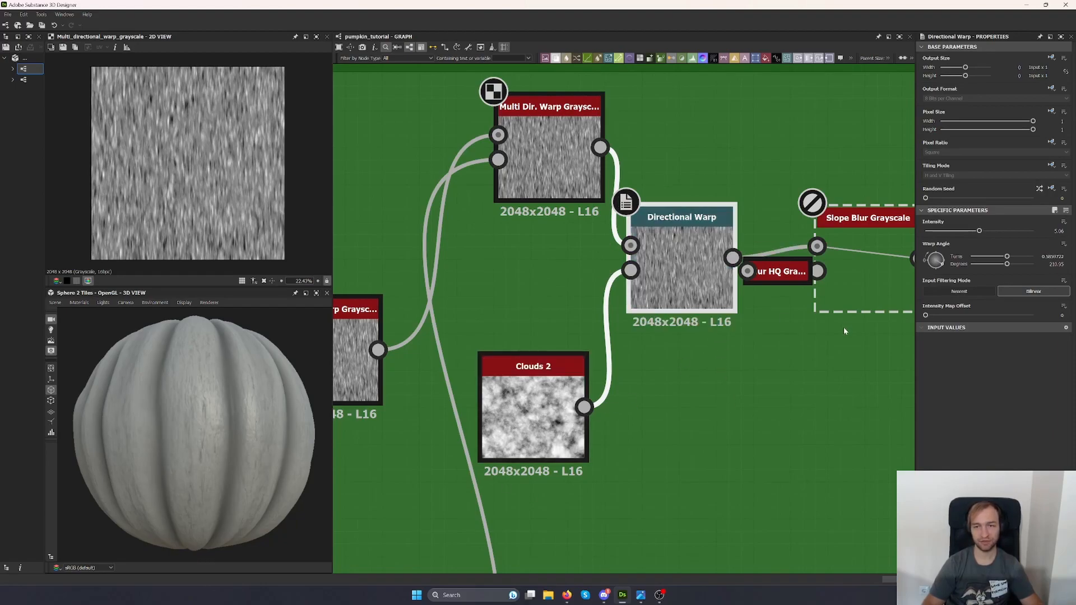
pyautogui.moveTo(843, 325); pyautogui.dragTo(748, 292, button='middle')
pyautogui.doubleClick(749, 293)
pyautogui.moveTo(755, 299); pyautogui.dragTo(789, 291)
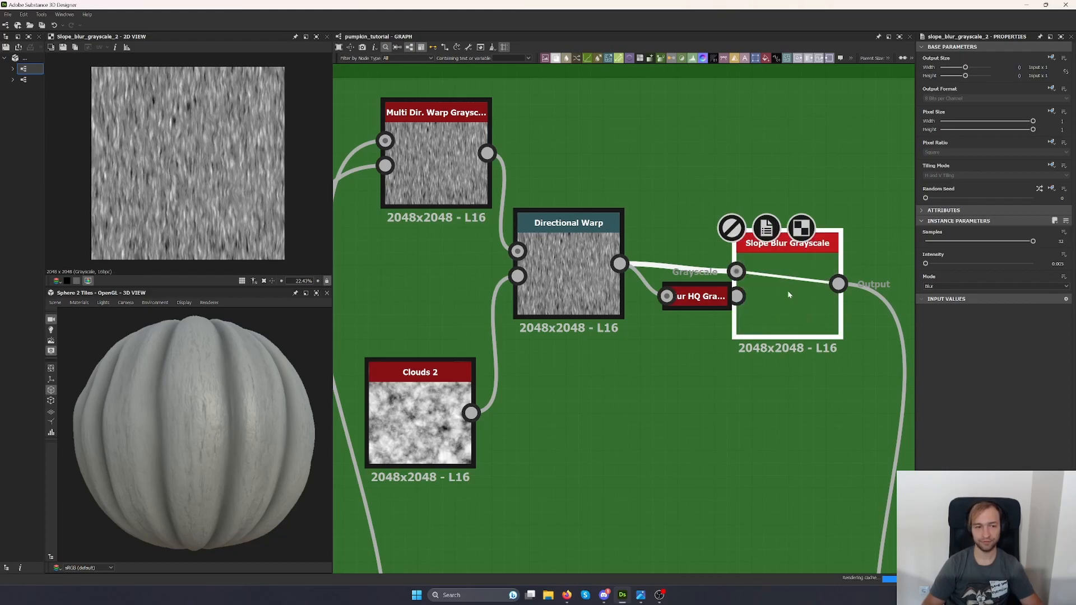
pyautogui.scroll(-4, 789, 295)
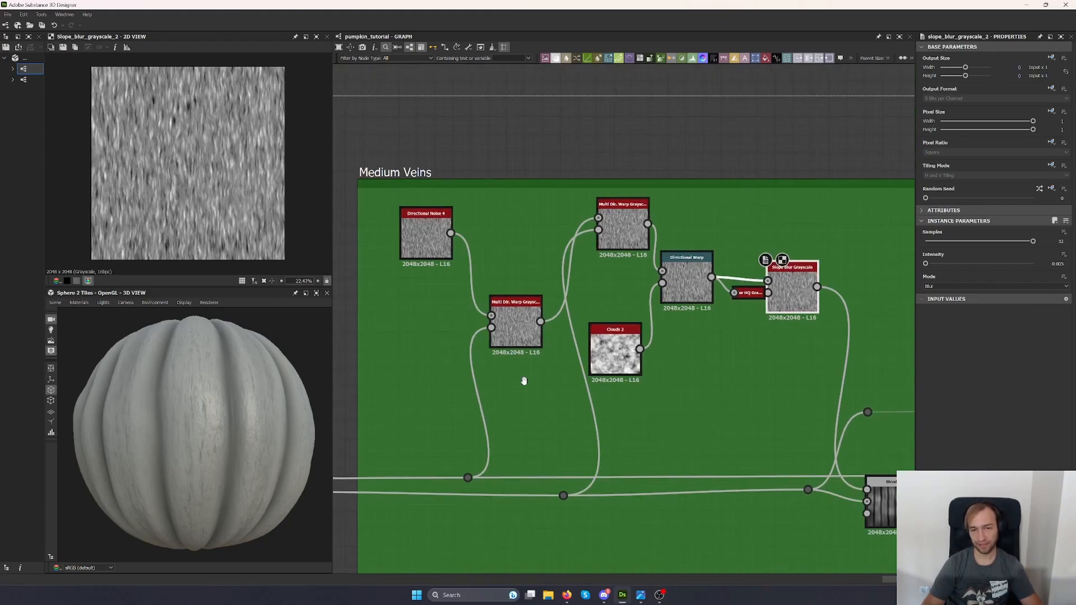
# Connect the "Veins 1" Clouds 2 output to the Directional Warp nodes in "Fine Noise Veins" and "Medium Veins".
pyautogui.moveTo(512, 384); pyautogui.dragTo(791, 334, button='middle')
pyautogui.scroll(-5, 791, 334)
pyautogui.moveTo(420, 330); pyautogui.dragTo(626, 328, button='middle')
pyautogui.scroll(6, 625, 326)
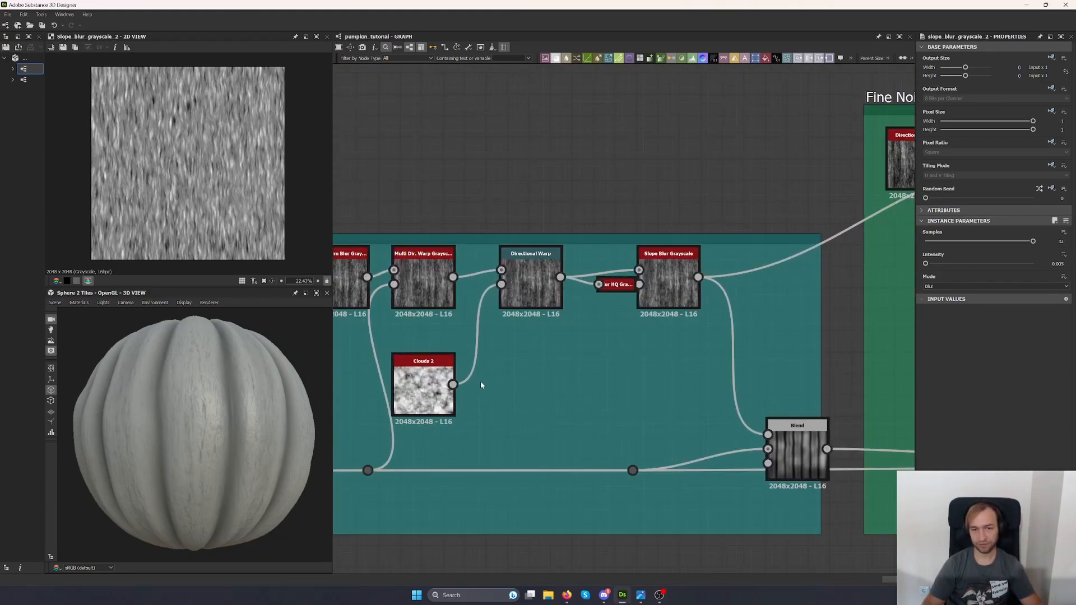
pyautogui.scroll(-5, 552, 415)
pyautogui.moveTo(453, 385); pyautogui.dragTo(700, 344)
pyautogui.moveTo(516, 391); pyautogui.dragTo(830, 390)
pyautogui.moveTo(831, 390); pyautogui.dragTo(575, 387, button='middle')
pyautogui.moveTo(575, 387); pyautogui.dragTo(760, 344)
# Insert dot nodes on the shared Clouds 2 link and position them to route it neatly through the vein frames.
pyautogui.moveTo(484, 384); pyautogui.dragTo(570, 373, button='middle')
pyautogui.keyDown('alt'); pyautogui.click(549, 355); pyautogui.keyUp('alt')
pyautogui.moveTo(549, 355); pyautogui.dragTo(820, 390)
pyautogui.scroll(3, 607, 396)
pyautogui.keyDown('alt'); pyautogui.click(639, 383); pyautogui.keyUp('alt')
pyautogui.moveTo(655, 283); pyautogui.dragTo(667, 280)
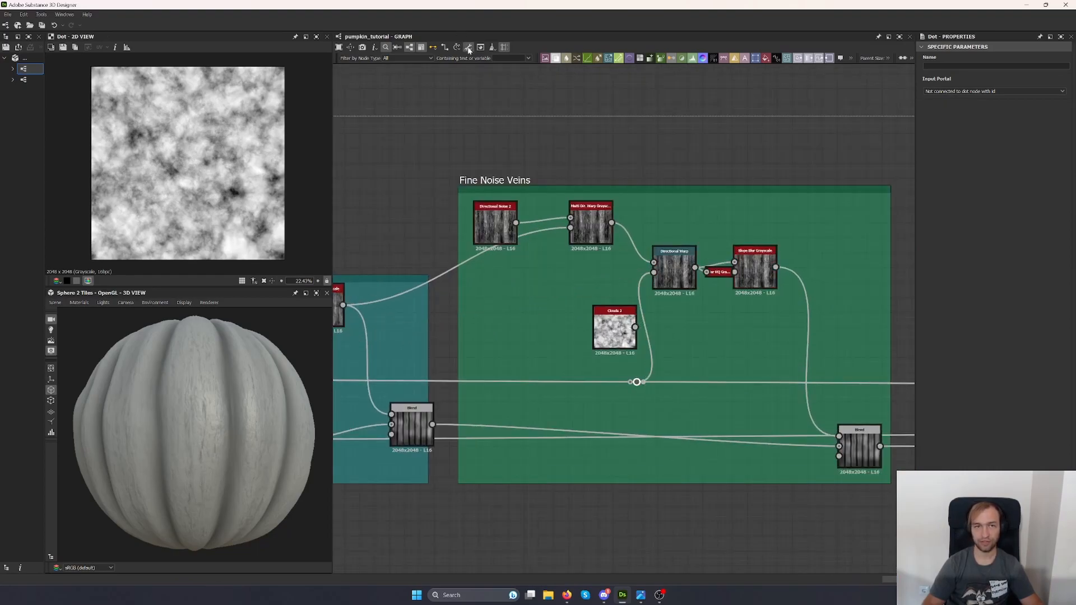
# Clean the graph to remove the unused Clouds 2 duplicates, and select the shared Clouds 2 node in "Veins 1".
pyautogui.click(470, 49)
pyautogui.click(484, 59)
pyautogui.scroll(-4, 603, 345)
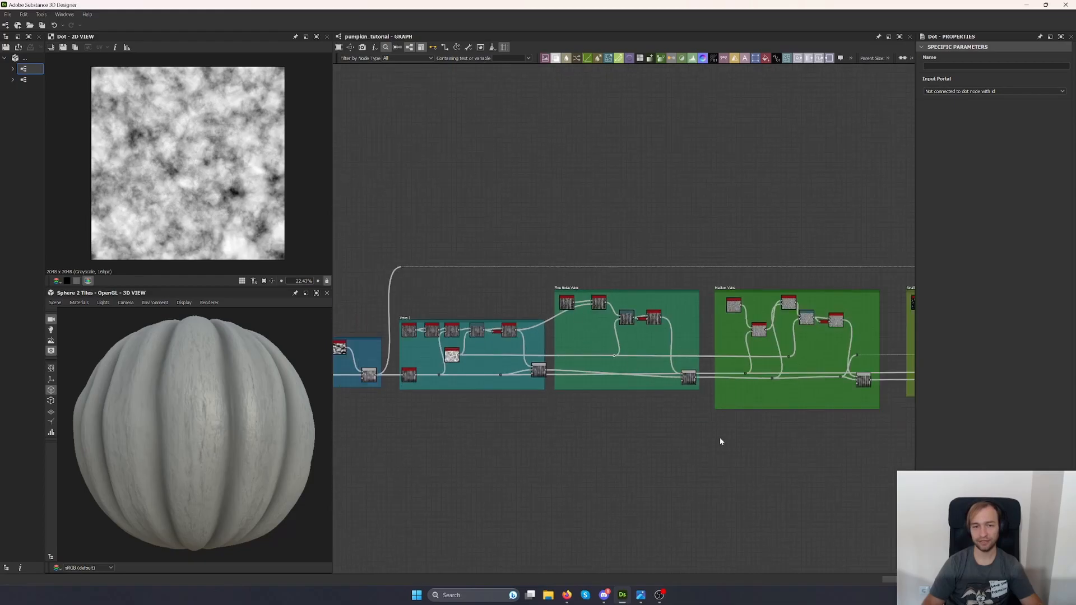
pyautogui.scroll(4, 452, 355)
pyautogui.click(462, 373)
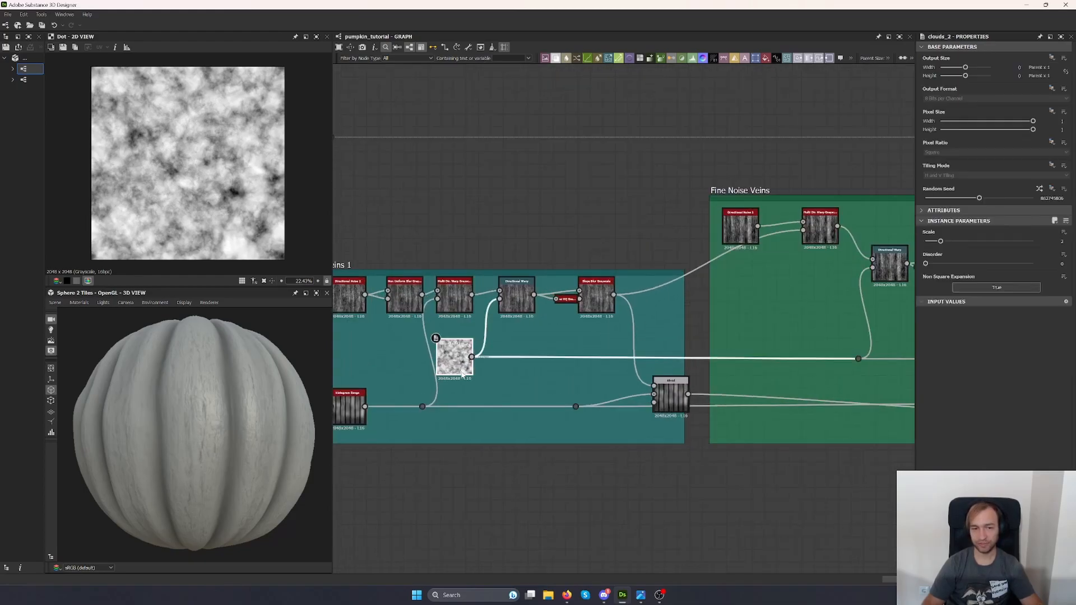
# Preview the Blend node in the "Small dents" frame and inspect its dents up close on the 3D sphere.
pyautogui.moveTo(686, 515); pyautogui.dragTo(331, 512, button='middle')
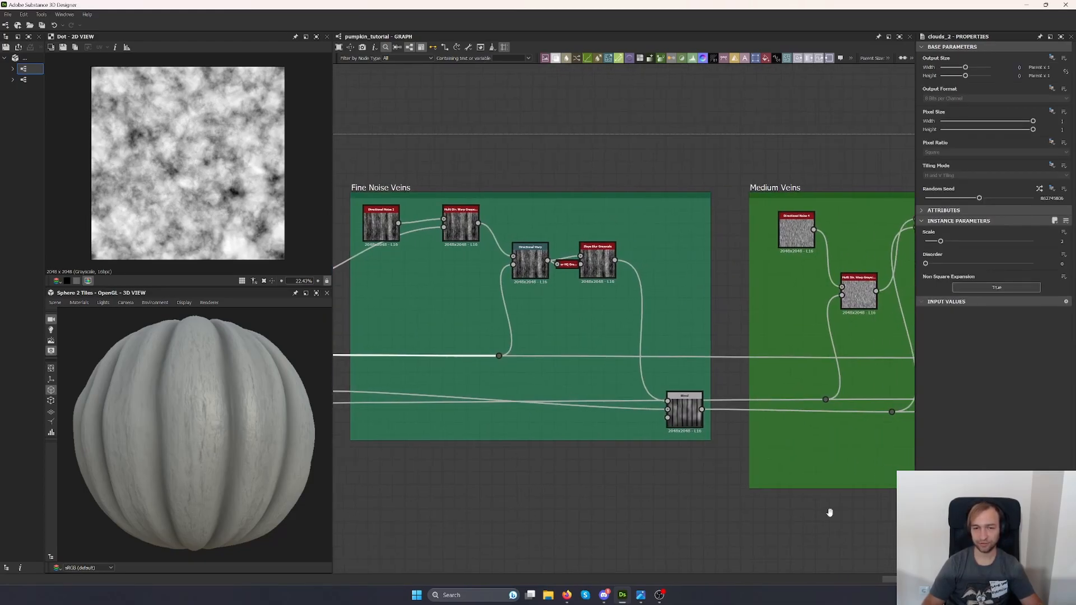
pyautogui.moveTo(838, 514); pyautogui.dragTo(599, 488, button='middle')
pyautogui.moveTo(658, 412); pyautogui.dragTo(555, 399, button='middle')
pyautogui.moveTo(768, 495); pyautogui.dragTo(348, 485, button='middle')
pyautogui.scroll(1, 784, 408)
pyautogui.doubleClick(786, 408)
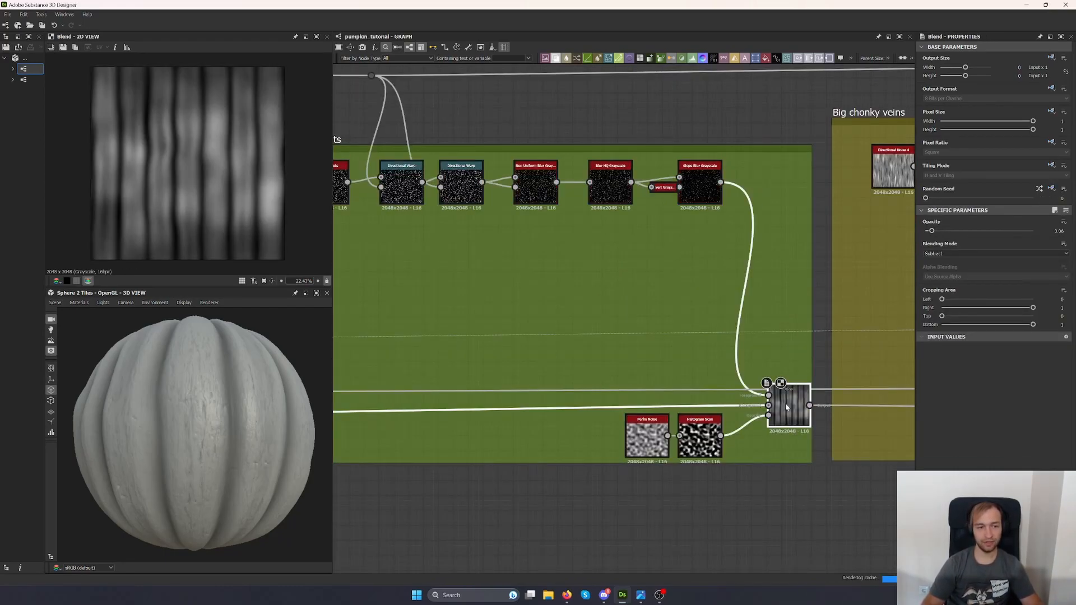
pyautogui.scroll(5, 176, 422)
pyautogui.moveTo(175, 422); pyautogui.dragTo(194, 461)
pyautogui.scroll(4, 201, 450)
# Disable the warp and blur nodes in "Small dents", preview Grunge Spots, and lower its Coverage to 0.83.
pyautogui.moveTo(326, 178); pyautogui.dragTo(410, 235, button='middle')
pyautogui.doubleClick(410, 235)
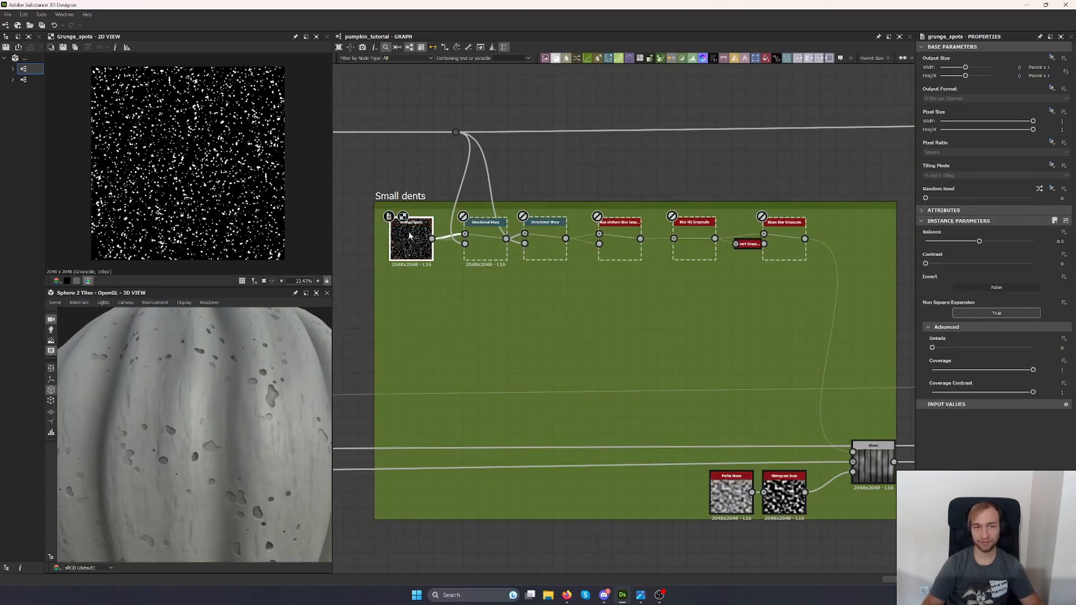
pyautogui.scroll(5, 409, 235)
pyautogui.scroll(5, 203, 192)
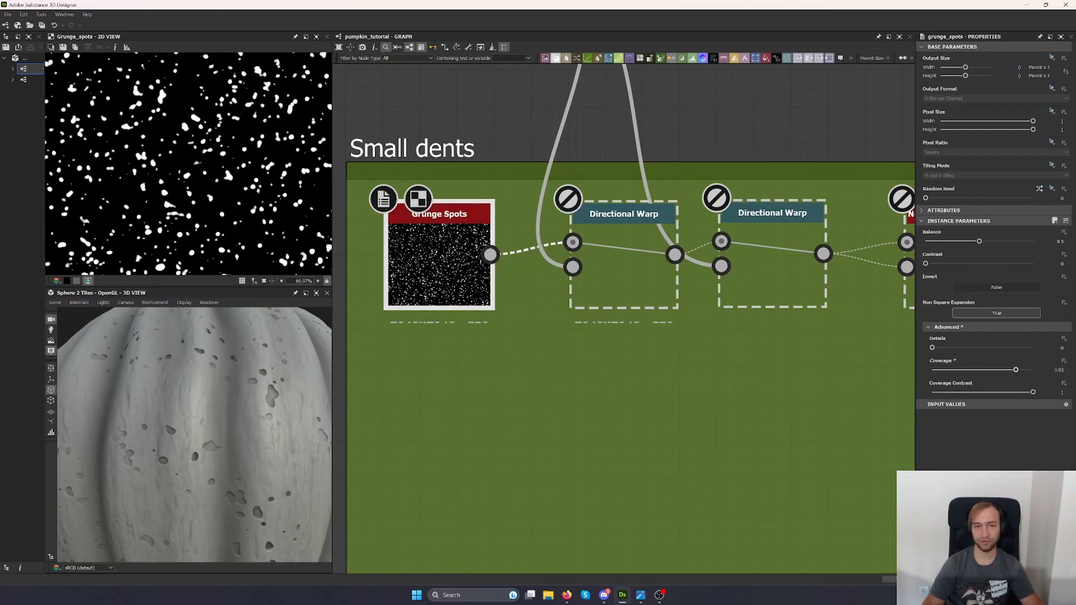
# Preview the intensity input of the first Directional Warp in "Small dents" and re-enable that node.
pyautogui.doubleClick(626, 285)
pyautogui.doubleClick(569, 266)
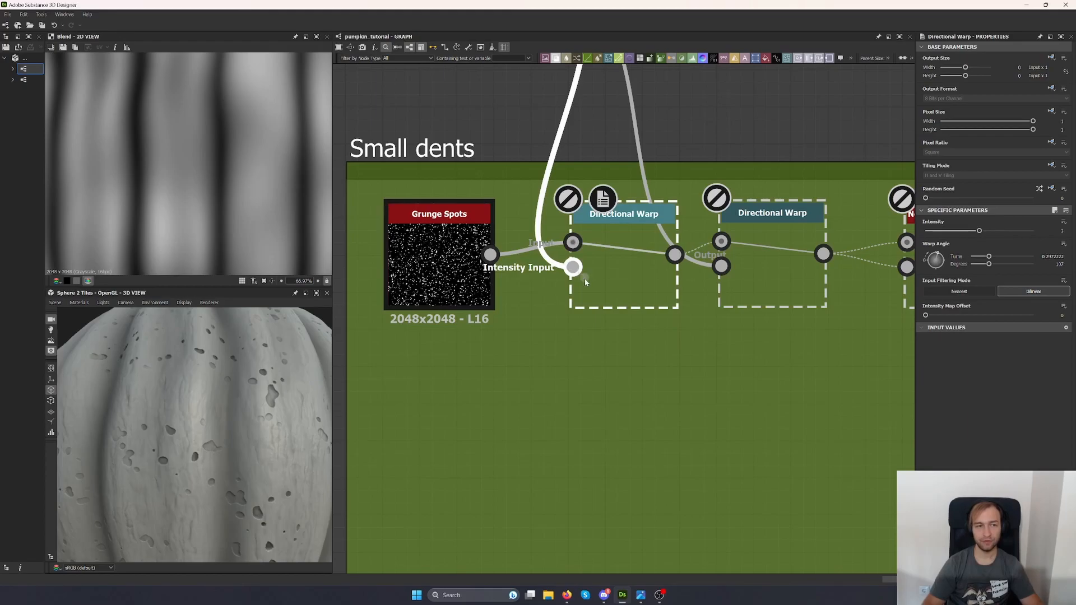
pyautogui.click(651, 269)
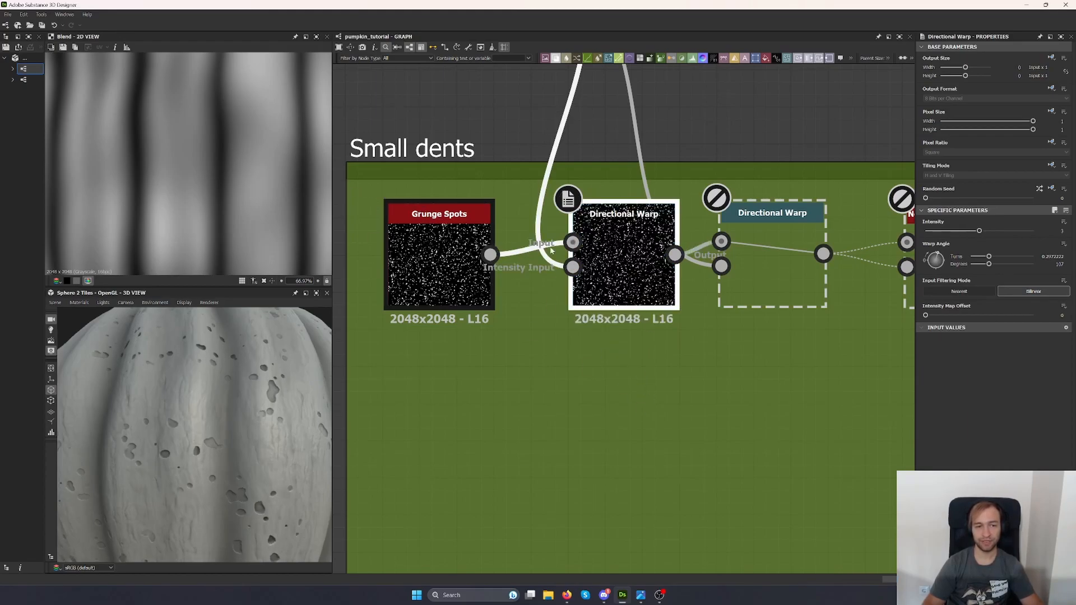
# Preview the second Directional Warp's intensity input in "Small dents", re-enable that node, and compare its output with the first warp.
pyautogui.doubleClick(723, 267)
pyautogui.doubleClick(724, 269)
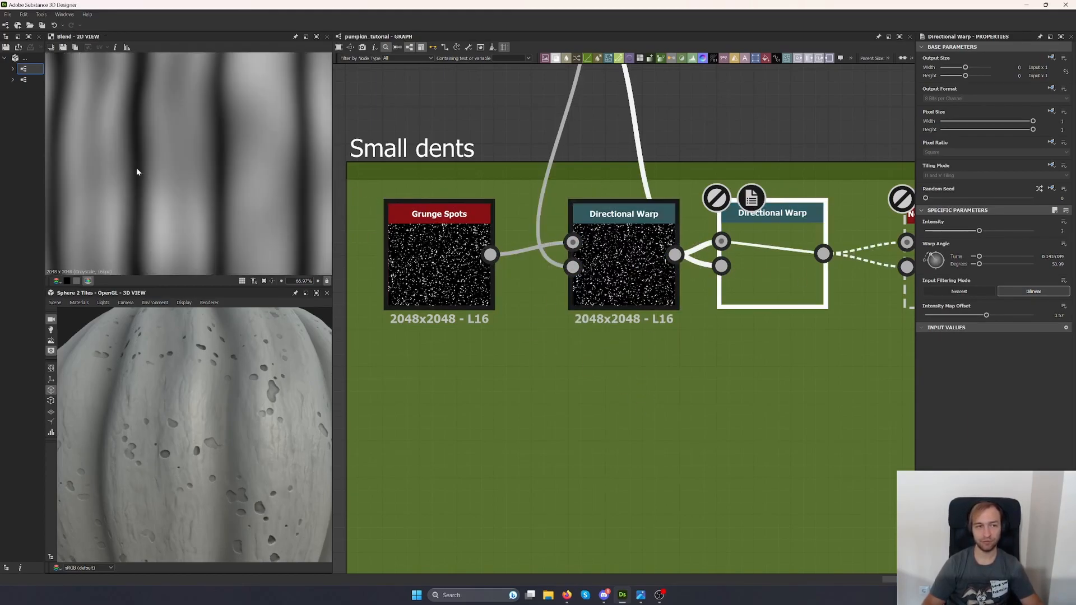
pyautogui.doubleClick(761, 282)
pyautogui.hotkey('shift', 'd')
pyautogui.doubleClick(607, 279)
pyautogui.doubleClick(795, 272)
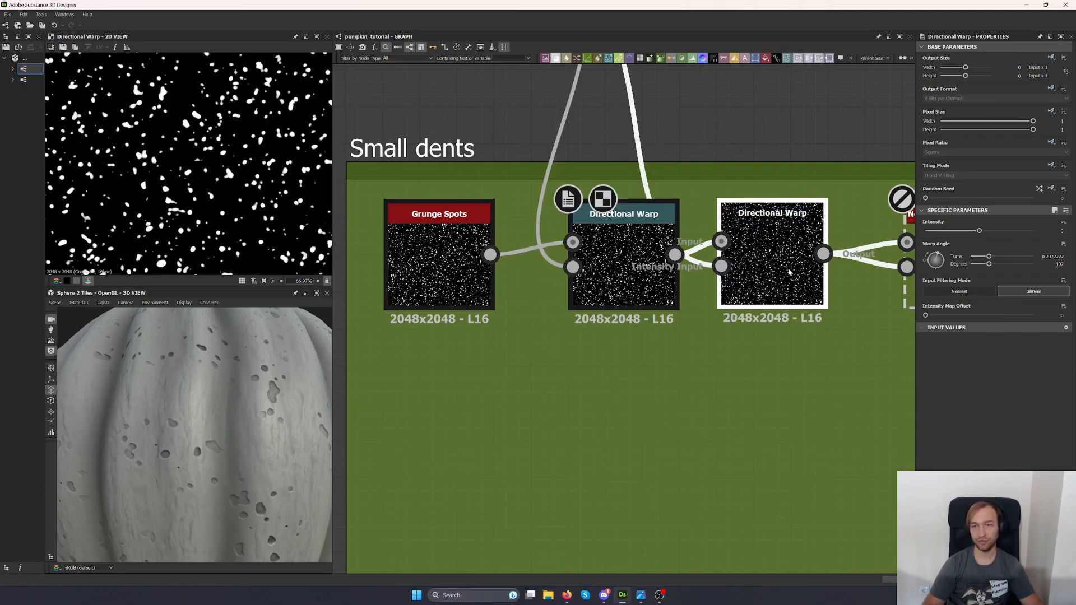
pyautogui.doubleClick(657, 289)
pyautogui.click(803, 280)
pyautogui.moveTo(776, 359); pyautogui.dragTo(678, 385, button='middle')
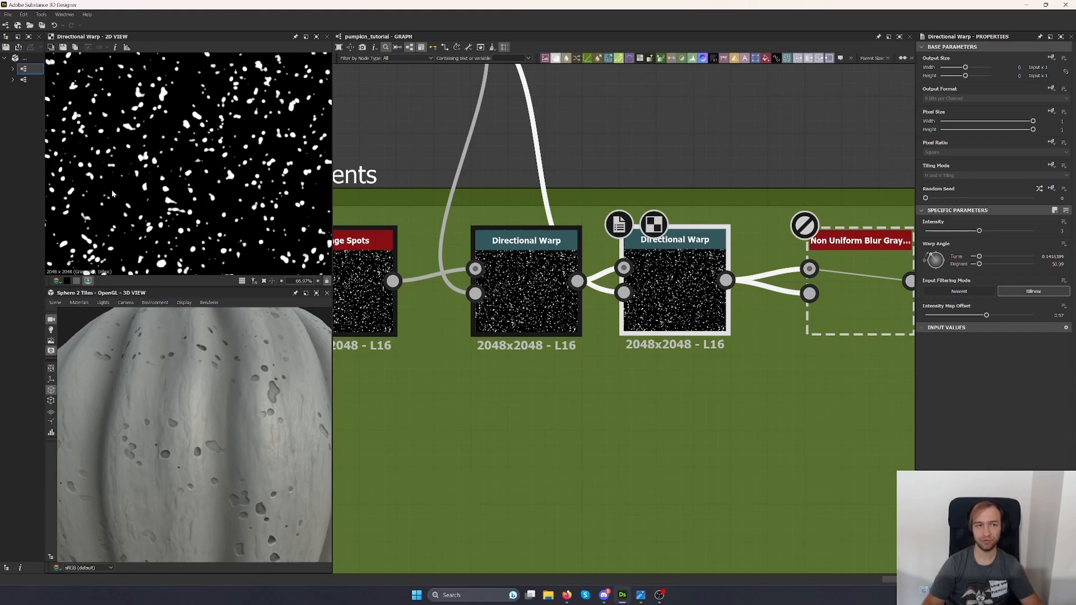
# Re-enable and preview the Non Uniform Blur Grayscale and Blur HQ Grayscale nodes in "Small dents", inspecting the softened dents.
pyautogui.moveTo(735, 365); pyautogui.dragTo(483, 367, button='middle')
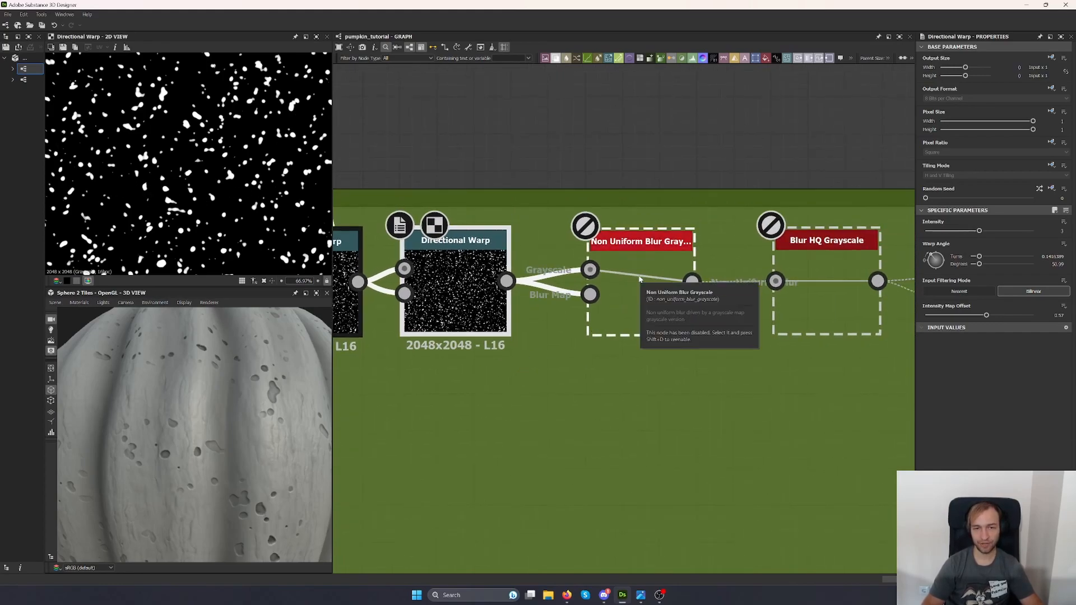
pyautogui.click(641, 279)
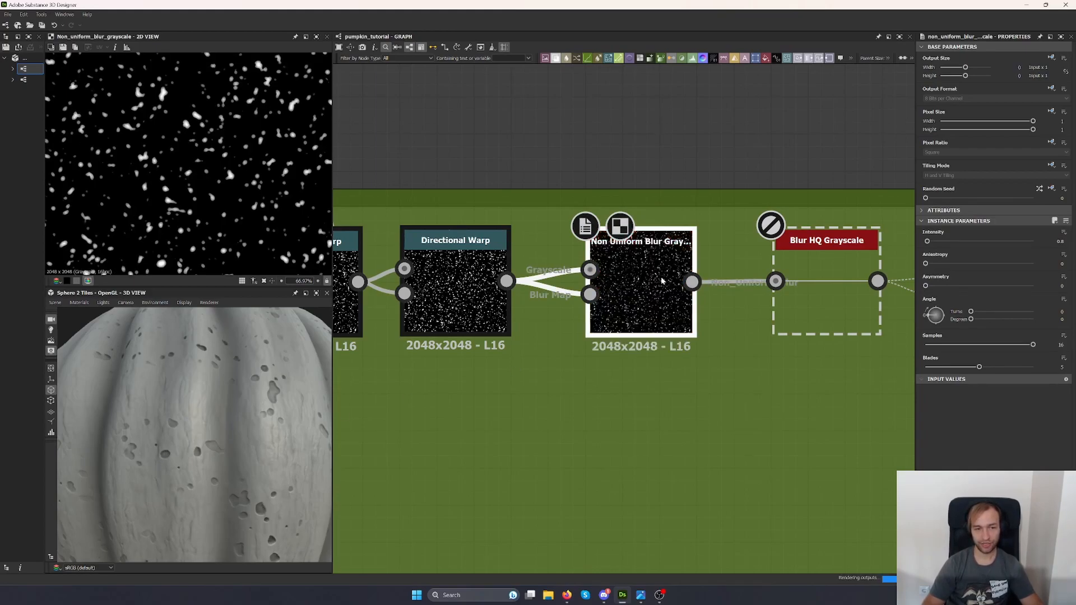
pyautogui.moveTo(717, 430); pyautogui.dragTo(546, 439, button='middle')
pyautogui.click(657, 306)
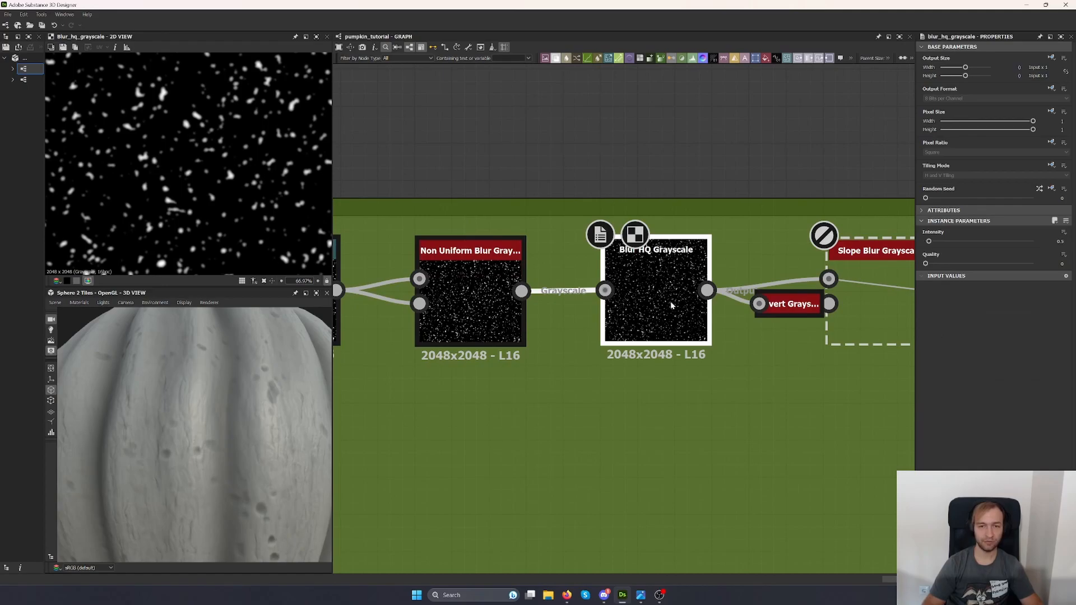
pyautogui.scroll(3, 204, 402)
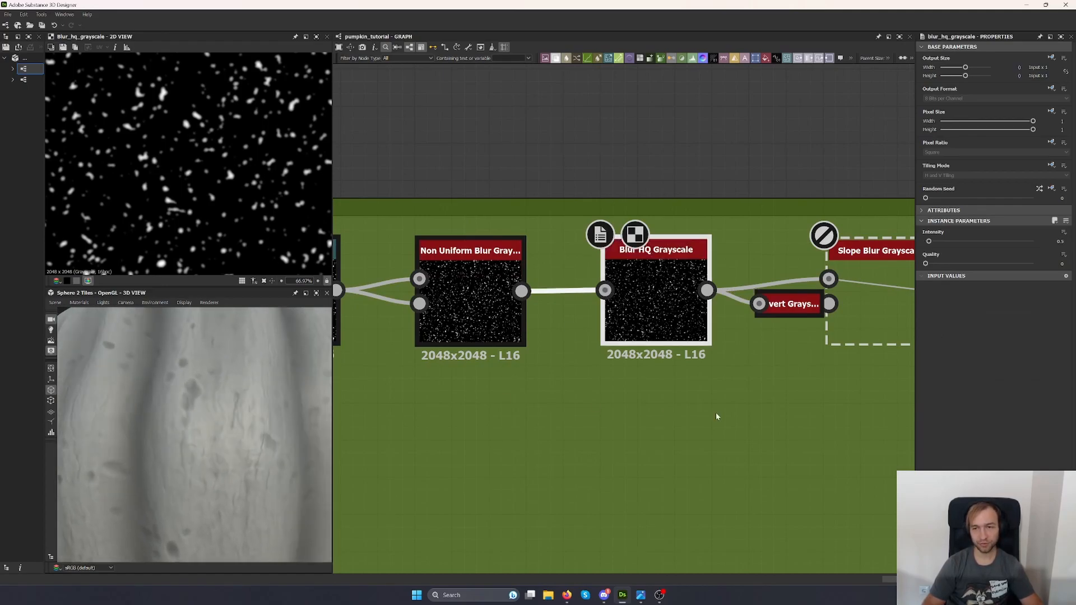
# Re-enable and preview the Slope Blur Grayscale in "Small dents" and check the dents on the sphere.
pyautogui.moveTo(717, 417); pyautogui.dragTo(577, 422, button='middle')
pyautogui.click(746, 304)
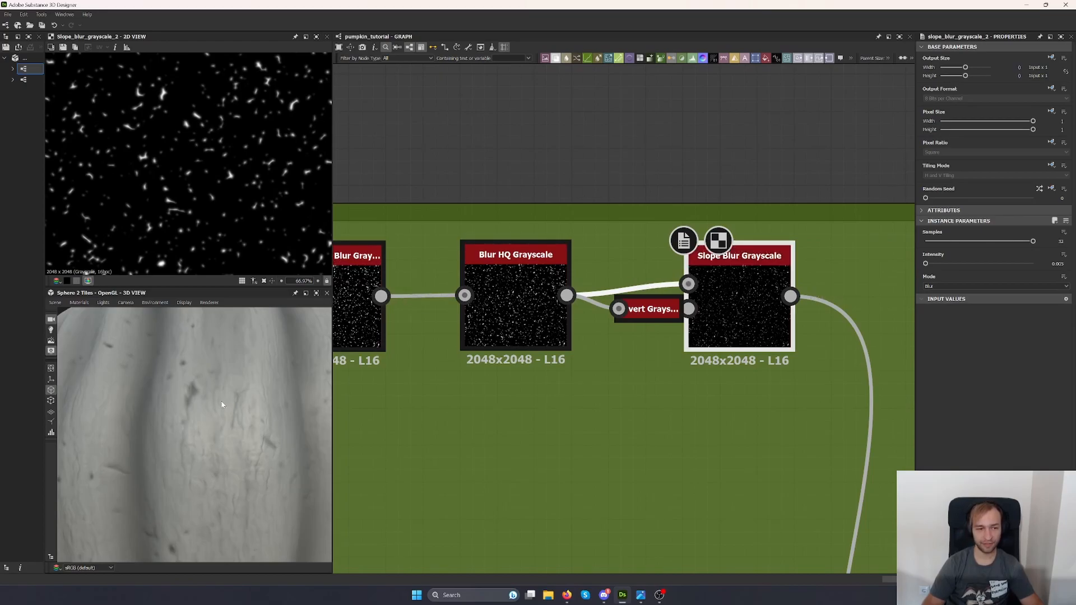
pyautogui.moveTo(221, 404); pyautogui.dragTo(240, 405)
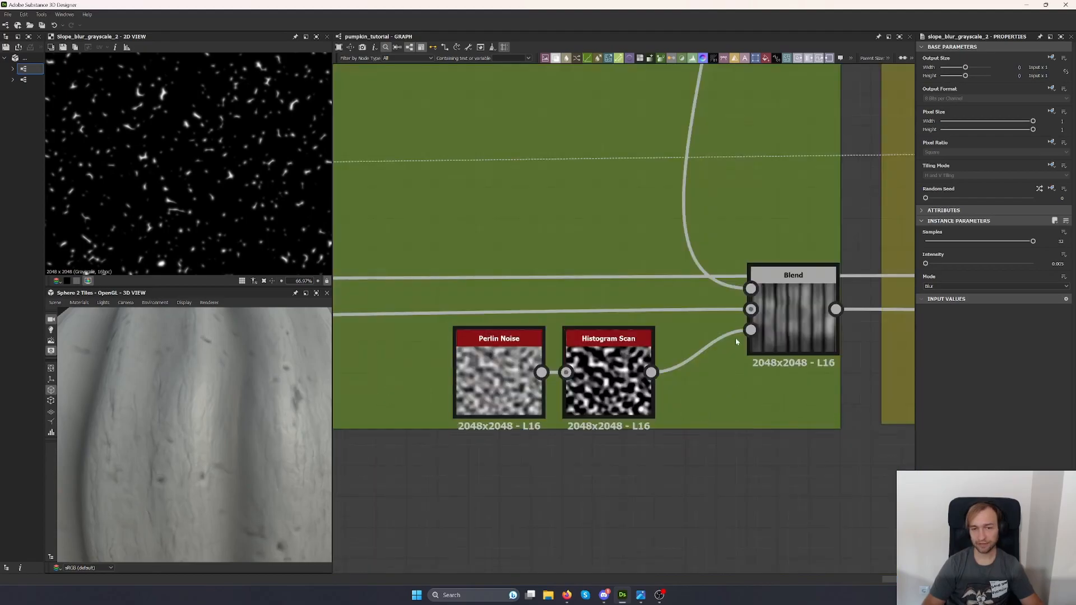
# Preview the "Small dents" Blend and the Perlin Noise and Histogram Scan nodes masking its opacity, and check the dented sphere.
pyautogui.click(794, 326)
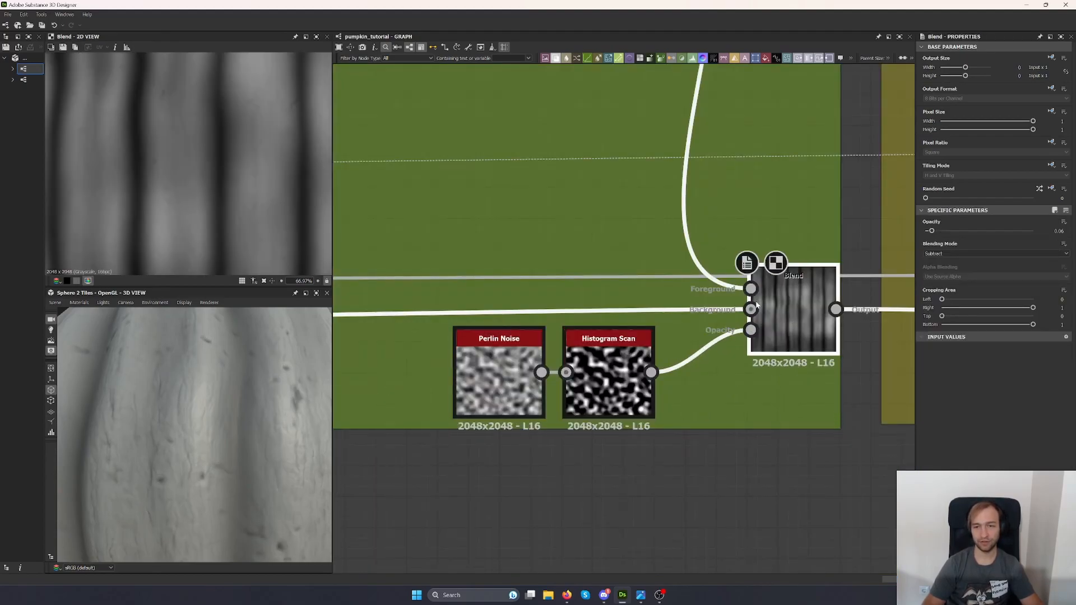
pyautogui.click(489, 383)
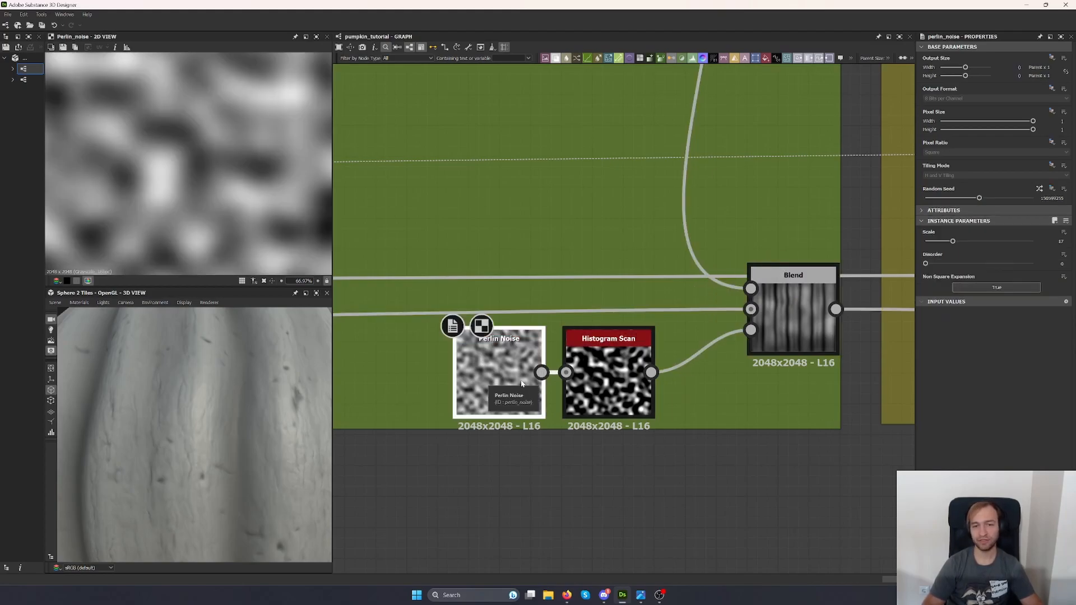
pyautogui.click(608, 381)
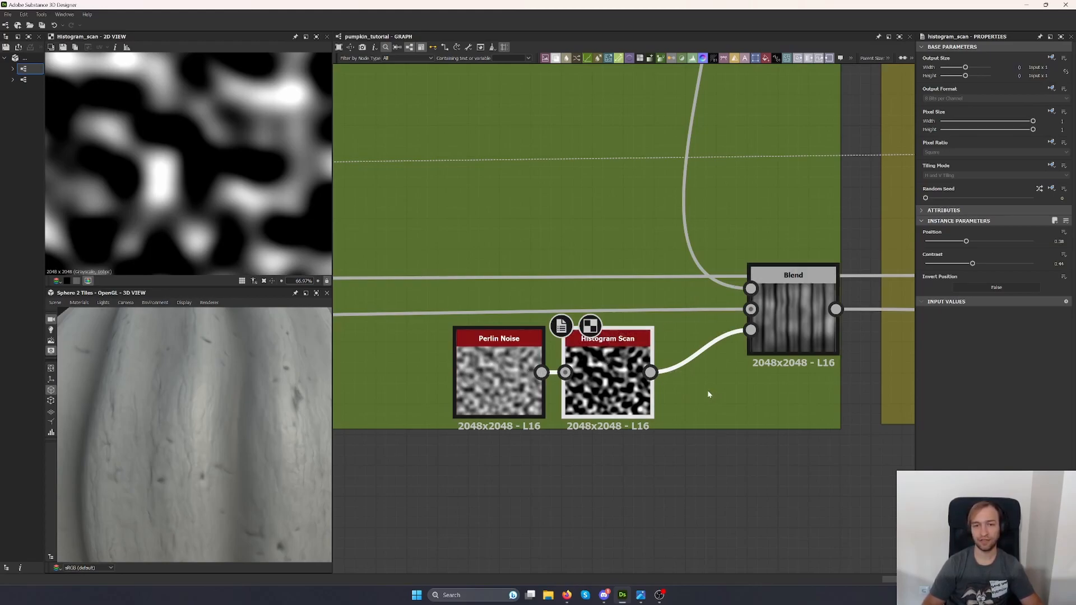
pyautogui.click(794, 333)
pyautogui.scroll(-5, 100, 442)
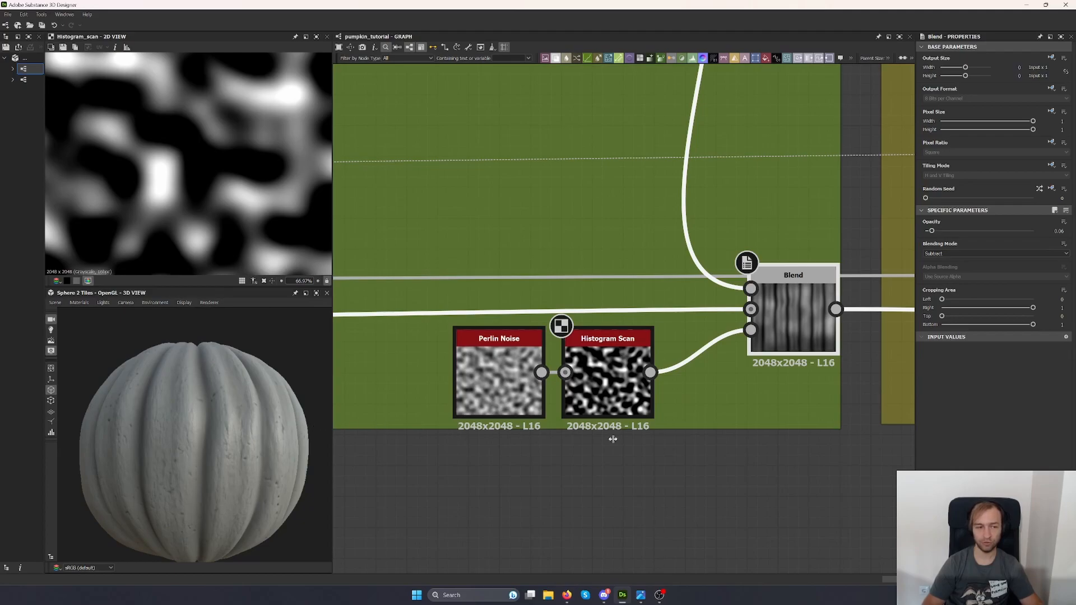
# Re-enable and preview the final Blend in "Big chonky veins", toggling it off and on to compare the sphere.
pyautogui.moveTo(719, 470); pyautogui.dragTo(545, 466, button='middle')
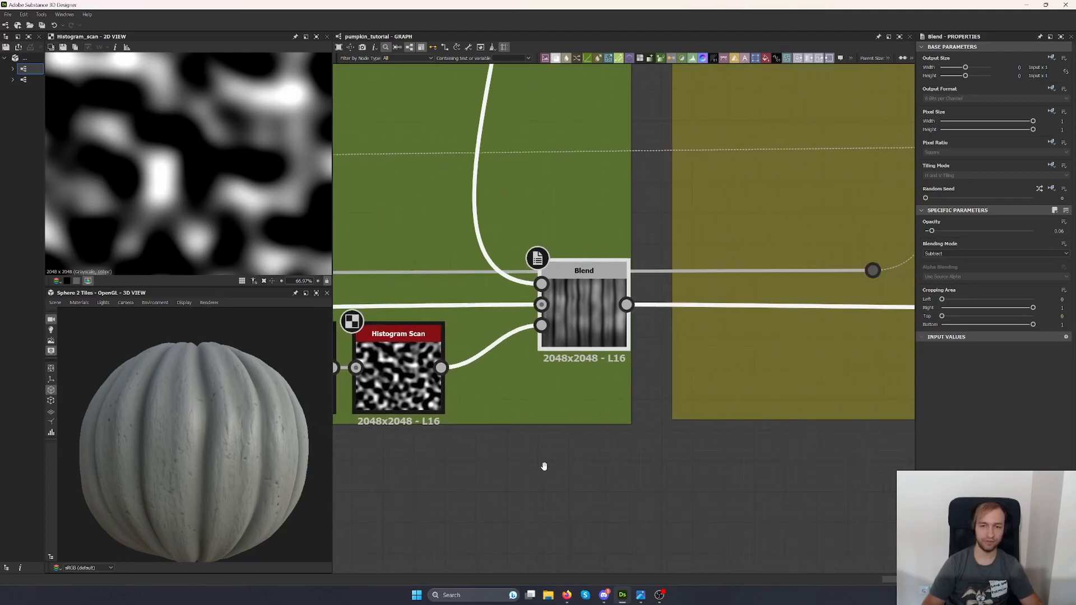
pyautogui.scroll(-5, 613, 475)
pyautogui.moveTo(778, 489); pyautogui.dragTo(472, 447, button='middle')
pyautogui.moveTo(846, 449); pyautogui.dragTo(885, 463, button='middle')
pyautogui.moveTo(880, 401); pyautogui.dragTo(703, 370, button='middle')
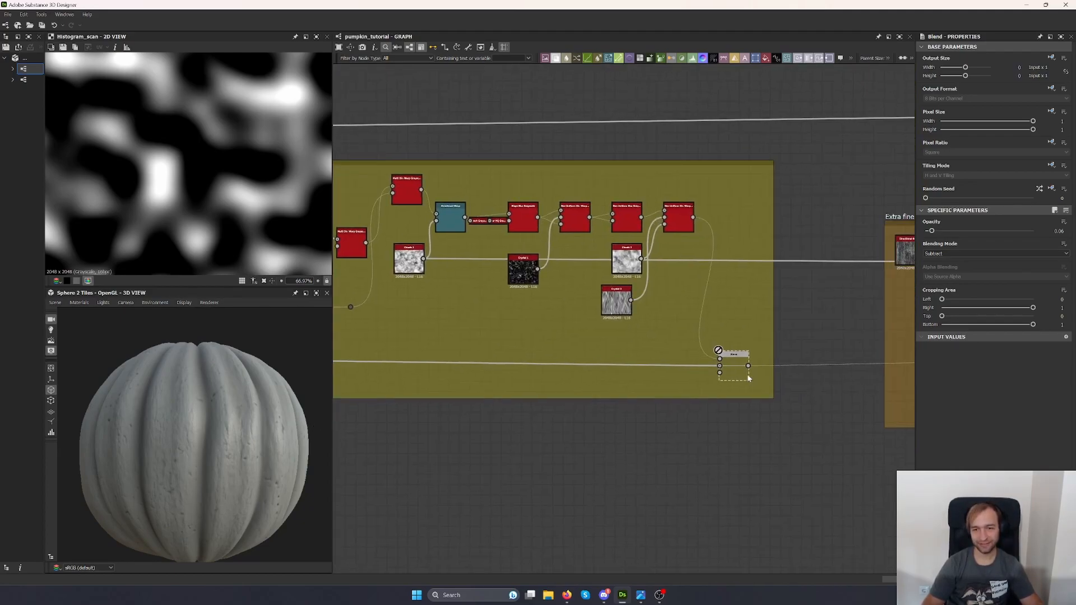
pyautogui.scroll(4, 749, 374)
pyautogui.doubleClick(734, 368)
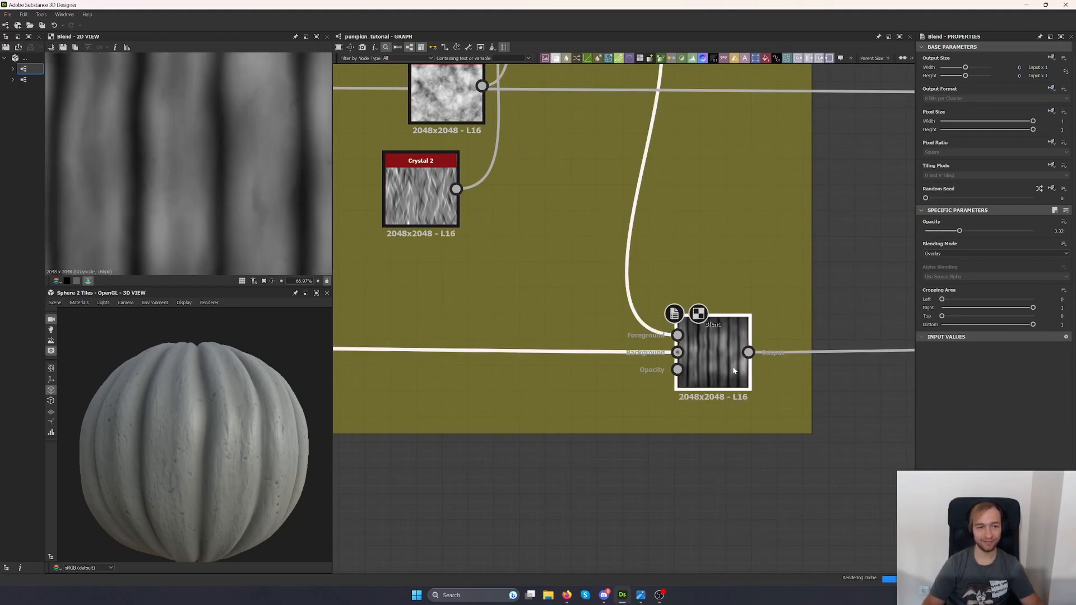
pyautogui.moveTo(141, 430); pyautogui.dragTo(220, 433)
pyautogui.hotkey('shift', 'd')
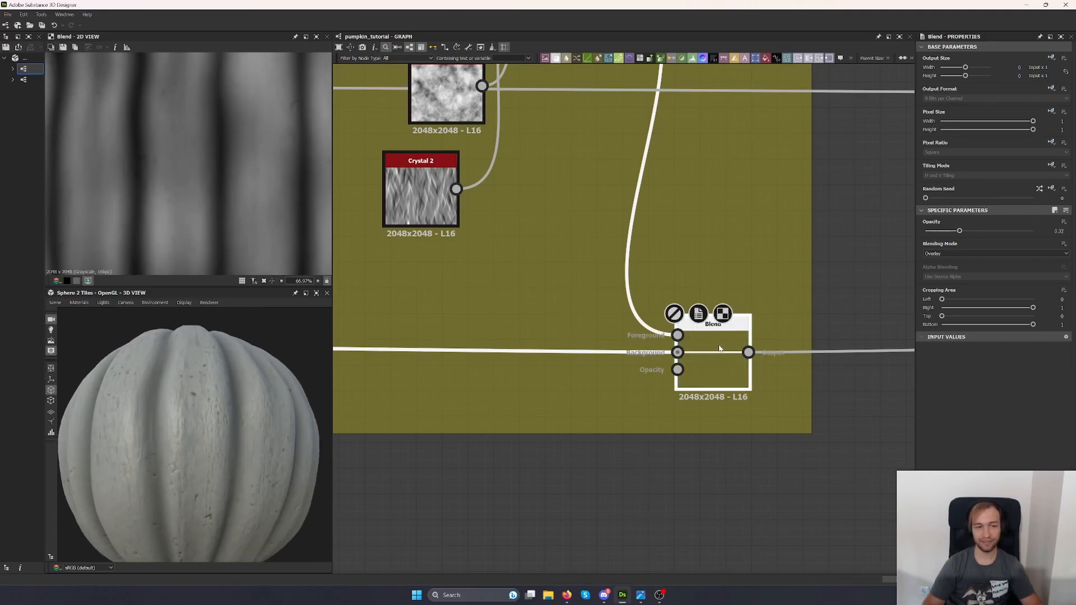
pyautogui.hotkey('shift', 'd')
# Exaggerate the "Big chonky veins" Blend by trying opacities of 1 and about 0.96, and inspect the whole sphere.
pyautogui.moveTo(999, 231); pyautogui.dragTo(1036, 232)
pyautogui.scroll(-2, 259, 435)
pyautogui.moveTo(259, 432); pyautogui.dragTo(288, 423)
pyautogui.scroll(2, 304, 433)
pyautogui.scroll(-2, 288, 426)
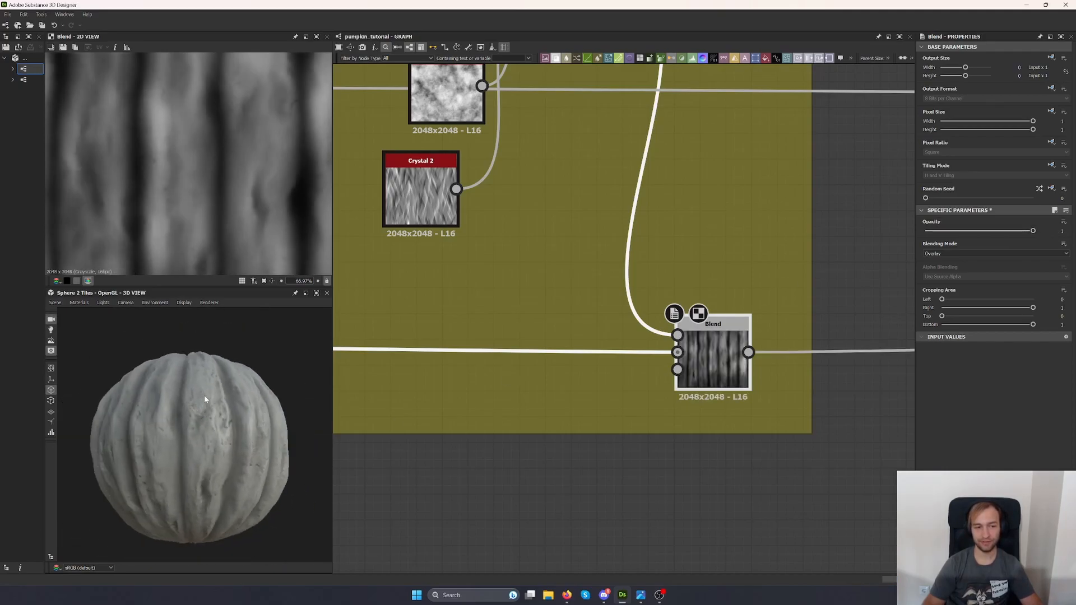
pyautogui.moveTo(992, 234); pyautogui.dragTo(1030, 232)
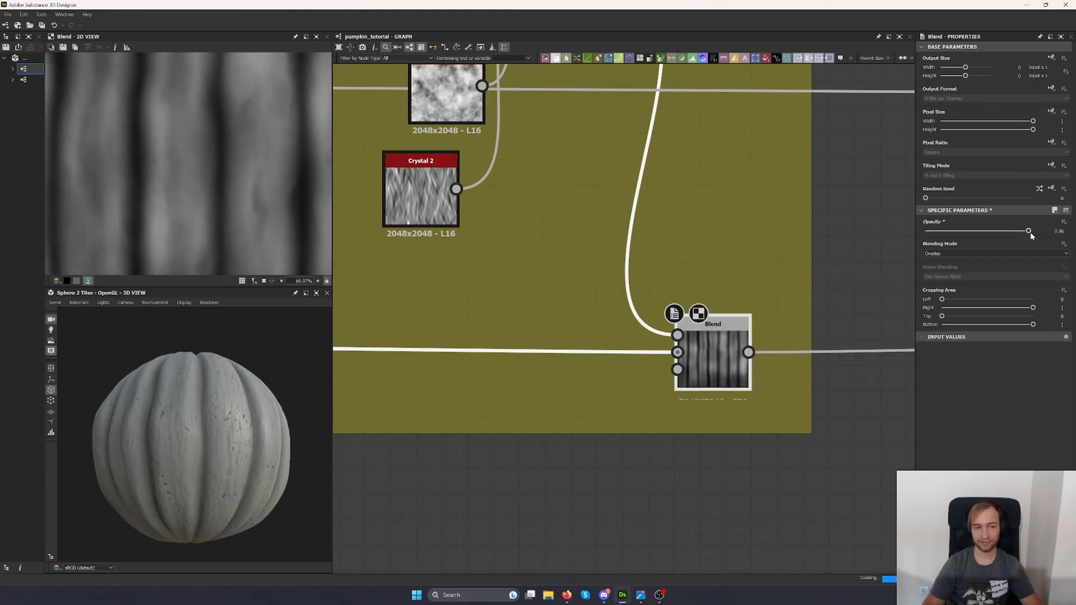
# Disable the warp and blur nodes along the "Big chonky veins" chain, leaving its noise sources and final Blend active.
pyautogui.moveTo(591, 223); pyautogui.dragTo(718, 365, button='middle')
pyautogui.scroll(-3, 718, 365)
pyautogui.moveTo(785, 207); pyautogui.dragTo(390, 230)
pyautogui.hotkey('shift', 'd')
pyautogui.moveTo(433, 301); pyautogui.dragTo(663, 300, button='middle')
pyautogui.click(544, 206)
pyautogui.hotkey('shift', 'd')
pyautogui.click(468, 274)
pyautogui.hotkey('shift', 'd')
pyautogui.moveTo(413, 247); pyautogui.dragTo(577, 270, button='middle')
pyautogui.click(568, 235)
pyautogui.hotkey('shift', 'd')
# Preview Directional Noise 4, re-enable and preview the first Non Uniform Blur Grayscale in "Big chonky veins", and inspect the sphere up close.
pyautogui.doubleClick(514, 227)
pyautogui.scroll(-3, 211, 176)
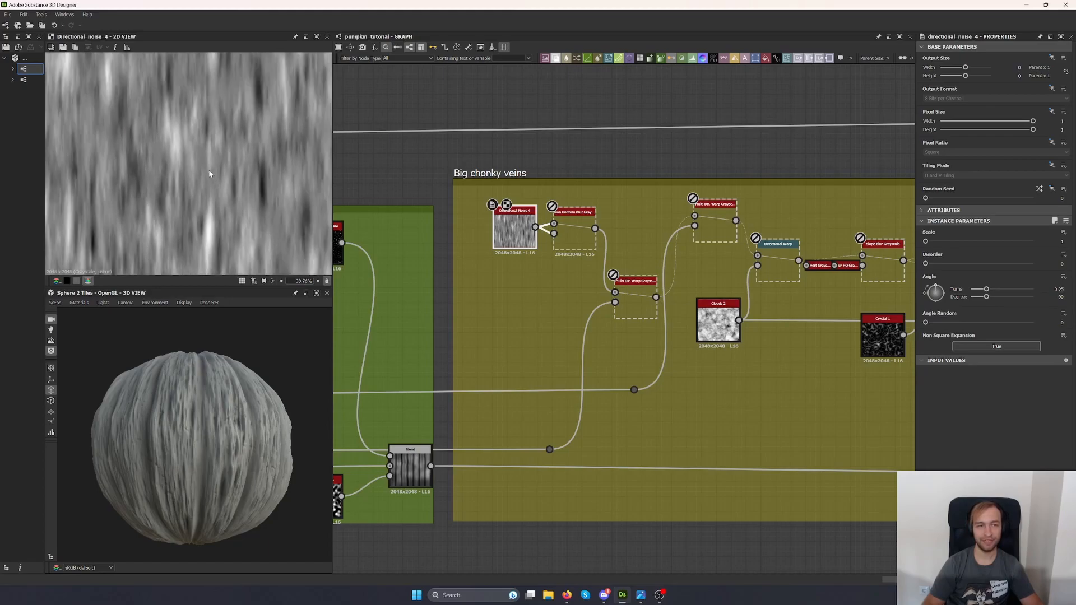
pyautogui.doubleClick(586, 231)
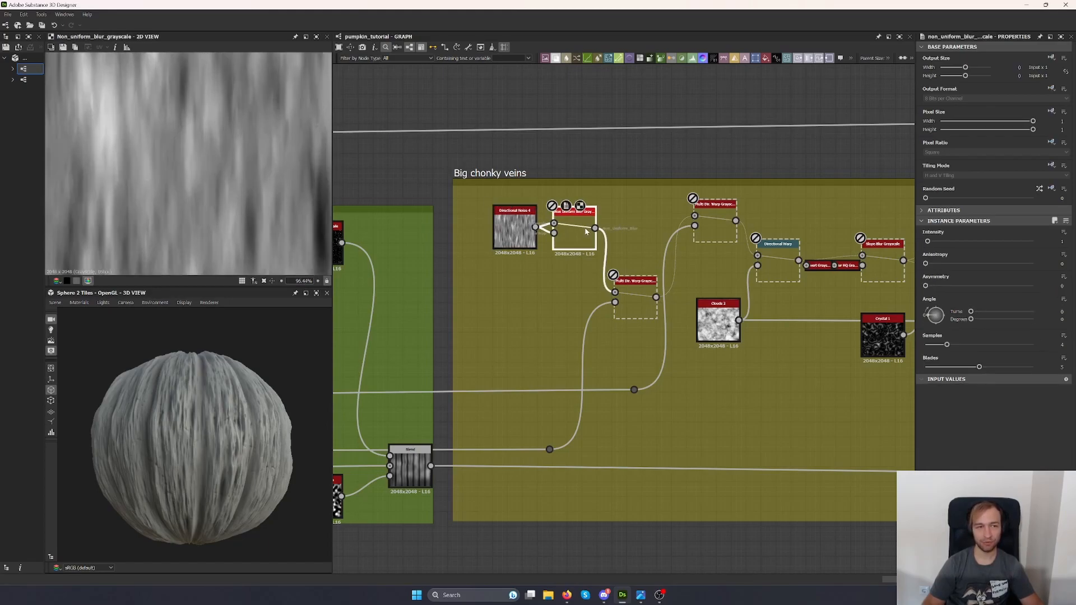
pyautogui.hotkey('shift', 'd')
pyautogui.scroll(4, 130, 468)
pyautogui.moveTo(130, 468); pyautogui.dragTo(120, 466)
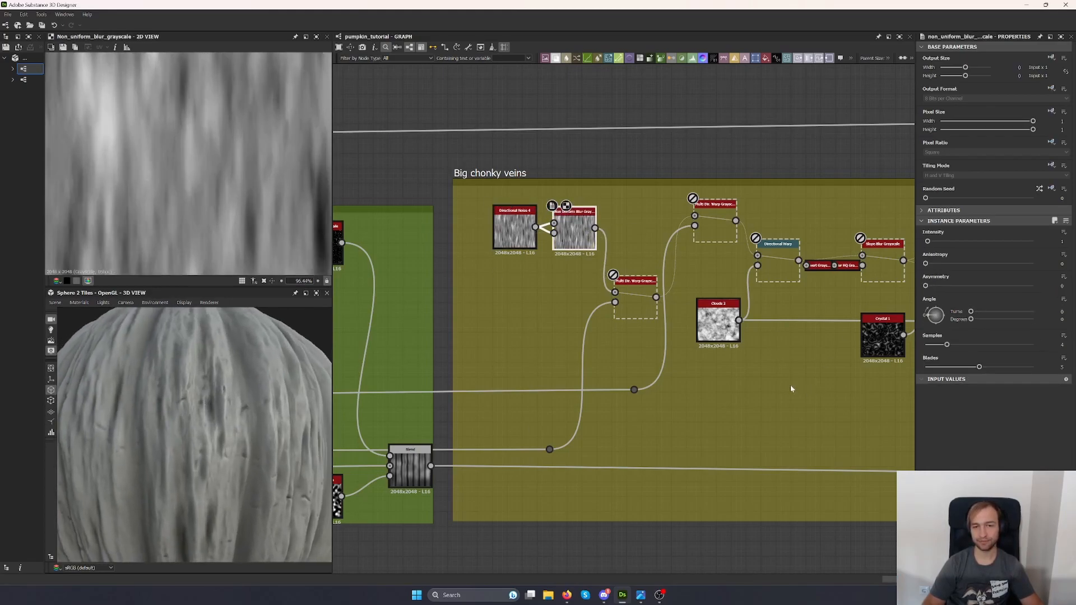
# Re-enable both Multi Directional Warp Grayscale nodes in "Big chonky veins" and preview the first one's output.
pyautogui.doubleClick(632, 292)
pyautogui.hotkey('shift', 'd')
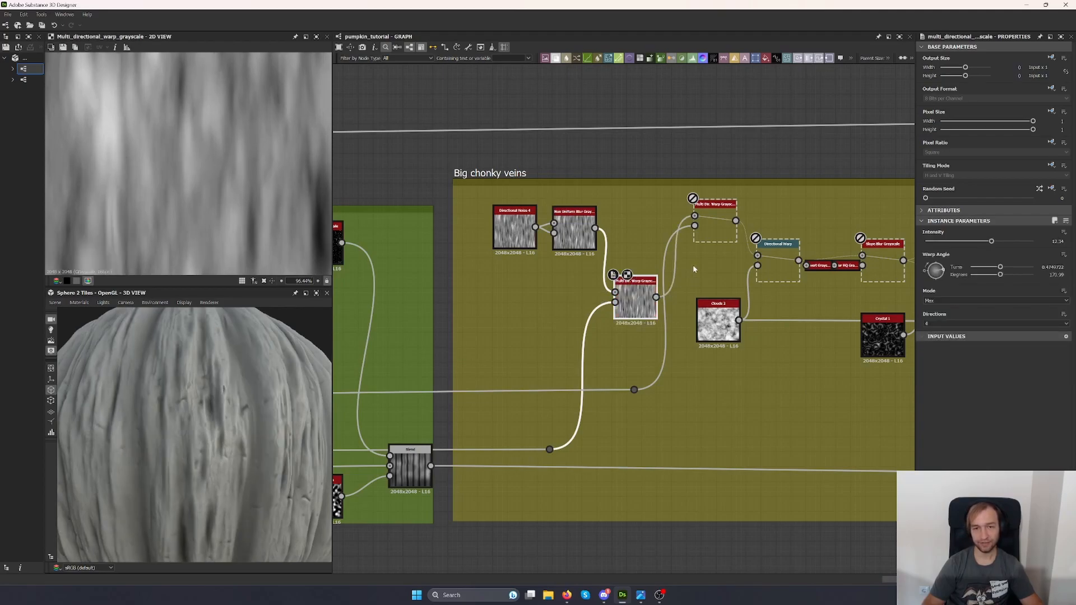
pyautogui.click(715, 217)
pyautogui.hotkey('shift', 'd')
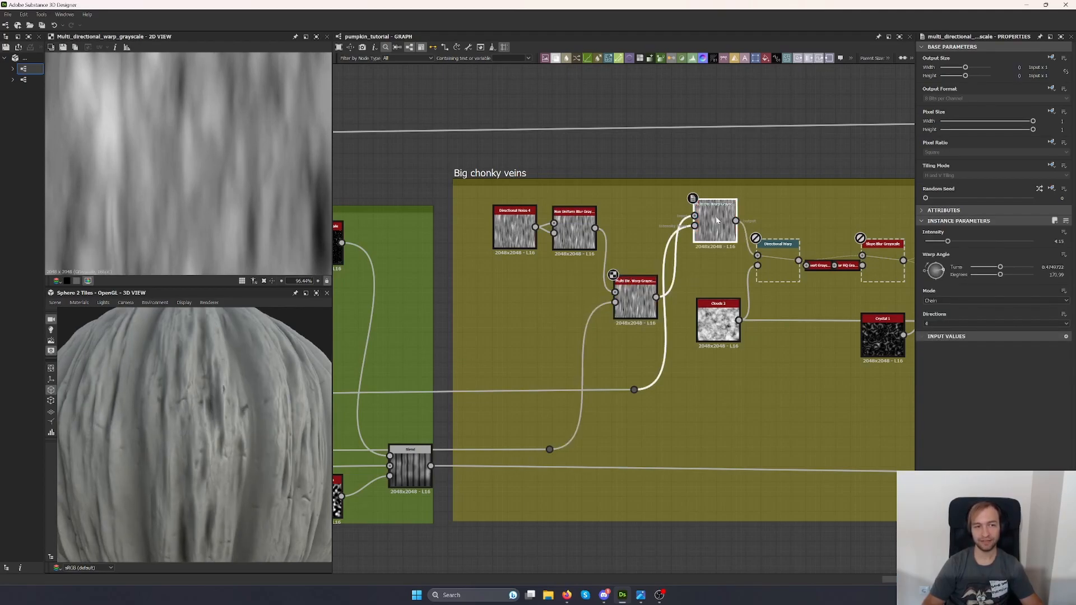
# Compare the two Multi Directional Warp outputs and rotate the second one's warp angle to about -46 degrees.
pyautogui.click(636, 300)
pyautogui.doubleClick(730, 238)
pyautogui.doubleClick(643, 304)
pyautogui.doubleClick(726, 234)
pyautogui.moveTo(937, 273); pyautogui.dragTo(926, 284)
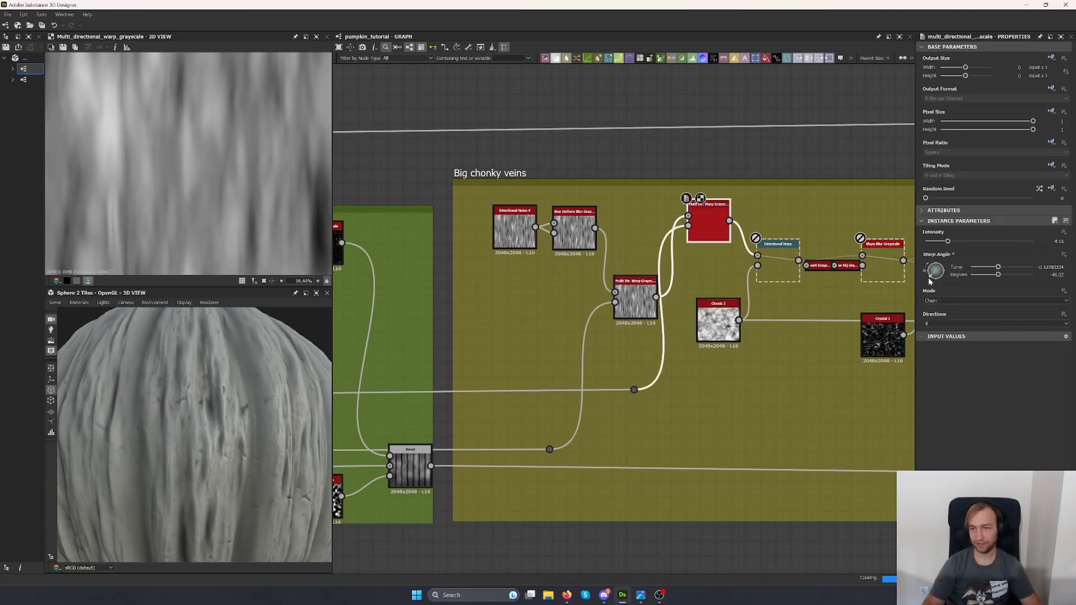
# Re-enable and preview the Directional Warp in "Big chonky veins" and review its place among the earlier graph sections.
pyautogui.moveTo(796, 355); pyautogui.dragTo(641, 351, button='middle')
pyautogui.click(625, 264)
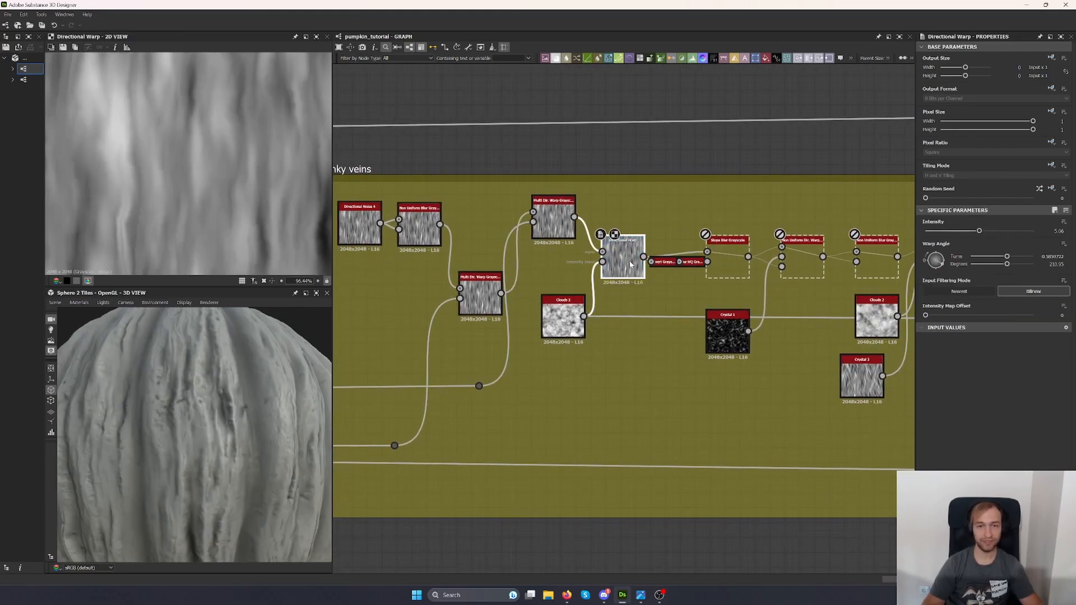
pyautogui.scroll(-5, 631, 265)
pyautogui.moveTo(649, 339); pyautogui.dragTo(807, 337, button='middle')
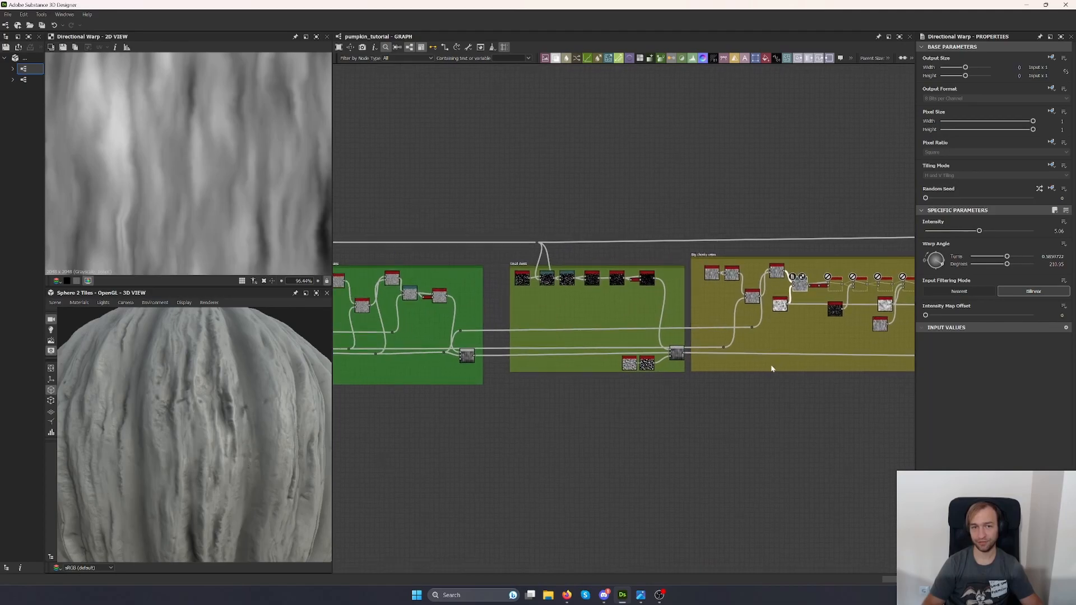
pyautogui.scroll(-2, 422, 201)
pyautogui.moveTo(434, 229); pyautogui.dragTo(566, 204)
# Add a new Slope Blur Grayscale above the disabled one and feed its grayscale input from the Directional Warp.
pyautogui.scroll(6, 651, 283)
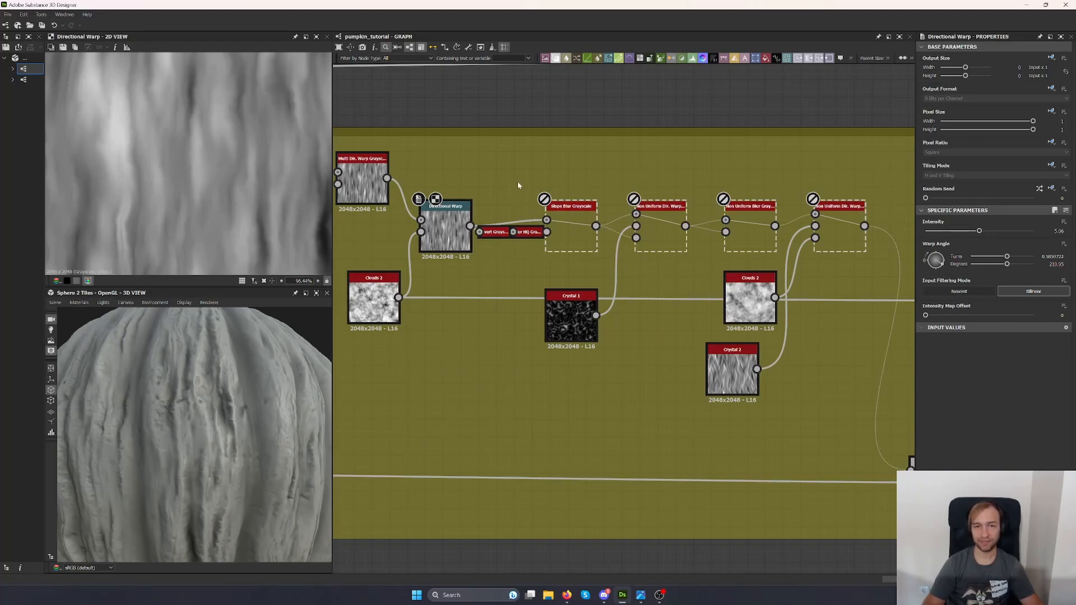
pyautogui.scroll(3, 517, 184)
pyautogui.click(650, 275)
pyautogui.moveTo(551, 145); pyautogui.dragTo(664, 268, button='middle')
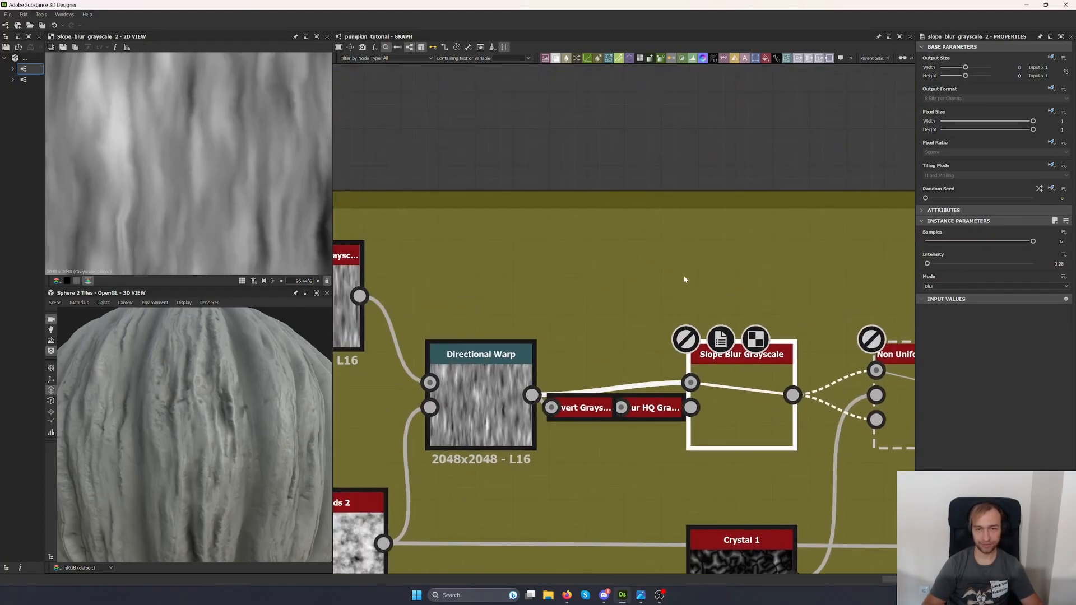
pyautogui.press('space')
pyautogui.write('slope')
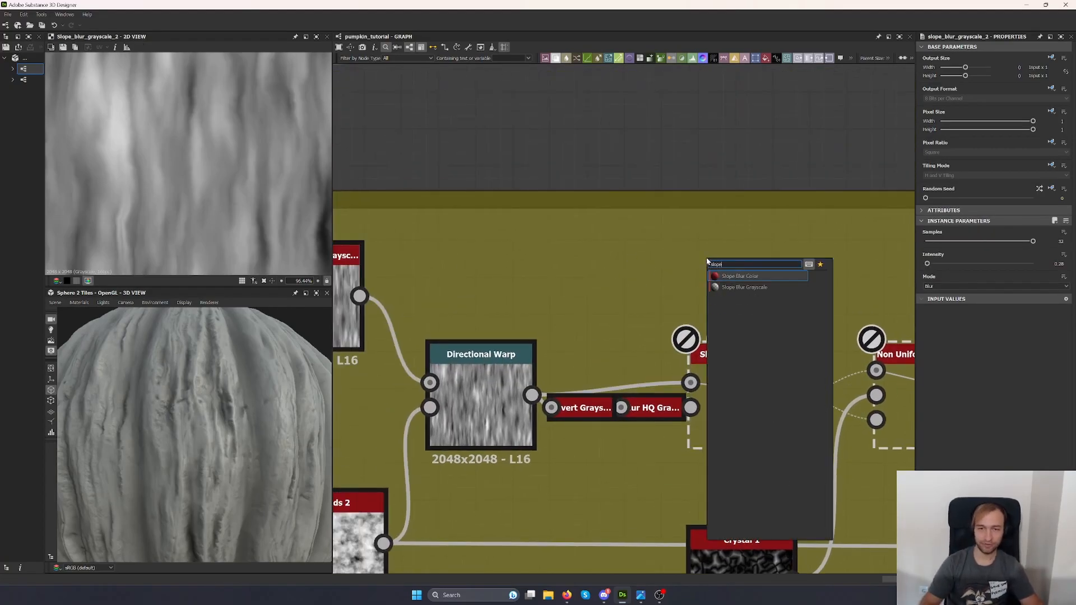
pyautogui.click(746, 286)
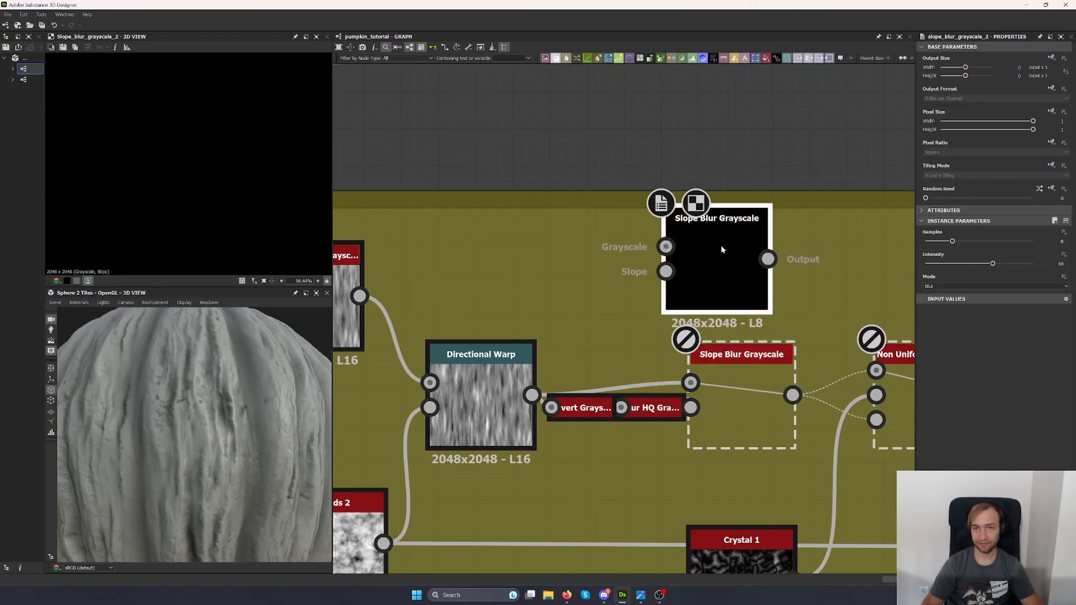
pyautogui.moveTo(715, 257); pyautogui.dragTo(752, 182)
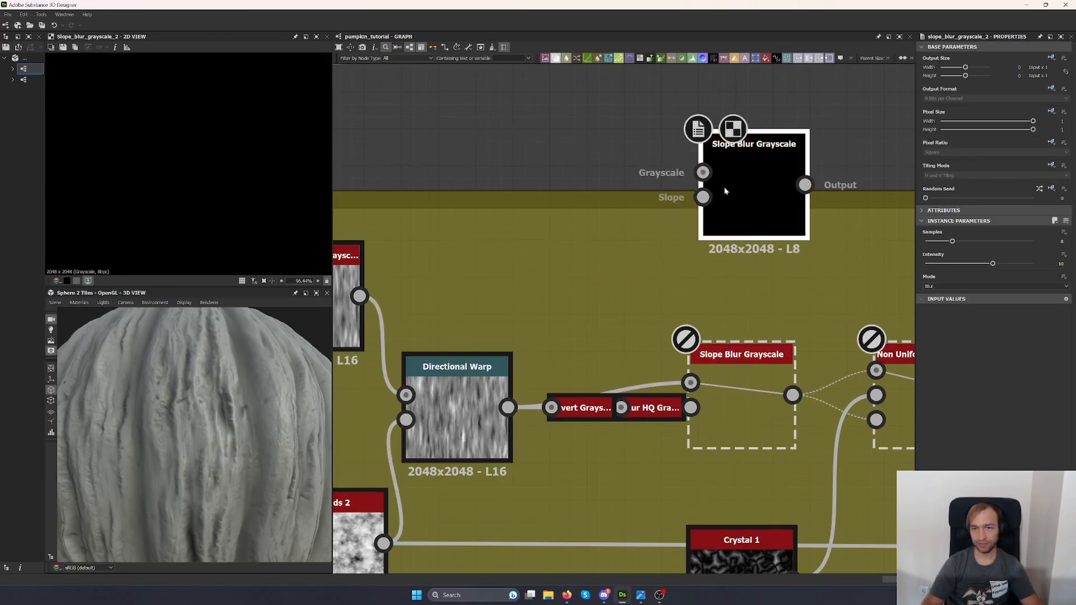
pyautogui.moveTo(508, 407); pyautogui.dragTo(773, 86)
# Add an Invert Grayscale node and connect the Directional Warp's output to it.
pyautogui.press('space')
pyautogui.write('inv')
pyautogui.press('Down')
pyautogui.press('Return')
pyautogui.moveTo(508, 408); pyautogui.dragTo(614, 251)
# Add a Blur HQ Grayscale after the Invert Grayscale, set its intensity to about 0.75, and connect it to the new Slope Blur's slope input.
pyautogui.press('space')
pyautogui.write('blu')
pyautogui.press('Down')
pyautogui.press('Down')
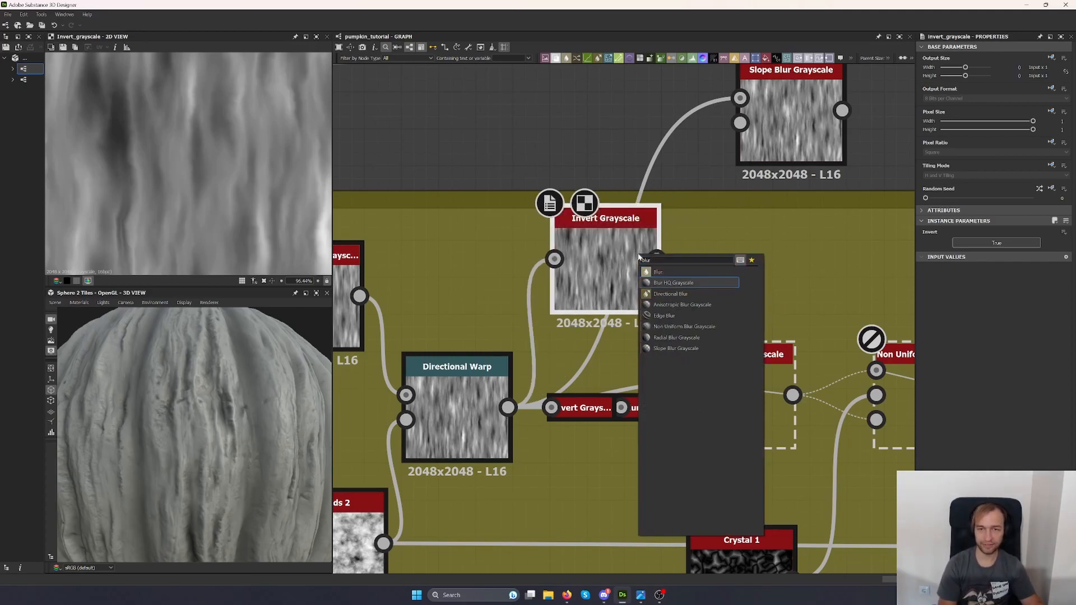
pyautogui.press('Return')
pyautogui.moveTo(995, 242); pyautogui.dragTo(931, 242)
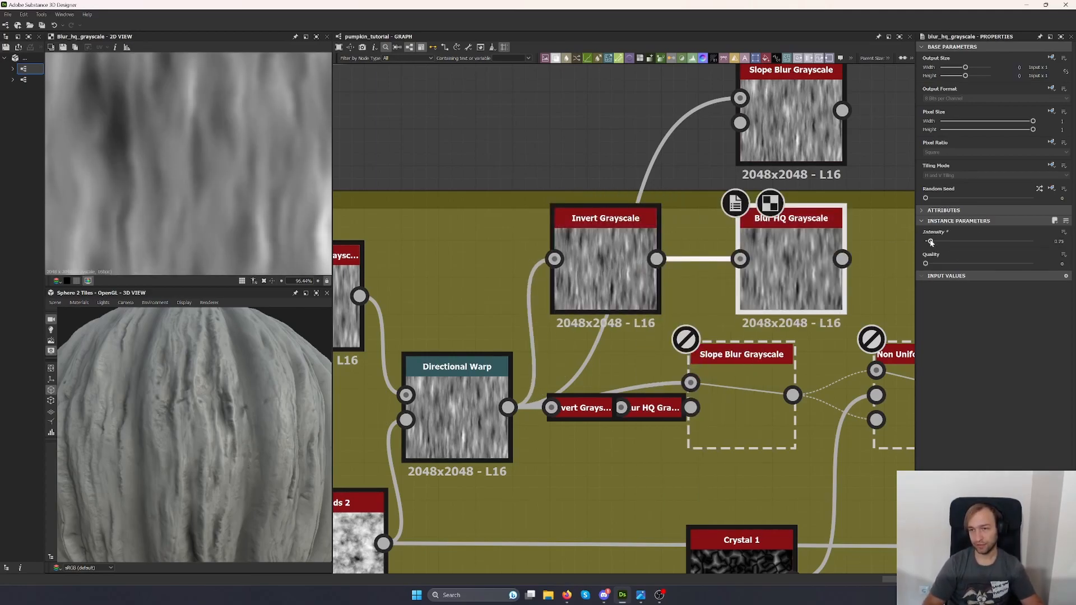
pyautogui.moveTo(842, 259); pyautogui.dragTo(779, 129)
# Preview the new Slope Blur Grayscale, set its samples to 32, and lower its intensity to 0 while comparing the result.
pyautogui.doubleClick(779, 128)
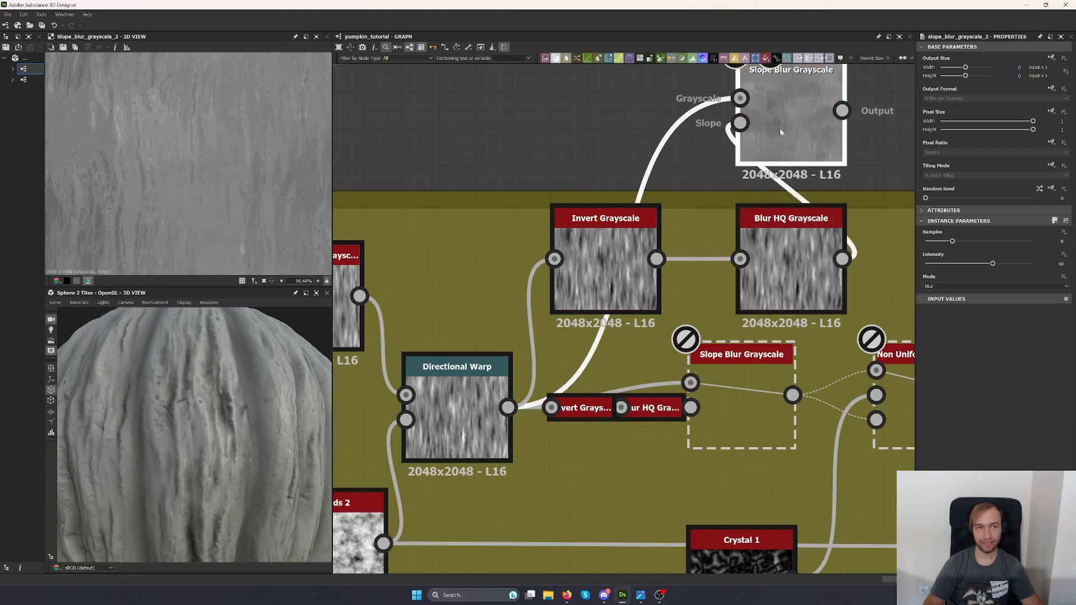
pyautogui.moveTo(1015, 241); pyautogui.dragTo(1034, 241)
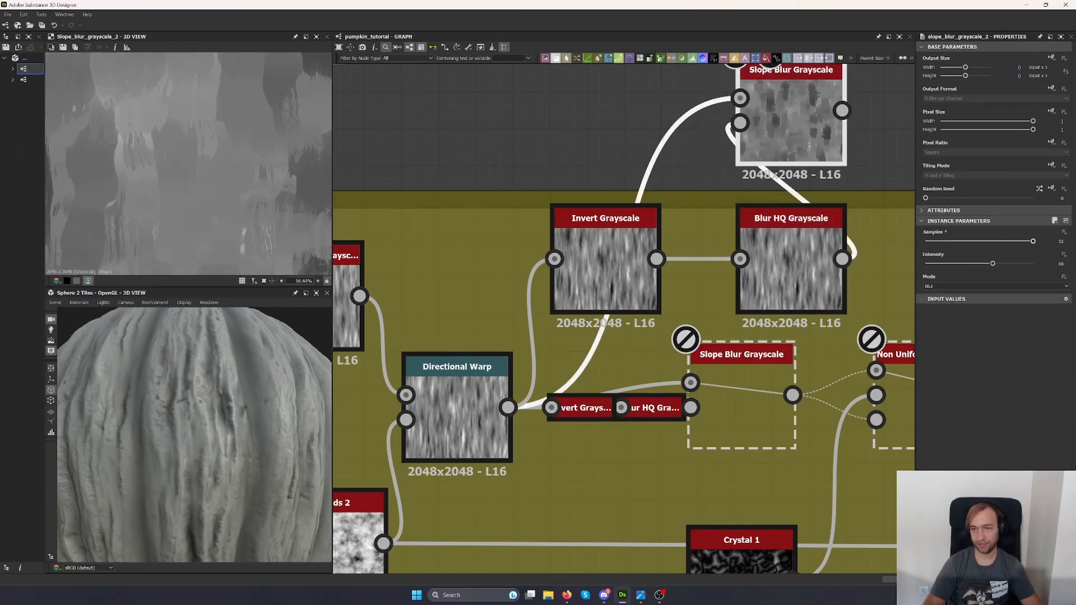
pyautogui.moveTo(935, 268); pyautogui.dragTo(928, 265)
pyautogui.scroll(-4, 222, 204)
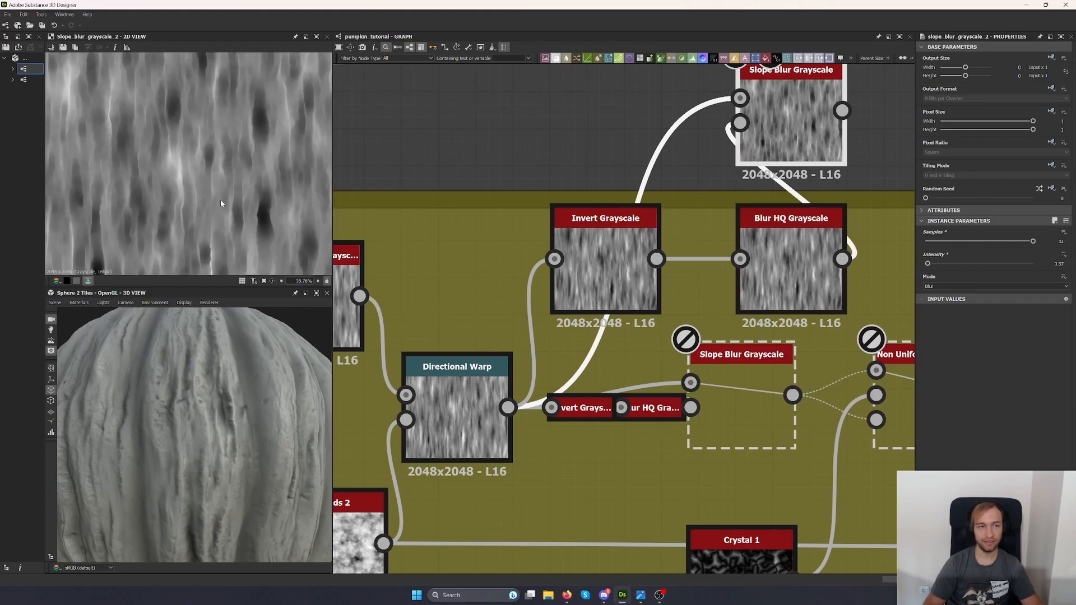
pyautogui.moveTo(928, 266); pyautogui.dragTo(926, 267)
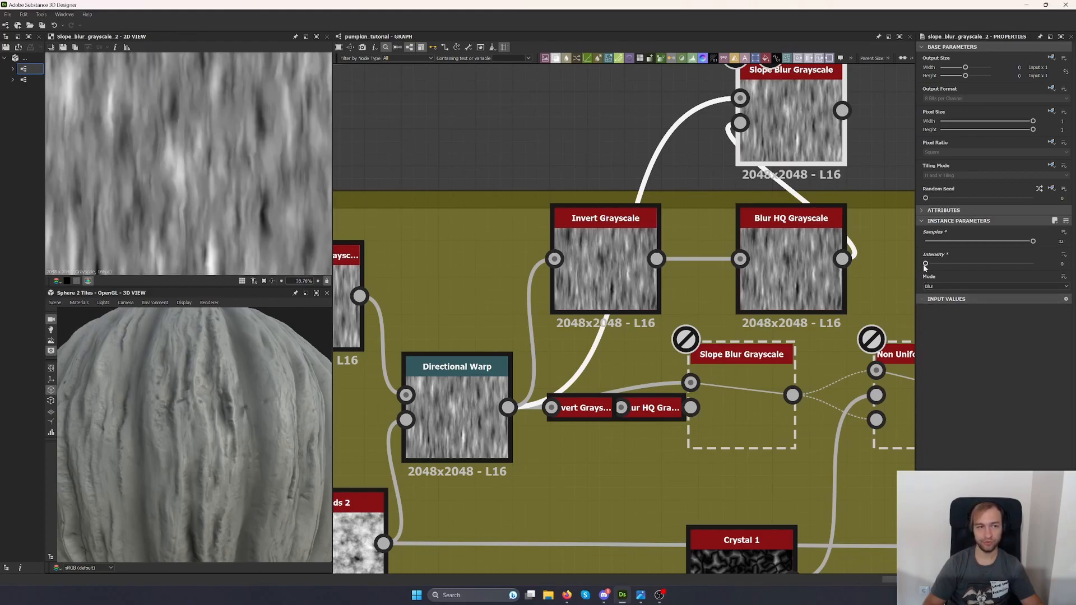
# Transfer the disabled Slope Blur's output links to the new one and delete the old Slope Blur with its docked Invert and Blur HQ nodes.
pyautogui.moveTo(706, 316); pyautogui.dragTo(622, 284, button='middle')
pyautogui.doubleClick(644, 368)
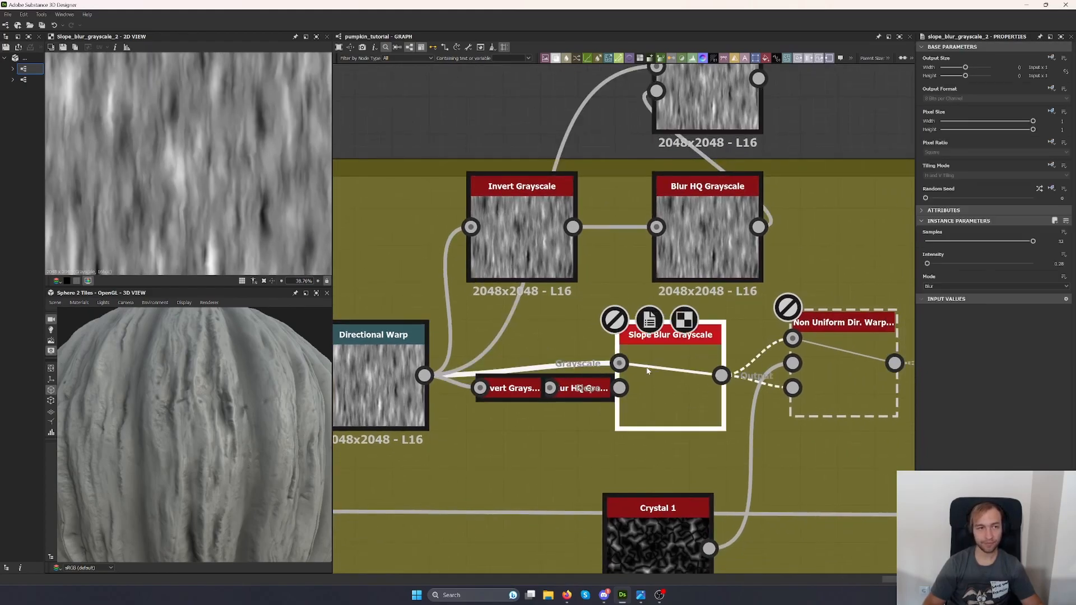
pyautogui.keyDown('shift'); pyautogui.moveTo(731, 380); pyautogui.dragTo(749, 82); pyautogui.keyUp('shift')
pyautogui.moveTo(522, 314); pyautogui.dragTo(656, 389)
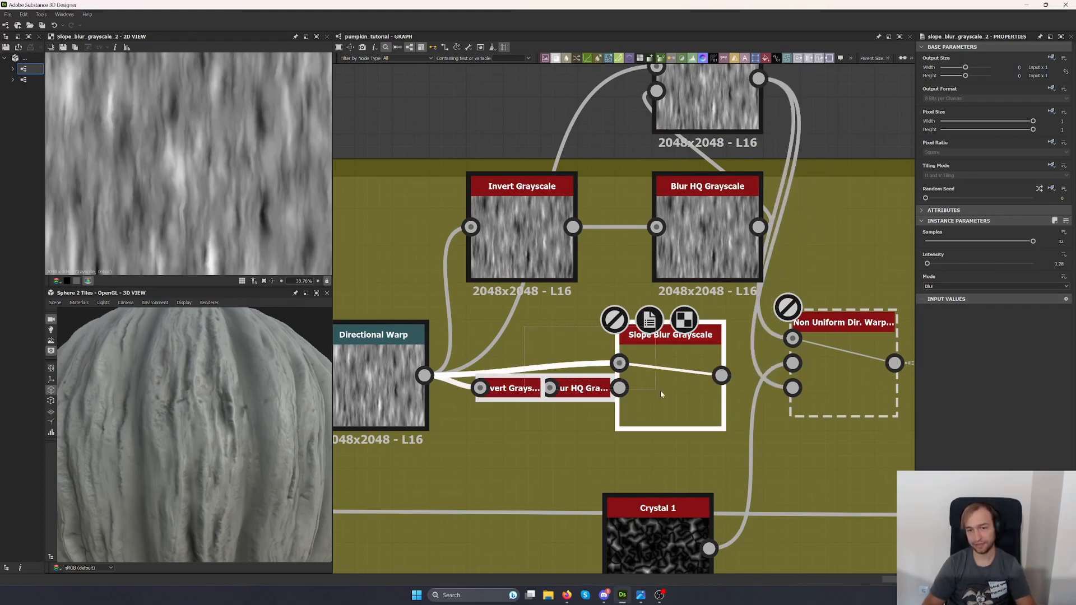
pyautogui.press('Delete')
# Dock the new Invert and Blur HQ Grayscale nodes and move the new Slope Blur into the deleted one's place.
pyautogui.click(539, 234)
pyautogui.press('d')
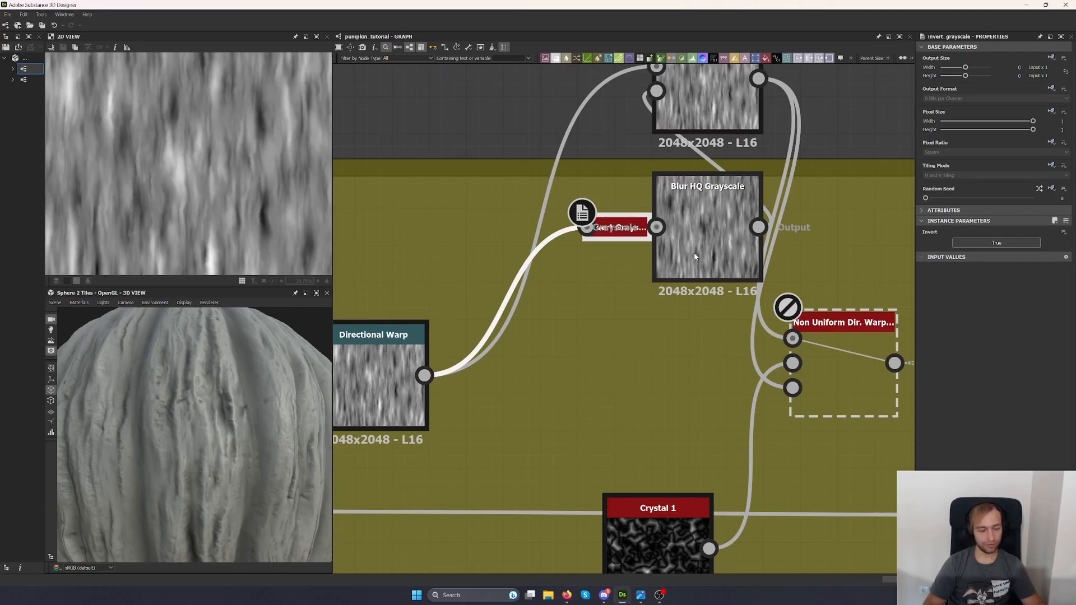
pyautogui.click(696, 257)
pyautogui.press('d')
pyautogui.moveTo(717, 106); pyautogui.dragTo(682, 388)
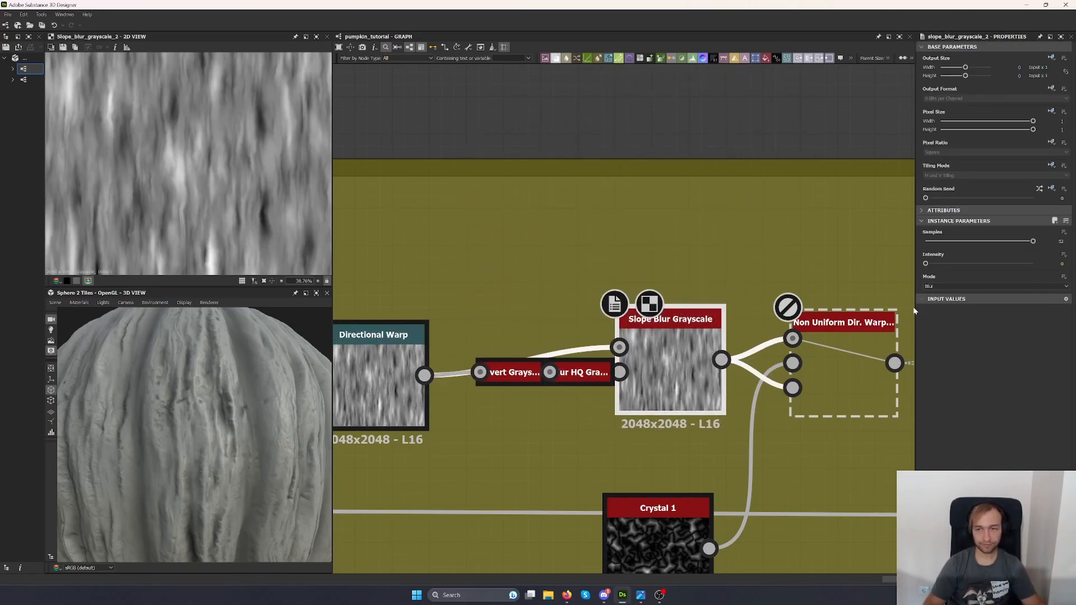
# Set the new Slope Blur Grayscale's intensity to 0.28 and inspect the veins on the sphere.
pyautogui.write('.28')
pyautogui.press('Return')
pyautogui.moveTo(200, 442); pyautogui.dragTo(206, 470)
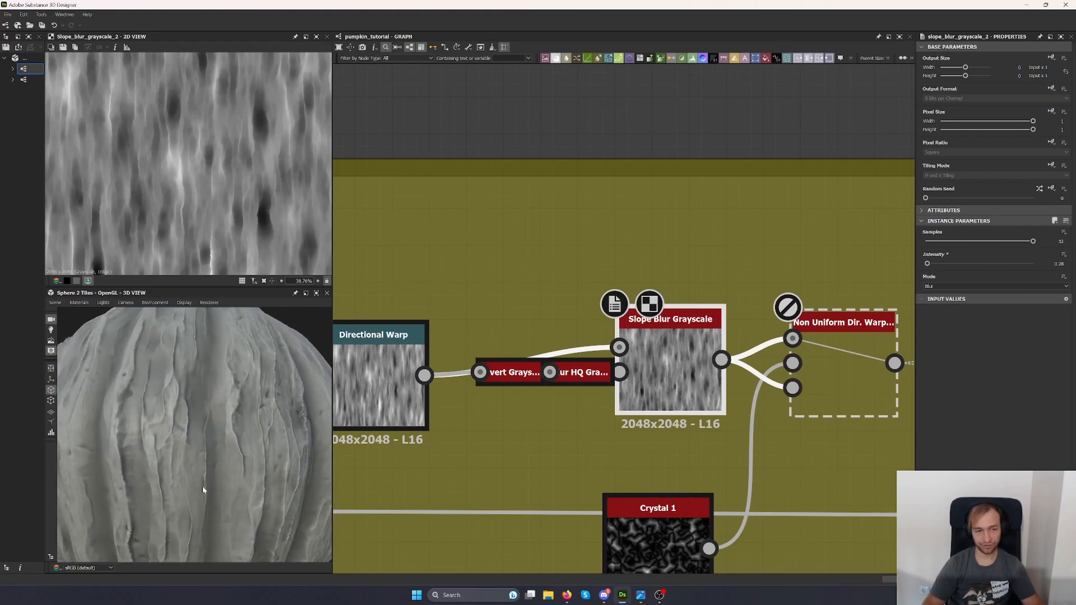
# Re-enable the Non Uniform Directional Warp after the Slope Blur and check the whole sphere.
pyautogui.moveTo(840, 371); pyautogui.dragTo(691, 318, button='middle')
pyautogui.click(707, 310)
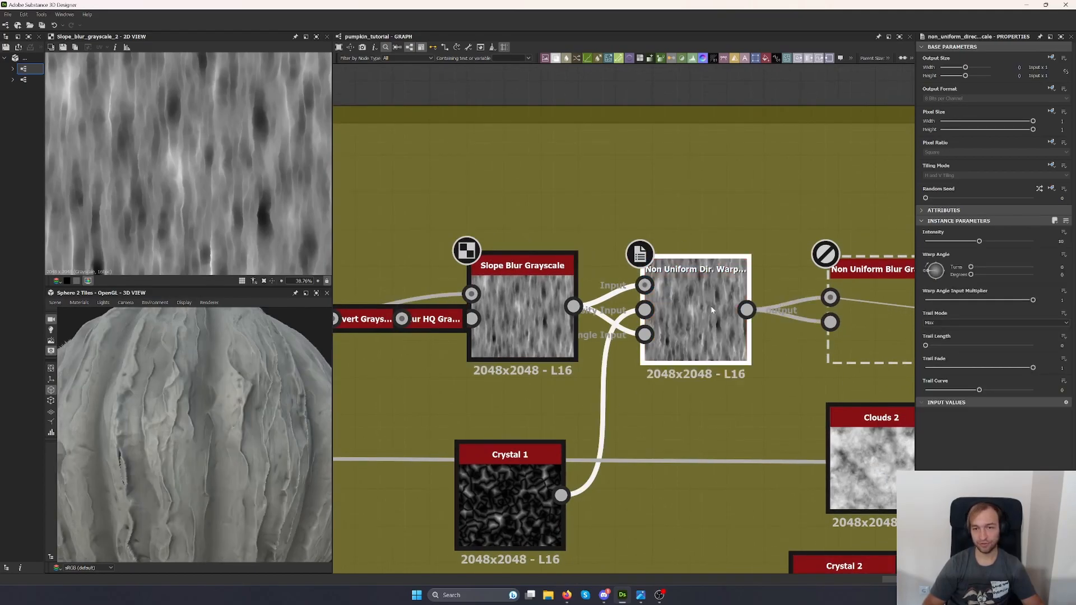
pyautogui.scroll(-5, 193, 432)
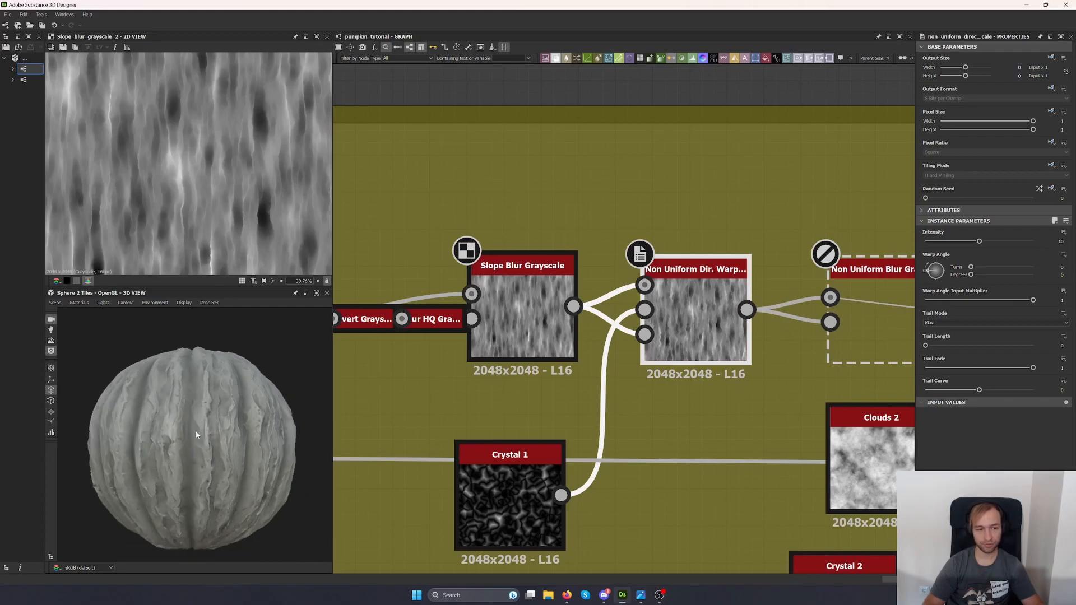
# Re-enable the disabled Non Uniform Blur Grayscale node after the directional warp and preview its output.
pyautogui.moveTo(235, 438); pyautogui.dragTo(188, 436)
pyautogui.scroll(5, 189, 437)
pyautogui.moveTo(774, 439); pyautogui.dragTo(432, 417, button='middle')
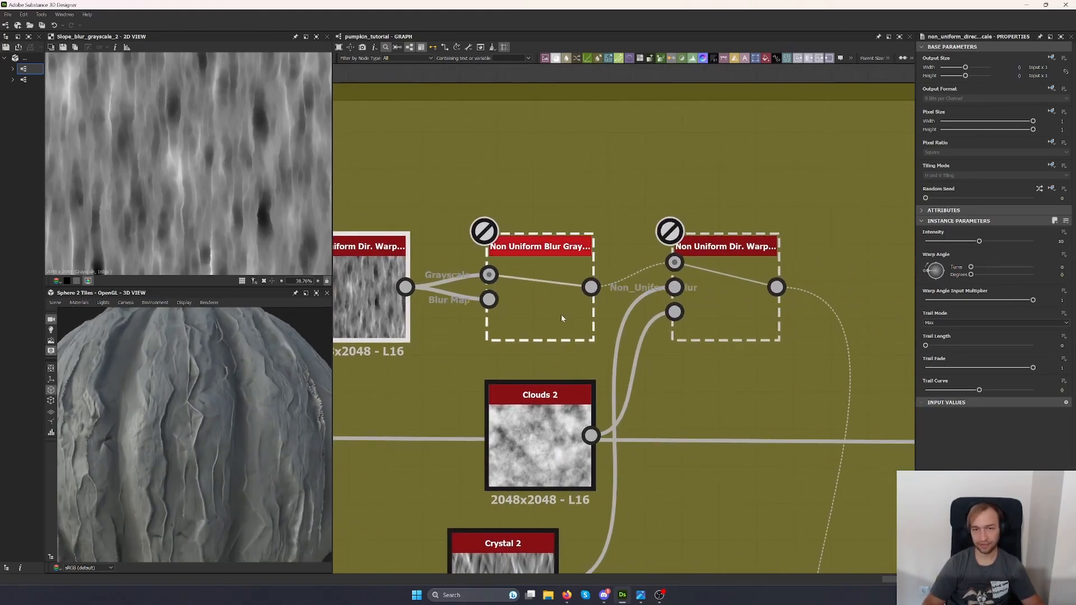
pyautogui.doubleClick(563, 308)
pyautogui.hotkey('shift', 'd')
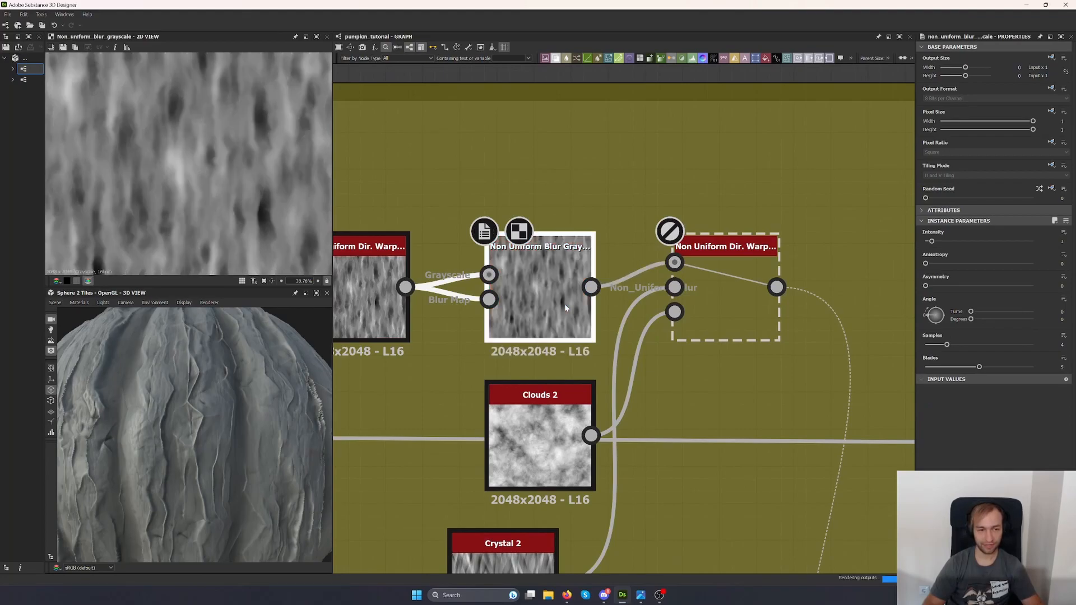
# Re-enable the second Non Uniform Directional Warp node, the one driven by Crystal 2 and Clouds 2.
pyautogui.moveTo(401, 404); pyautogui.dragTo(557, 376, button='middle')
pyautogui.moveTo(211, 412); pyautogui.dragTo(191, 427)
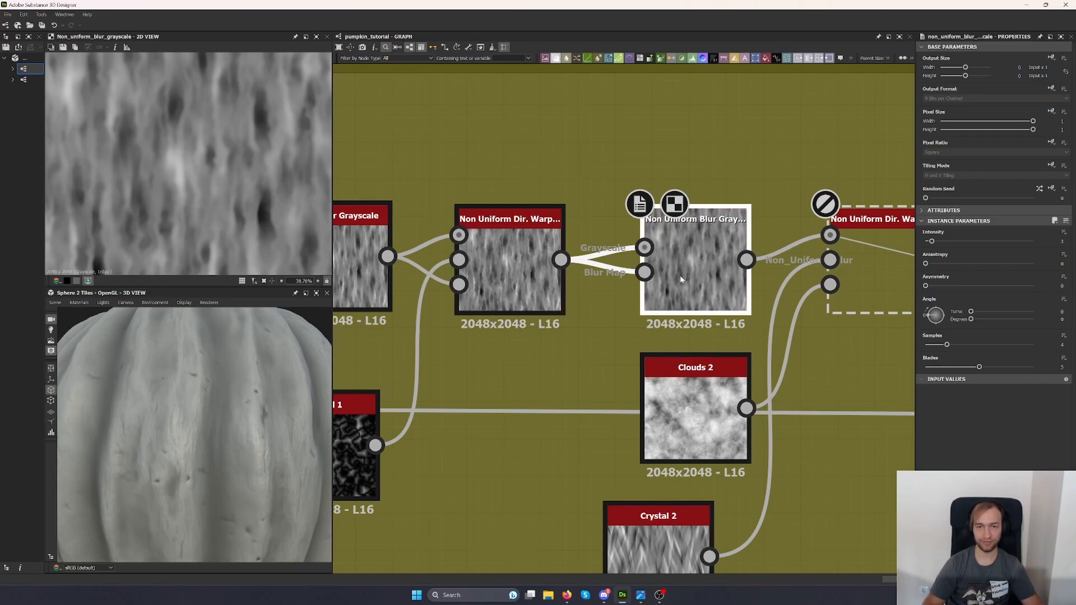
pyautogui.moveTo(863, 364); pyautogui.dragTo(678, 351, button='middle')
pyautogui.click(711, 273)
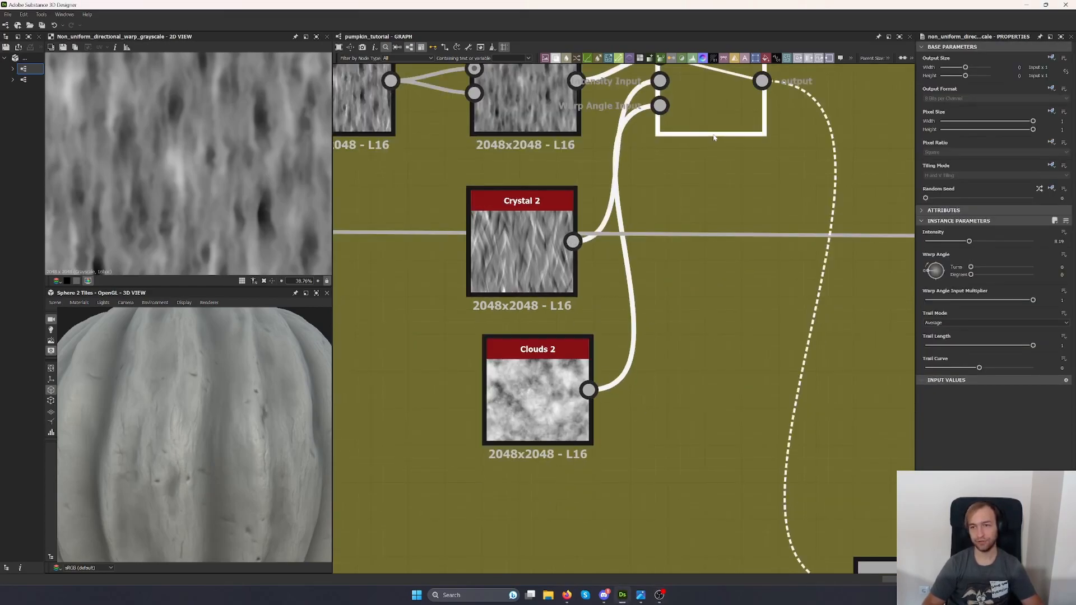
pyautogui.moveTo(711, 143); pyautogui.dragTo(676, 338, button='middle')
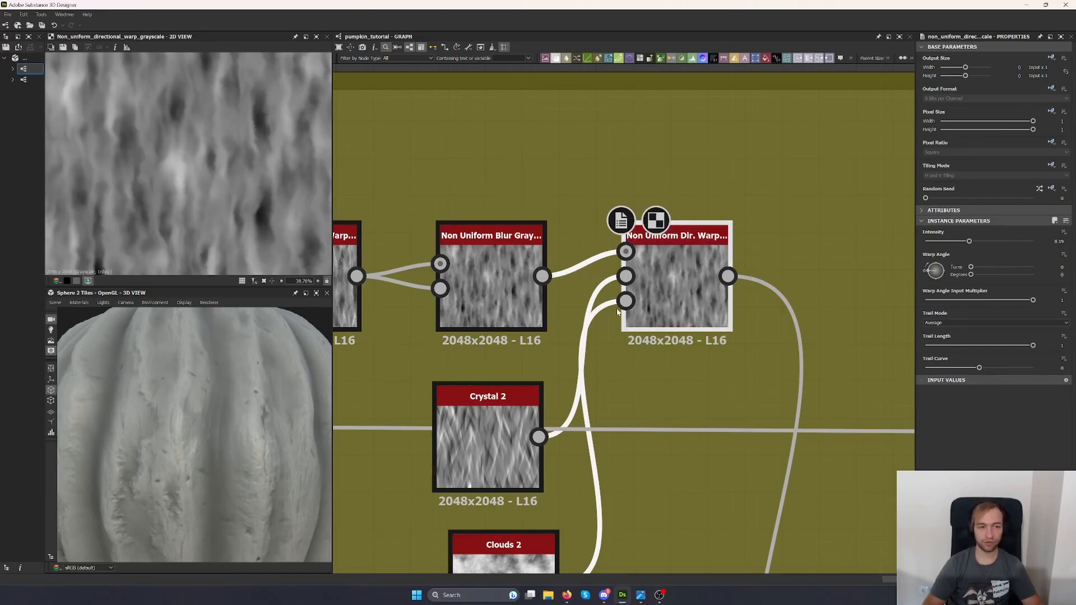
# Set the second non-uniform directional warp's intensity to 11.21 and move its Crystal 2 and Clouds 2 nodes closer below the chain.
pyautogui.hotkey('ctrl', 'z')
pyautogui.hotkey('ctrl', 'z')
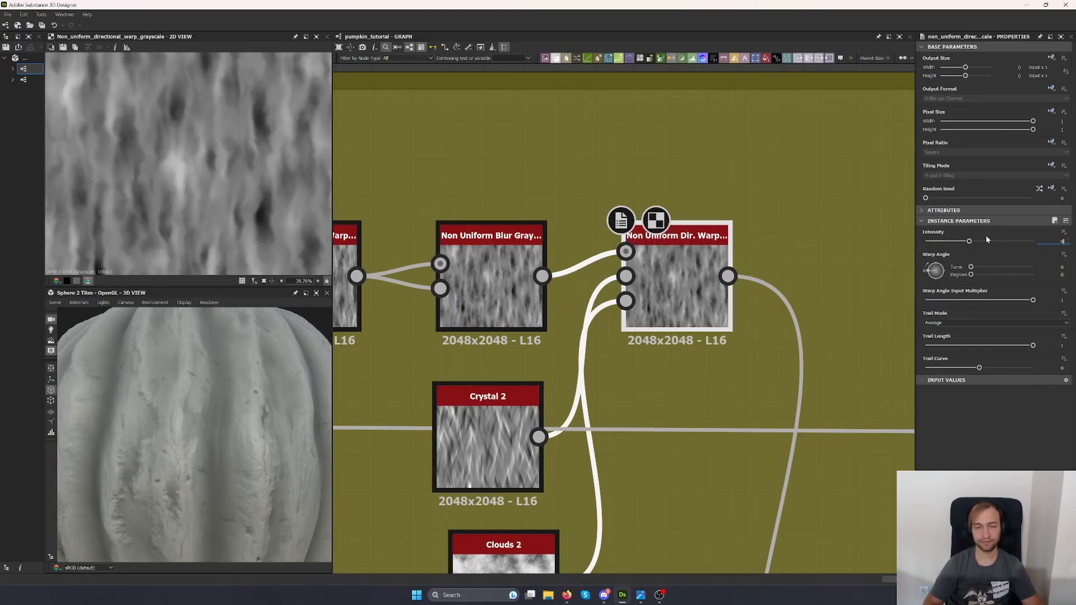
pyautogui.hotkey('ctrl', 'y')
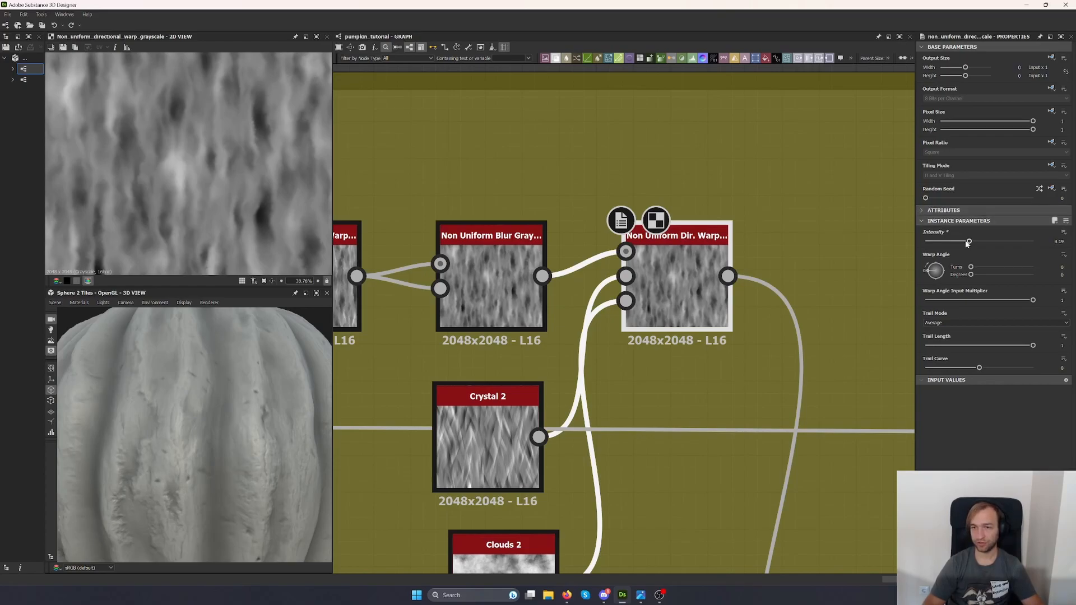
pyautogui.moveTo(968, 243)
pyautogui.mouseDown()
pyautogui.moveTo(998, 251)
pyautogui.moveTo(980, 250)
pyautogui.mouseUp()
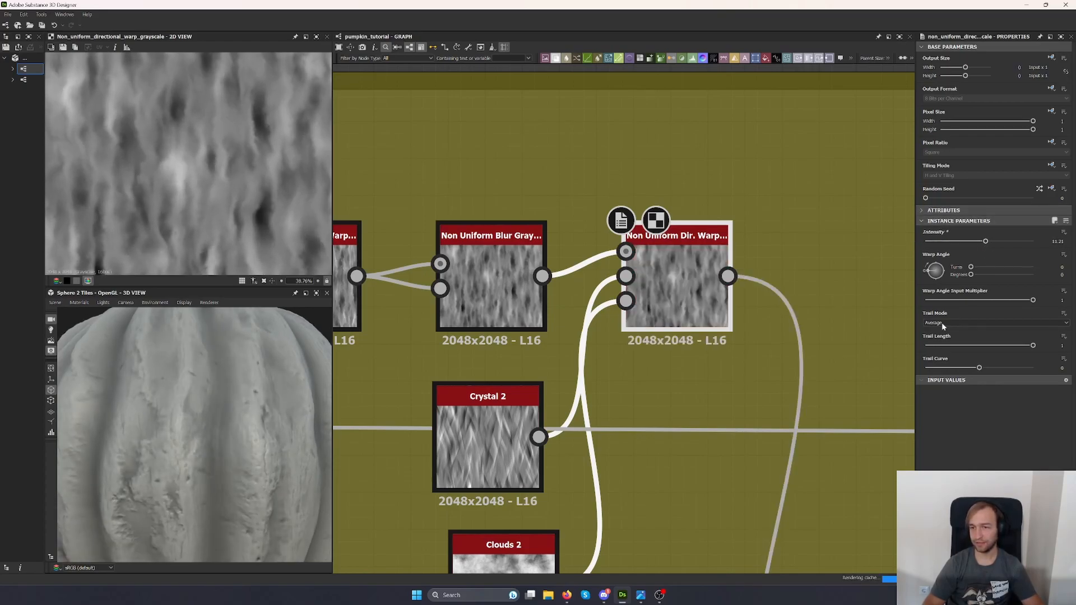
pyautogui.moveTo(1033, 345)
pyautogui.mouseDown()
pyautogui.moveTo(897, 346)
pyautogui.moveTo(1035, 348)
pyautogui.mouseUp()
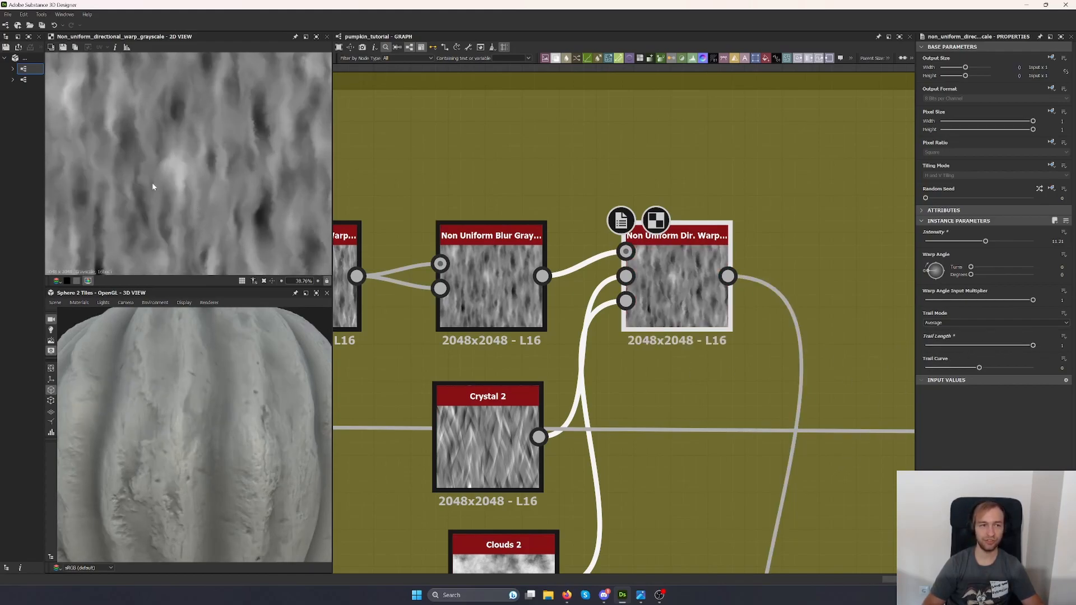
pyautogui.moveTo(469, 447); pyautogui.dragTo(468, 410)
pyautogui.moveTo(504, 552); pyautogui.dragTo(484, 478)
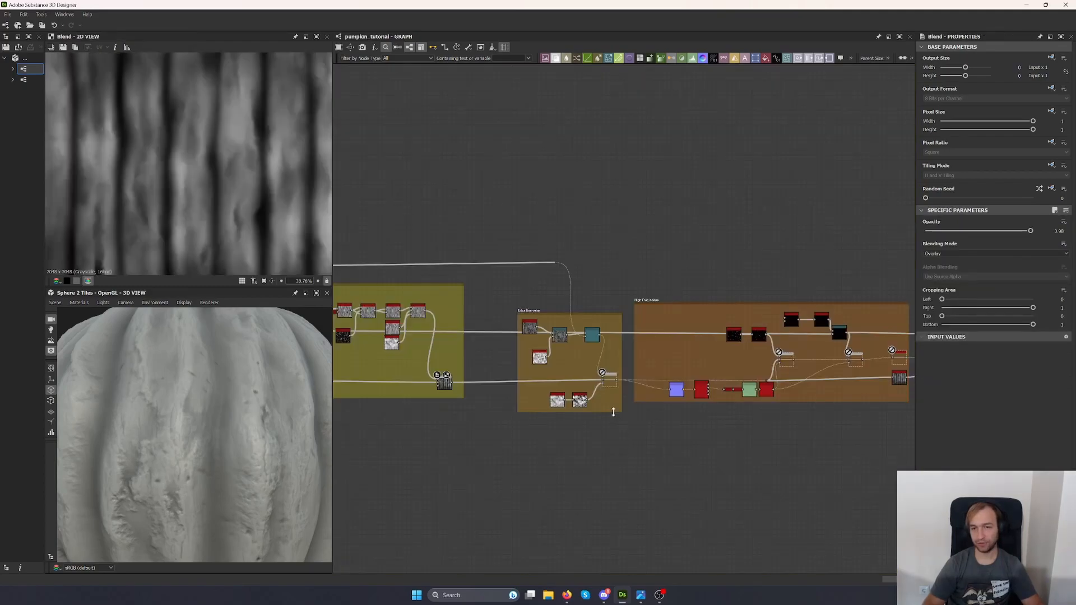
# Re-enable the Blend node in the Extra fine veins frame and inspect its effect on the 3D pumpkin up close.
pyautogui.scroll(5, 591, 380)
pyautogui.click(666, 390)
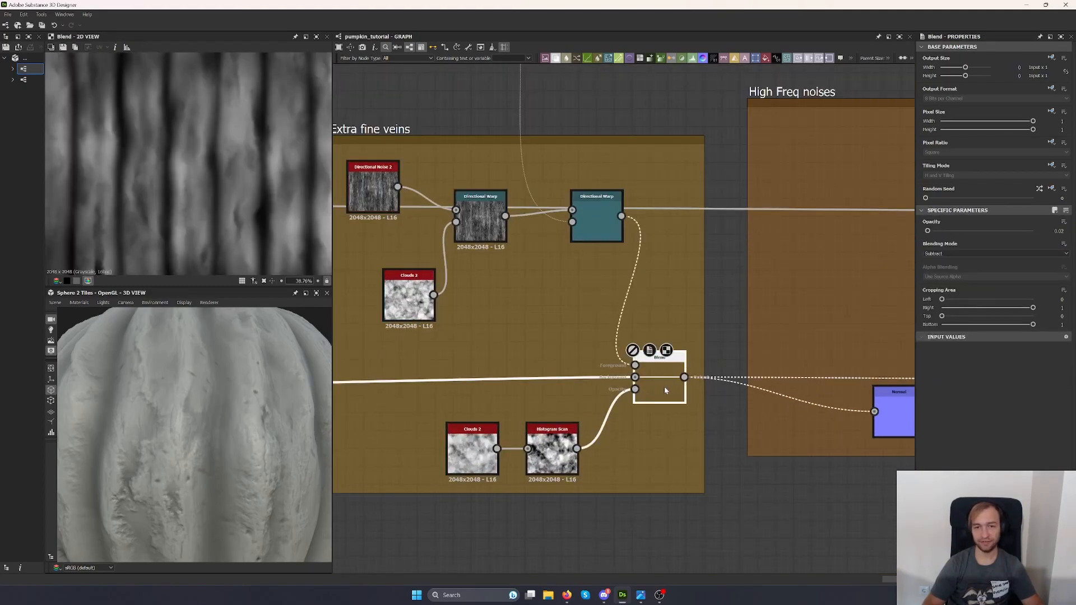
pyautogui.hotkey('shift', 'd')
pyautogui.scroll(5, 236, 463)
pyautogui.scroll(2, 235, 460)
pyautogui.keyDown('ctrl'); pyautogui.keyDown('shift'); pyautogui.moveTo(227, 441); pyautogui.dragTo(472, 453, button='right'); pyautogui.keyUp('shift'); pyautogui.keyUp('ctrl')
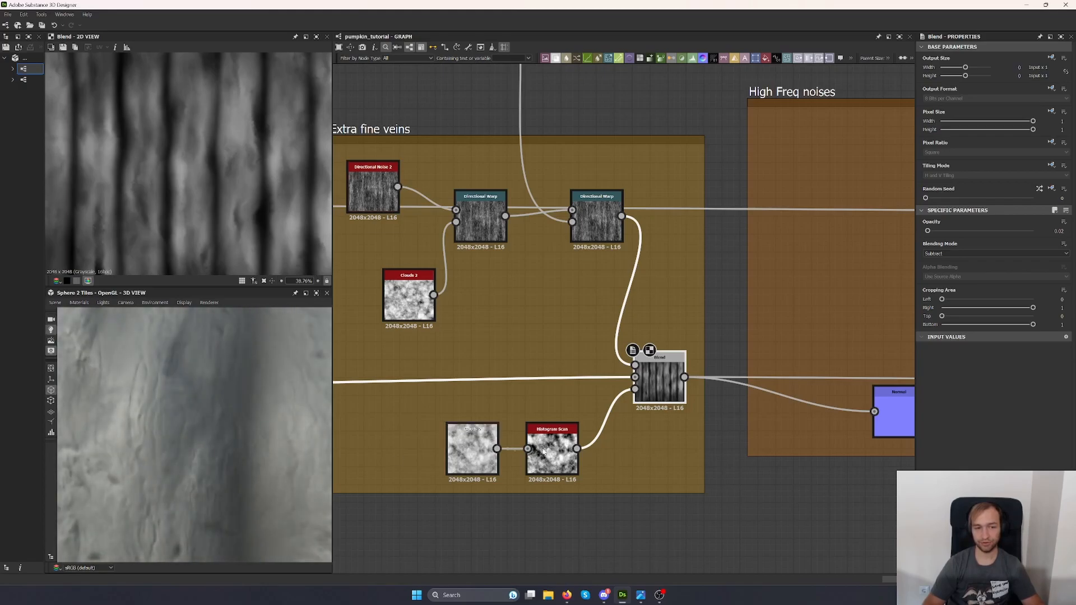
pyautogui.hotkey('shift', 'd')
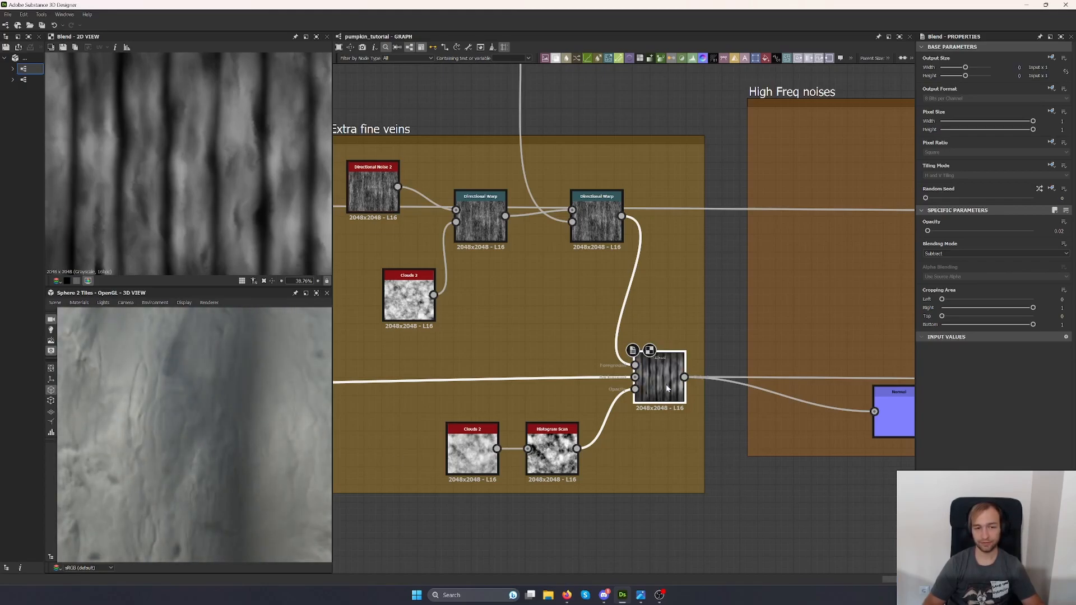
# Preview the Directional Noise 2 node in Extra fine veins and move the clouds node directly beneath it.
pyautogui.moveTo(446, 301); pyautogui.dragTo(620, 306, button='middle')
pyautogui.doubleClick(544, 204)
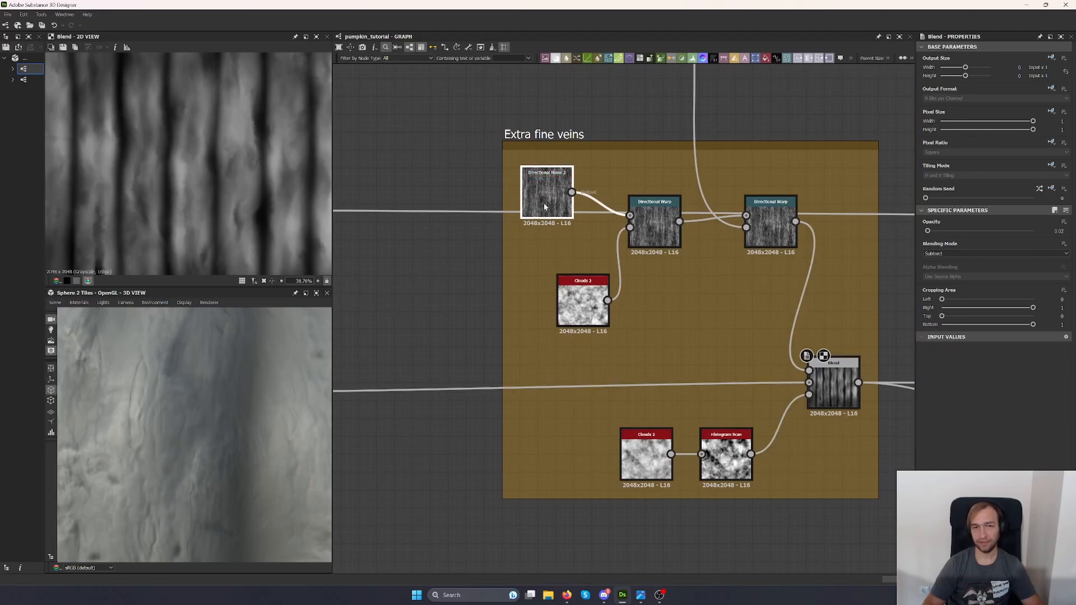
pyautogui.moveTo(583, 303); pyautogui.dragTo(546, 270)
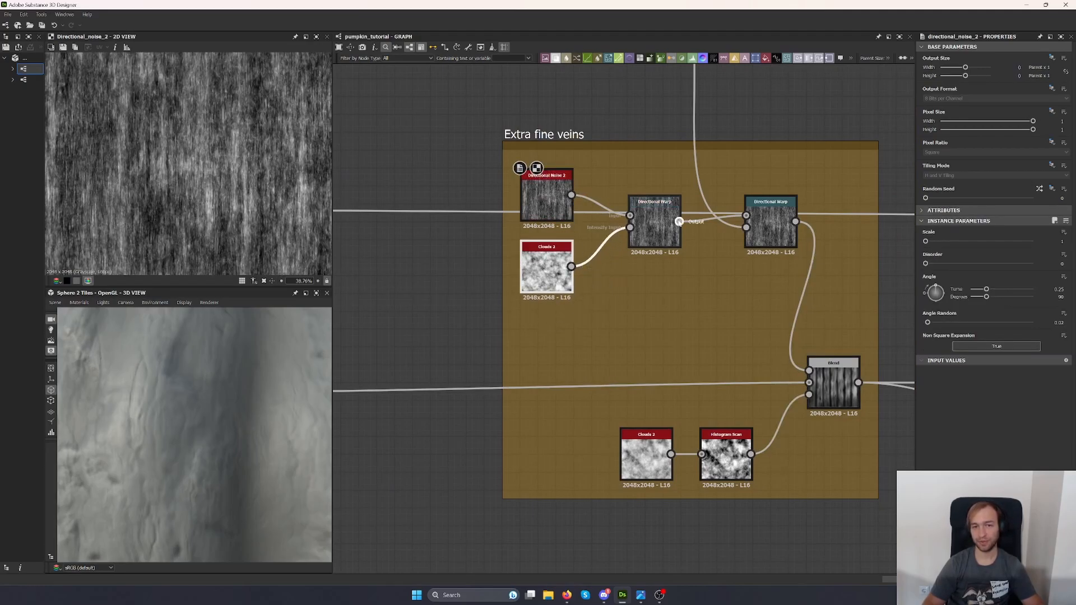
# Examine the second Directional Warp with its intensity source, and the veins Blend with its Clouds 2 and Histogram Scan opacity mask.
pyautogui.moveTo(746, 245); pyautogui.dragTo(706, 334, button='middle')
pyautogui.doubleClick(712, 325)
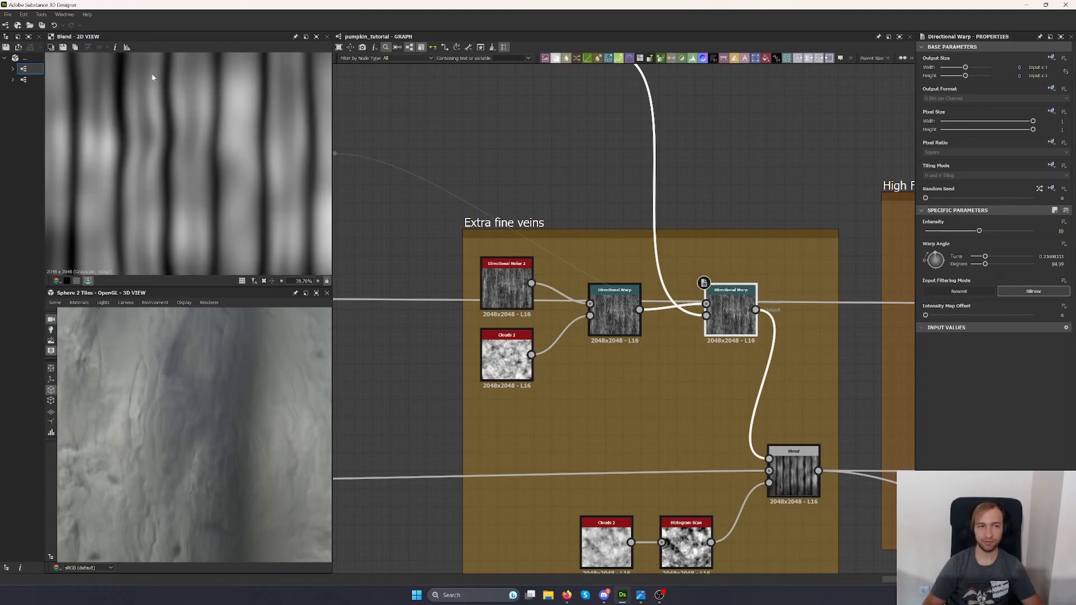
pyautogui.scroll(-5, 749, 419)
pyautogui.scroll(5, 752, 416)
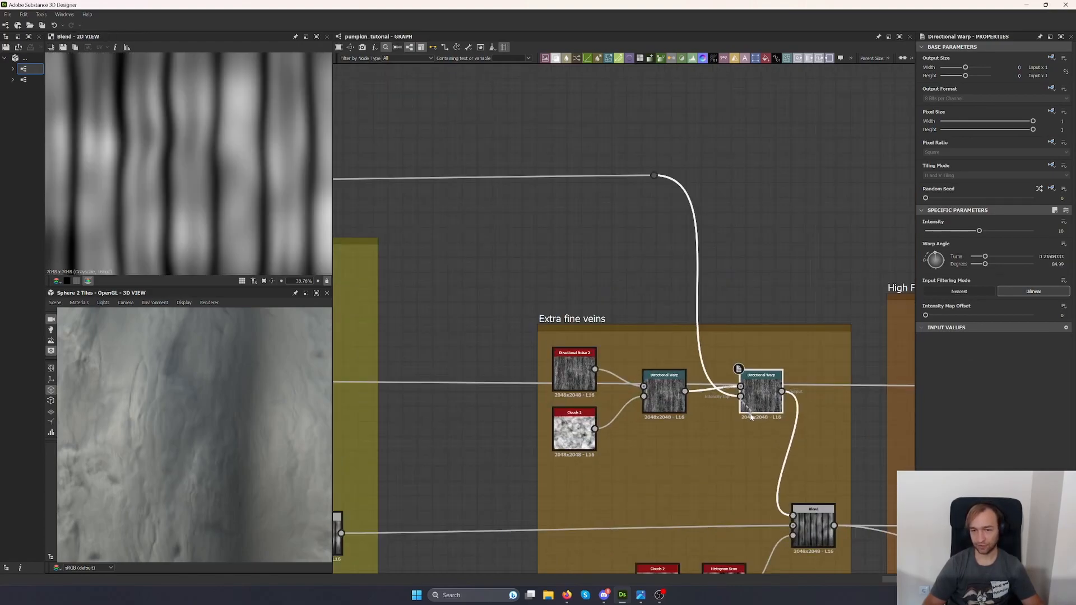
pyautogui.moveTo(751, 448); pyautogui.dragTo(593, 307, button='middle')
pyautogui.scroll(4, 483, 440)
pyautogui.moveTo(436, 379); pyautogui.dragTo(812, 461)
pyautogui.moveTo(820, 458); pyautogui.dragTo(624, 427, button='middle')
pyautogui.doubleClick(745, 297)
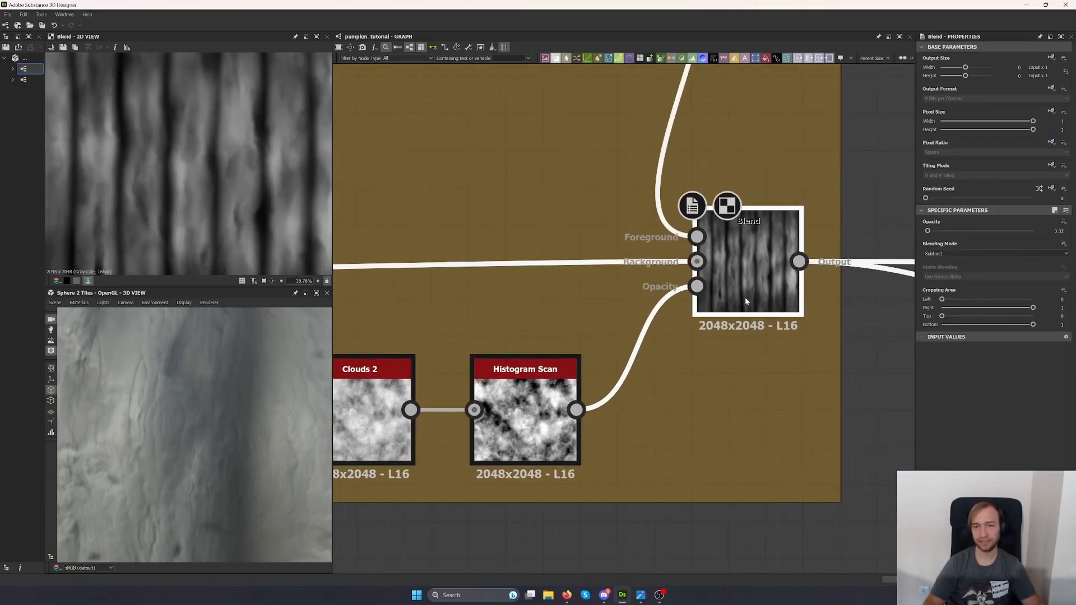
# Re-enable the first Blend node in the High Freq noises frame at 0.05 opacity and move it slightly closer to its inputs.
pyautogui.scroll(-5, 755, 368)
pyautogui.moveTo(790, 409); pyautogui.dragTo(544, 365, button='middle')
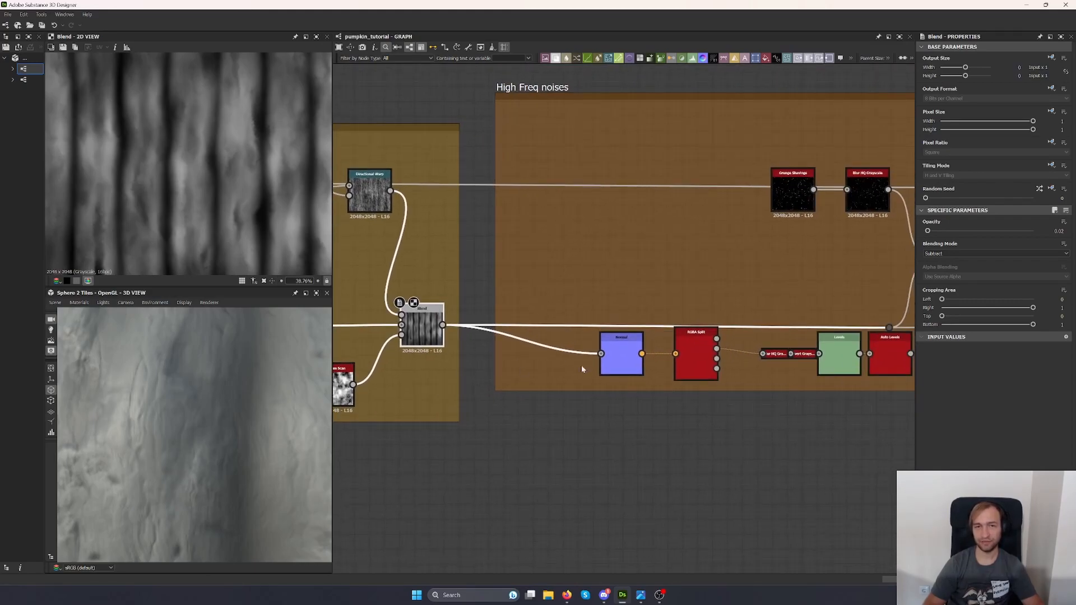
pyautogui.moveTo(772, 403); pyautogui.dragTo(709, 396, button='middle')
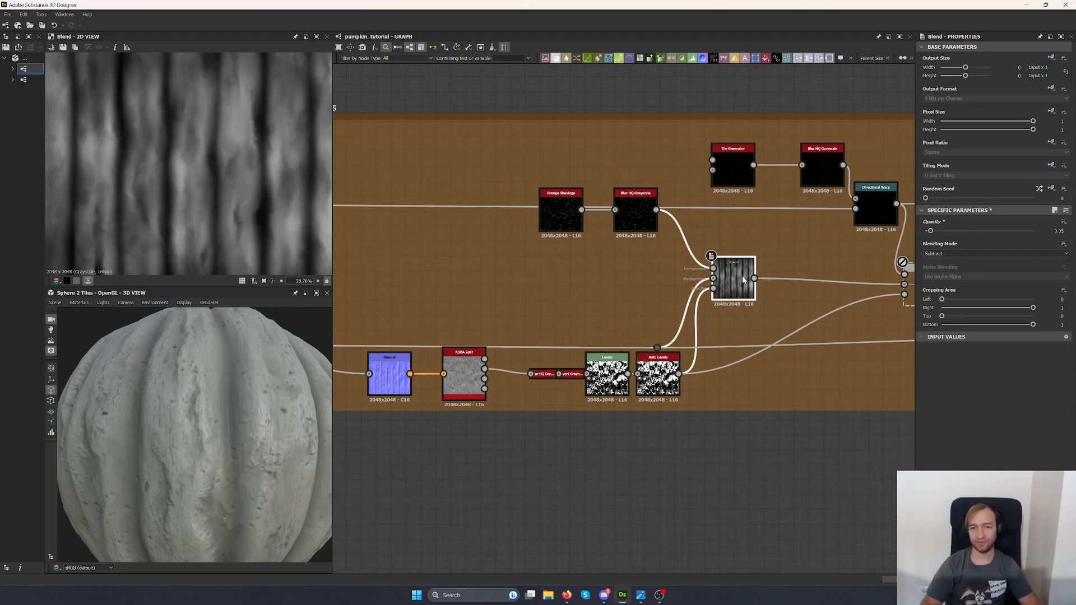
pyautogui.moveTo(748, 285); pyautogui.dragTo(740, 280)
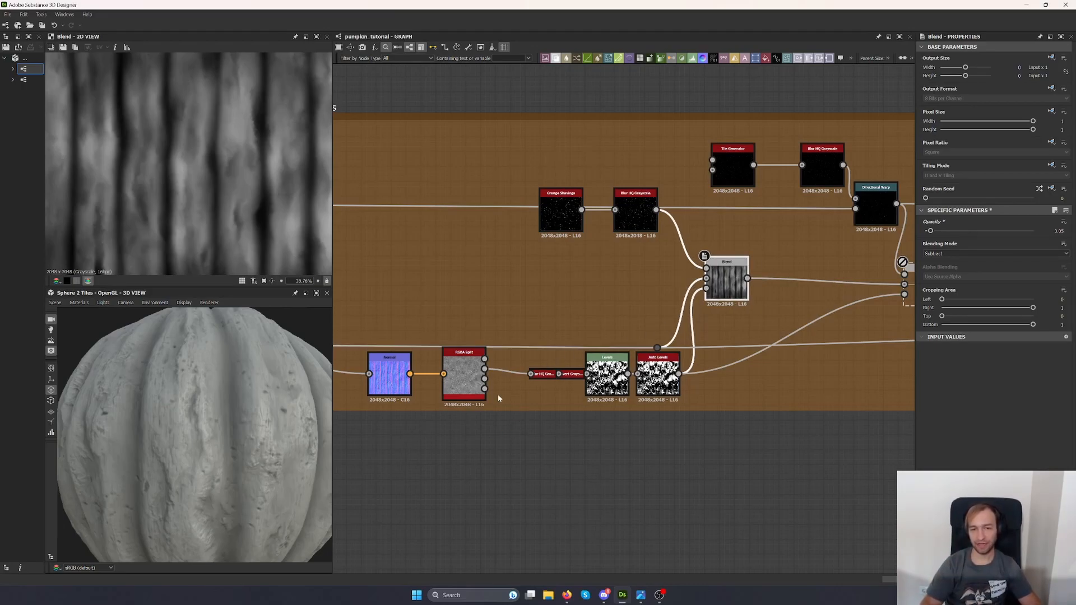
# Preview the mask's Levels node and the Blend, and move the Levels and Auto Levels nodes closer to the RGBA Split.
pyautogui.click(599, 393)
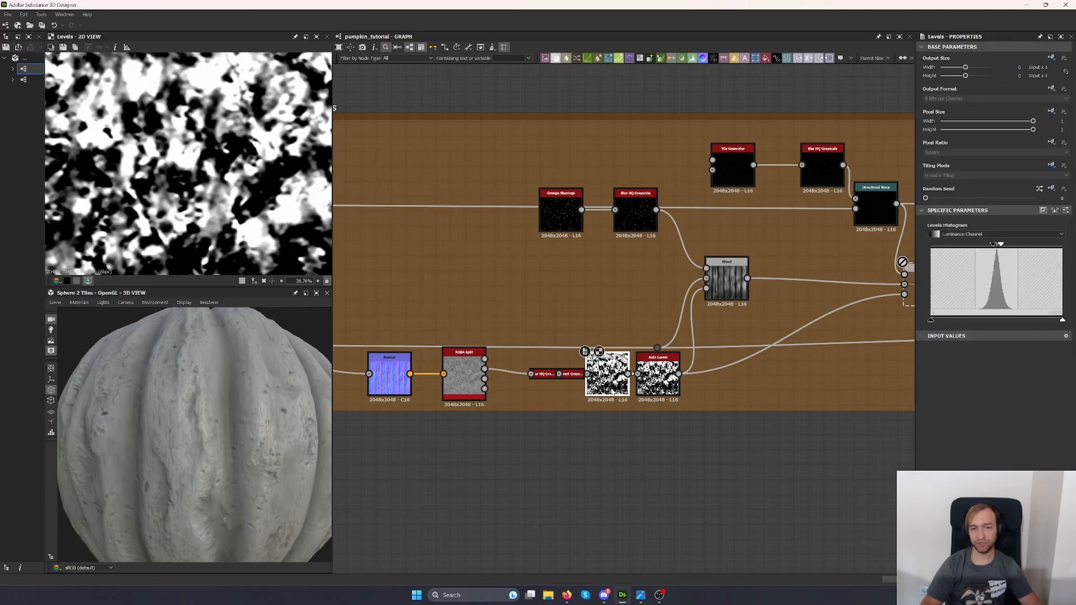
pyautogui.click(727, 295)
pyautogui.moveTo(608, 382); pyautogui.dragTo(578, 383)
pyautogui.moveTo(658, 382); pyautogui.dragTo(637, 391)
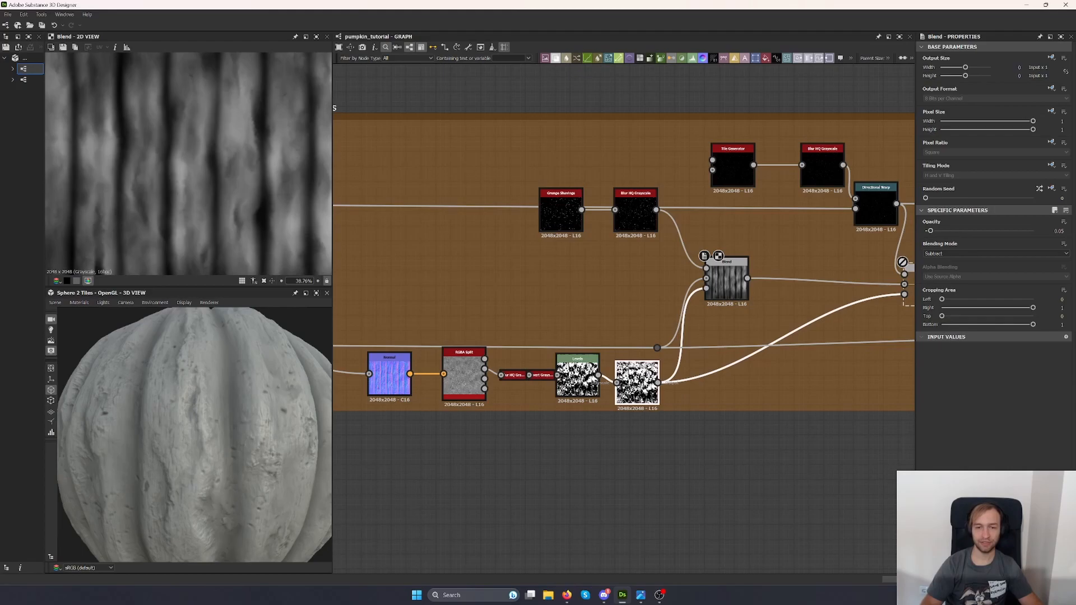
# Preview the Normal and RGBA Split nodes and move the RGBA Split closer to the Normal node.
pyautogui.click(402, 395)
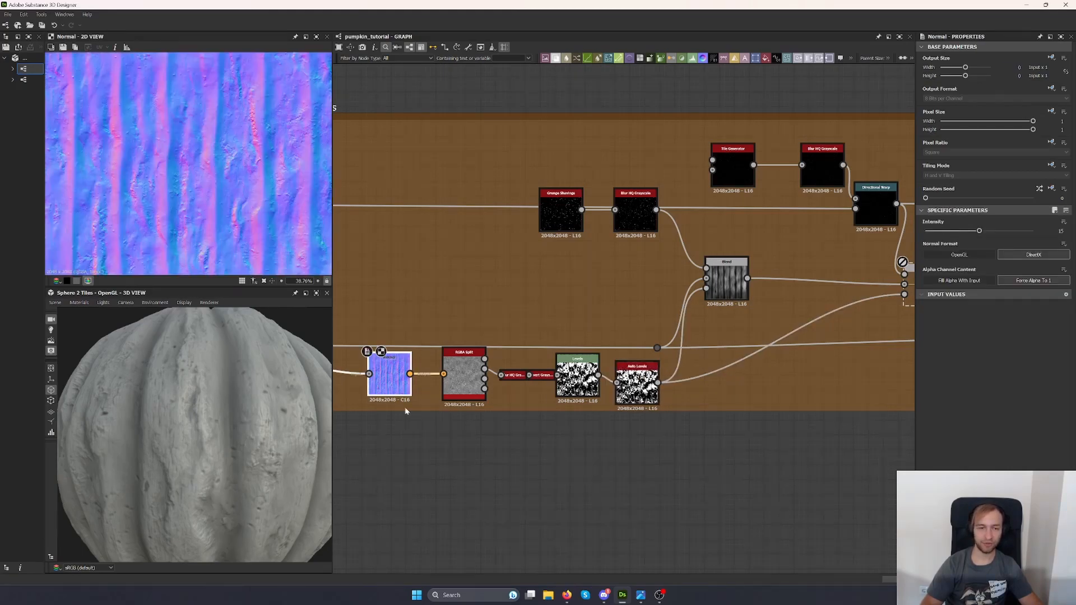
pyautogui.moveTo(402, 396); pyautogui.dragTo(506, 390, button='middle')
pyautogui.scroll(4, 555, 370)
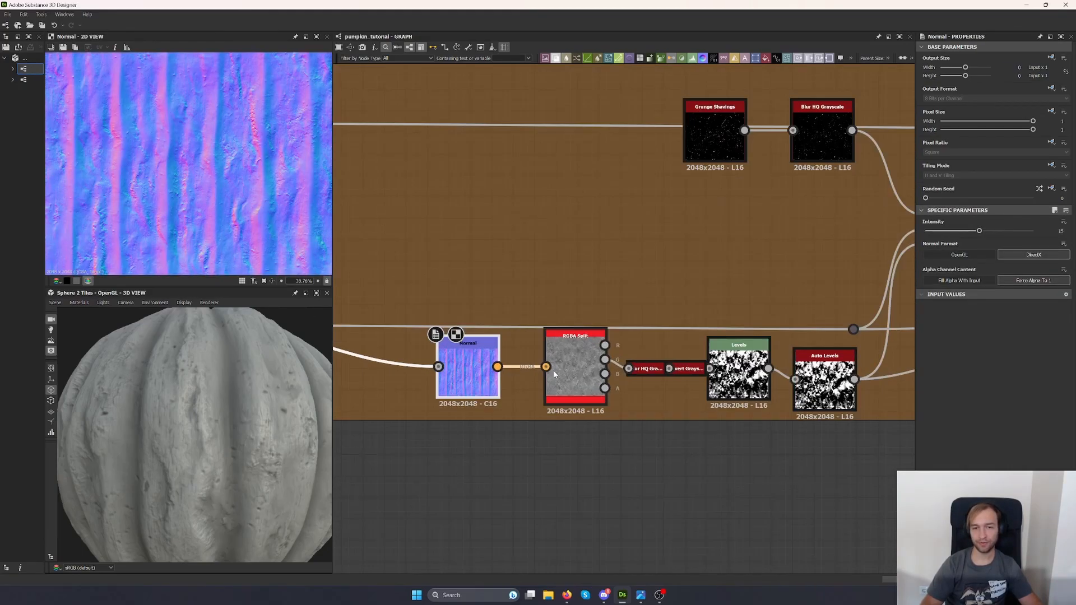
pyautogui.click(571, 362)
pyautogui.moveTo(583, 370); pyautogui.dragTo(540, 367)
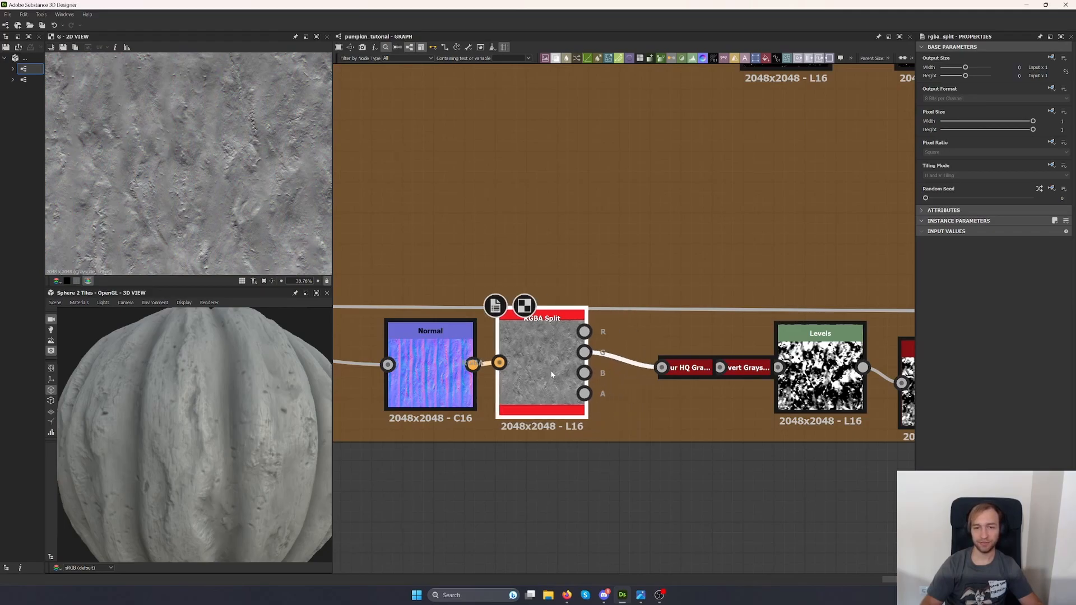
# Preview the blur, invert and Levels nodes of the mask, and shift the Levels with its docked nodes toward the RGBA Split.
pyautogui.click(691, 370)
pyautogui.click(746, 373)
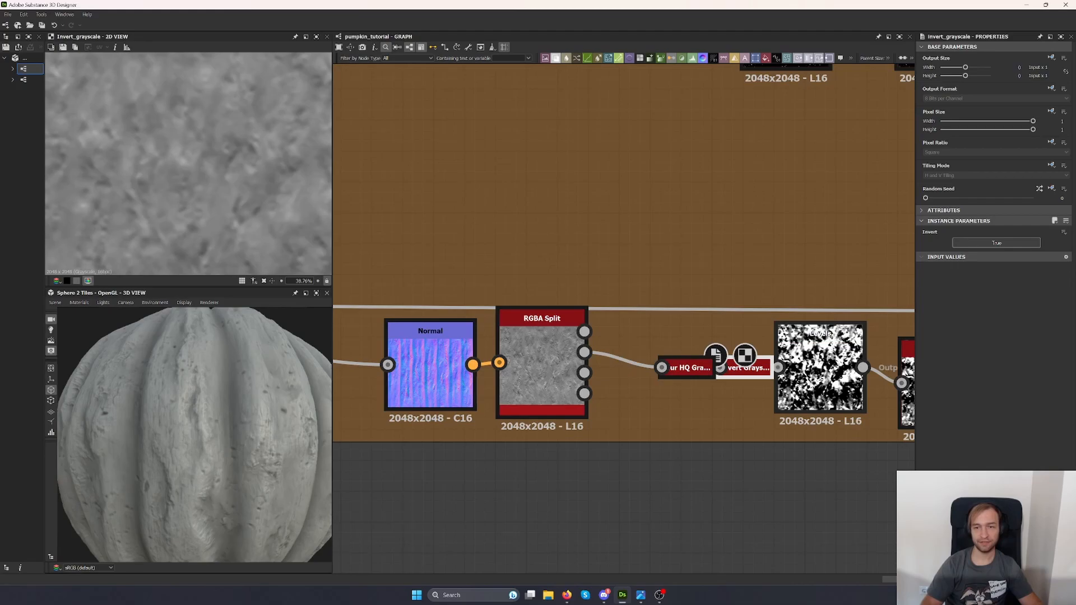
pyautogui.doubleClick(841, 379)
pyautogui.moveTo(843, 379); pyautogui.dragTo(744, 376, button='middle')
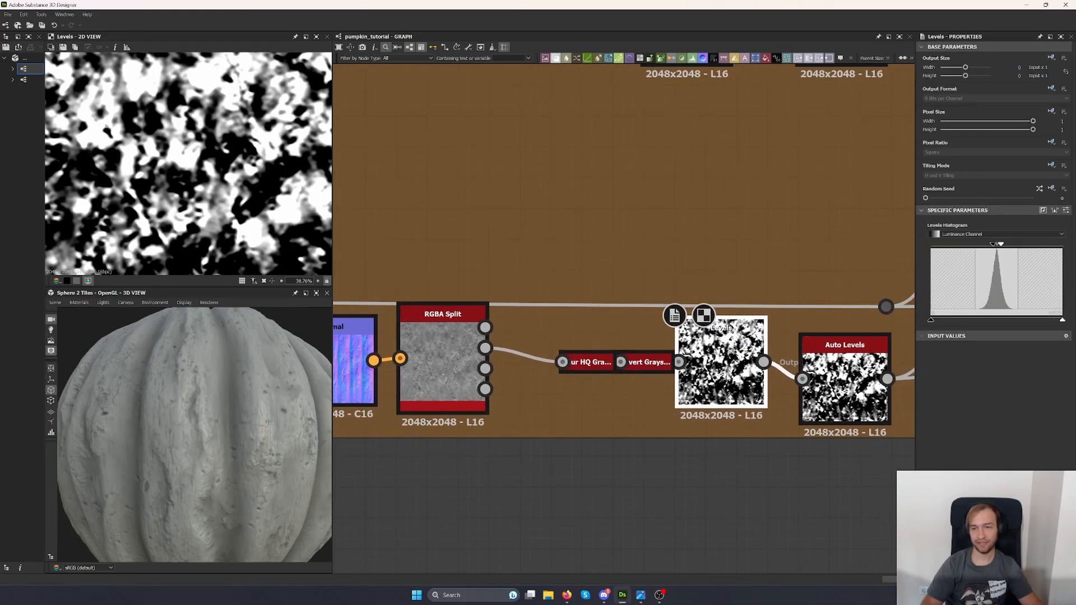
pyautogui.moveTo(744, 375); pyautogui.dragTo(712, 373)
# Add a Levels node fed by the RGBA Split's G output and narrow its input range around the brighter half of the histogram.
pyautogui.scroll(-3, 144, 121)
pyautogui.press('space')
pyautogui.write('lev')
pyautogui.press('Return')
pyautogui.moveTo(495, 372); pyautogui.dragTo(657, 482)
pyautogui.moveTo(932, 246); pyautogui.dragTo(994, 244)
pyautogui.moveTo(1062, 245); pyautogui.dragTo(1032, 244)
# Invert the new Levels node's output range and narrow its input range onto the darker side of the histogram peak.
pyautogui.moveTo(375, 389); pyautogui.dragTo(497, 363, button='middle')
pyautogui.click(496, 363)
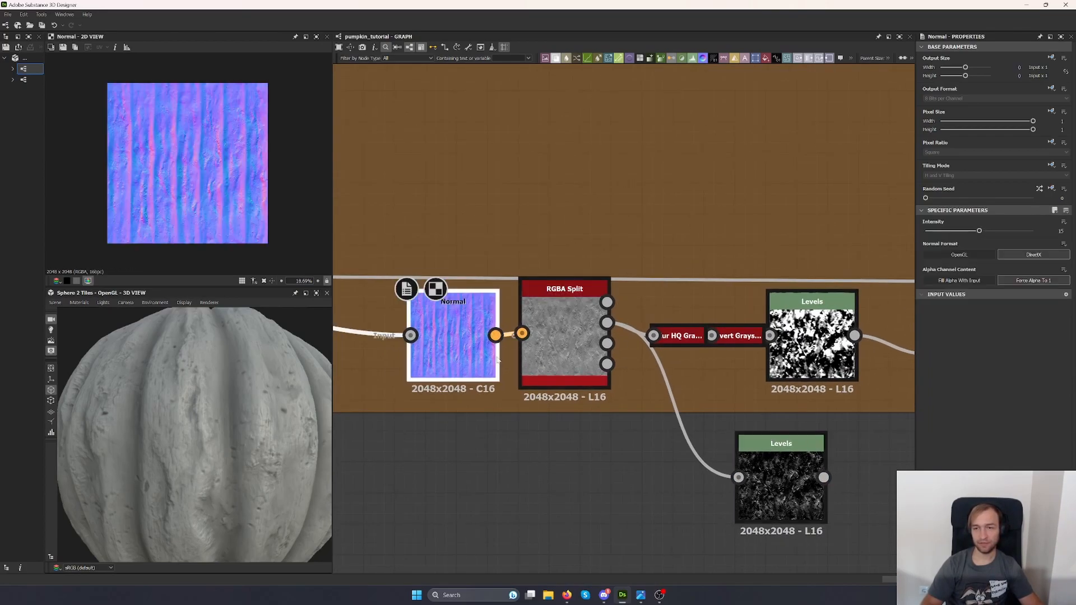
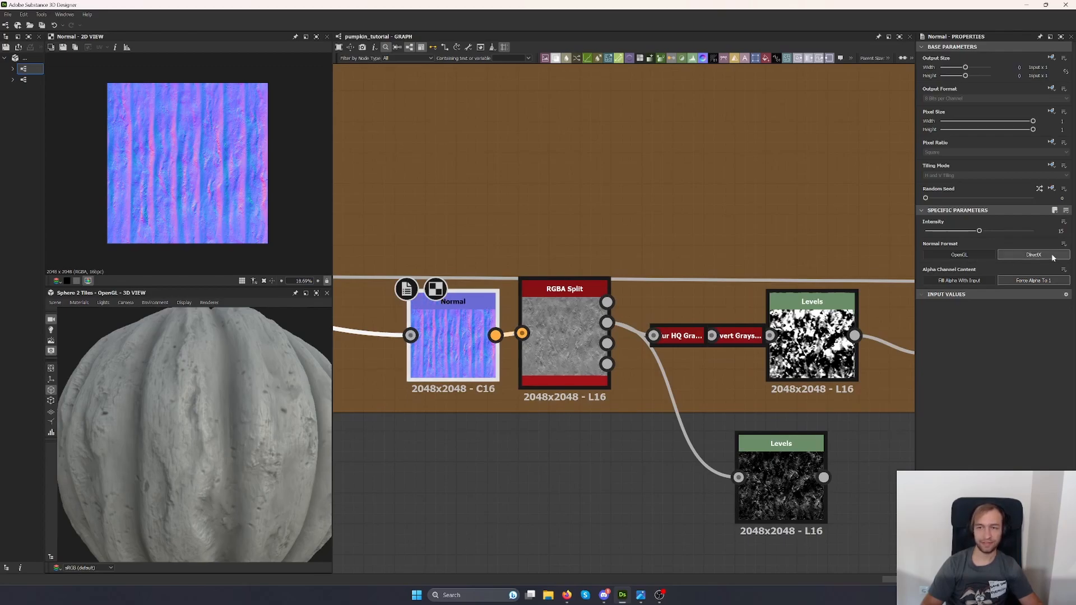
pyautogui.click(793, 501)
pyautogui.moveTo(931, 320); pyautogui.dragTo(990, 319)
pyautogui.moveTo(1063, 320)
pyautogui.mouseDown()
pyautogui.moveTo(931, 320)
pyautogui.moveTo(1063, 319)
pyautogui.mouseUp()
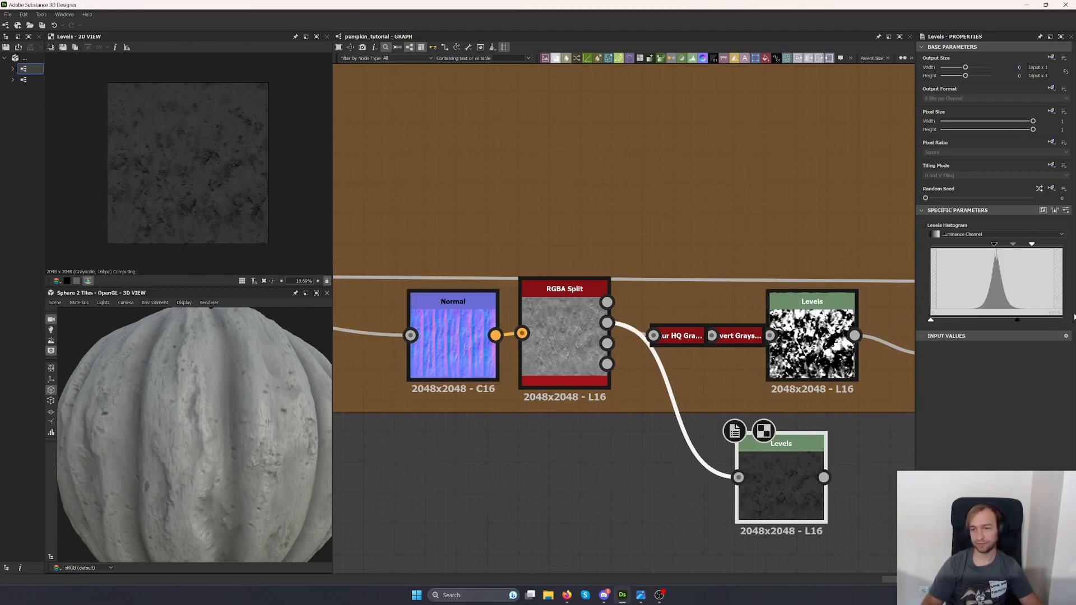
pyautogui.moveTo(994, 244); pyautogui.dragTo(945, 244)
pyautogui.moveTo(1033, 245); pyautogui.dragTo(994, 245)
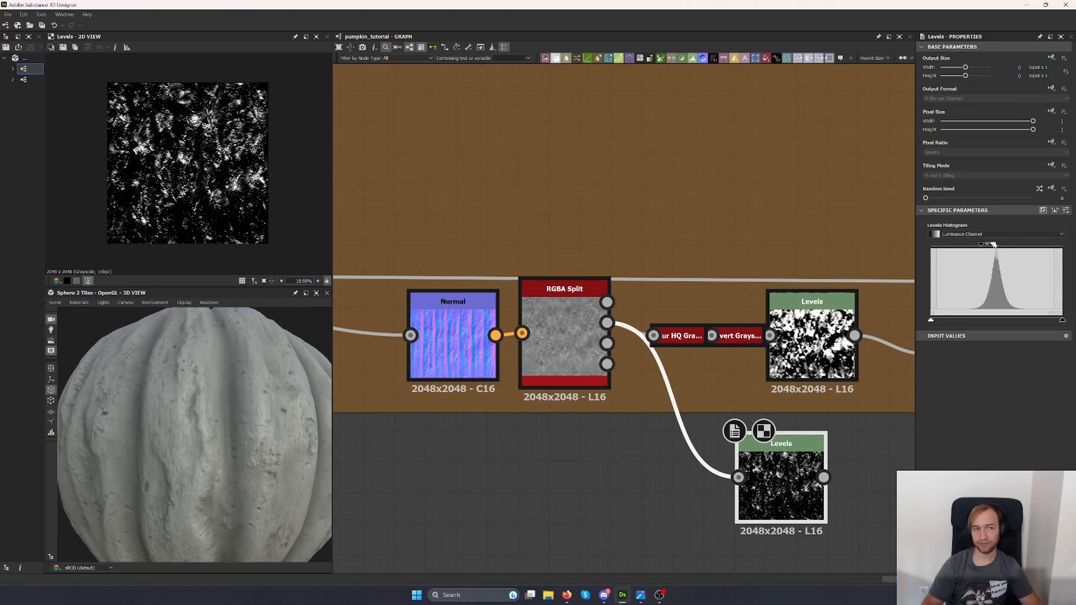
# Insert a docked Blur HQ Grayscale node with intensity 2 before the new Levels node and preview the Levels result.
pyautogui.scroll(2, 614, 437)
pyautogui.press('space')
pyautogui.write('blur')
pyautogui.press('Down')
pyautogui.press('Return')
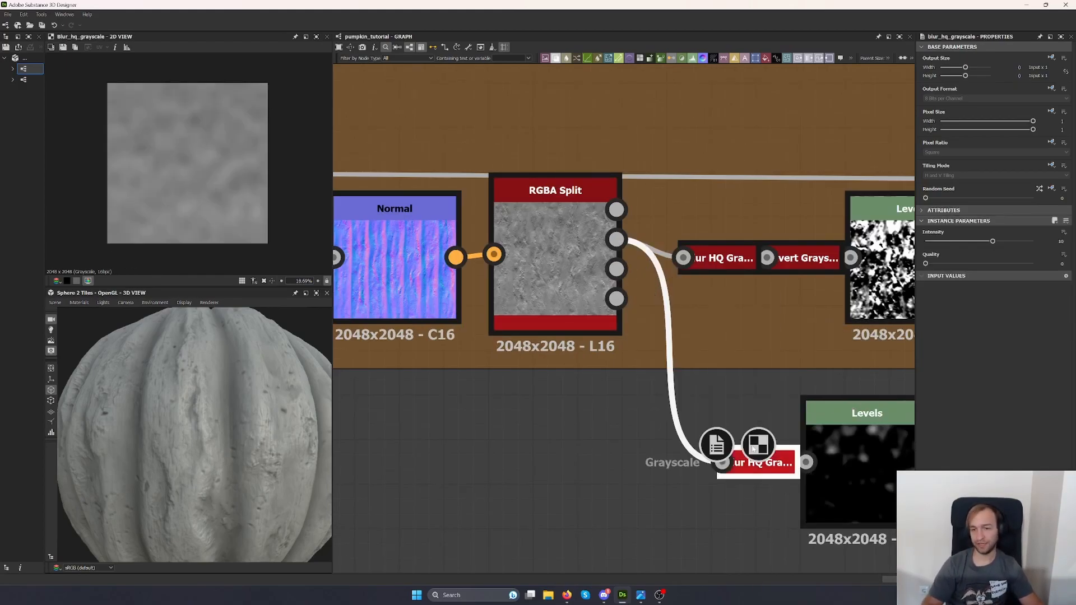
pyautogui.click(957, 241)
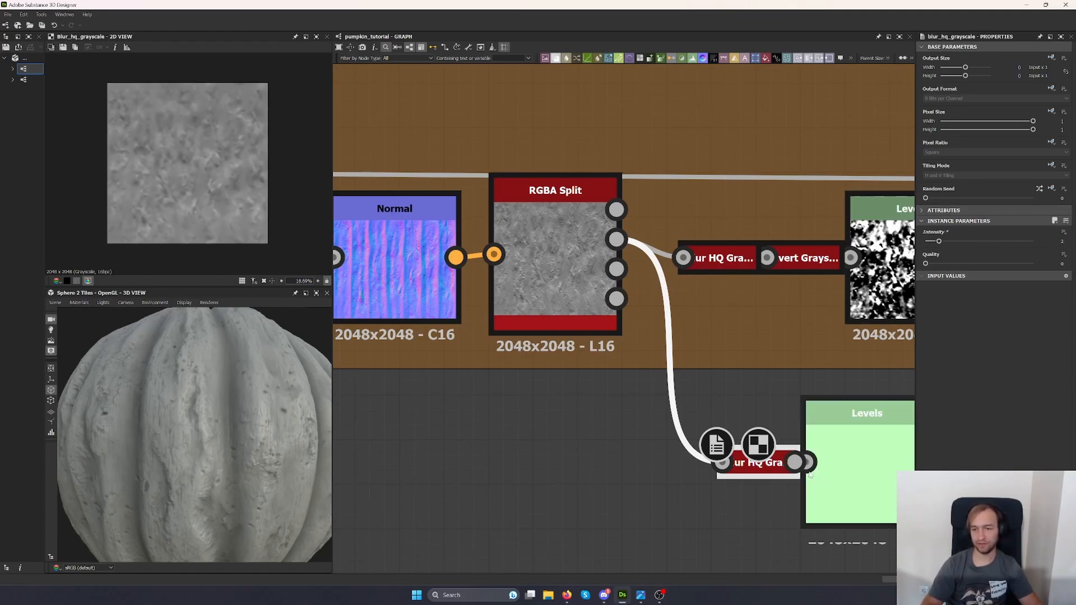
pyautogui.doubleClick(860, 442)
pyautogui.moveTo(704, 395); pyautogui.dragTo(514, 406, button='middle')
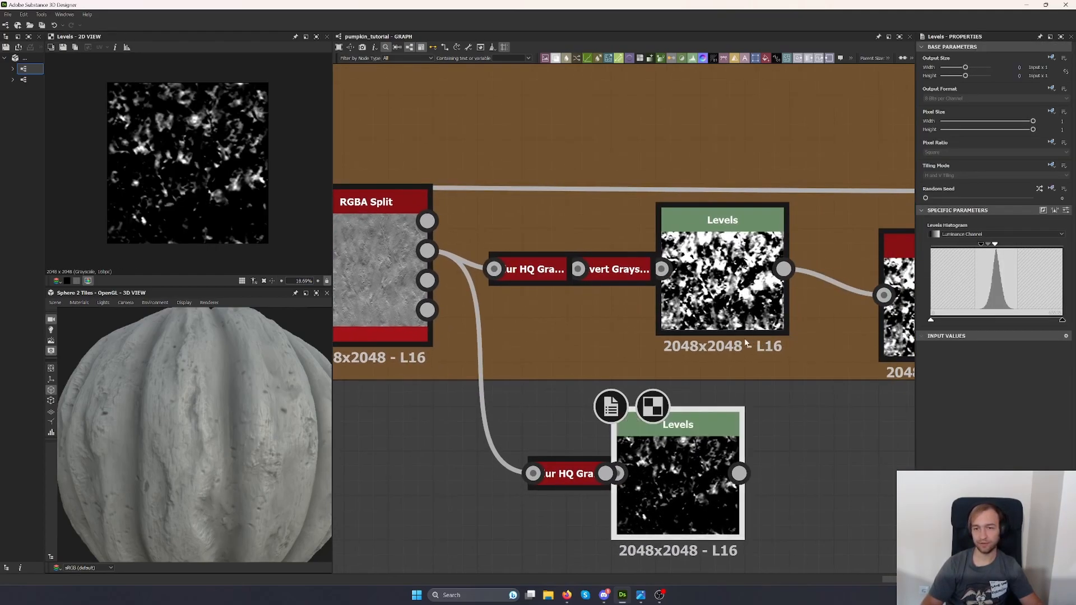
# Delete the demonstration Levels node and its docked Blur HQ Grayscale node below the mask chain.
pyautogui.moveTo(981, 247); pyautogui.dragTo(979, 248)
pyautogui.moveTo(817, 493); pyautogui.dragTo(460, 471)
pyautogui.press('Delete')
# Preview the original mask Levels and Auto Levels nodes, and remove the Auto Levels while keeping its connections linked to the Levels output.
pyautogui.doubleClick(732, 292)
pyautogui.moveTo(771, 339); pyautogui.dragTo(516, 355, button='middle')
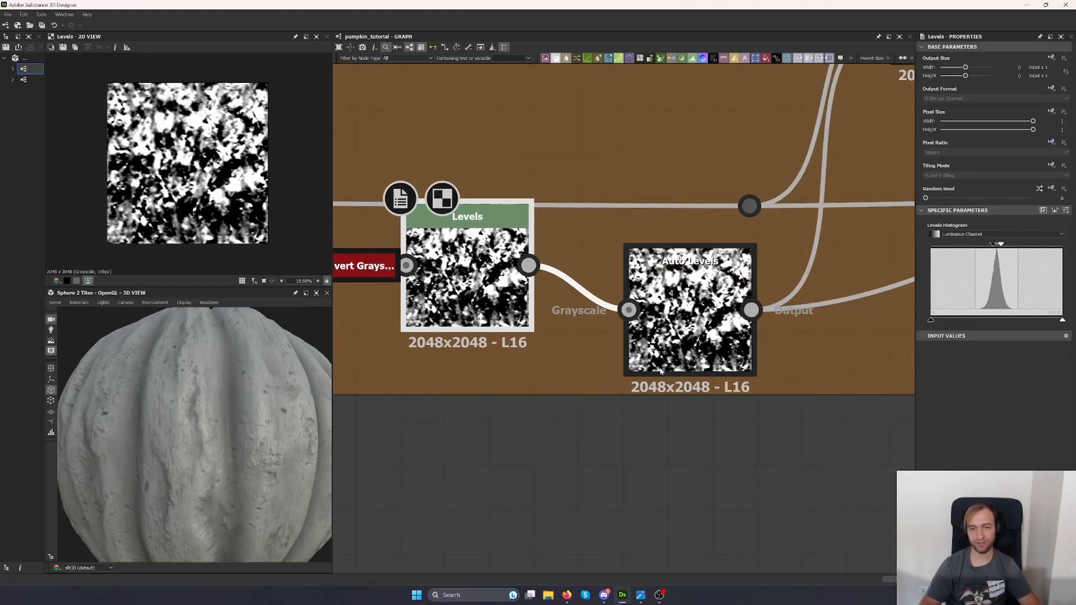
pyautogui.doubleClick(668, 341)
pyautogui.moveTo(667, 342); pyautogui.dragTo(623, 298)
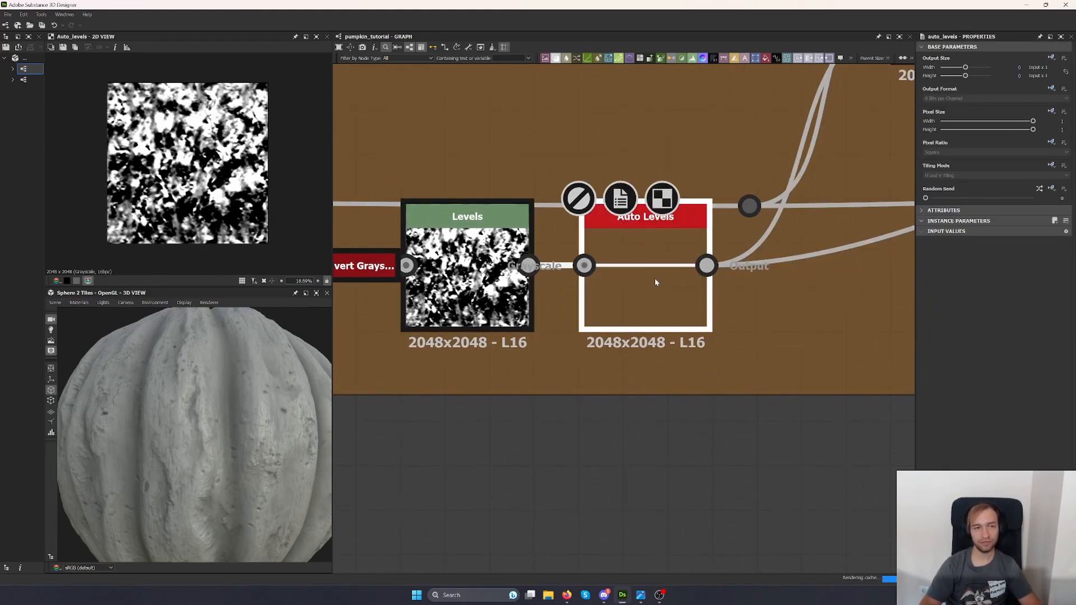
pyautogui.press('BackSpace')
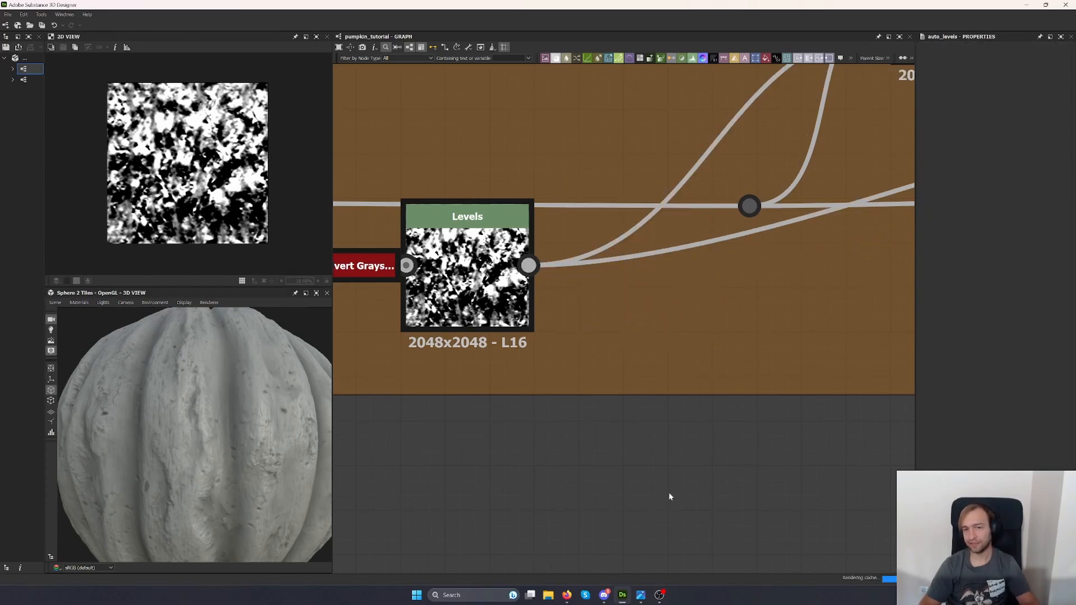
# Re-enable the Blend fed by the speck Directional Warp, inspect the surface, and align the node with the preceding Blend.
pyautogui.scroll(-4, 670, 499)
pyautogui.moveTo(589, 401); pyautogui.dragTo(622, 401)
pyautogui.click(808, 272)
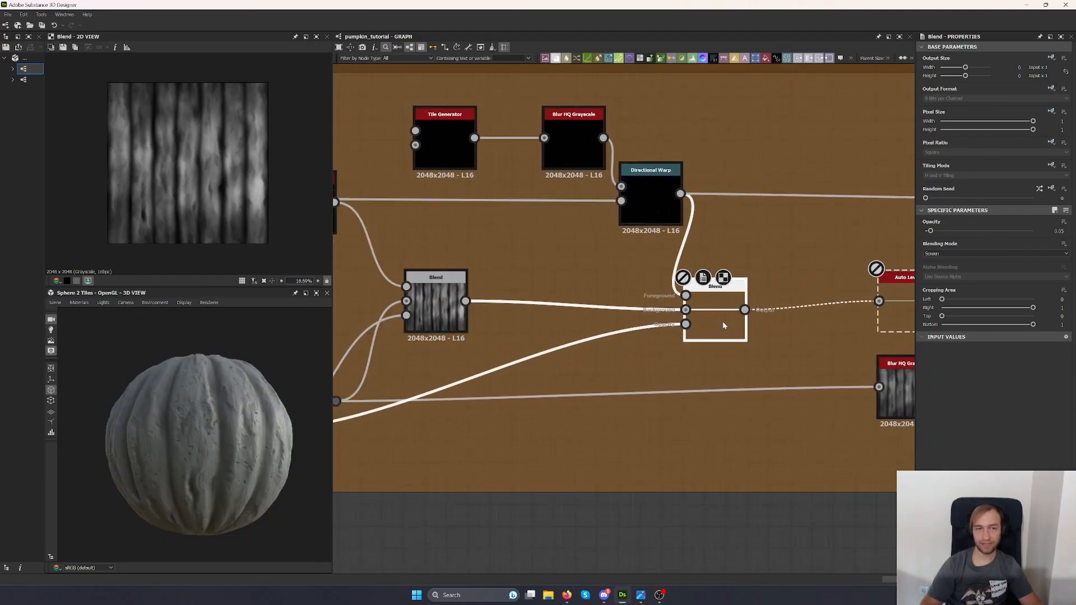
pyautogui.scroll(5, 204, 457)
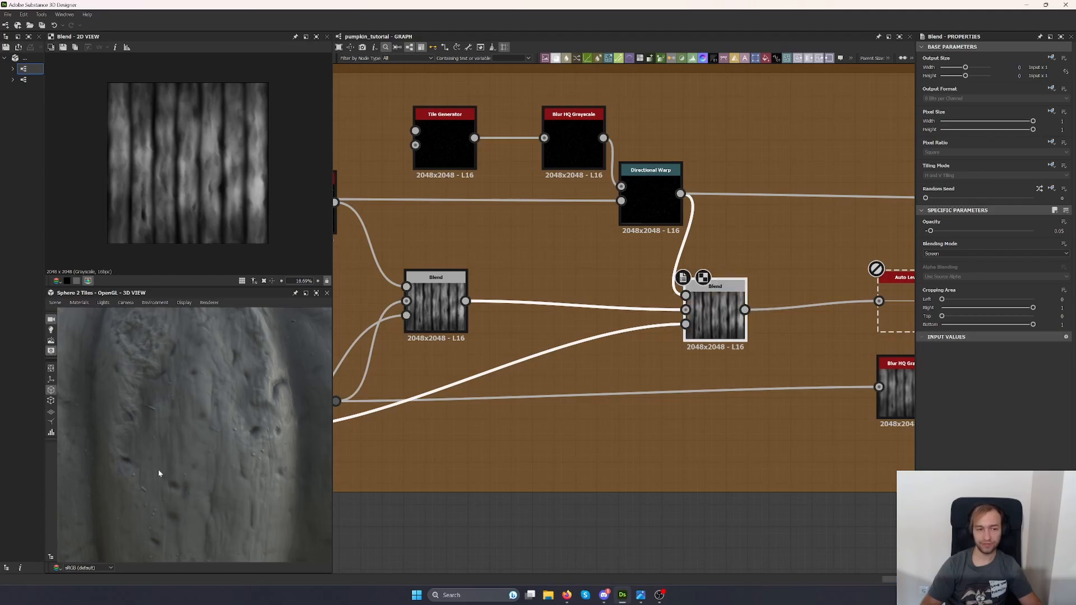
pyautogui.moveTo(234, 431); pyautogui.dragTo(210, 438)
pyautogui.moveTo(721, 323); pyautogui.dragTo(743, 317)
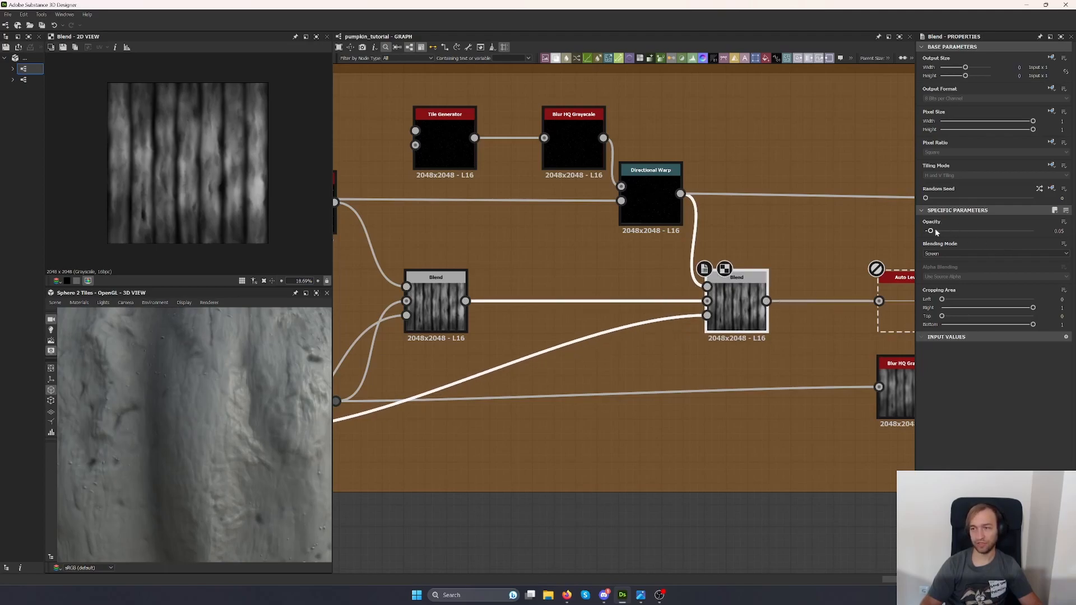
# Set the speck Blend's opacity to 0.2 and check the pumpkin surface.
pyautogui.moveTo(939, 231); pyautogui.dragTo(947, 231)
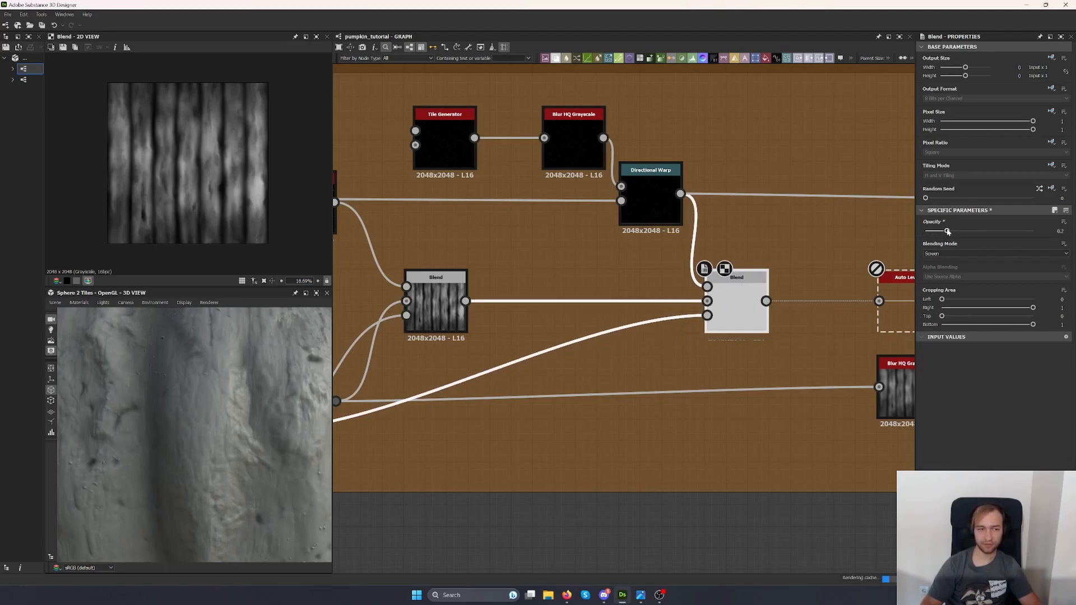
pyautogui.scroll(-5, 193, 396)
pyautogui.scroll(3, 213, 401)
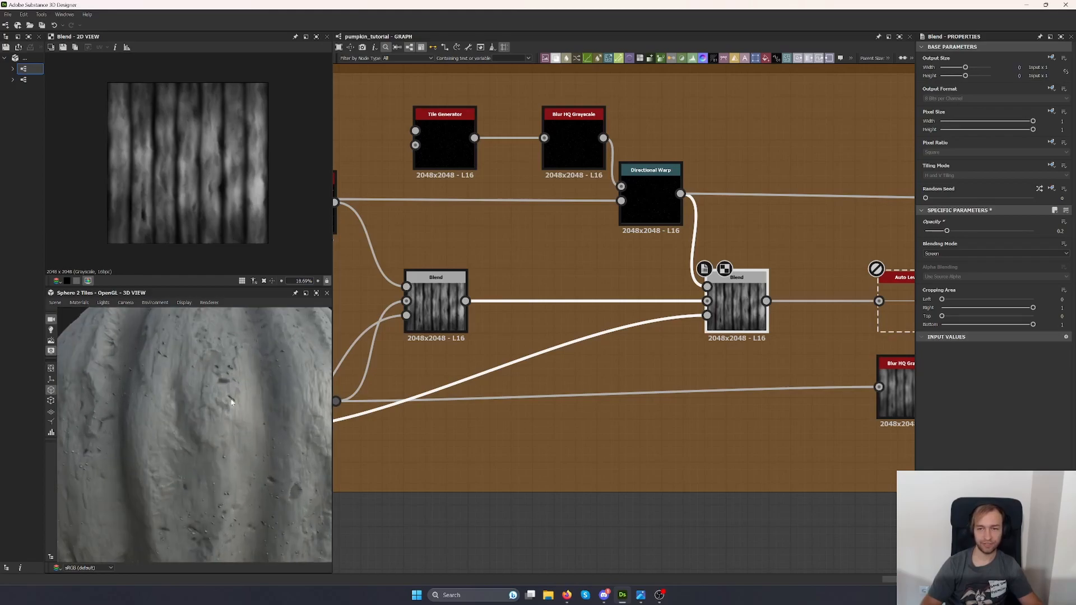
# Preview the Tile Generator up close and examine its Paraboloid pattern, size and scale settings.
pyautogui.doubleClick(462, 142)
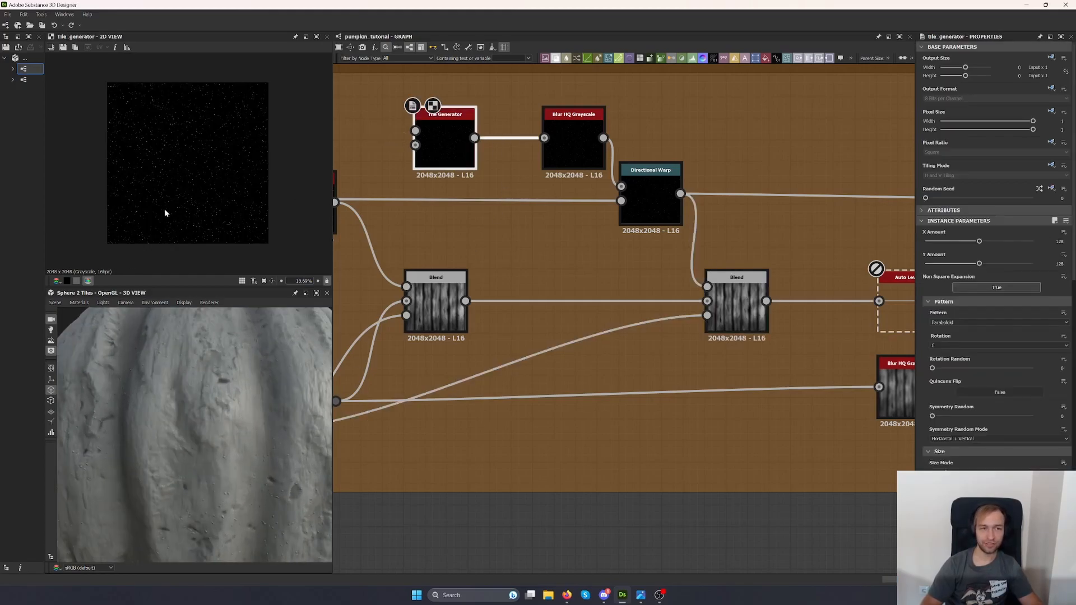
pyautogui.scroll(10, 151, 191)
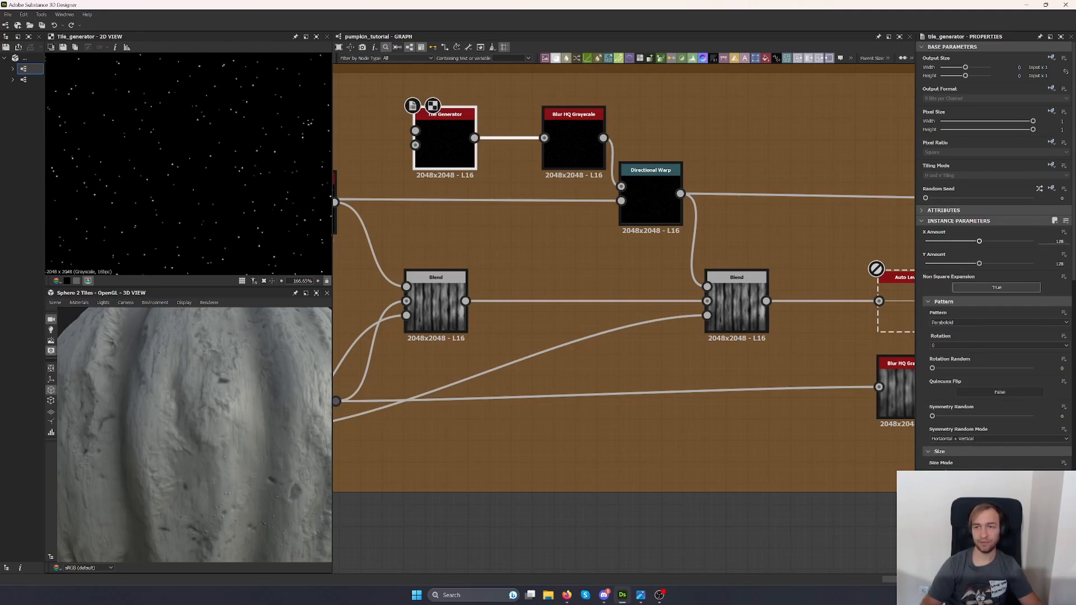
pyautogui.click(967, 323)
pyautogui.click(946, 349)
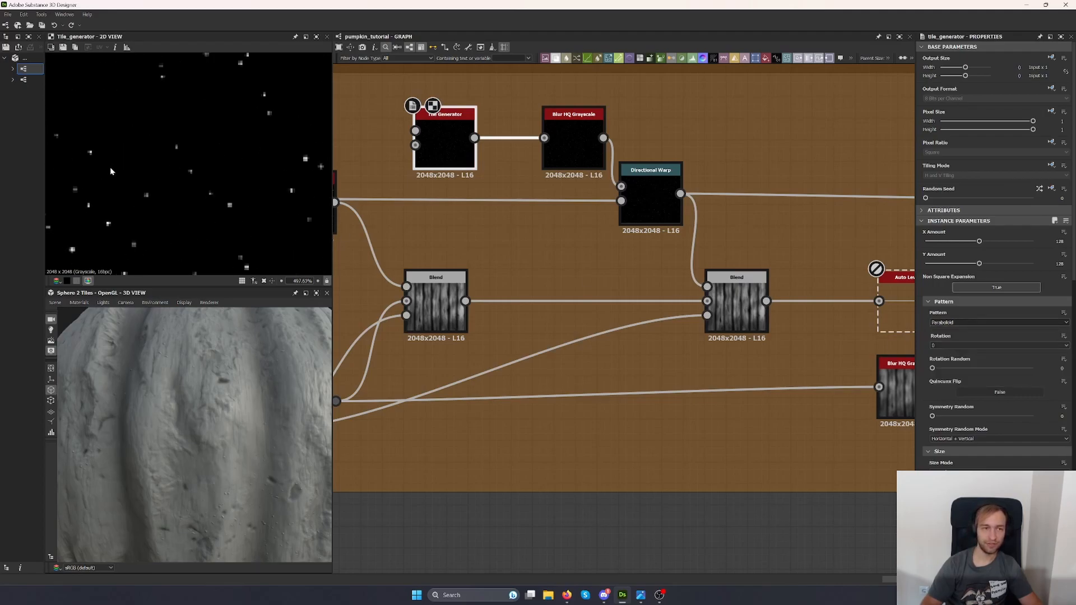
pyautogui.scroll(-5, 210, 105)
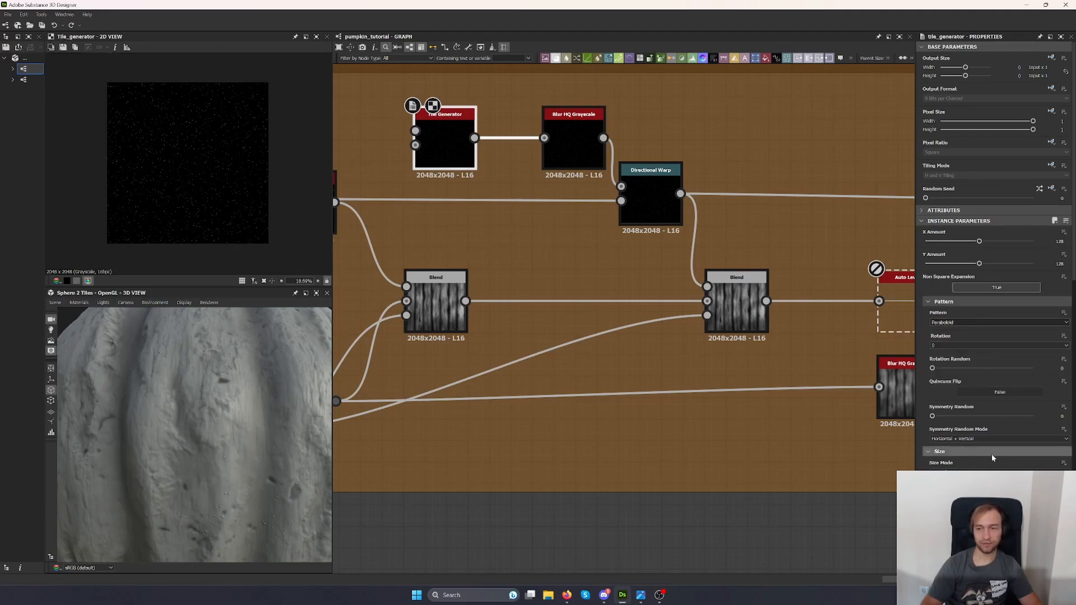
pyautogui.scroll(-4, 955, 443)
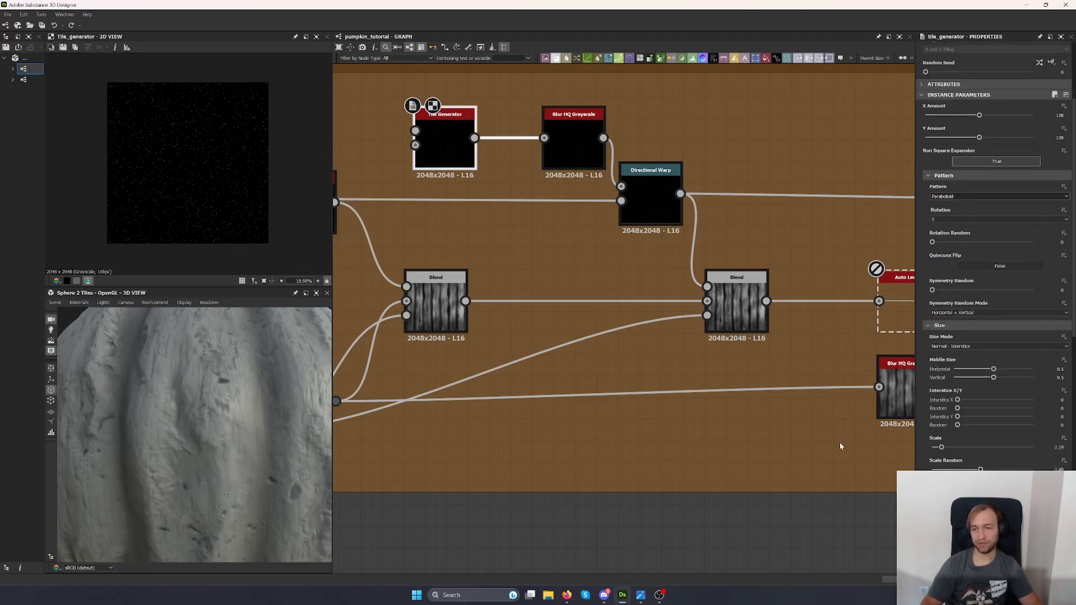
# Preview the Blur HQ Grayscale and Directional Warp nodes that follow the Tile Generator and examine the warped specks.
pyautogui.click(588, 144)
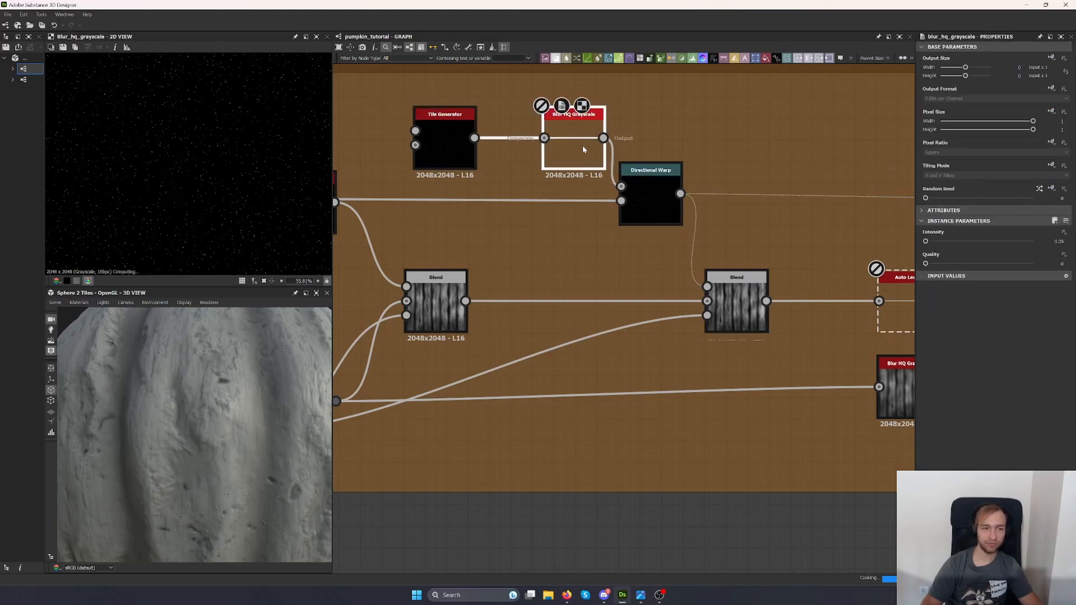
pyautogui.click(666, 202)
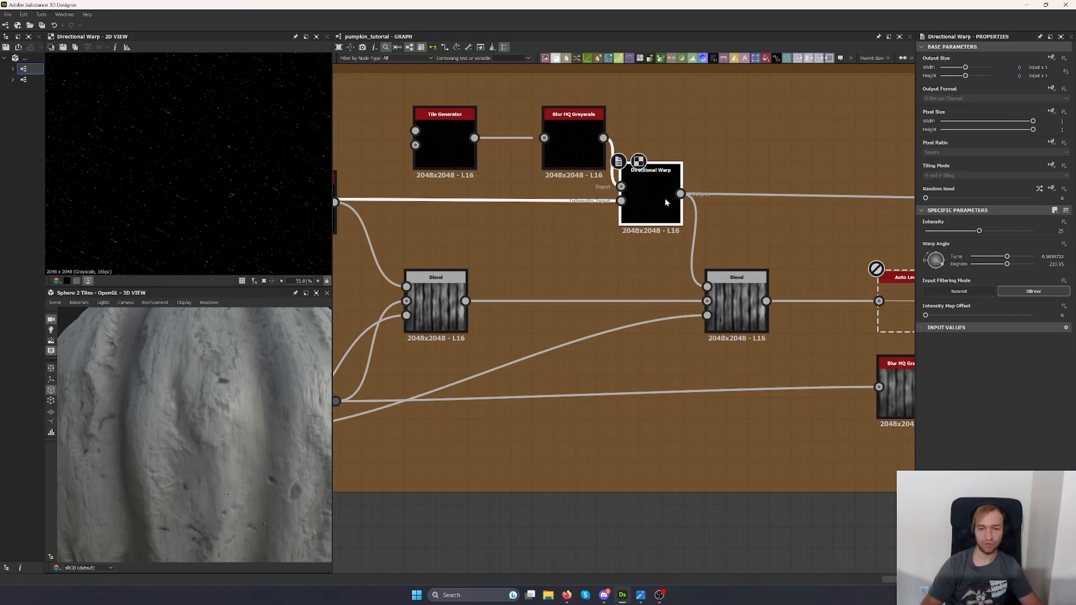
pyautogui.moveTo(769, 236); pyautogui.dragTo(706, 240, button='middle')
pyautogui.scroll(1, 129, 230)
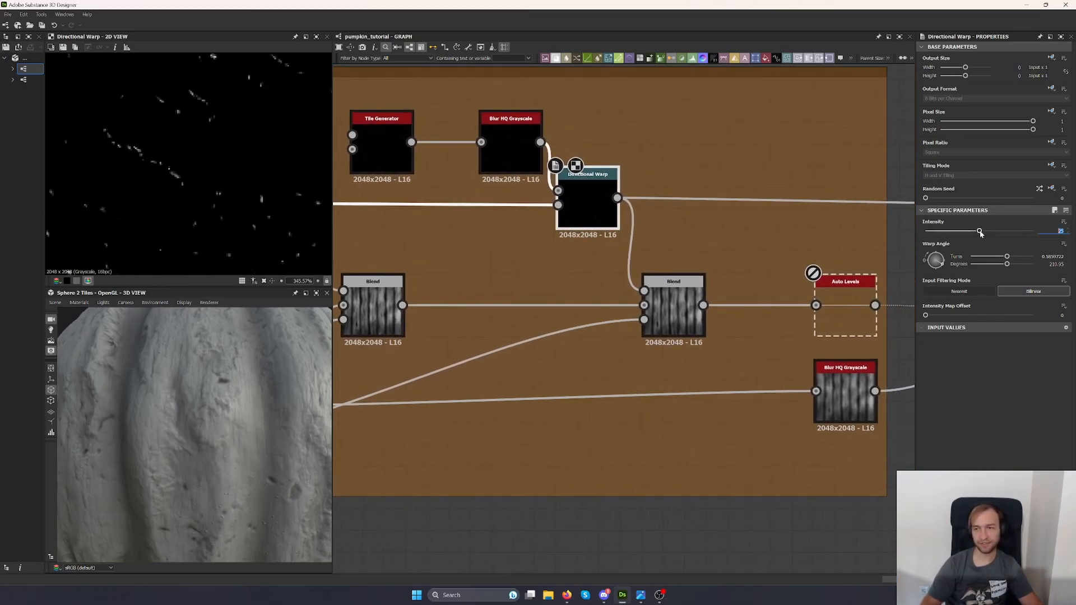
# Test the Directional Warp with an intensity of 150, and set its intensity to 15.
pyautogui.press('Return')
pyautogui.scroll(-5, 206, 211)
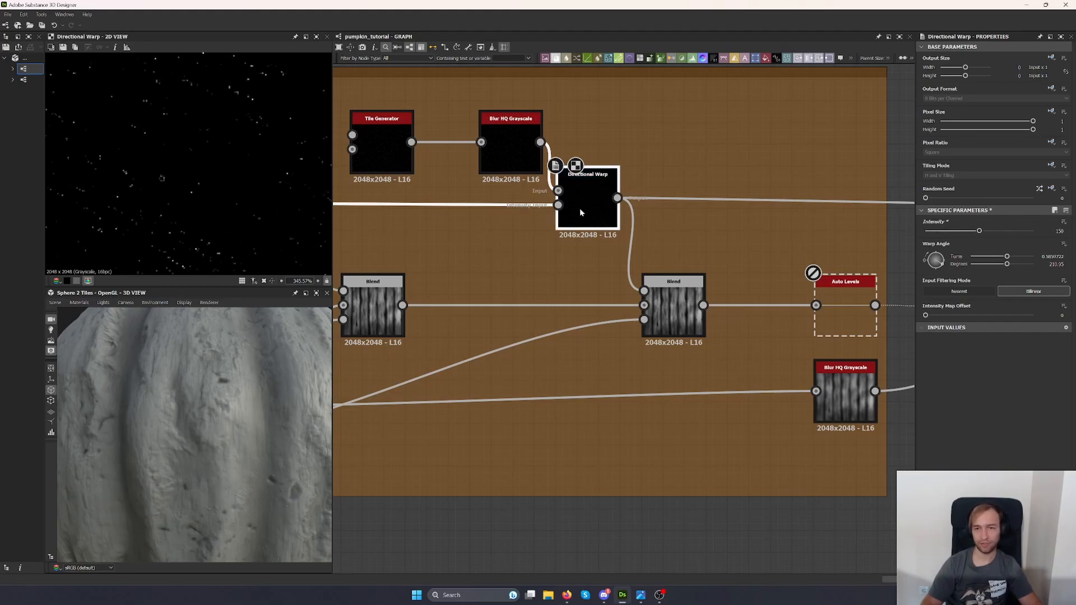
pyautogui.click(1000, 230)
pyautogui.write('15')
pyautogui.press('Return')
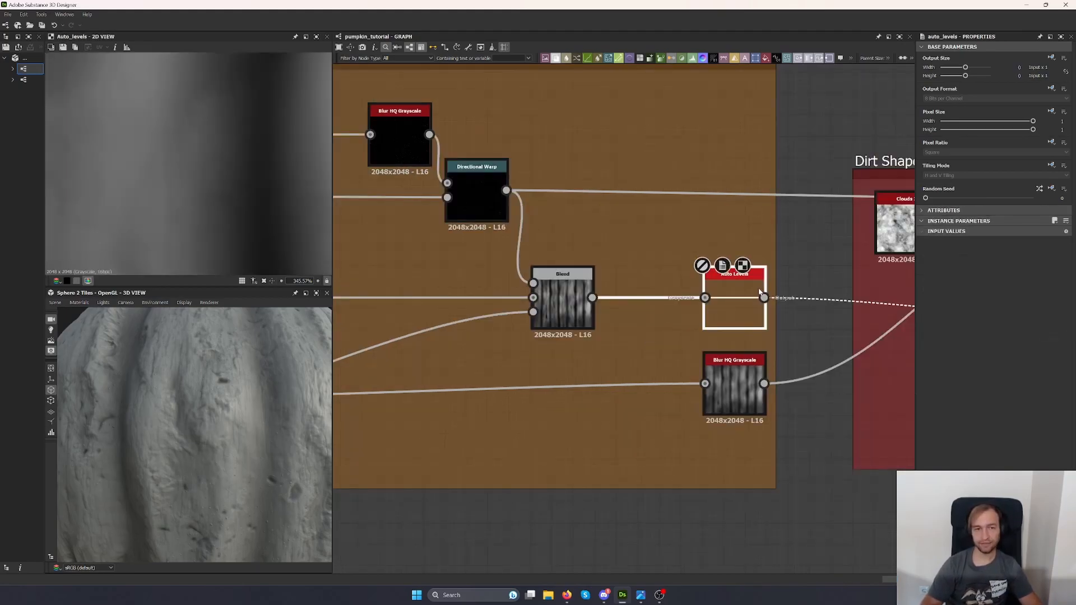
# Re-enable the Auto Levels node after the speck Blend and toggle it off and on to compare the result.
pyautogui.hotkey('shift', 'd')
pyautogui.scroll(-5, 193, 387)
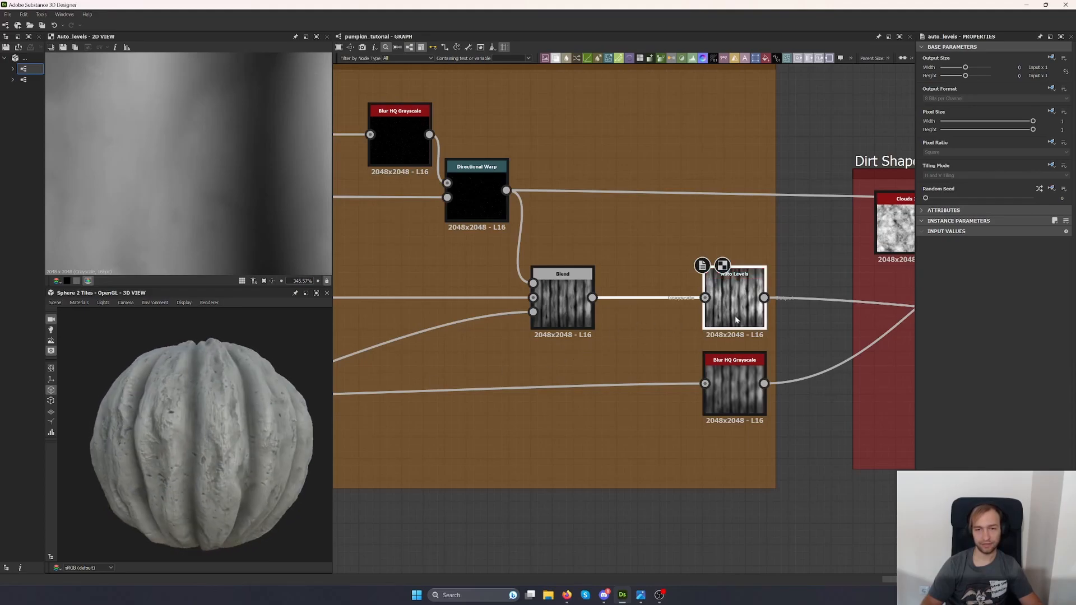
pyautogui.hotkey('shift', 'd')
pyautogui.hotkey('shift', 'd')
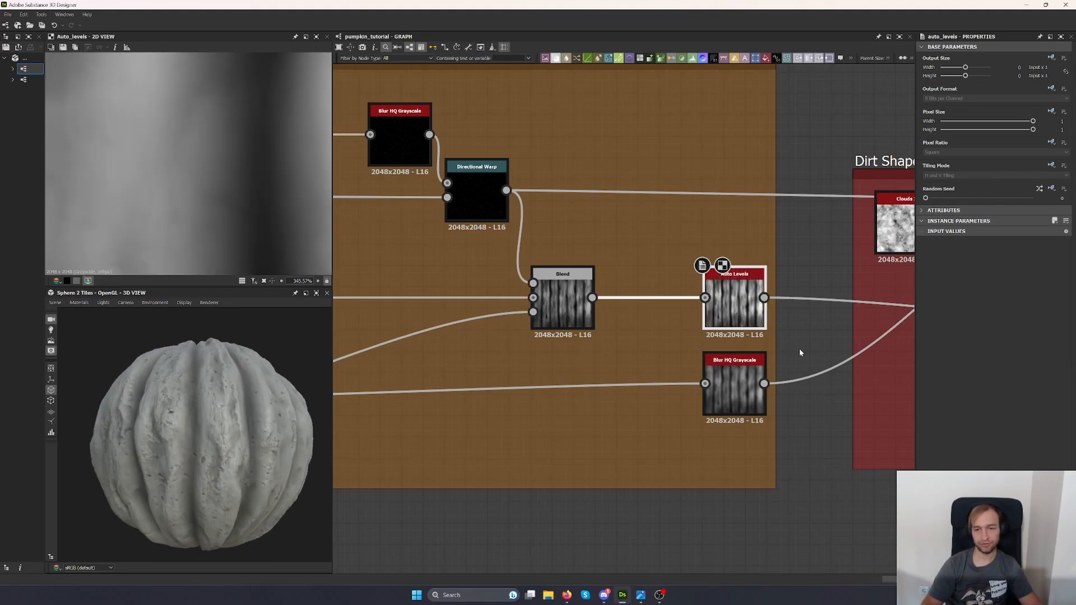
# Re-enable the final Blend in the Dirt Shapes frame and toggle it off and on to compare the surface up close.
pyautogui.scroll(-6, 520, 336)
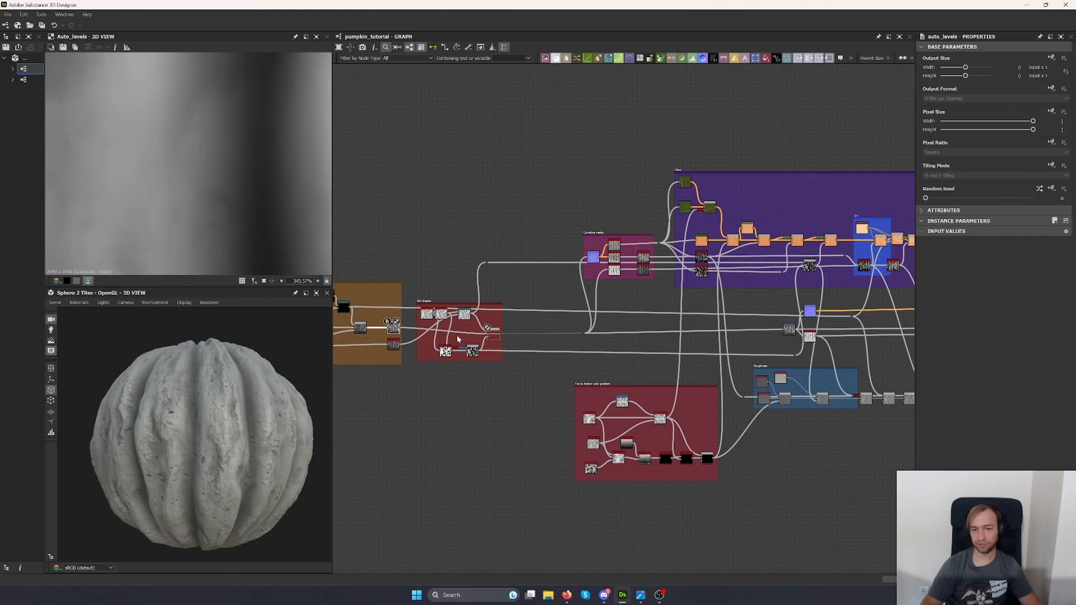
pyautogui.scroll(5, 458, 339)
pyautogui.moveTo(524, 336); pyautogui.dragTo(600, 343, button='middle')
pyautogui.click(675, 343)
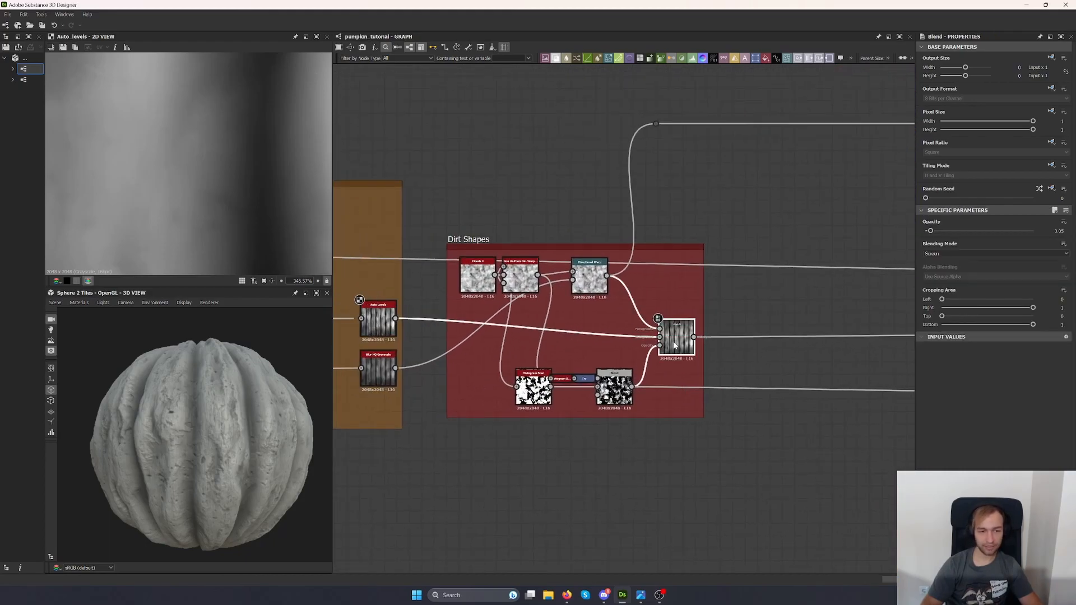
pyautogui.scroll(5, 248, 440)
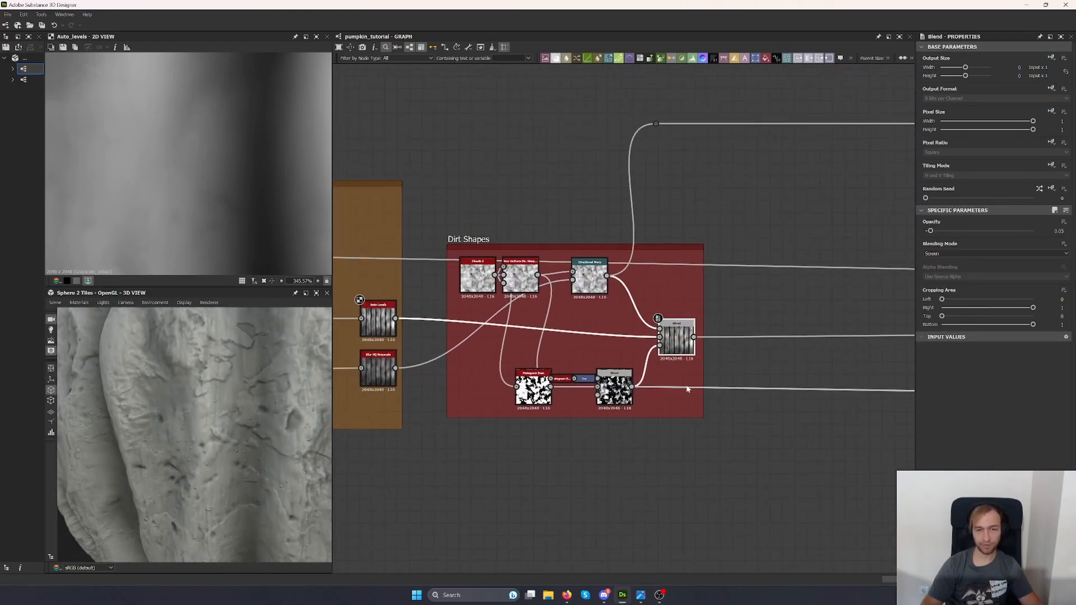
pyautogui.hotkey('shift', 'd')
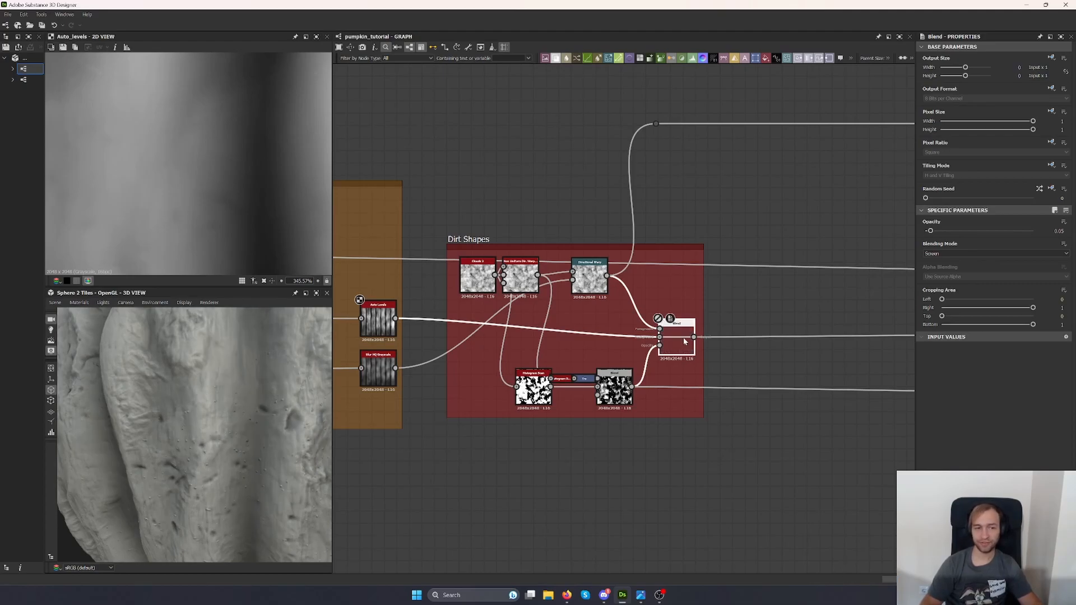
pyautogui.hotkey('shift', 'd')
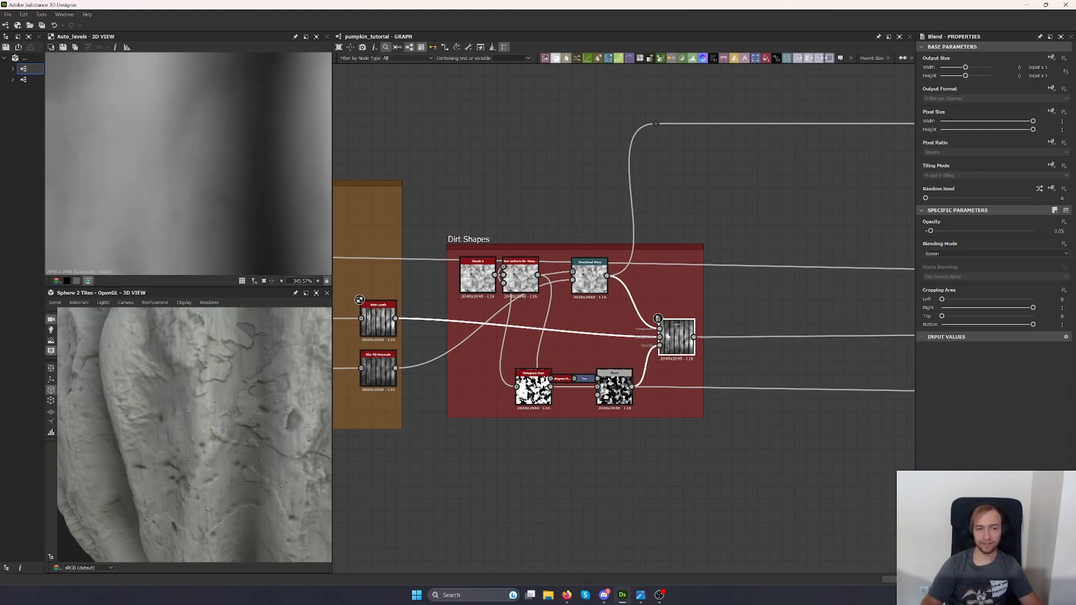
# Align the final Dirt Shapes Blend with the Auto Levels output and toggle it off and on once more.
pyautogui.moveTo(675, 346); pyautogui.dragTo(675, 328)
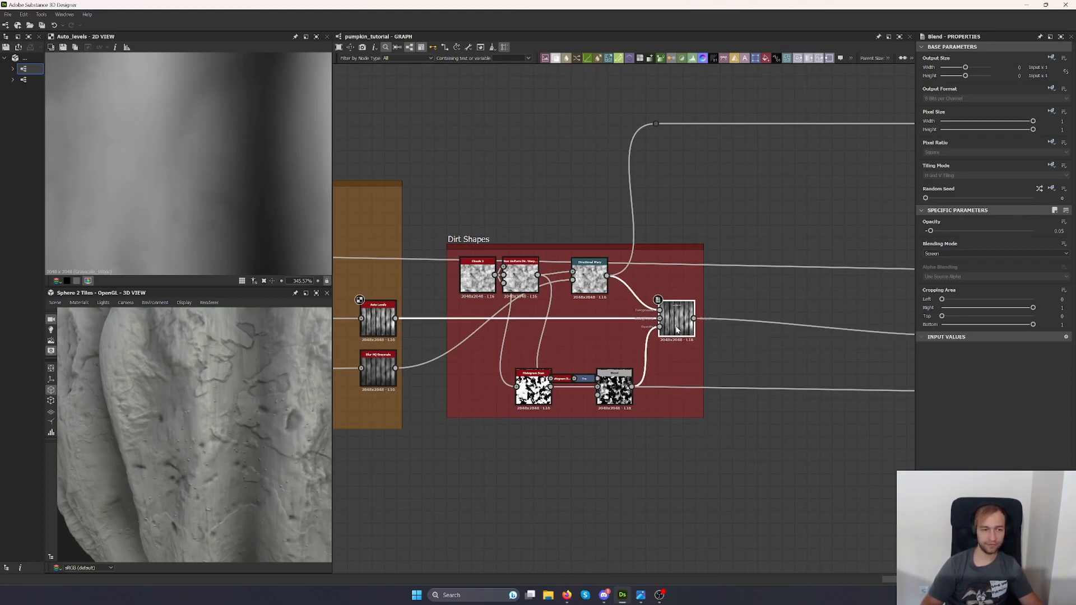
pyautogui.hotkey('shift', 'd')
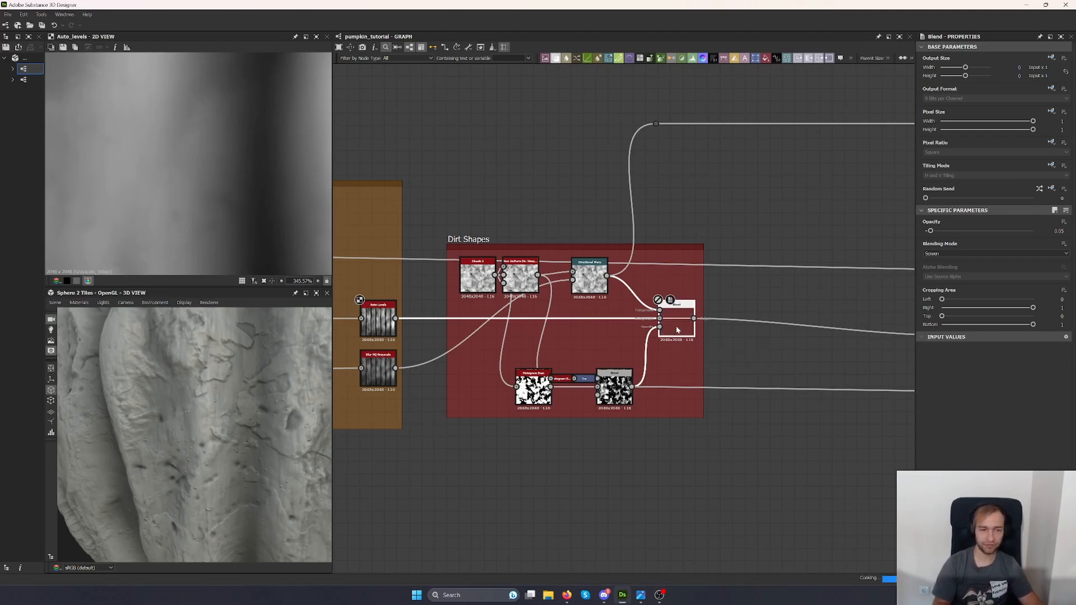
pyautogui.hotkey('shift', 'd')
# Preview the final Dirt Shapes Blend and try a stronger opacity of about 0.16 on the whole pumpkin.
pyautogui.doubleClick(677, 329)
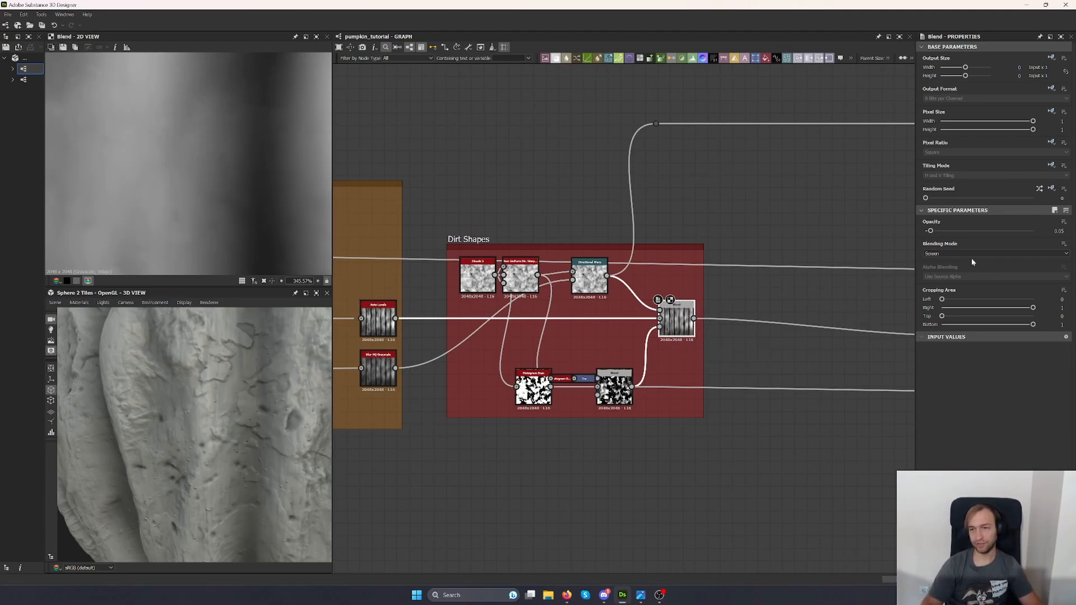
pyautogui.click(943, 232)
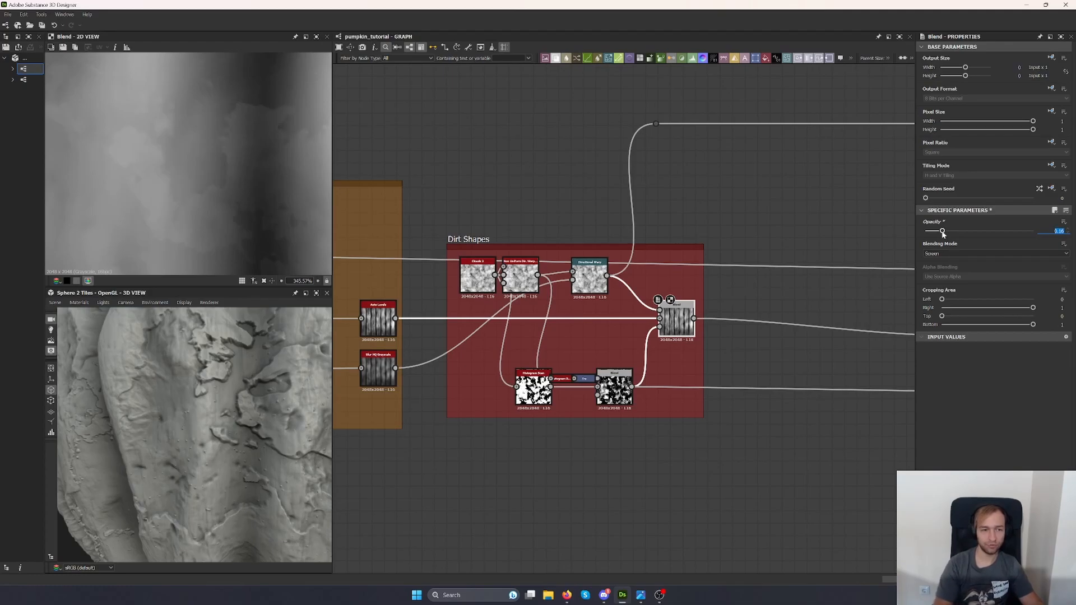
pyautogui.scroll(-5, 312, 402)
pyautogui.moveTo(312, 402)
pyautogui.mouseDown()
pyautogui.moveTo(298, 390)
pyautogui.moveTo(315, 391)
pyautogui.mouseUp()
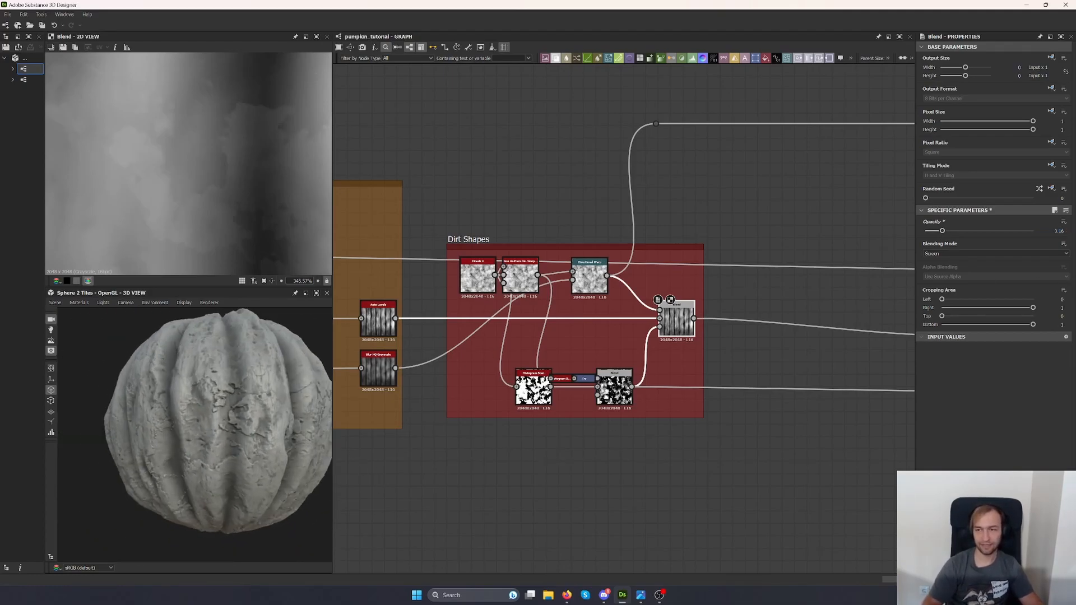
# Set the final Dirt Shapes Blend's opacity to 0.02 and inspect the surface up close.
pyautogui.click(974, 231)
pyautogui.write('0.02')
pyautogui.press('Return')
pyautogui.scroll(5, 291, 409)
pyautogui.moveTo(291, 409); pyautogui.dragTo(301, 414)
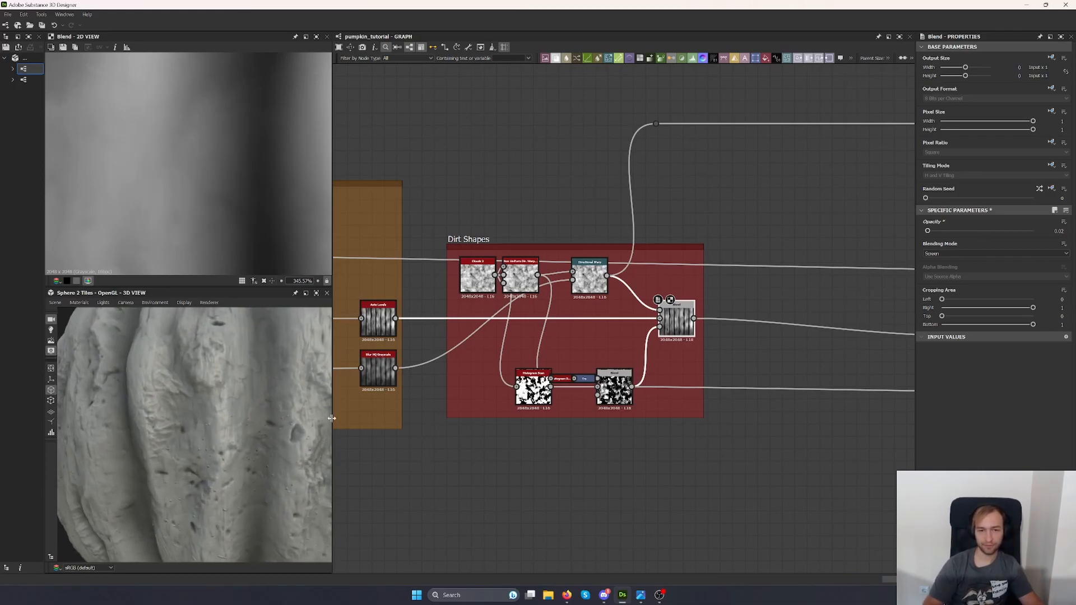
# Preview the Clouds 2, Non Uniform Dir. Warp and Directional Warp nodes of Dirt Shapes, plus the warp's blurred intensity input.
pyautogui.moveTo(467, 290); pyautogui.dragTo(511, 284, button='middle')
pyautogui.scroll(3, 511, 283)
pyautogui.click(511, 283)
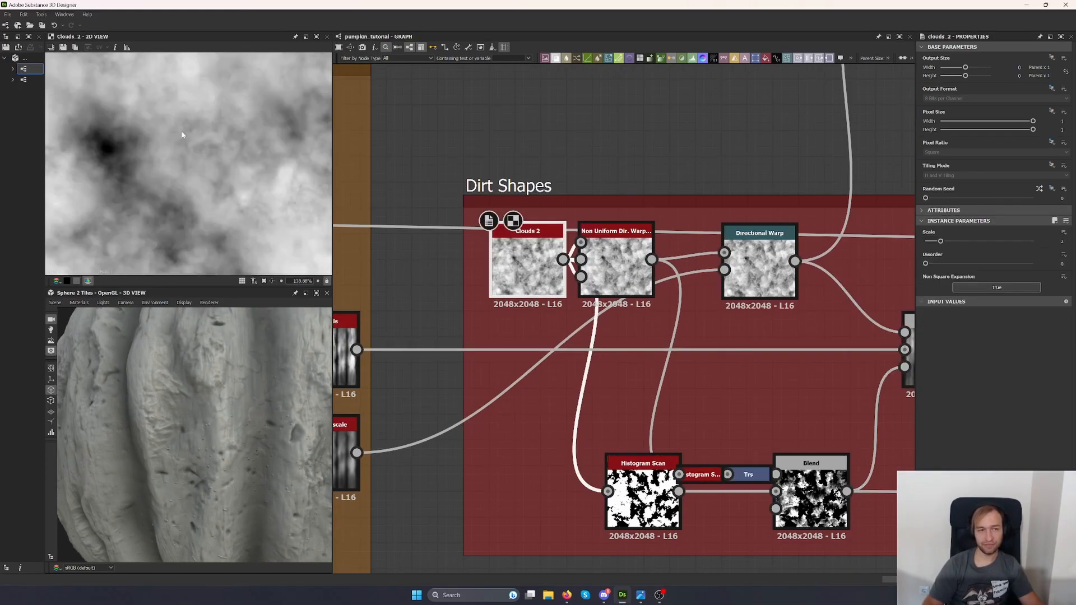
pyautogui.doubleClick(611, 267)
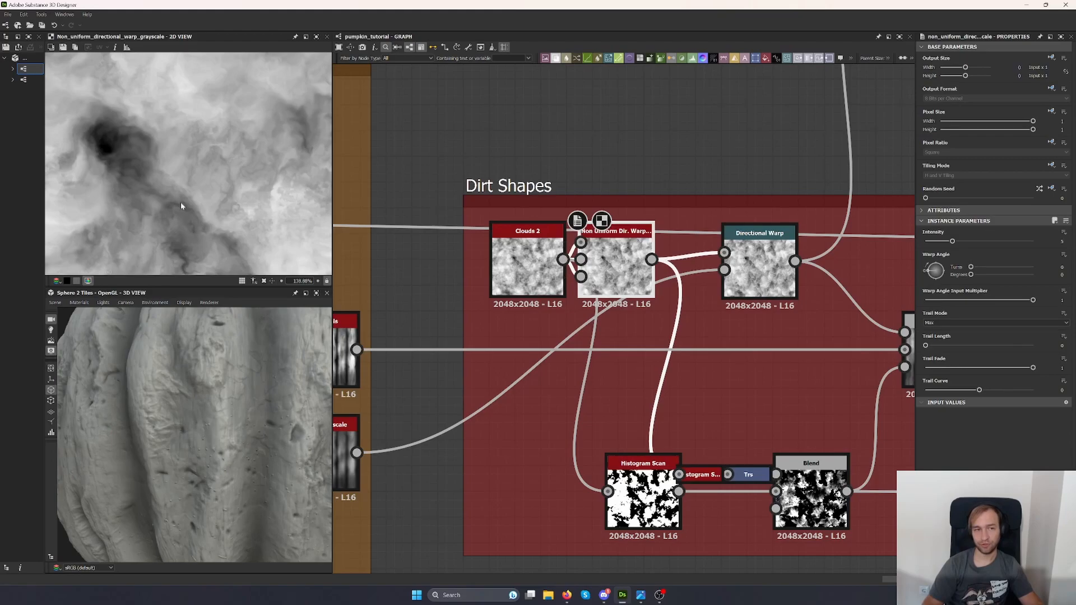
pyautogui.scroll(-5, 177, 193)
pyautogui.doubleClick(771, 289)
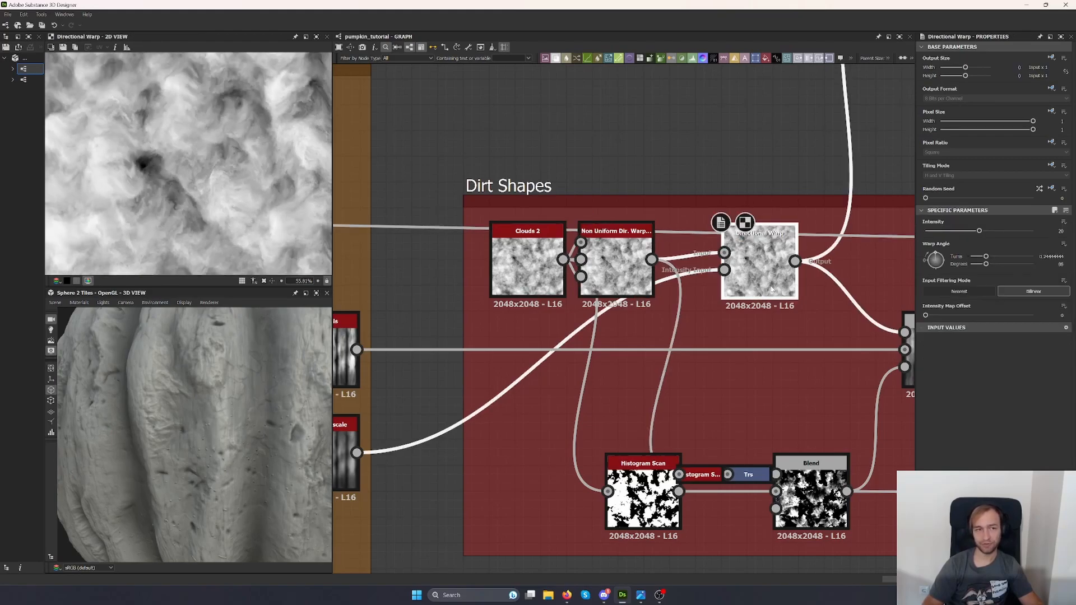
pyautogui.doubleClick(726, 271)
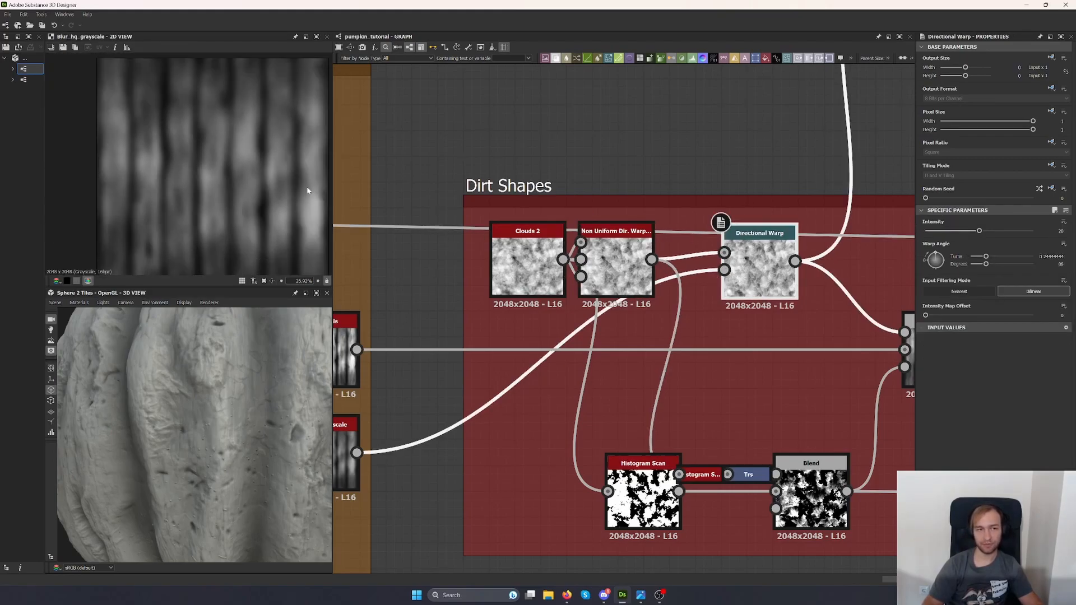
# Preview the Directional Warp, Histogram Scan and mask Blend nodes of Dirt Shapes one after another.
pyautogui.doubleClick(760, 269)
pyautogui.moveTo(795, 335); pyautogui.dragTo(657, 289, button='middle')
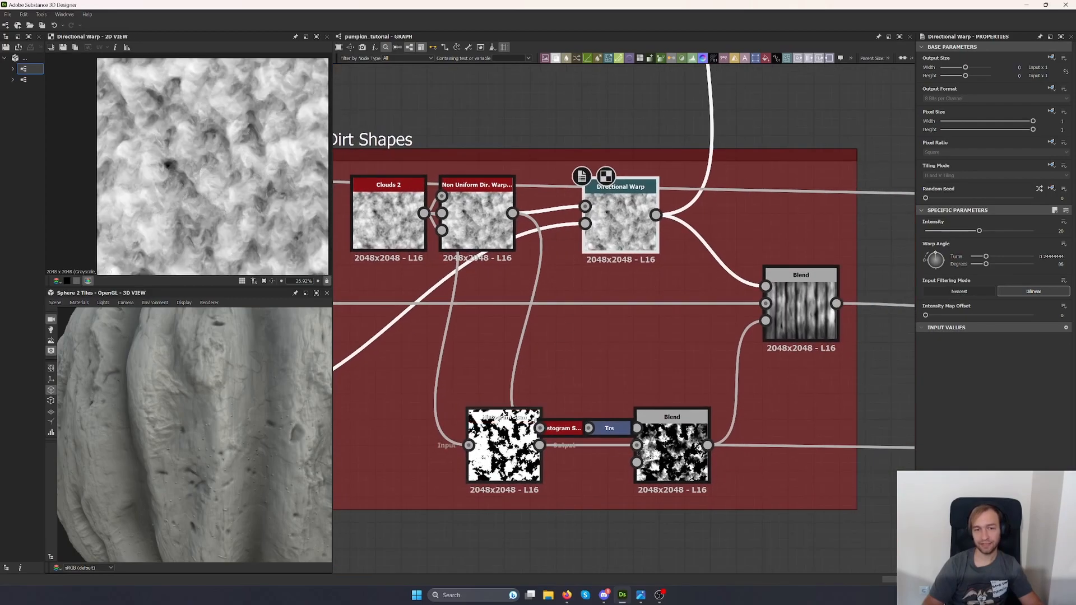
pyautogui.doubleClick(504, 451)
pyautogui.doubleClick(672, 452)
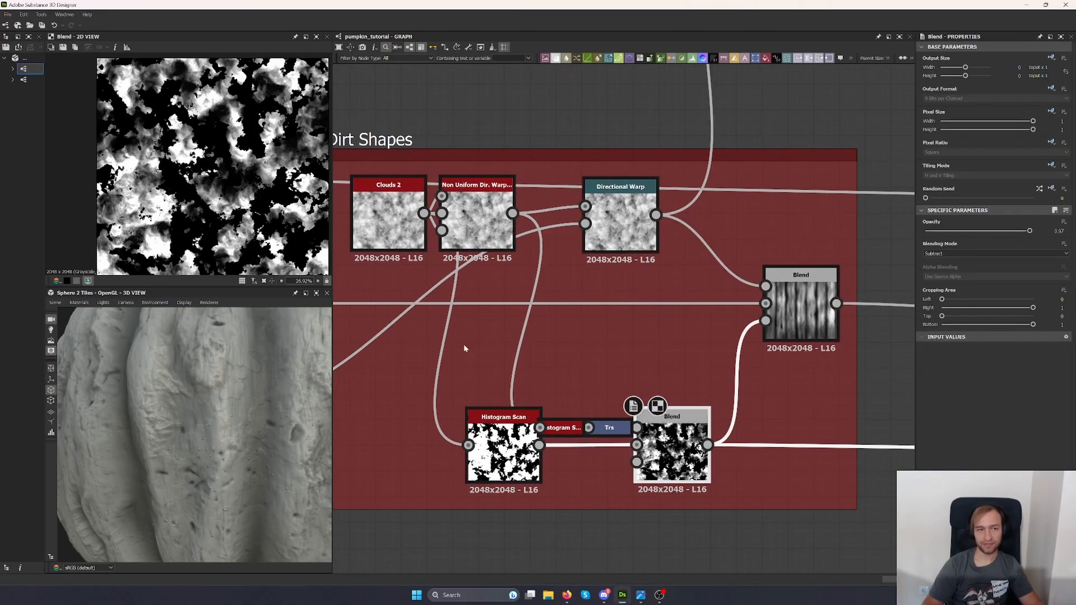
# Space out the mask Blend and Clouds 2 nodes in Dirt Shapes and preview the Histogram Scan.
pyautogui.moveTo(662, 453); pyautogui.dragTo(689, 451)
pyautogui.doubleClick(508, 456)
pyautogui.moveTo(379, 223); pyautogui.dragTo(349, 223)
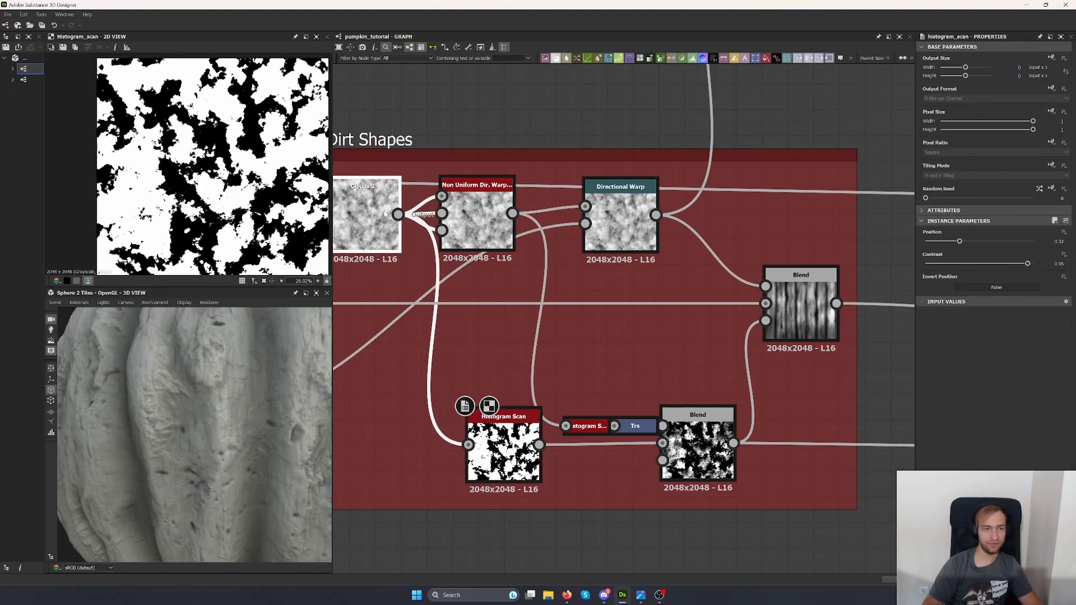
# Preview the Non Uniform Dir. Warp and the collapsed Histogram Scan, and shift the Transformation 2D's offset in the preview.
pyautogui.doubleClick(477, 222)
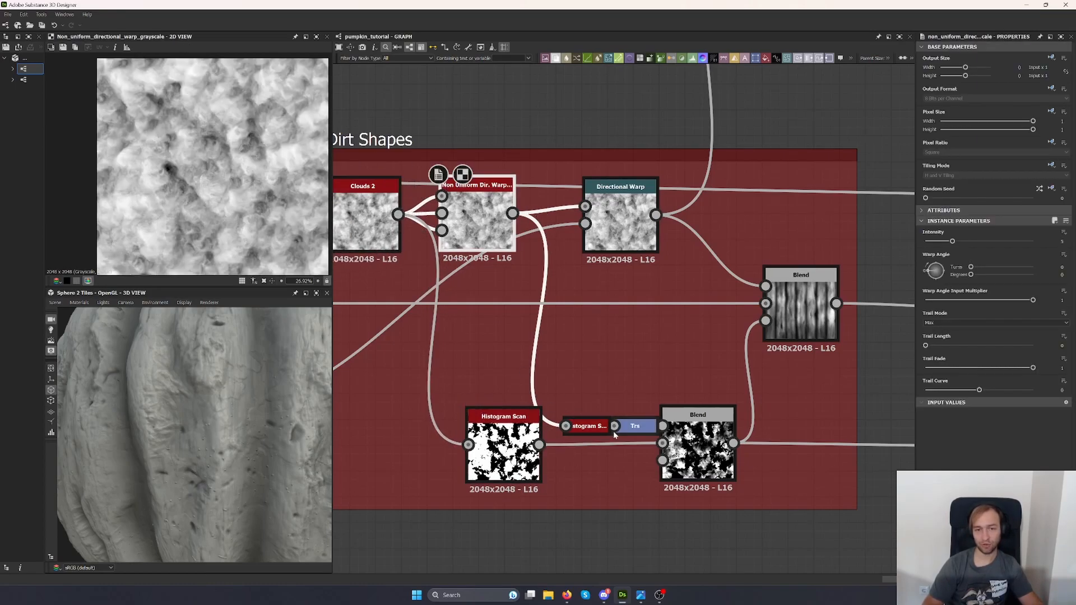
pyautogui.doubleClick(586, 426)
pyautogui.doubleClick(635, 426)
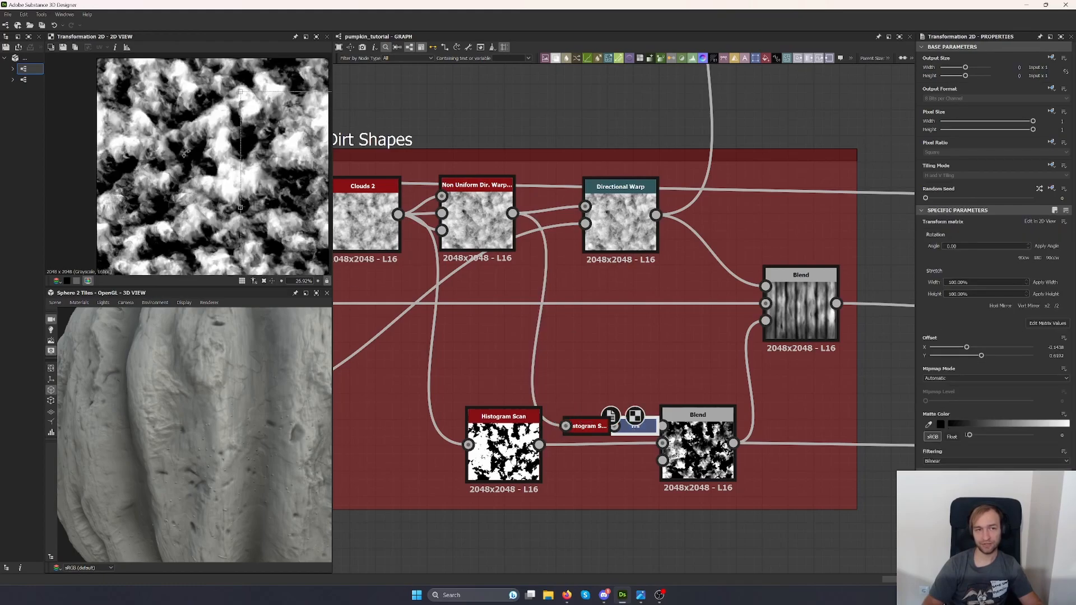
pyautogui.moveTo(268, 191); pyautogui.dragTo(303, 222)
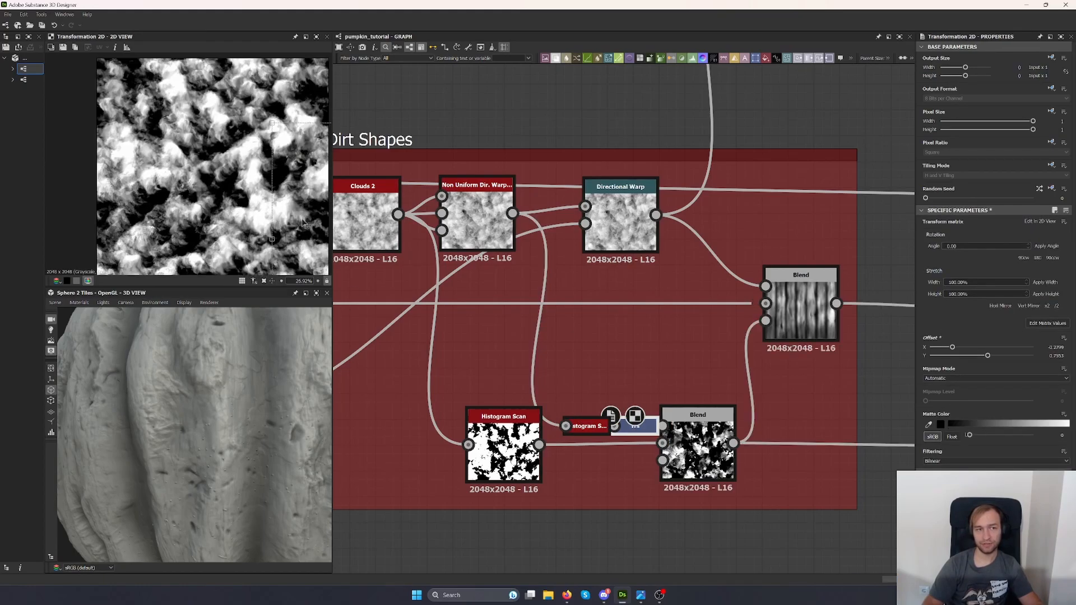
# Preview the final Dirt Shapes Blend and inspect its effect on the whole pumpkin.
pyautogui.doubleClick(826, 315)
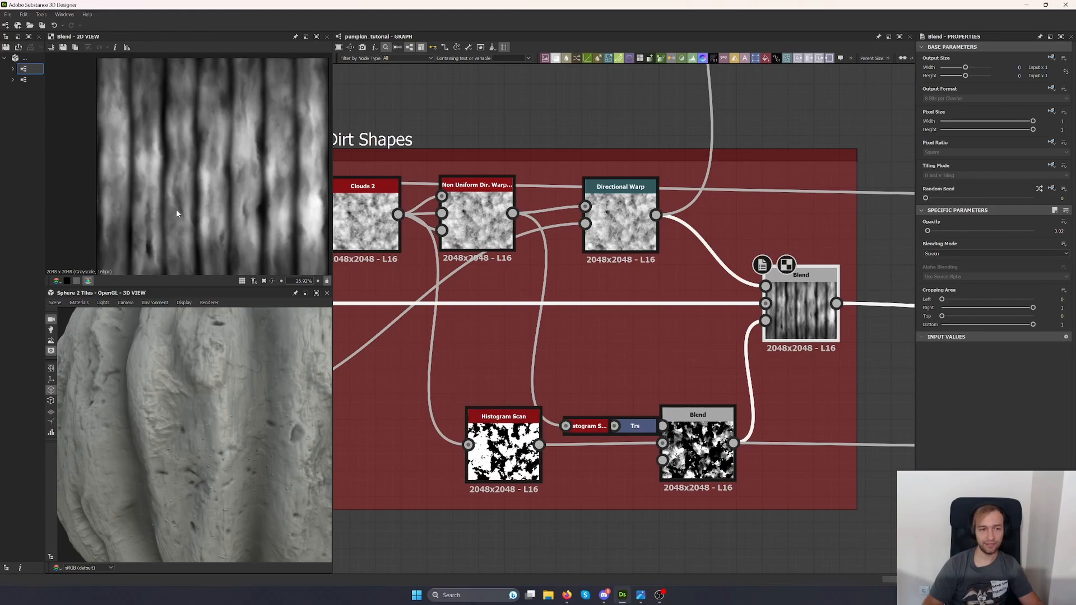
pyautogui.scroll(-5, 193, 393)
pyautogui.moveTo(213, 386); pyautogui.dragTo(270, 389)
pyautogui.moveTo(741, 369); pyautogui.dragTo(514, 377, button='middle')
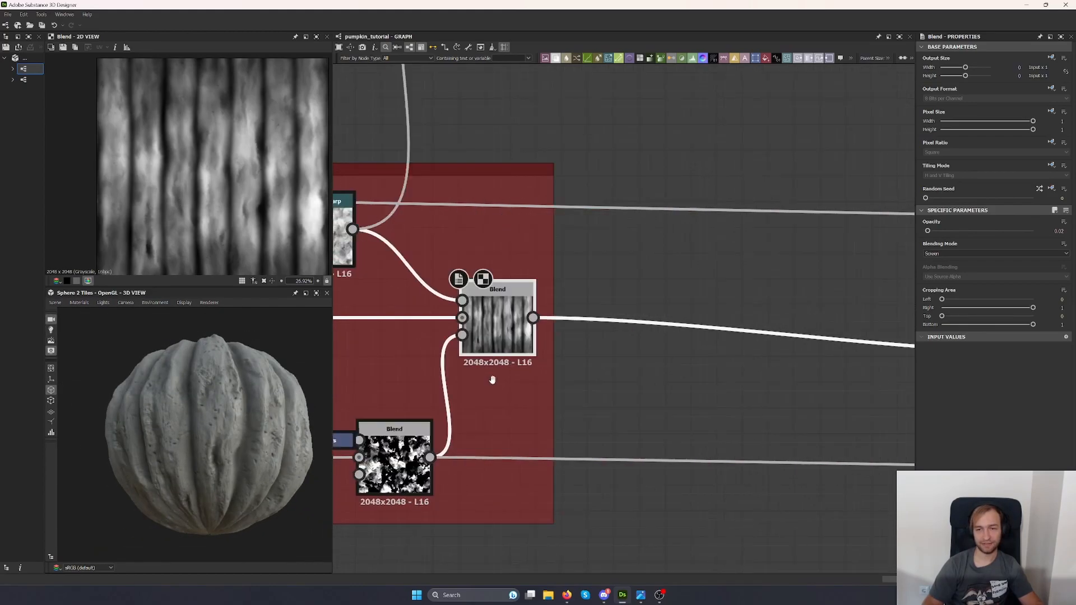
pyautogui.moveTo(514, 377); pyautogui.dragTo(426, 391, button='middle')
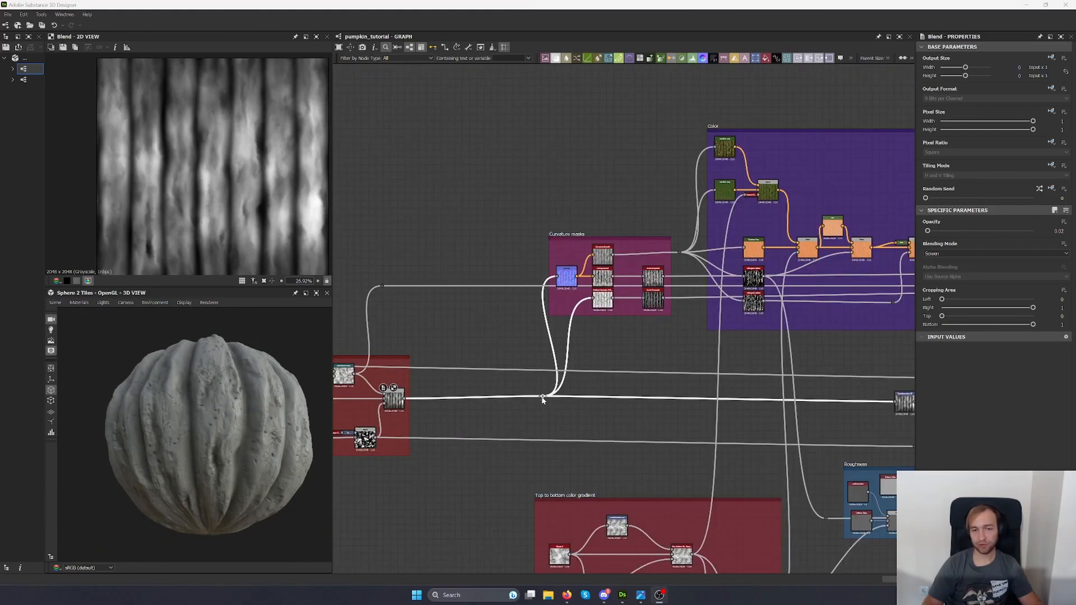
# Set the Switch Color node before the outputs to True and inspect the coloured pumpkin under rotated lighting.
pyautogui.click(543, 397)
pyautogui.moveTo(848, 346); pyautogui.dragTo(408, 370, button='middle')
pyautogui.moveTo(725, 344); pyautogui.dragTo(638, 343, button='middle')
pyautogui.scroll(4, 729, 274)
pyautogui.doubleClick(731, 273)
pyautogui.click(1015, 241)
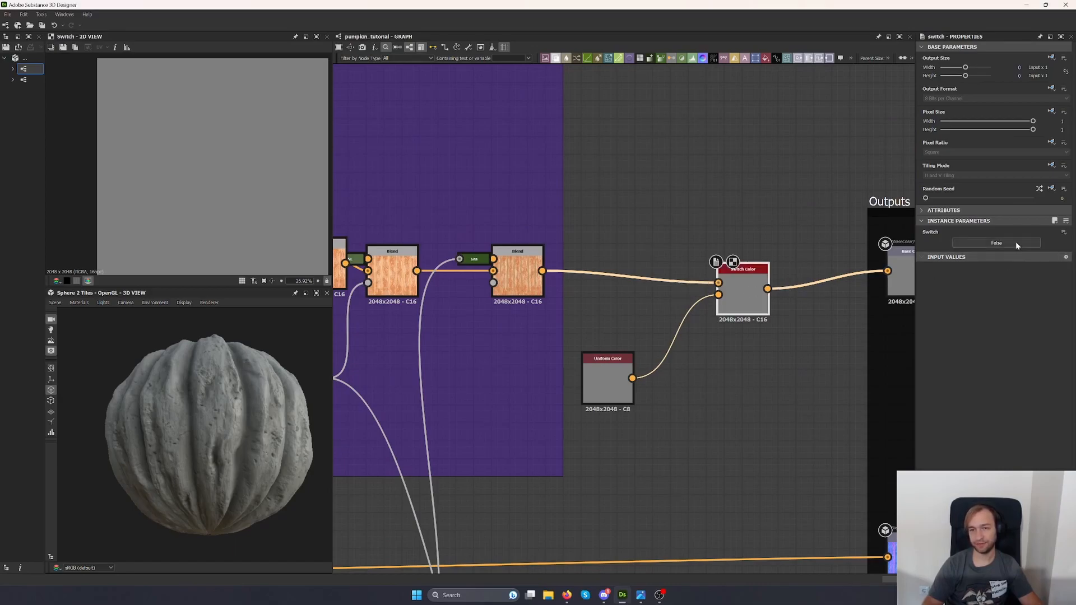
pyautogui.moveTo(247, 395)
pyautogui.mouseDown()
pyautogui.moveTo(295, 408)
pyautogui.moveTo(223, 429)
pyautogui.moveTo(280, 409)
pyautogui.moveTo(269, 410)
pyautogui.mouseUp()
pyautogui.keyDown('ctrl'); pyautogui.keyDown('shift'); pyautogui.moveTo(269, 410); pyautogui.dragTo(229, 412, button='right'); pyautogui.keyUp('shift'); pyautogui.keyUp('ctrl')
pyautogui.scroll(-5, 711, 325)
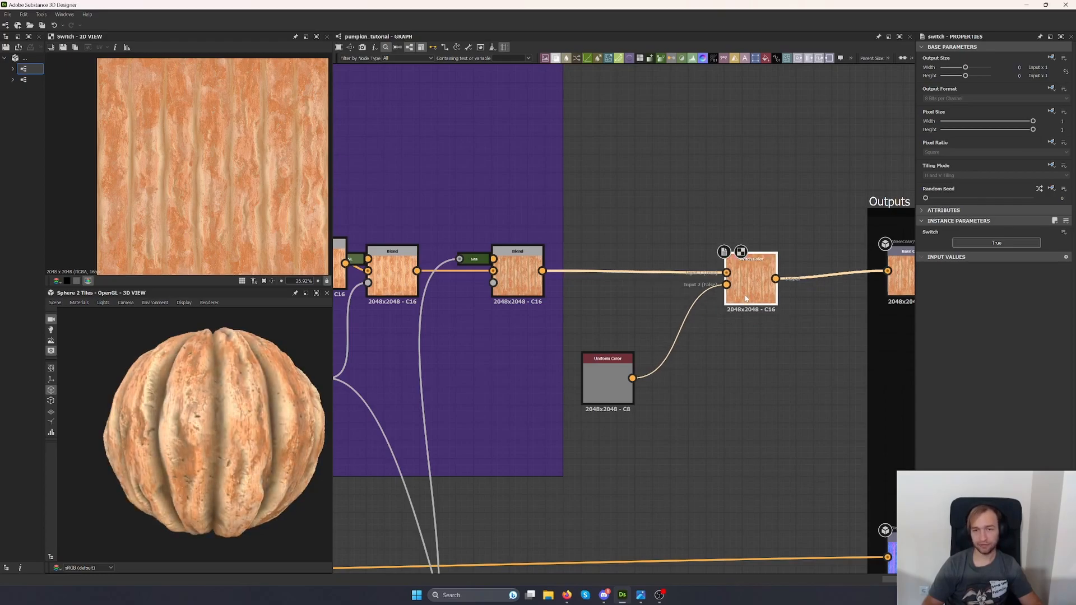
# Disable the three Blend nodes around the Dirt frame and the last Multiply Blend of the Color frame.
pyautogui.moveTo(718, 317); pyautogui.dragTo(573, 253)
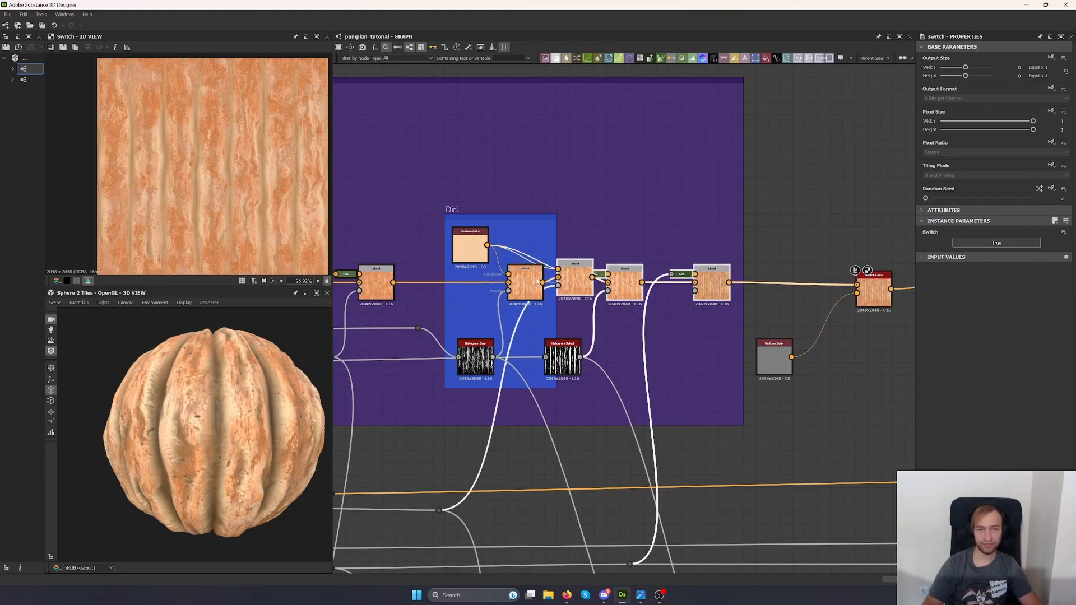
pyautogui.click(523, 282)
pyautogui.hotkey('shift', 'd')
pyautogui.click(575, 281)
pyautogui.hotkey('shift', 'd')
pyautogui.click(619, 294)
pyautogui.hotkey('shift', 'd')
pyautogui.click(713, 288)
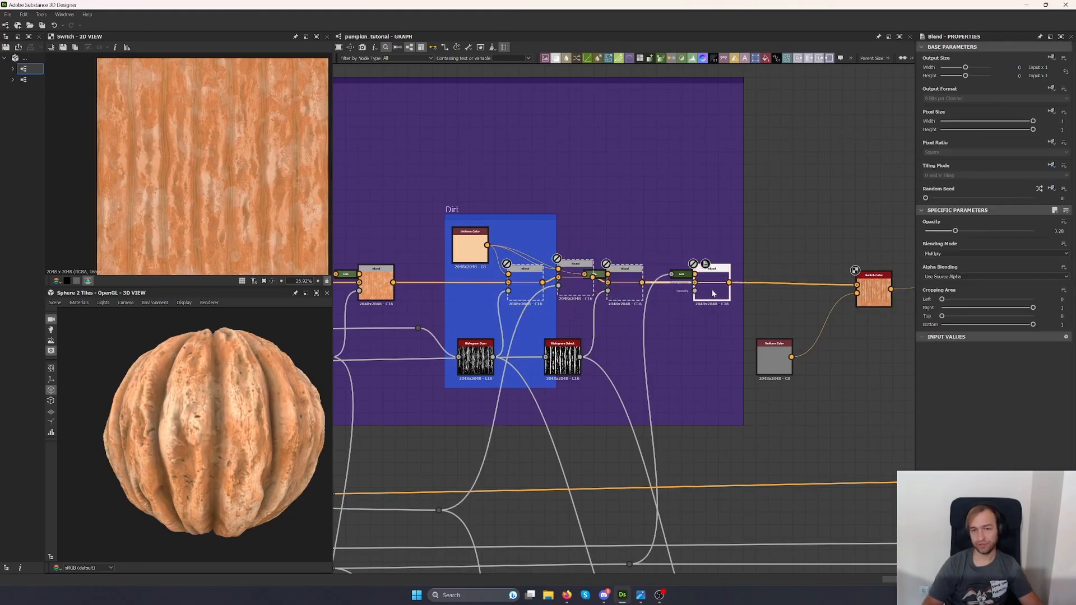
pyautogui.hotkey('shift', 'd')
# Disable the four colour Blend nodes ahead of the Dirt frame so only the base orange gradient remains.
pyautogui.moveTo(401, 292); pyautogui.dragTo(769, 308, button='middle')
pyautogui.click(748, 304)
pyautogui.moveTo(773, 303); pyautogui.dragTo(457, 310)
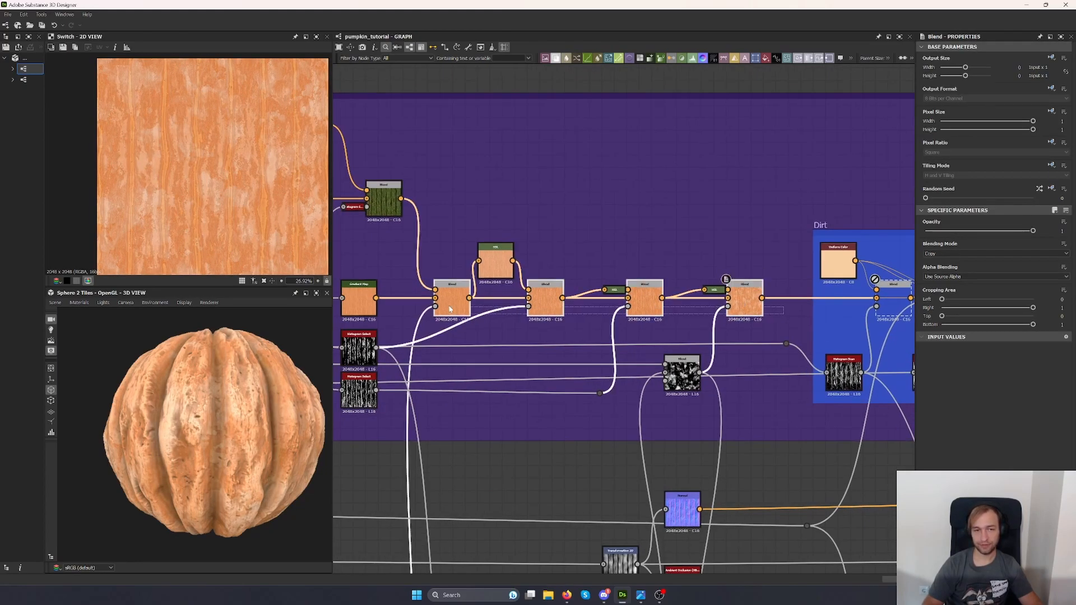
pyautogui.hotkey('shift', 'd')
pyautogui.moveTo(482, 328); pyautogui.dragTo(819, 341, button='middle')
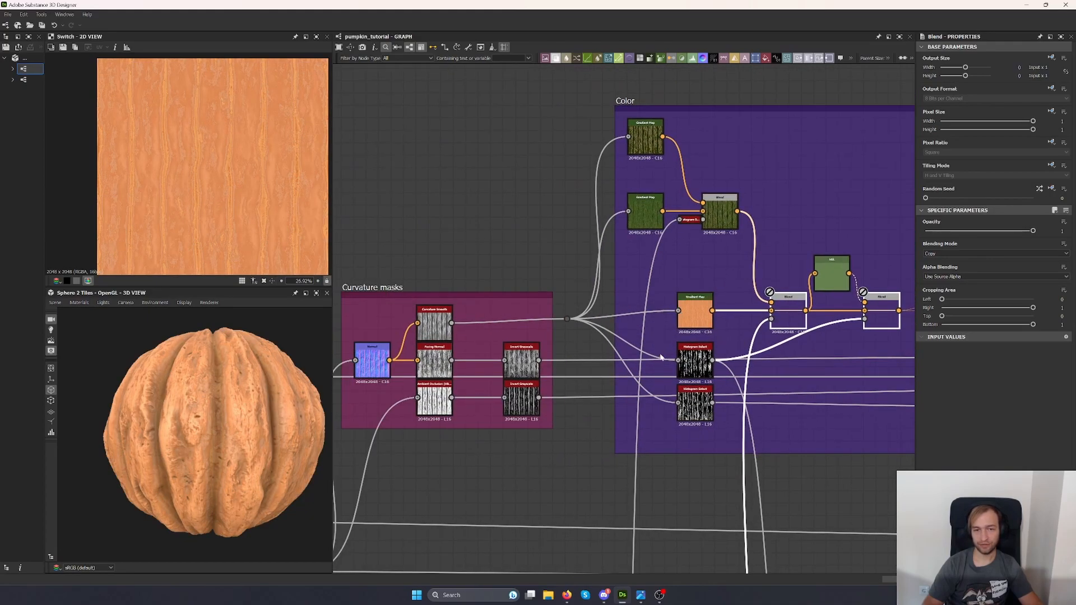
# Preview the Normal node at the start of the Curvature masks frame and trace its input.
pyautogui.moveTo(551, 423); pyautogui.dragTo(603, 397, button='middle')
pyautogui.scroll(4, 482, 321)
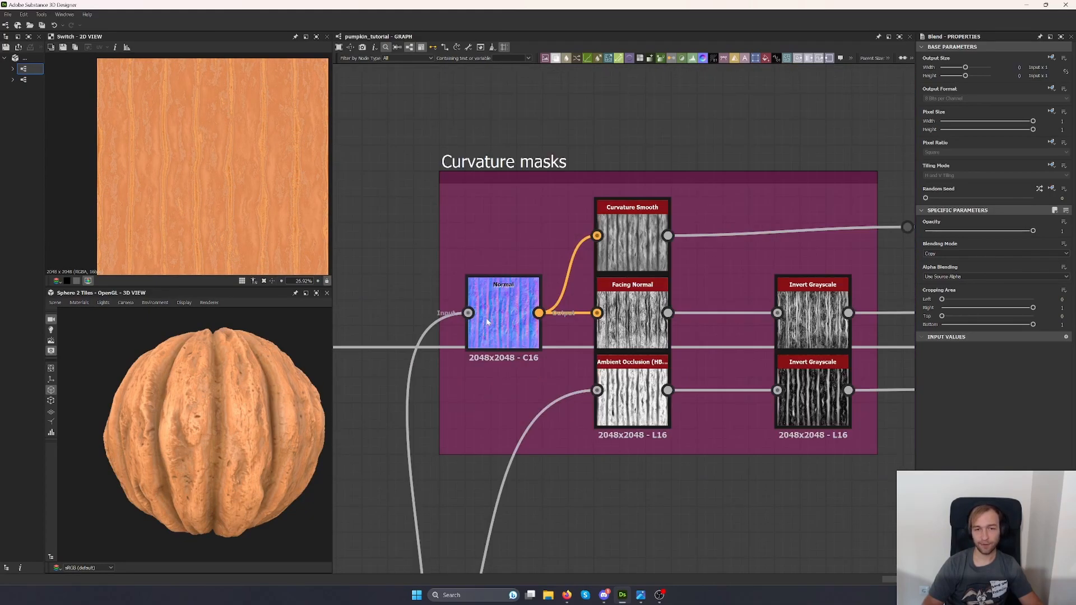
pyautogui.click(501, 317)
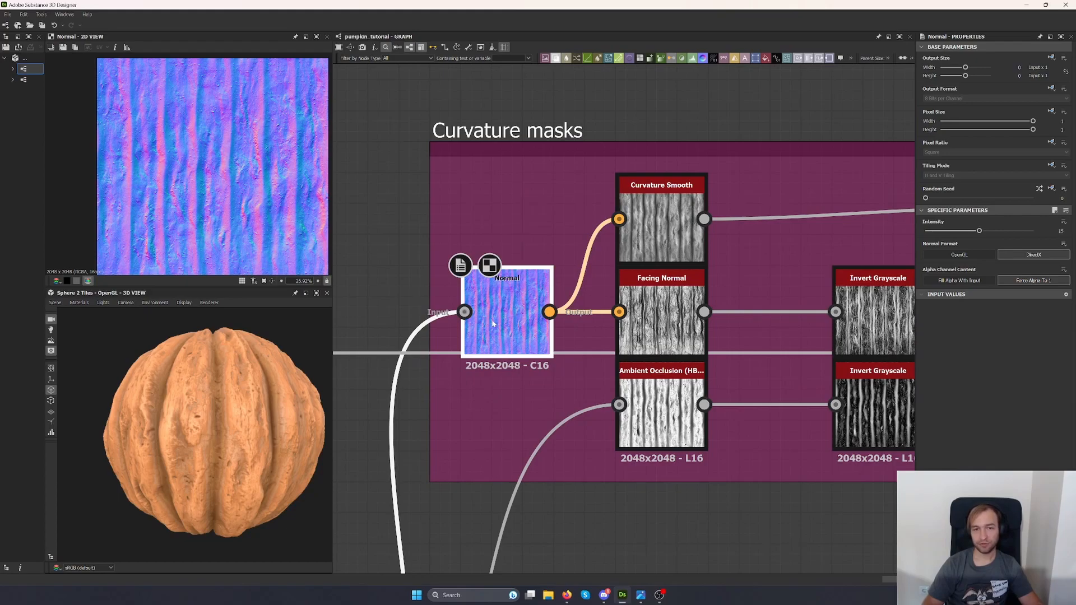
pyautogui.scroll(-5, 492, 324)
pyautogui.scroll(5, 507, 348)
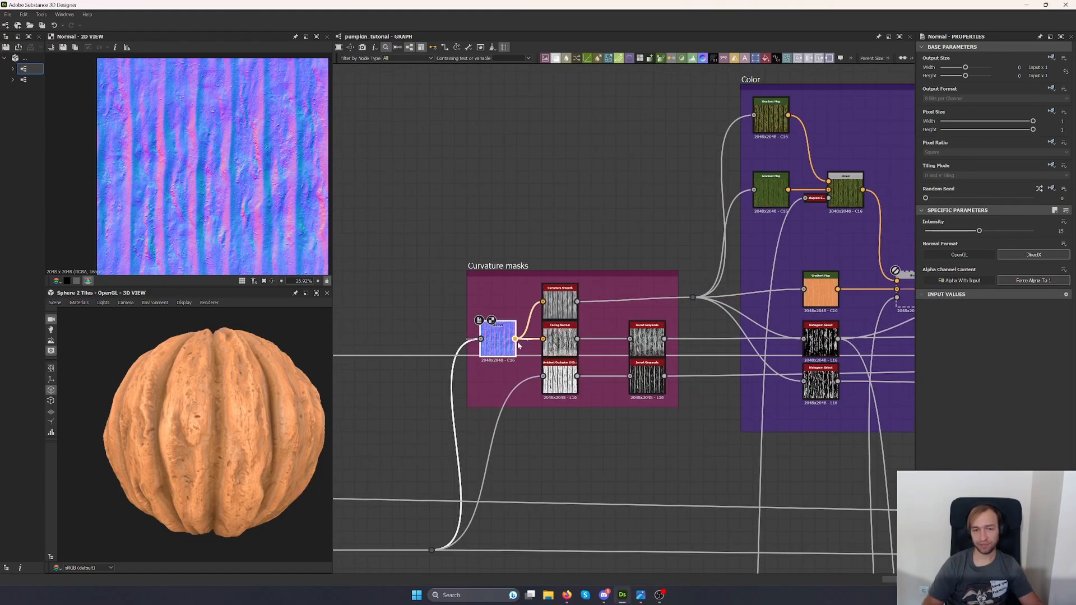
# Preview the output Normal node above the Ambient Occlusion, move it aside and check its intensity options.
pyautogui.moveTo(438, 225); pyautogui.dragTo(698, 412)
pyautogui.moveTo(705, 441); pyautogui.dragTo(289, 250, button='middle')
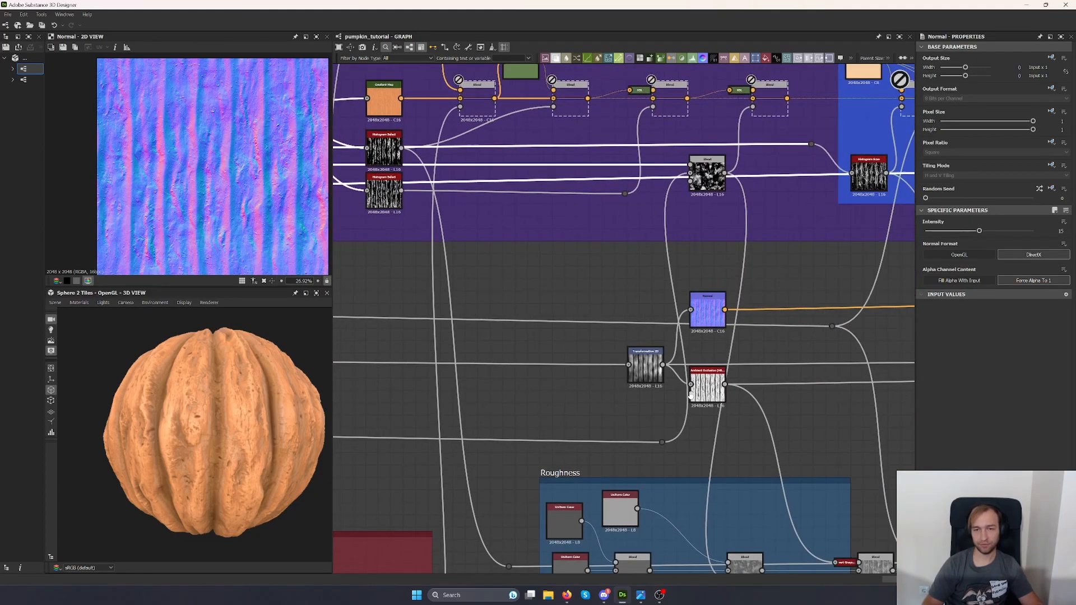
pyautogui.moveTo(734, 335); pyautogui.dragTo(595, 340, button='middle')
pyautogui.moveTo(593, 321); pyautogui.dragTo(632, 297)
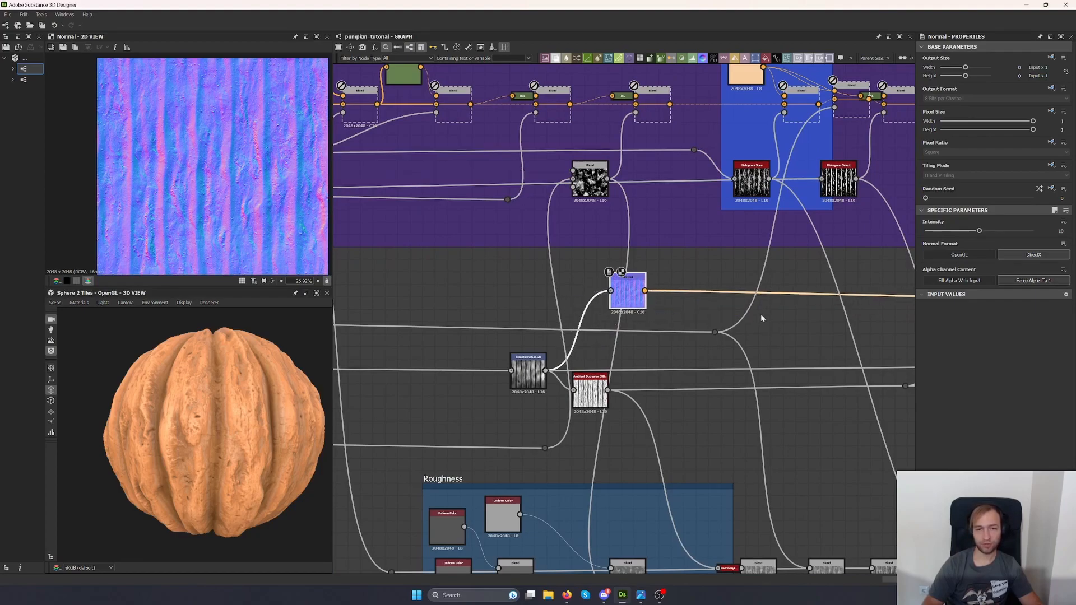
pyautogui.click(1064, 222)
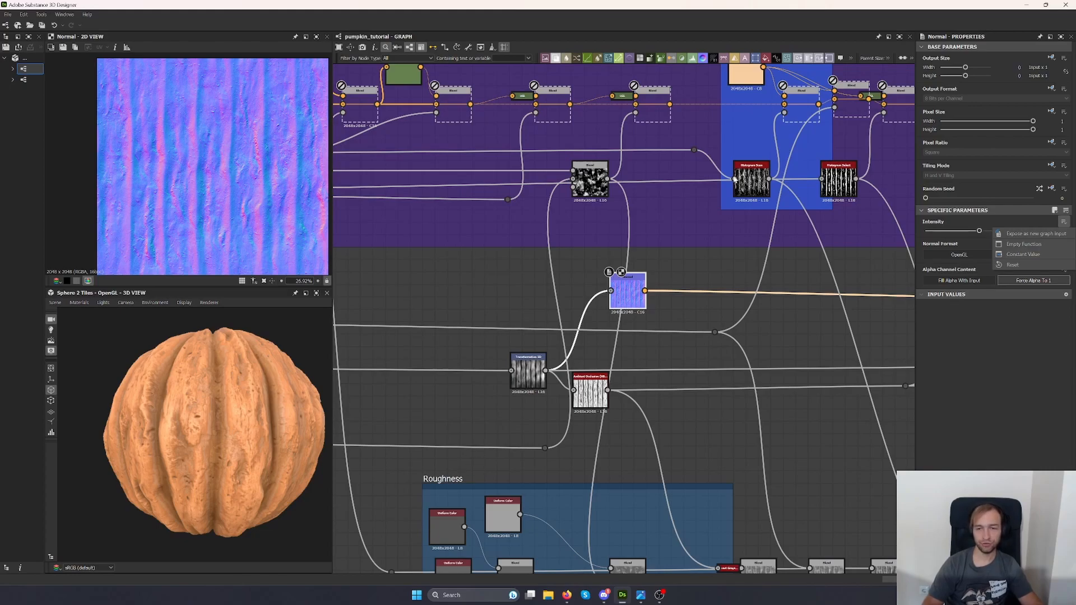
pyautogui.click(787, 329)
pyautogui.scroll(-3, 785, 327)
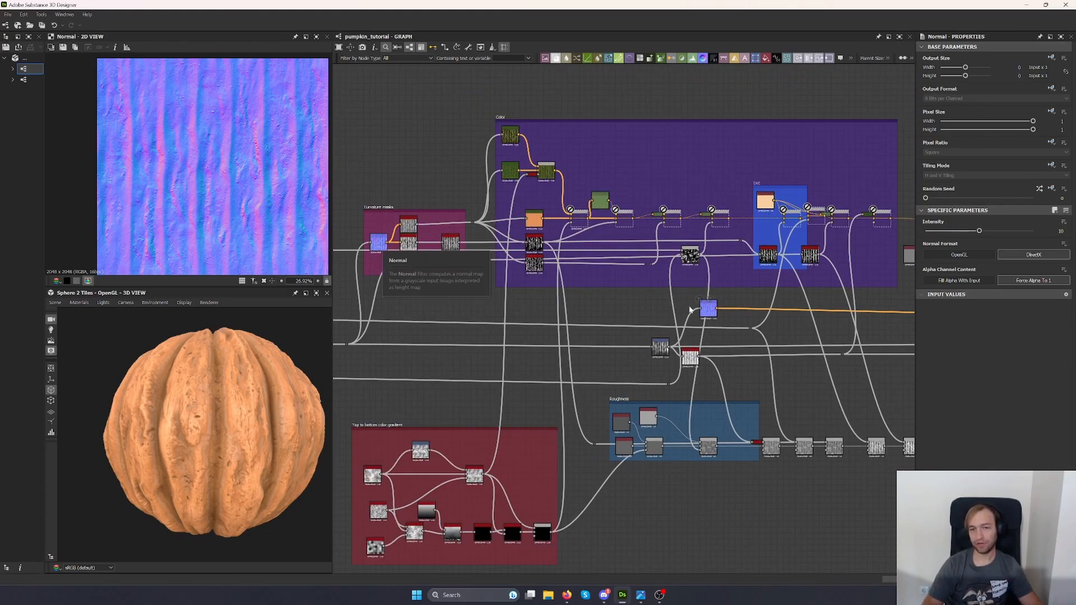
# Try feeding the curvature masks from the output Normal node with its intensity at 50, and undo both changes.
pyautogui.moveTo(701, 308); pyautogui.dragTo(452, 303)
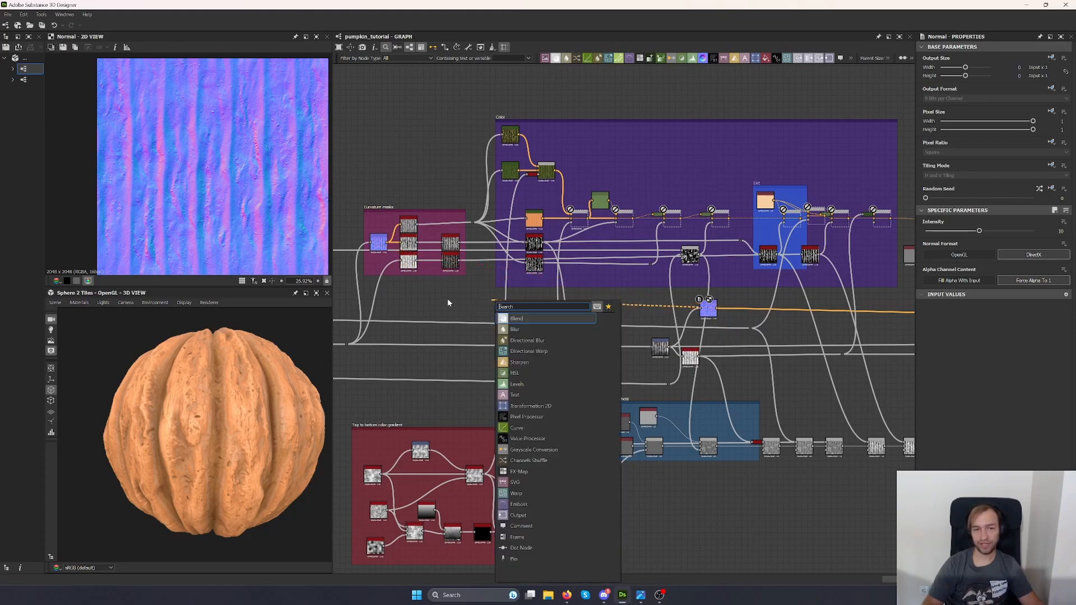
pyautogui.keyDown('shift'); pyautogui.moveTo(386, 243); pyautogui.dragTo(718, 309); pyautogui.keyUp('shift')
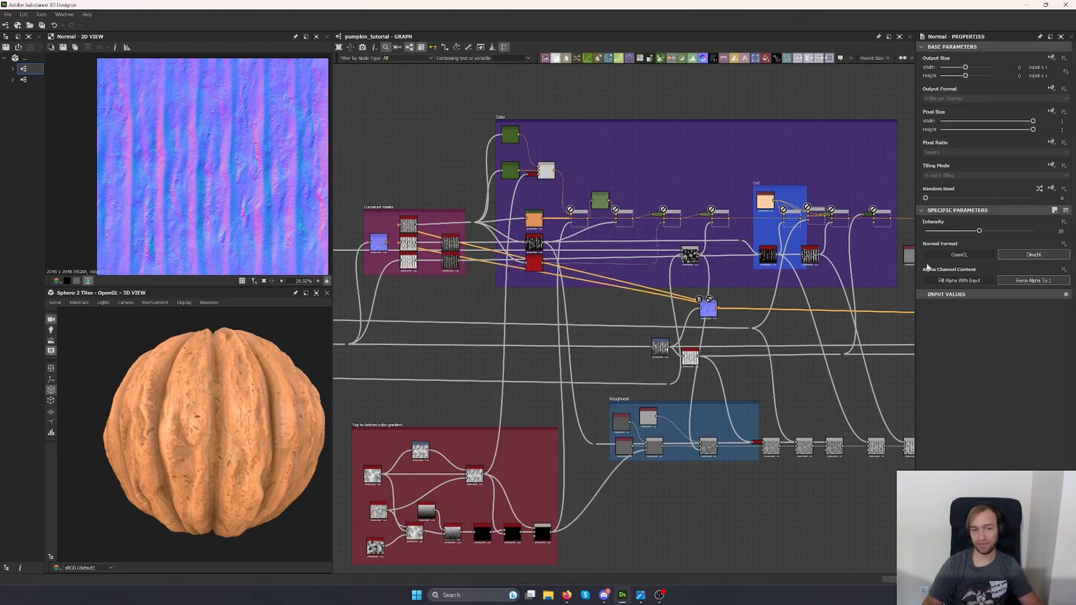
pyautogui.moveTo(947, 231); pyautogui.dragTo(1054, 240)
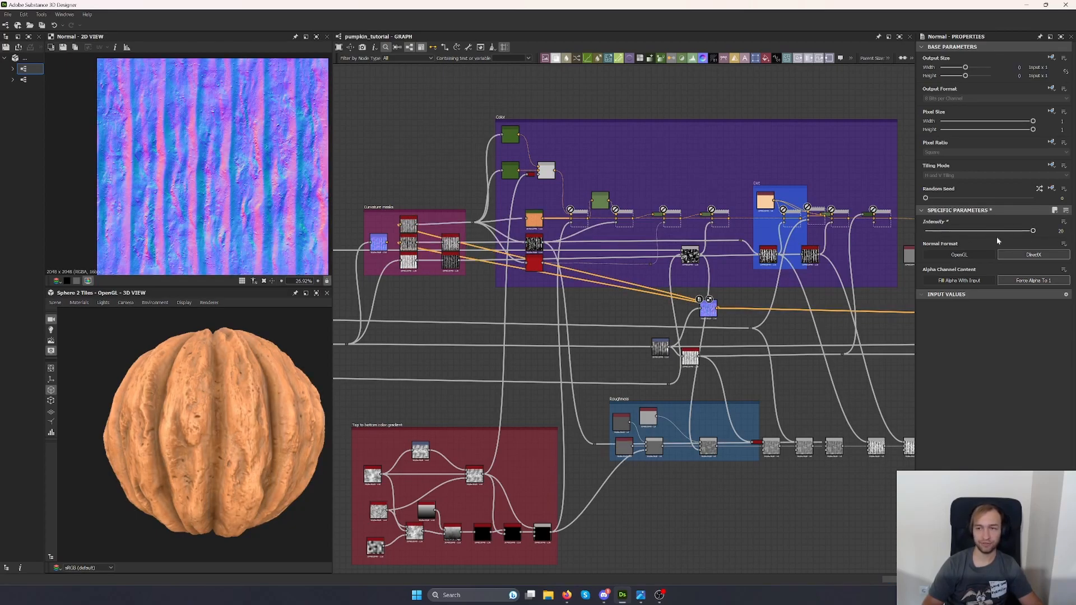
pyautogui.click(1060, 231)
pyautogui.write('50')
pyautogui.press('Return')
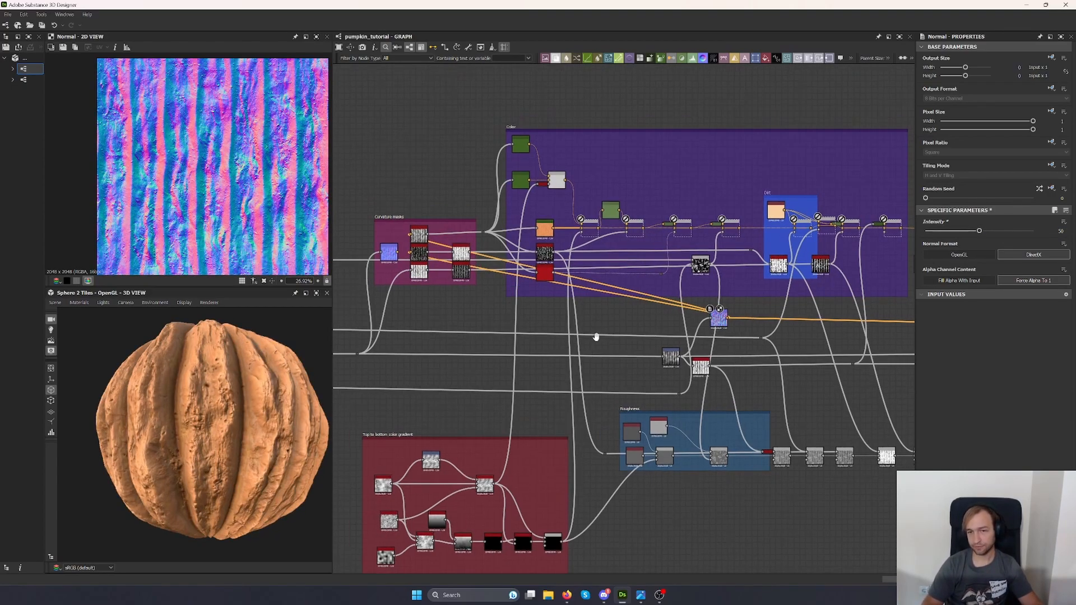
pyautogui.hotkey('ctrl', 'z')
pyautogui.hotkey('ctrl', 'z')
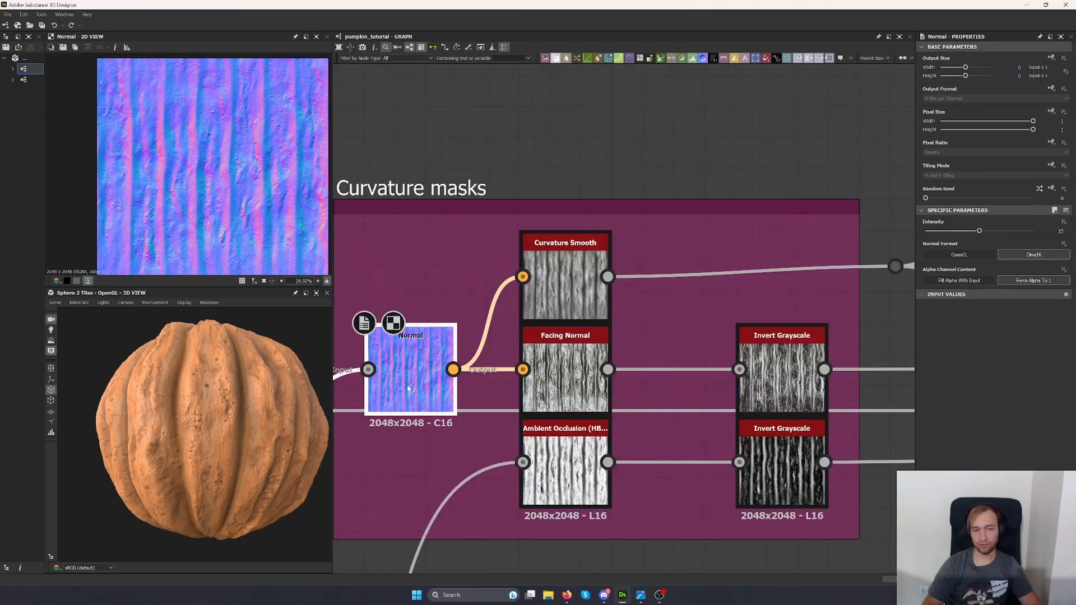
# Examine the Curvature Smooth node and preview the Facing Normal and Ambient Occlusion masks.
pyautogui.click(575, 298)
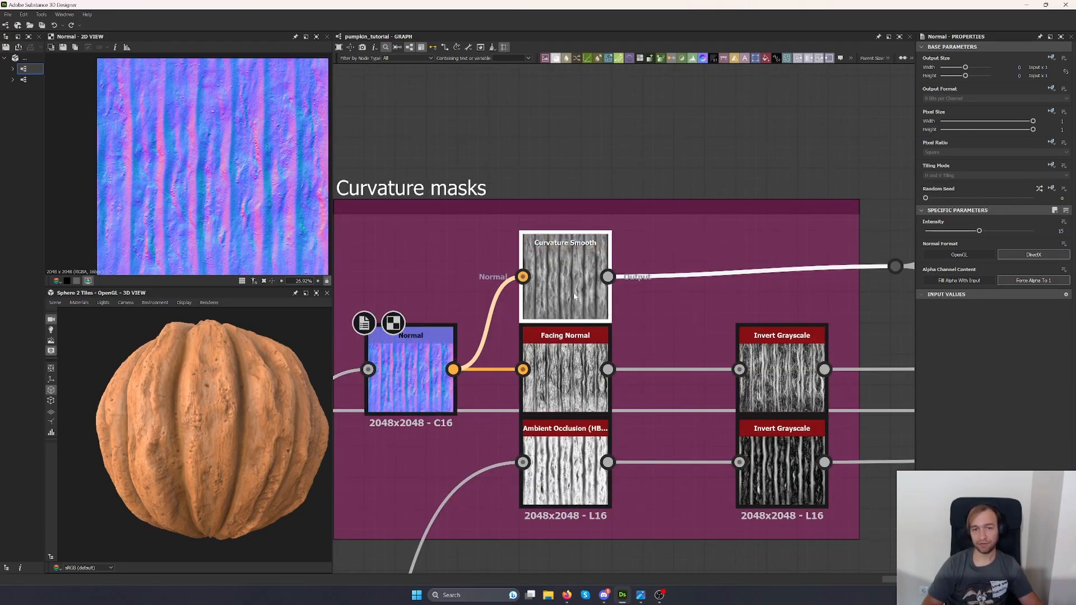
pyautogui.doubleClick(566, 365)
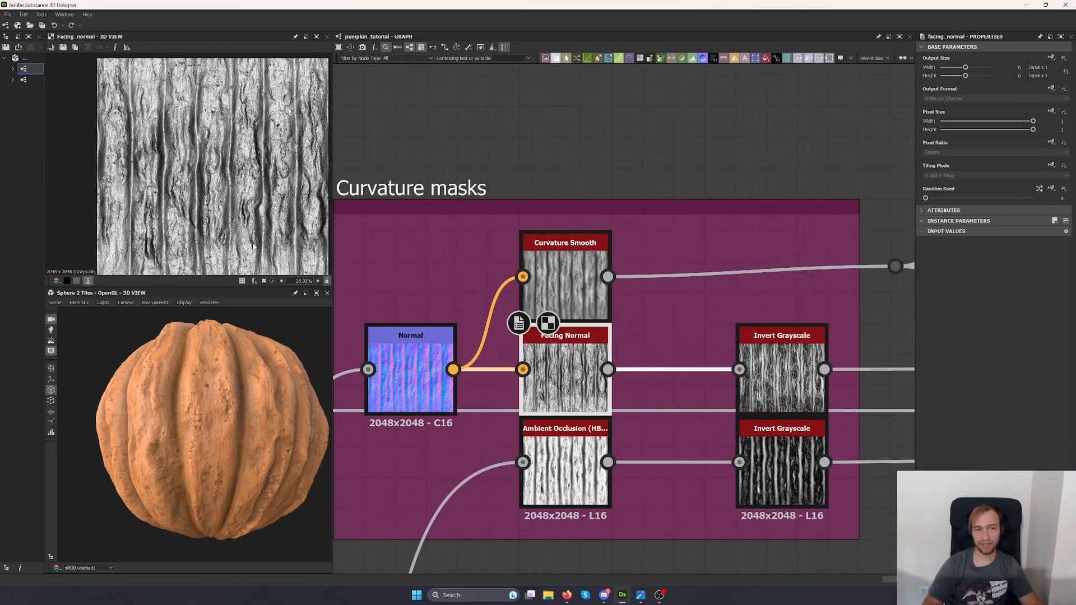
pyautogui.doubleClick(566, 465)
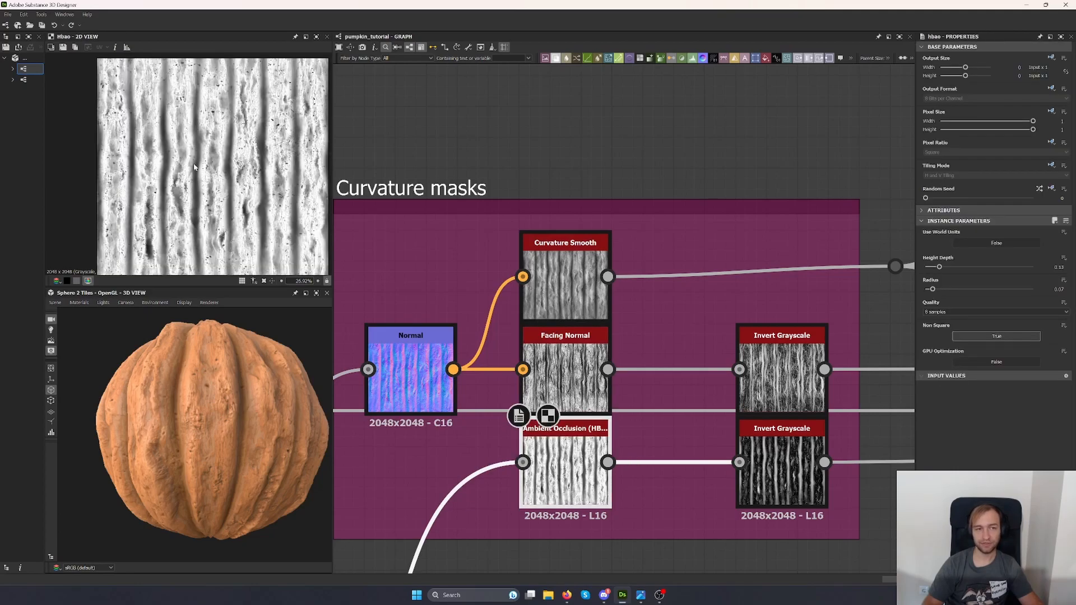
# Compare Facing Normal with the two Invert Grayscale masks, and preview Curvature Smooth.
pyautogui.moveTo(473, 275); pyautogui.dragTo(340, 210, button='middle')
pyautogui.doubleClick(453, 330)
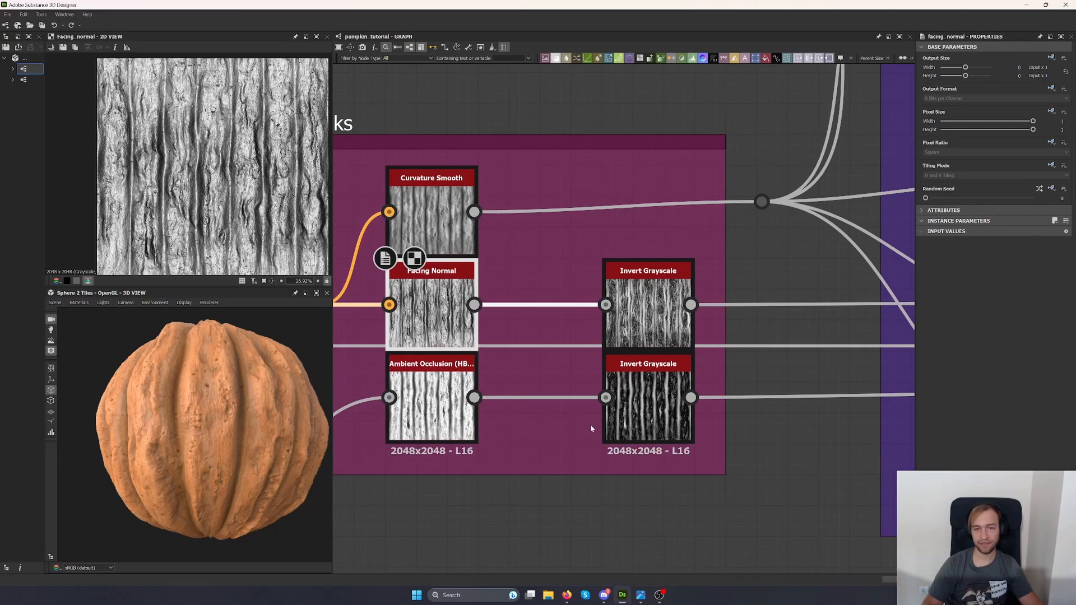
pyautogui.doubleClick(648, 406)
pyautogui.doubleClick(648, 314)
pyautogui.doubleClick(424, 220)
# Preview the Color frame's two Histogram Select nodes, the uppermost green Gradient Map and the orange base Gradient Map.
pyautogui.moveTo(693, 241); pyautogui.dragTo(432, 387, button='middle')
pyautogui.scroll(-4, 431, 387)
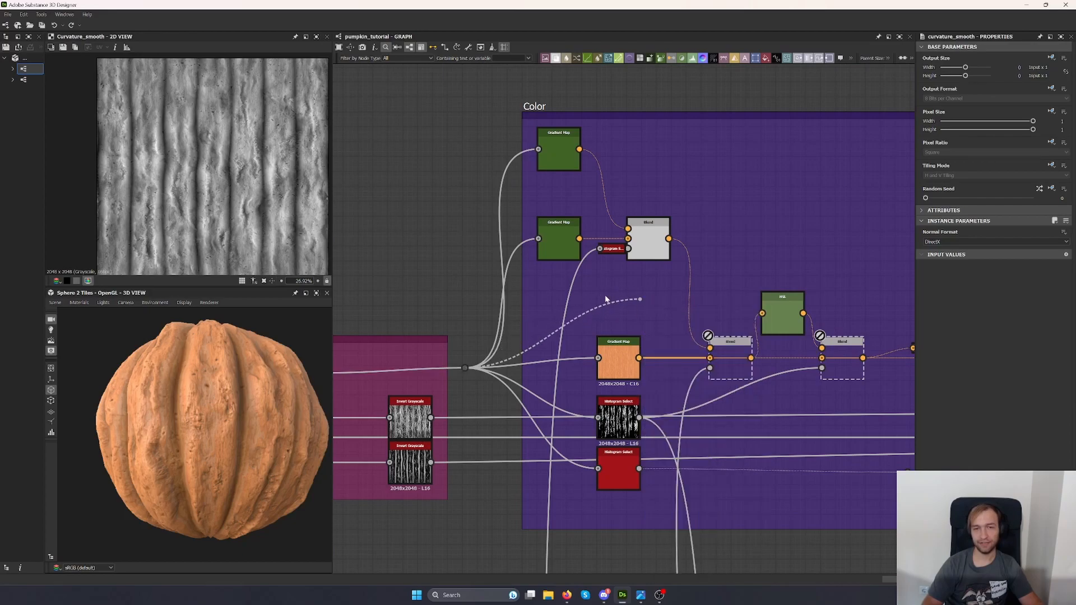
pyautogui.doubleClick(619, 426)
pyautogui.doubleClick(619, 470)
pyautogui.doubleClick(559, 149)
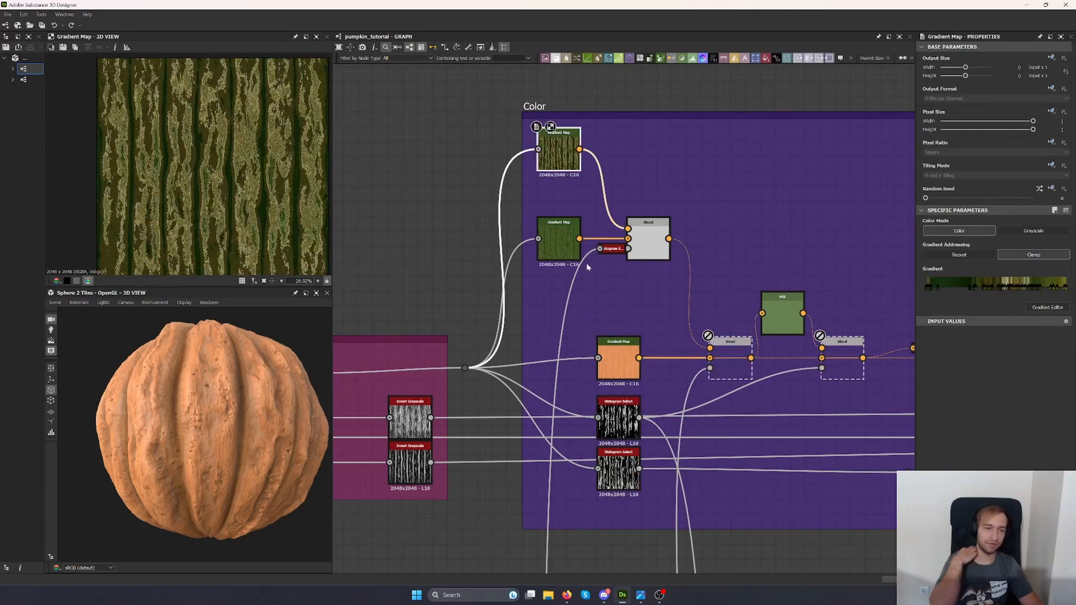
pyautogui.doubleClick(619, 362)
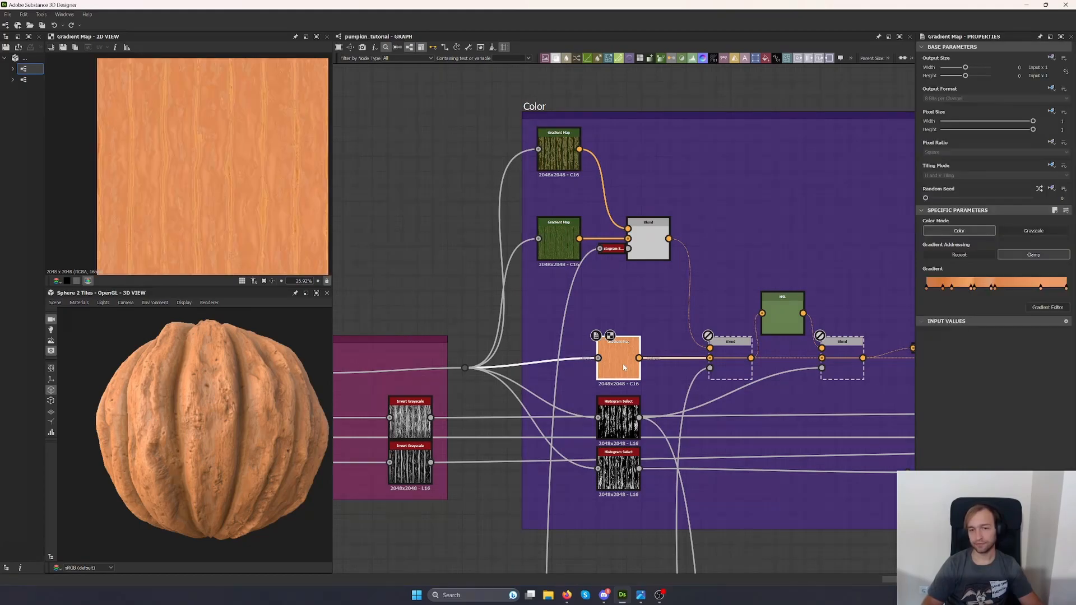
pyautogui.scroll(-3, 207, 226)
pyautogui.scroll(3, 207, 228)
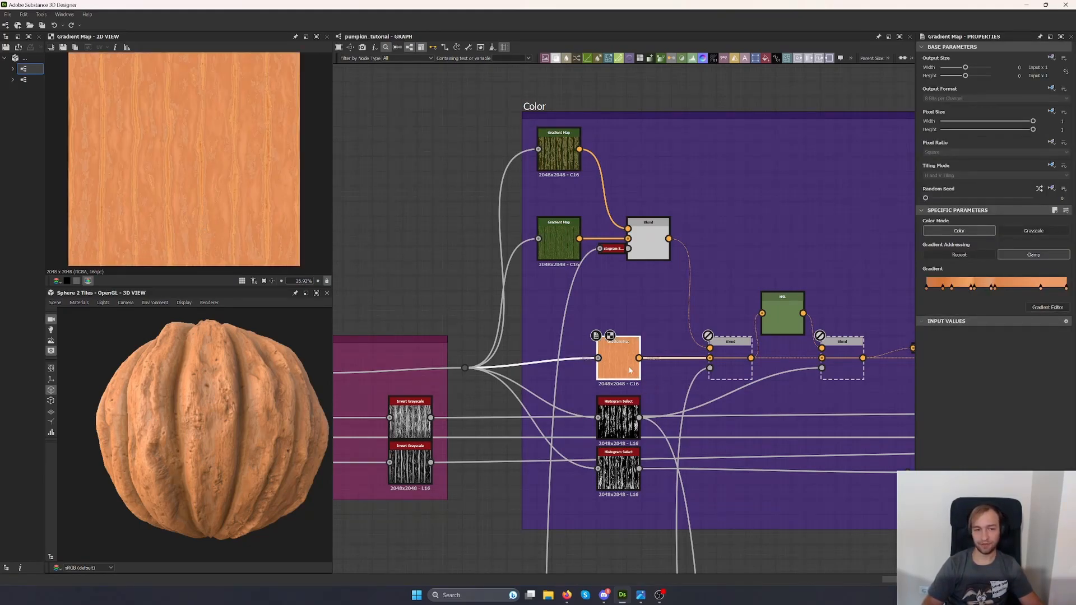
# Try picking a new gradient from the screen for the orange base Gradient Map, and undo the change.
pyautogui.click(1043, 311)
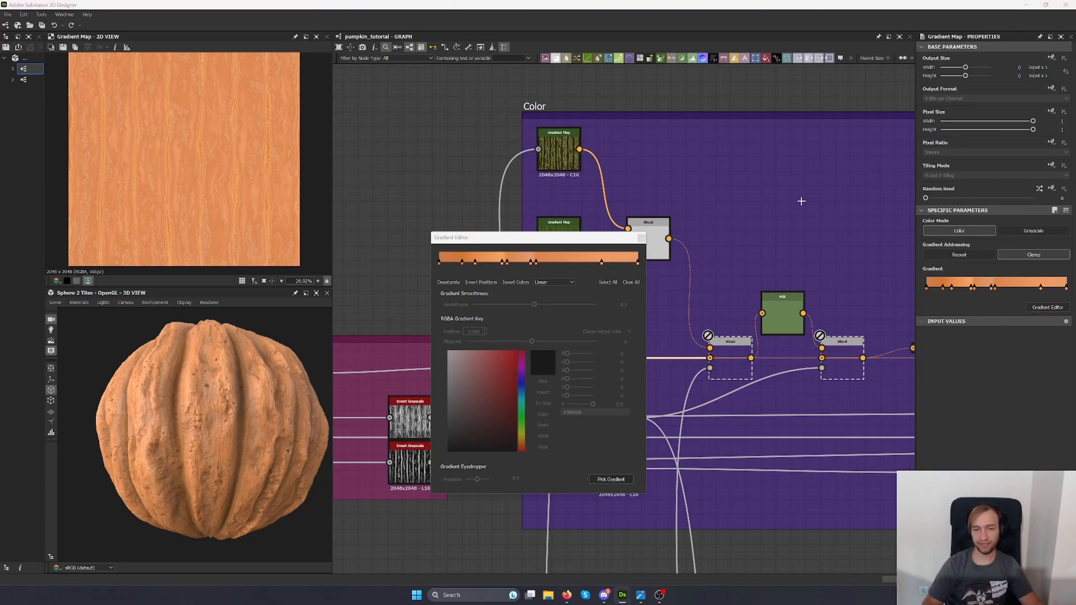
pyautogui.moveTo(746, 207)
pyautogui.mouseDown()
pyautogui.moveTo(508, 167)
pyautogui.moveTo(440, 143)
pyautogui.mouseUp()
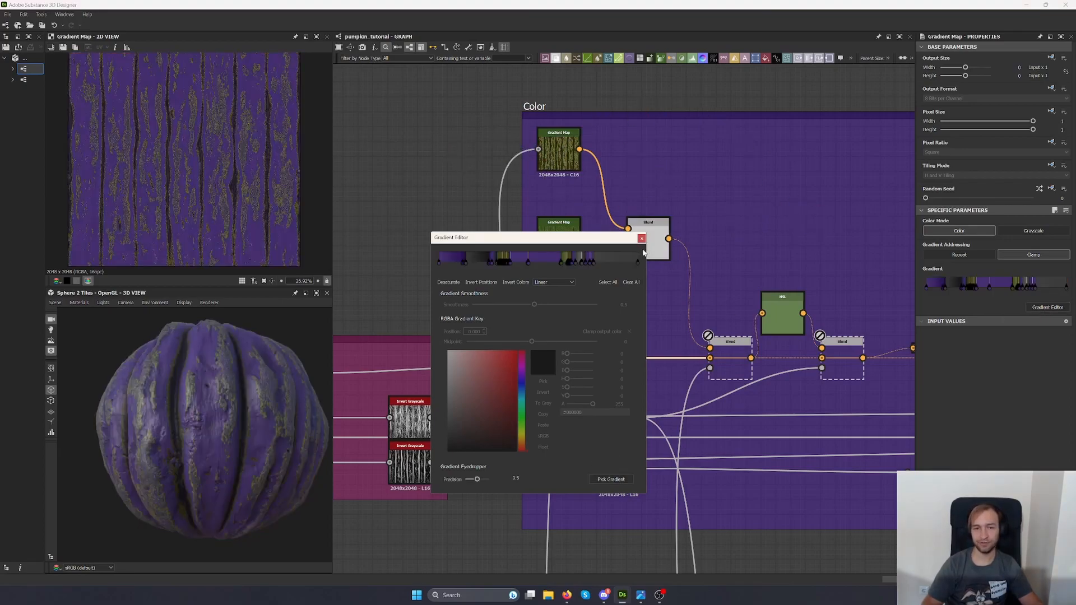
pyautogui.click(642, 239)
pyautogui.hotkey('ctrl', 'z')
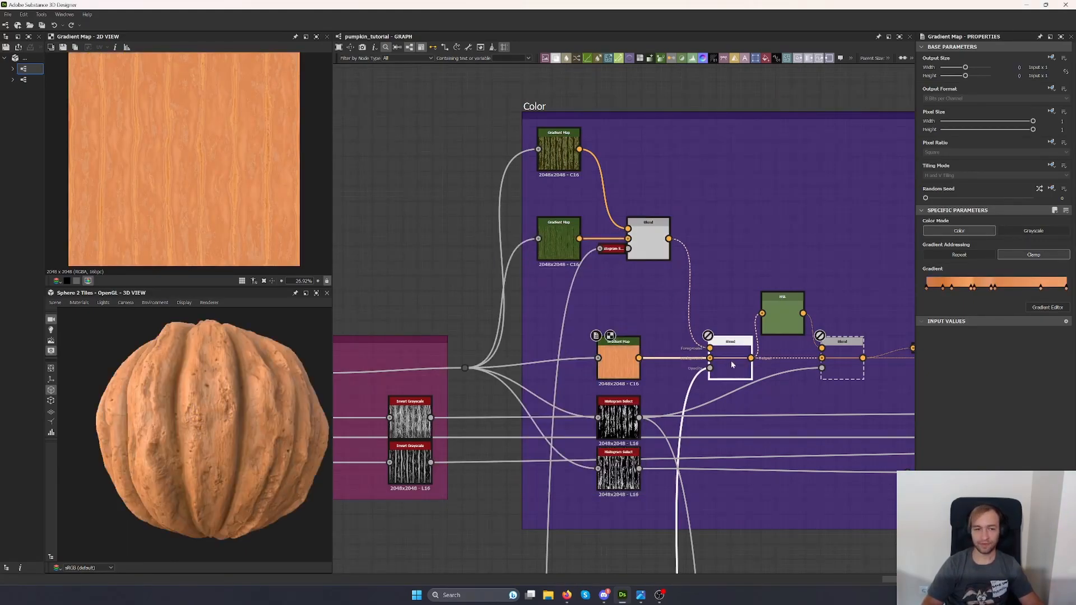
# Enable the first Blend after the orange base Gradient Map and preview it with the green layers feeding it.
pyautogui.click(731, 363)
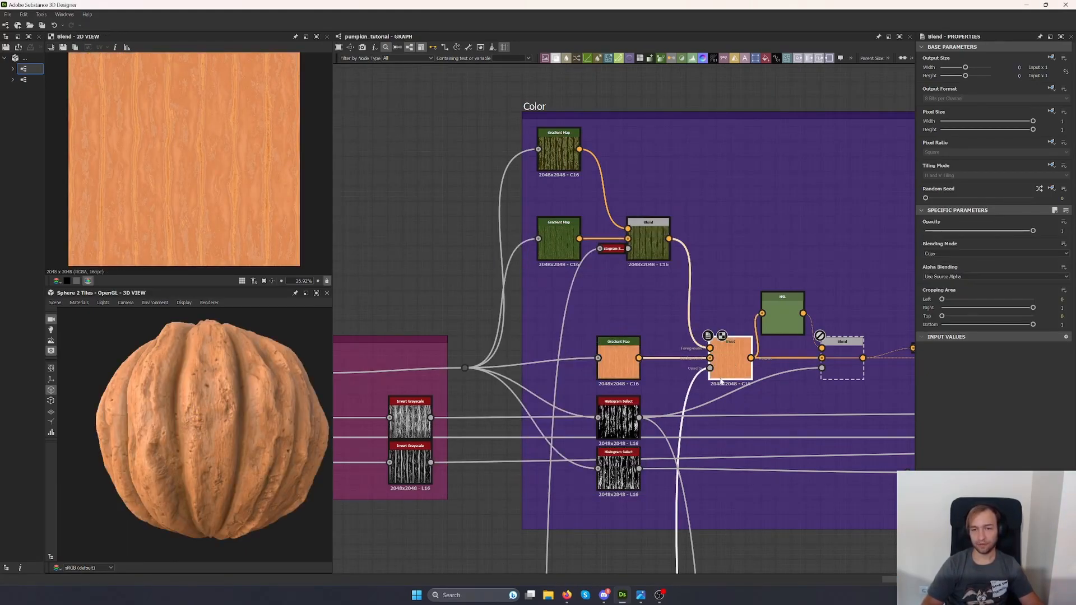
pyautogui.hotkey('shift', 'd')
pyautogui.hotkey('shift', 'd')
pyautogui.hotkey('shift', 'd')
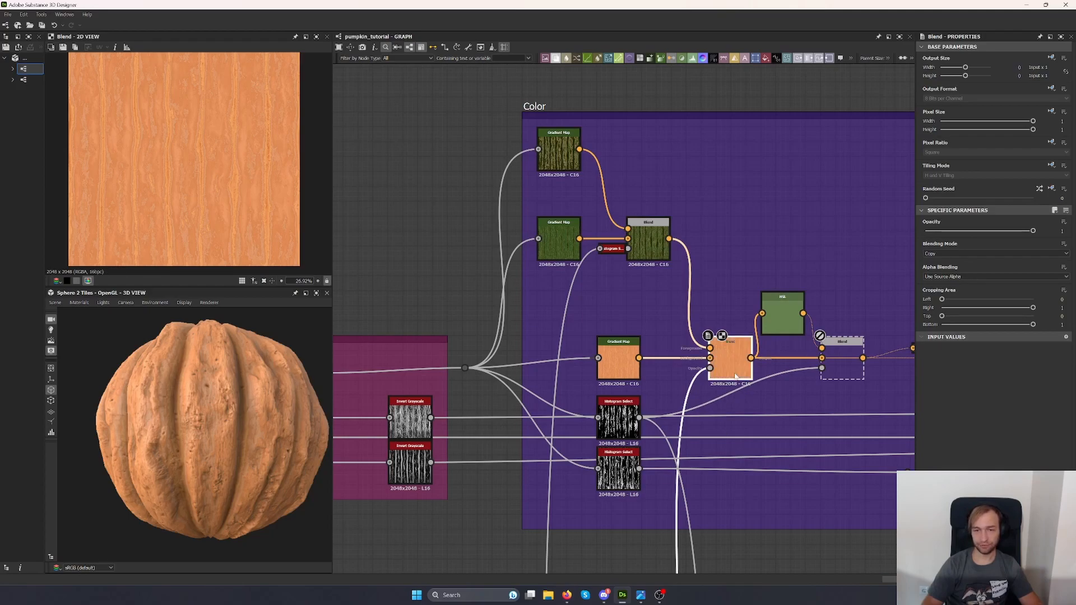
pyautogui.hotkey('shift', 'd')
# Set the Position of the Histogram Scan in the Top to bottom color gradient frame to 0.5.
pyautogui.scroll(-5, 731, 365)
pyautogui.moveTo(625, 560); pyautogui.dragTo(729, 305, button='middle')
pyautogui.scroll(5, 718, 295)
pyautogui.scroll(-4, 717, 292)
pyautogui.moveTo(416, 150); pyautogui.dragTo(715, 393)
pyautogui.moveTo(732, 114); pyautogui.dragTo(688, 415, button='middle')
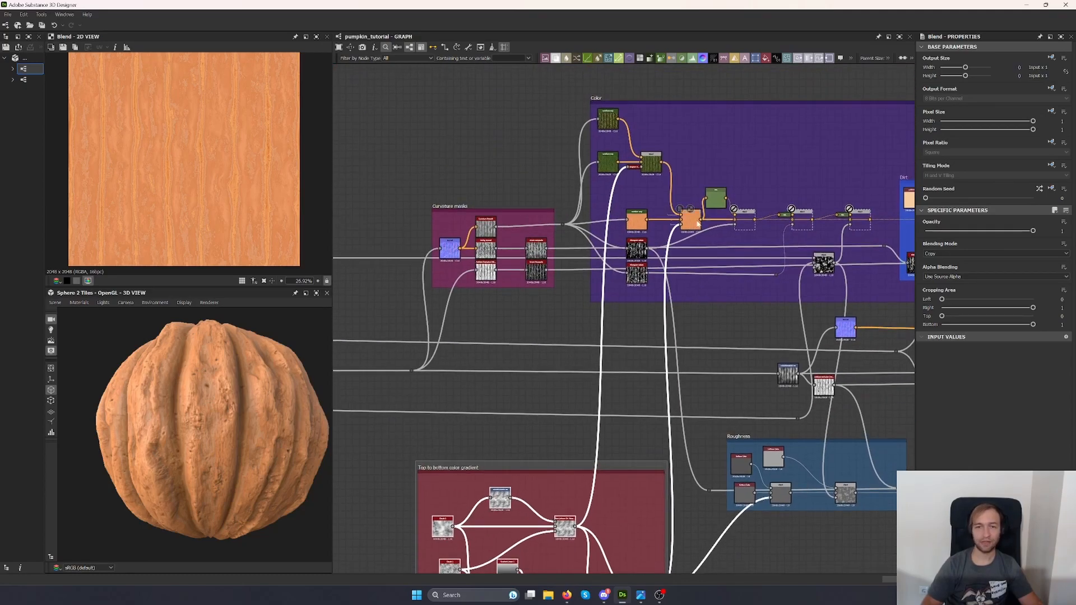
pyautogui.scroll(5, 698, 227)
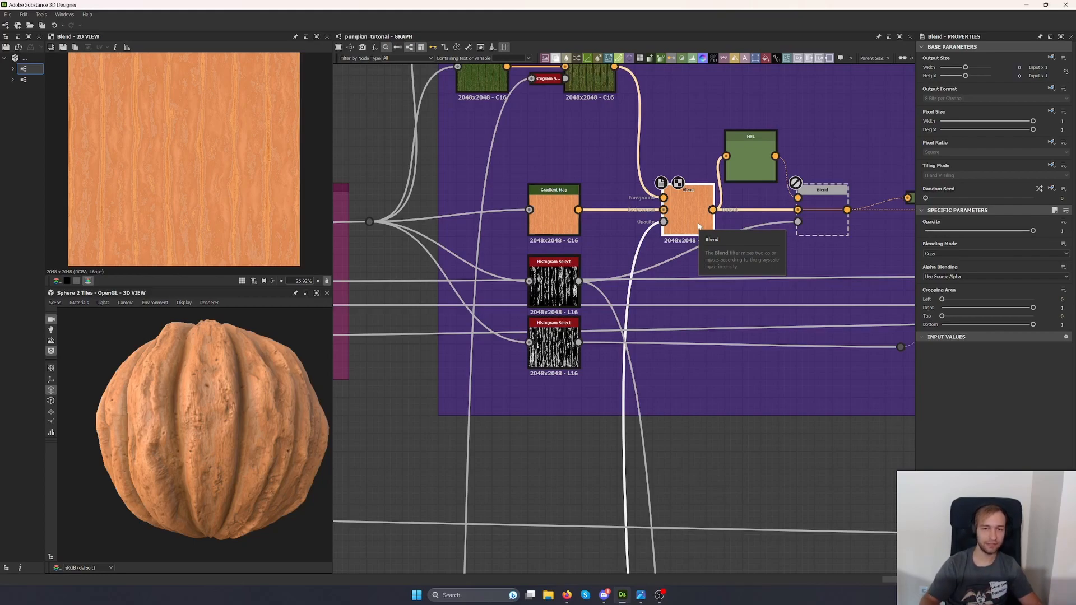
pyautogui.scroll(-5, 698, 227)
pyautogui.moveTo(676, 344); pyautogui.dragTo(699, 235, button='middle')
pyautogui.click(535, 402)
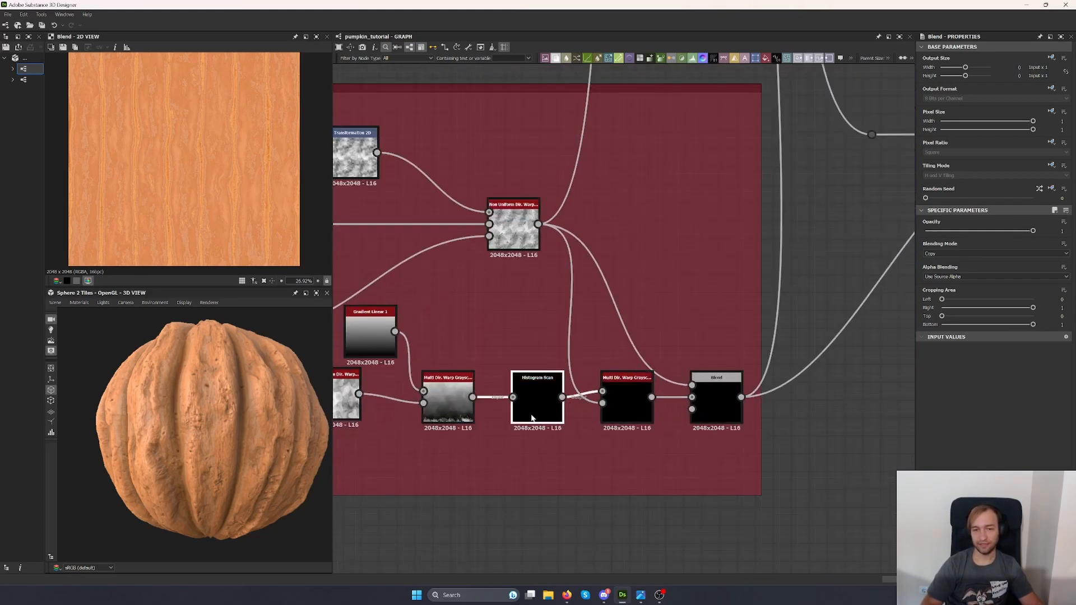
pyautogui.moveTo(926, 241); pyautogui.dragTo(980, 239)
# Preview the frame's Clouds 2 and Clouds 1 nodes, and align Perlin Noise in the same column beneath them.
pyautogui.moveTo(579, 373); pyautogui.dragTo(755, 386, button='middle')
pyautogui.scroll(-4, 752, 392)
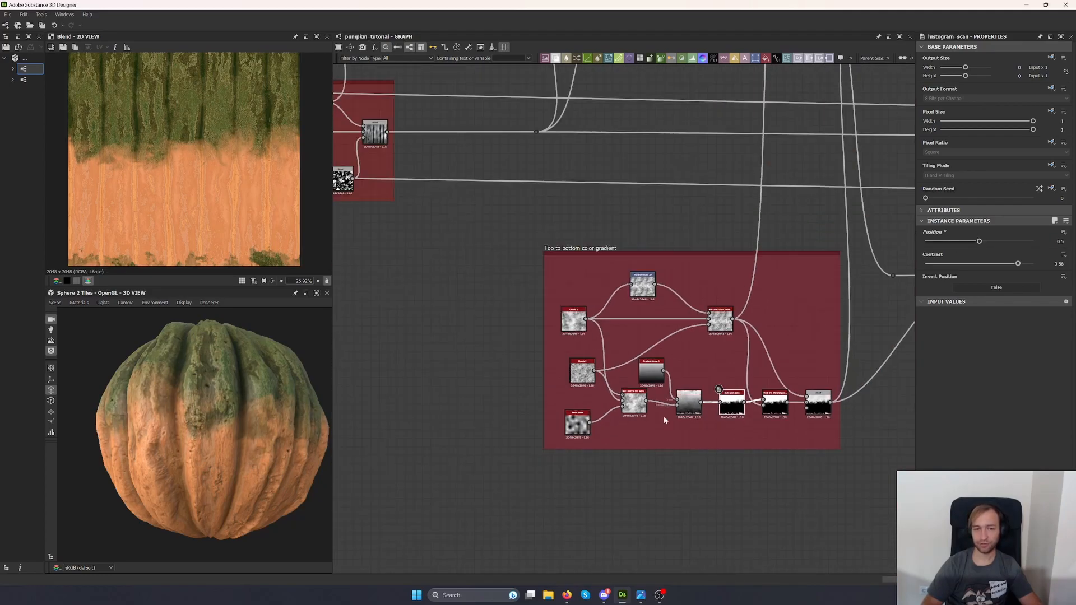
pyautogui.scroll(5, 564, 441)
pyautogui.moveTo(608, 278); pyautogui.dragTo(587, 244)
pyautogui.moveTo(579, 306); pyautogui.dragTo(499, 431, button='middle')
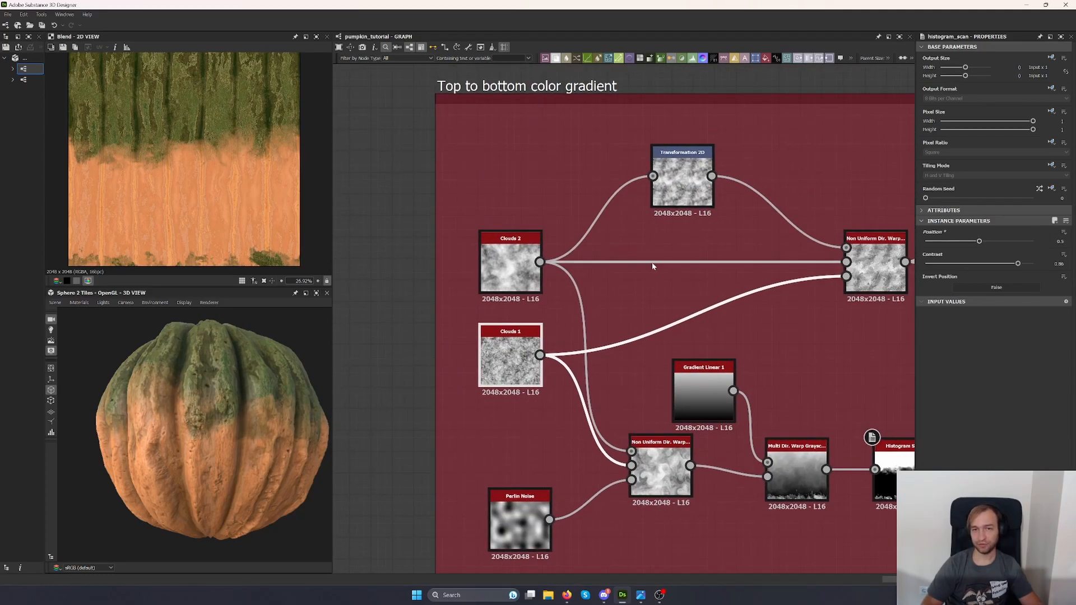
pyautogui.doubleClick(528, 276)
pyautogui.doubleClick(515, 331)
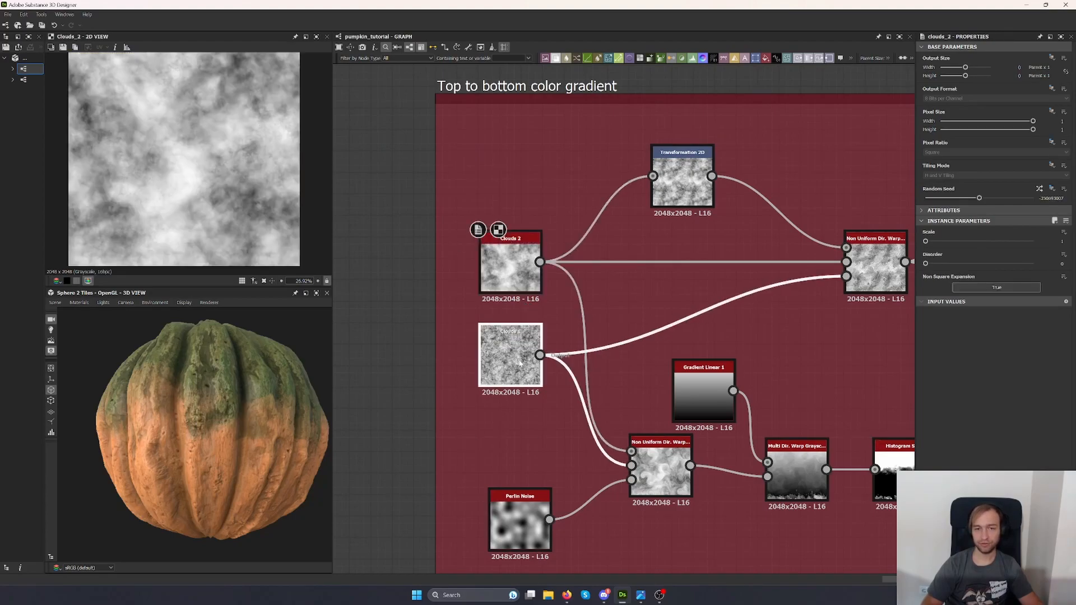
pyautogui.moveTo(527, 507); pyautogui.dragTo(517, 469)
pyautogui.doubleClick(511, 263)
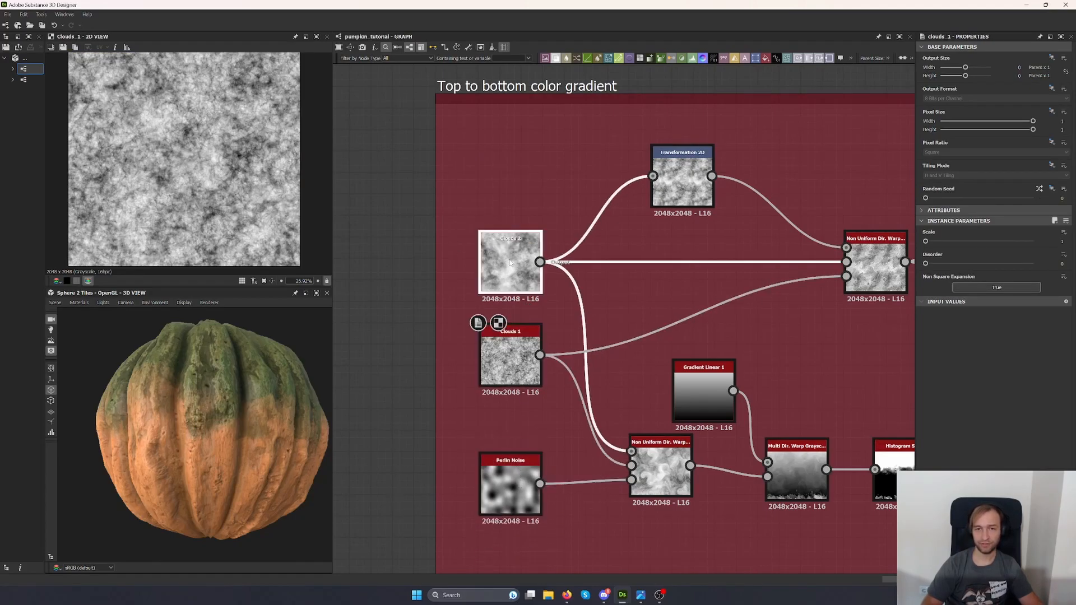
# Preview the Transformation 2D node and the two Non Uniform Directional Warp nodes fed by the clouds.
pyautogui.doubleClick(682, 183)
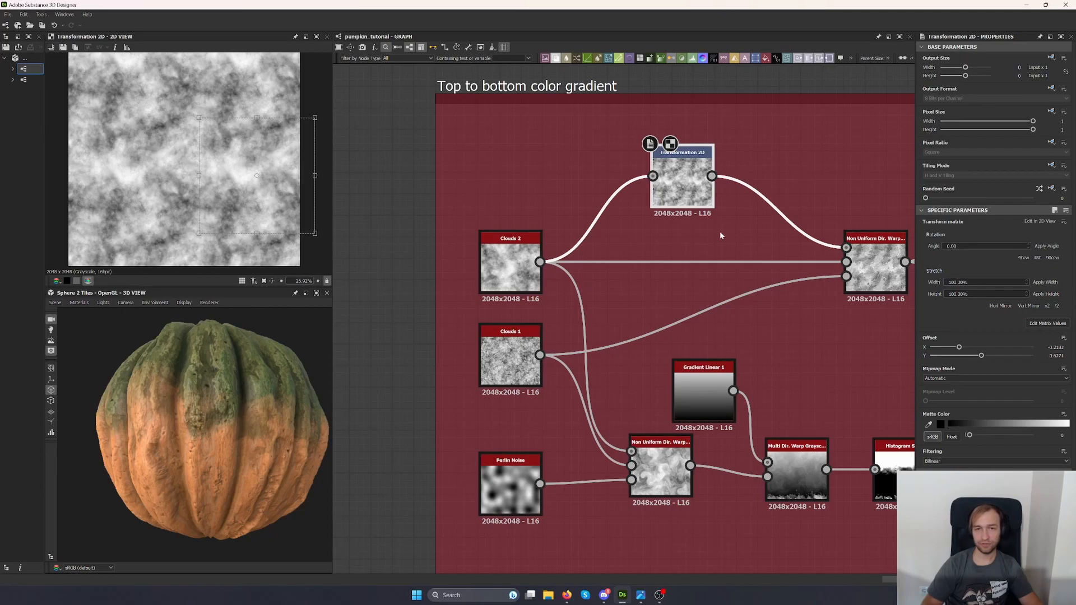
pyautogui.moveTo(722, 236); pyautogui.dragTo(563, 227, button='middle')
pyautogui.doubleClick(733, 255)
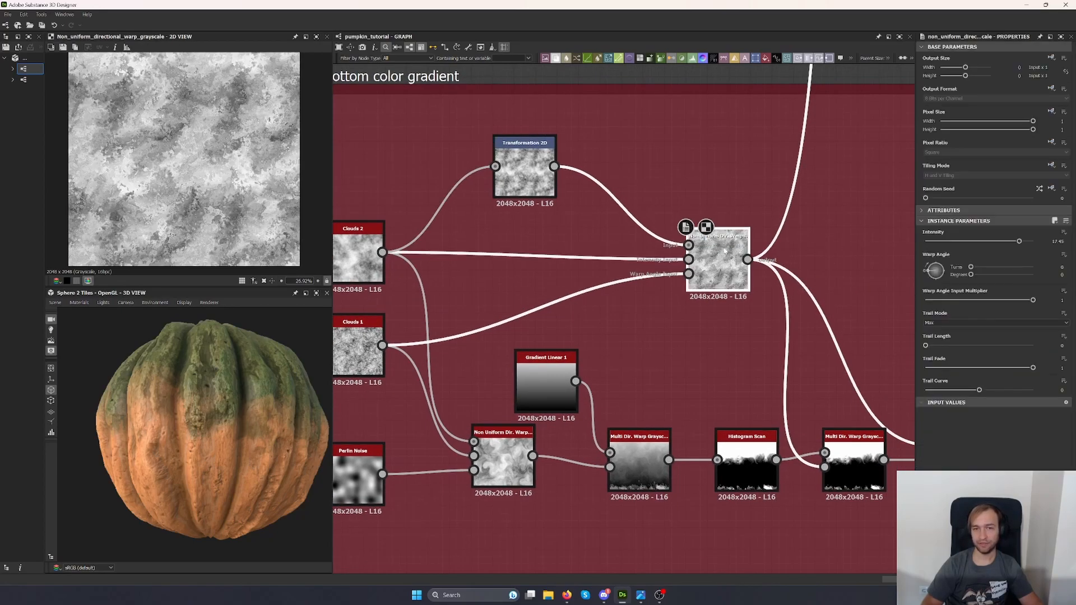
pyautogui.moveTo(727, 252); pyautogui.dragTo(714, 241)
pyautogui.moveTo(452, 255); pyautogui.dragTo(541, 258, button='middle')
pyautogui.moveTo(711, 327); pyautogui.dragTo(706, 172)
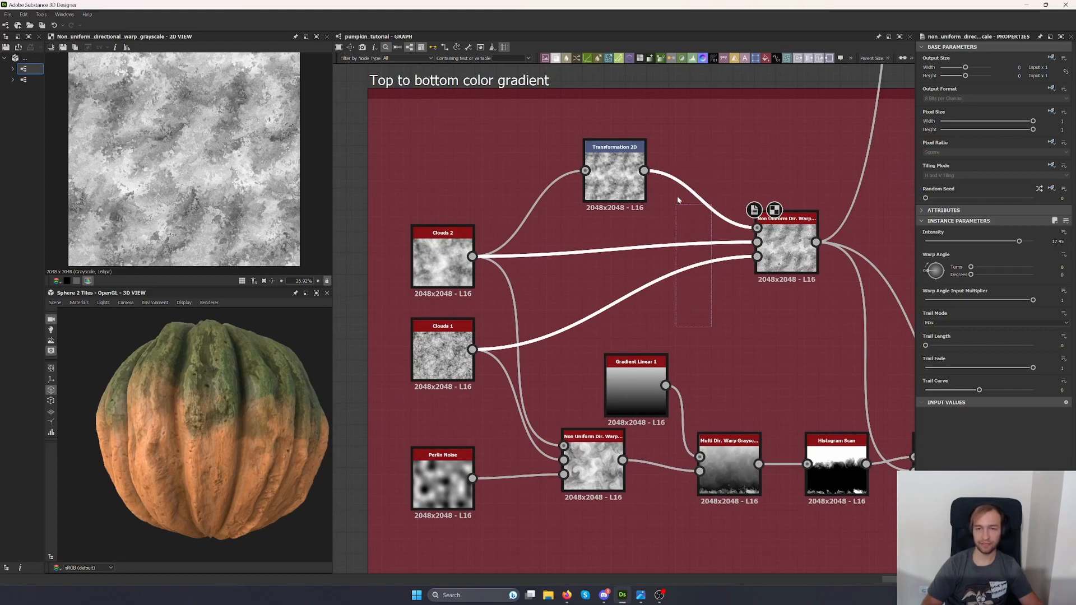
pyautogui.moveTo(675, 214); pyautogui.dragTo(675, 193)
pyautogui.doubleClick(603, 464)
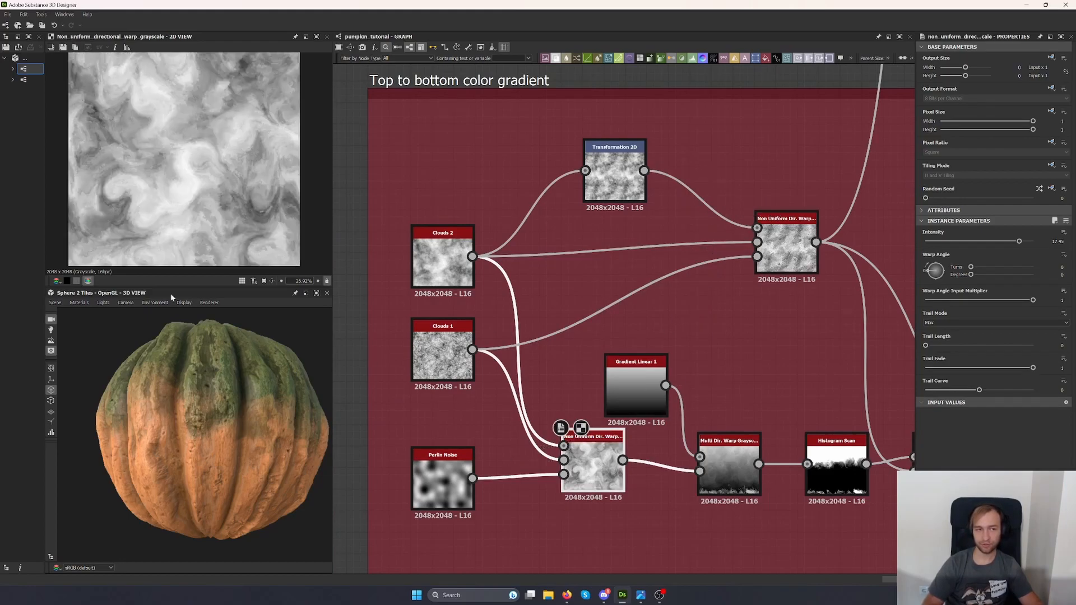
# Examine the first Multi Directional Warp Grayscale node and the Gradient Linear 1 that feeds it.
pyautogui.moveTo(701, 304); pyautogui.dragTo(607, 239, button='middle')
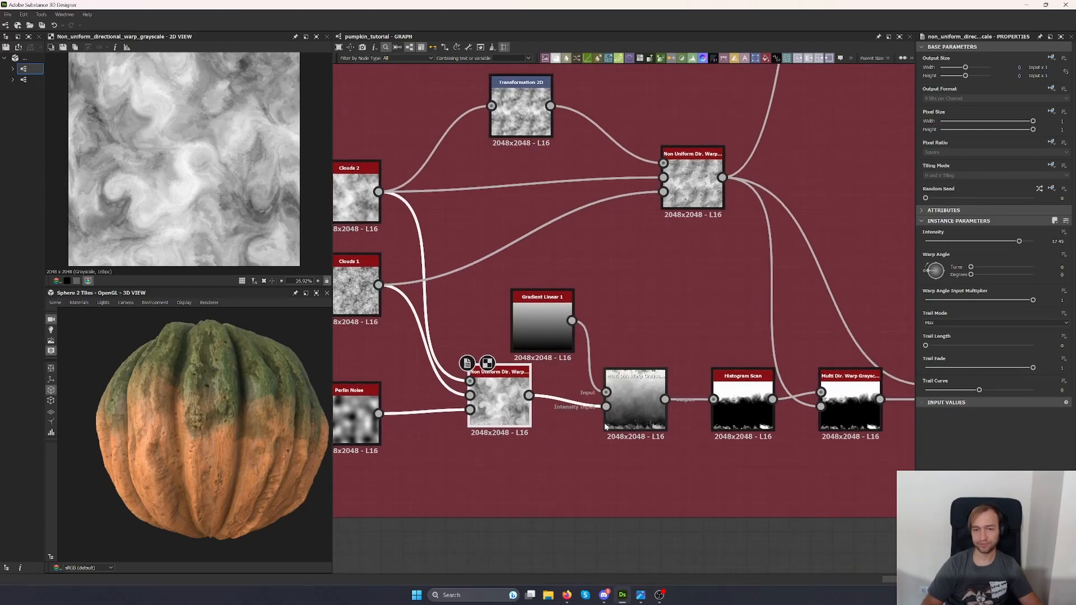
pyautogui.doubleClick(632, 392)
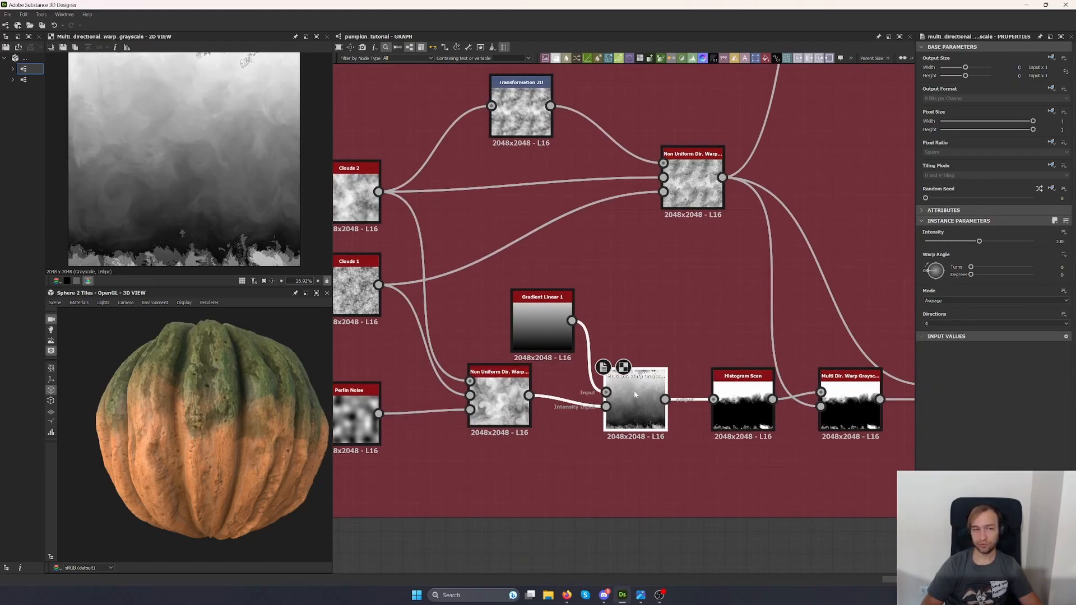
pyautogui.doubleClick(542, 325)
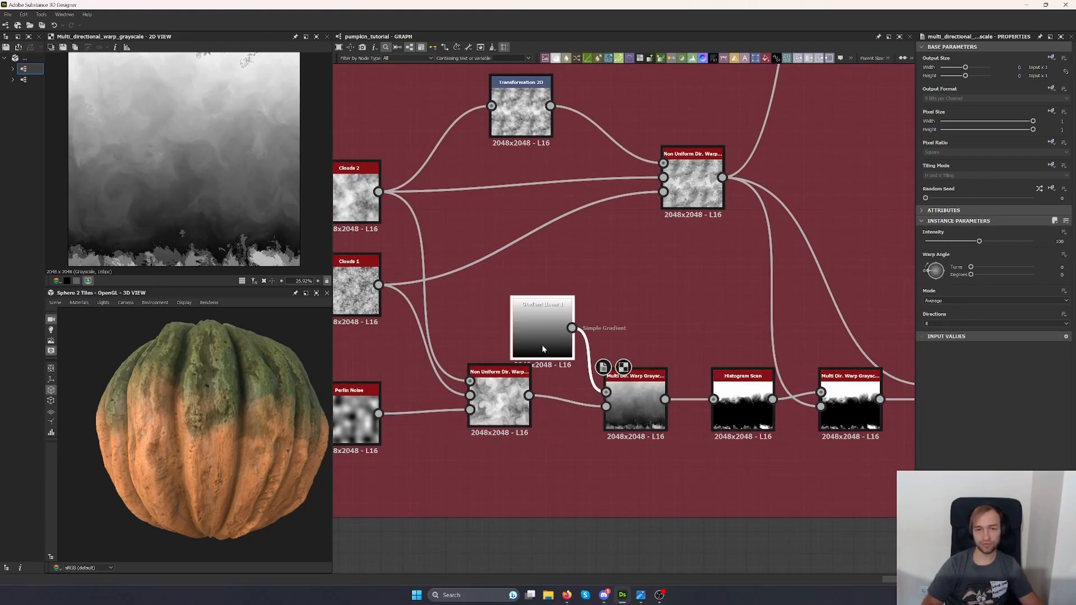
pyautogui.doubleClick(649, 419)
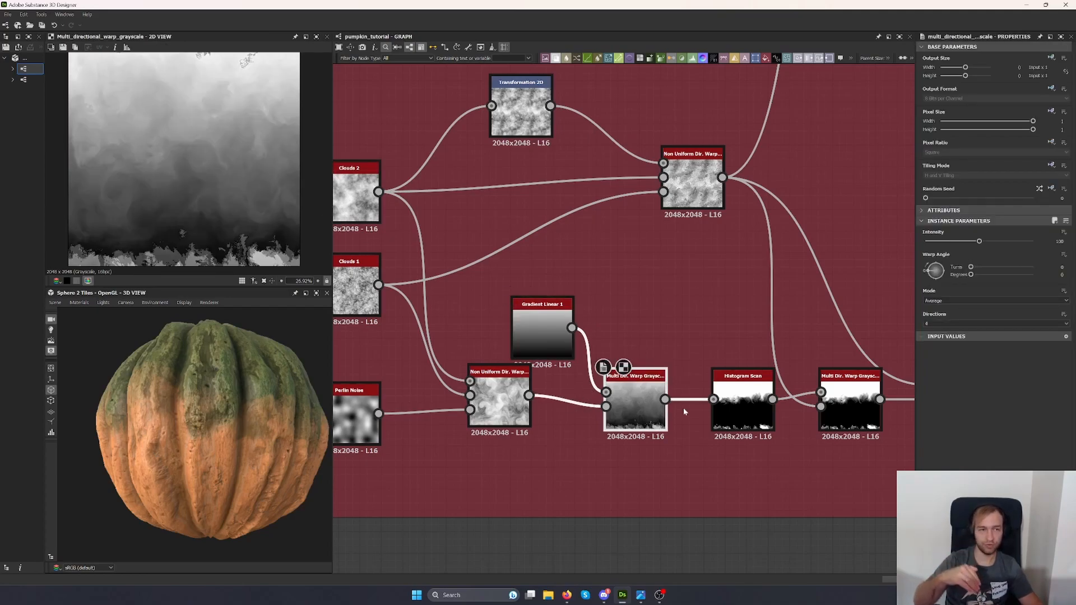
# Preview the Histogram Scan, try shifting its Position, and undo the change.
pyautogui.doubleClick(723, 414)
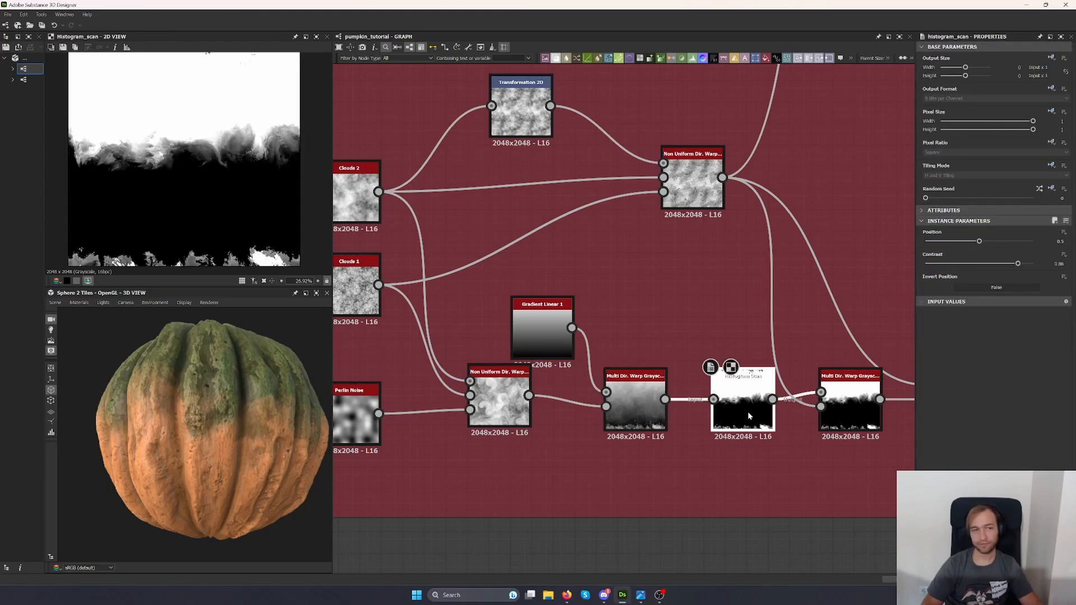
pyautogui.moveTo(980, 241); pyautogui.dragTo(962, 242)
pyautogui.hotkey('ctrl', 'z')
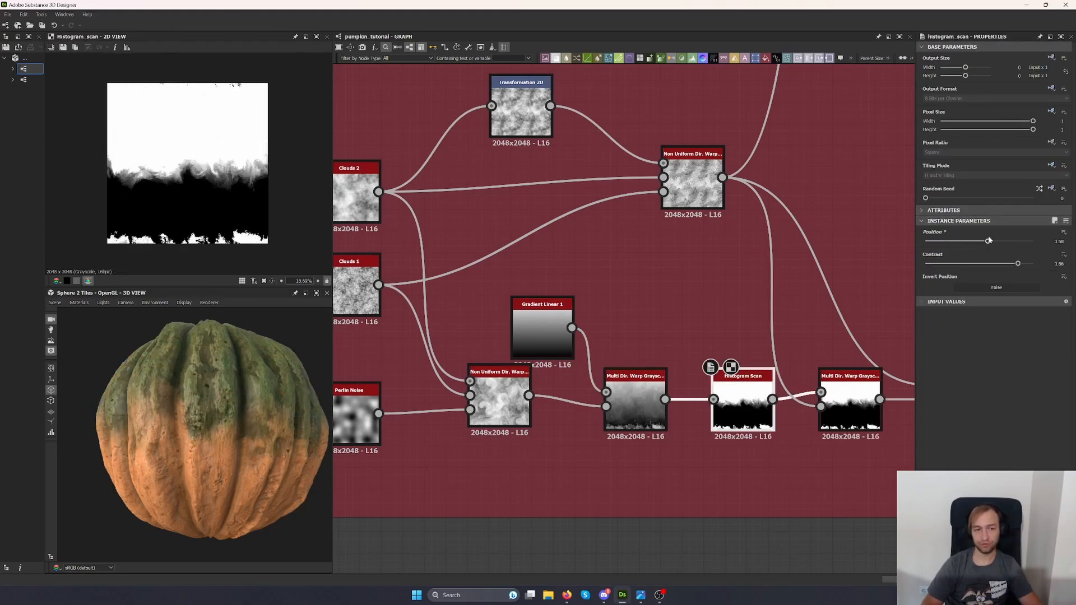
# Set the intensity of the Multi Directional Warp Grayscale after the Histogram Scan to 0.7 and inspect the mask's edge.
pyautogui.doubleClick(854, 407)
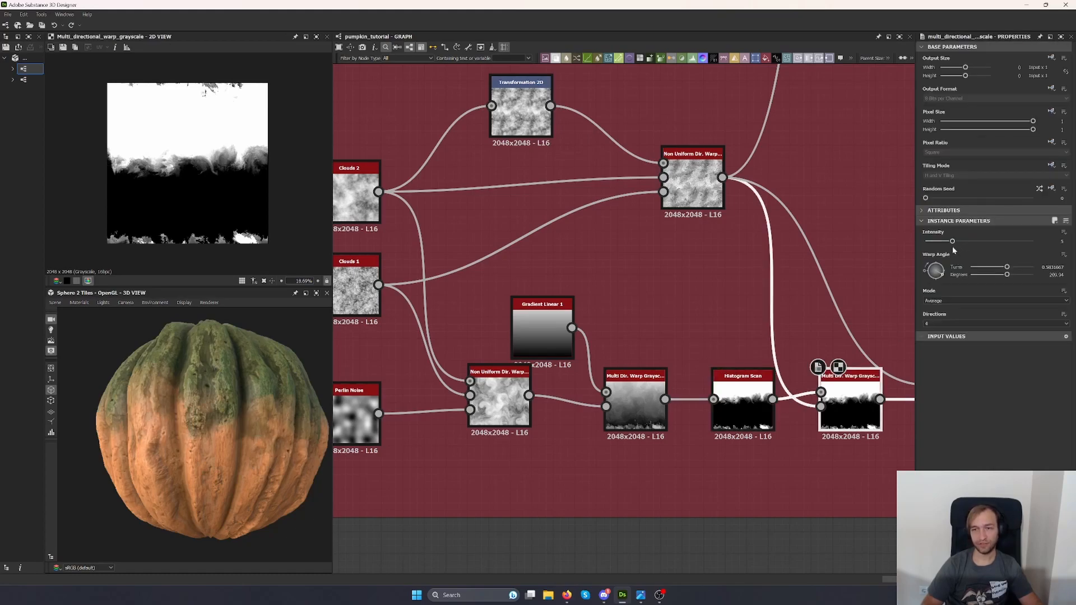
pyautogui.moveTo(952, 241); pyautogui.dragTo(900, 227)
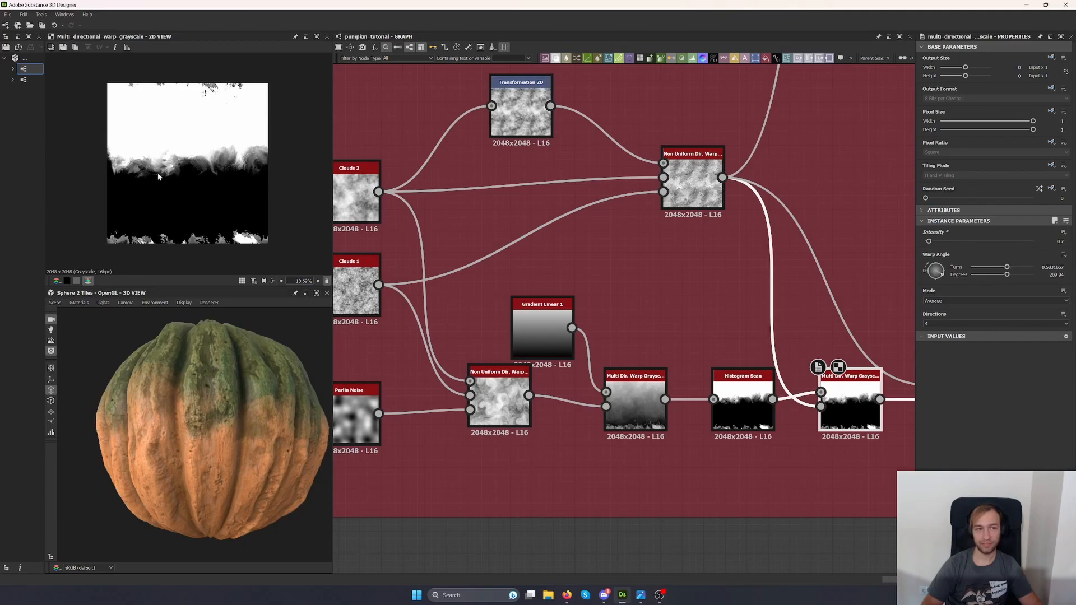
pyautogui.scroll(10, 161, 179)
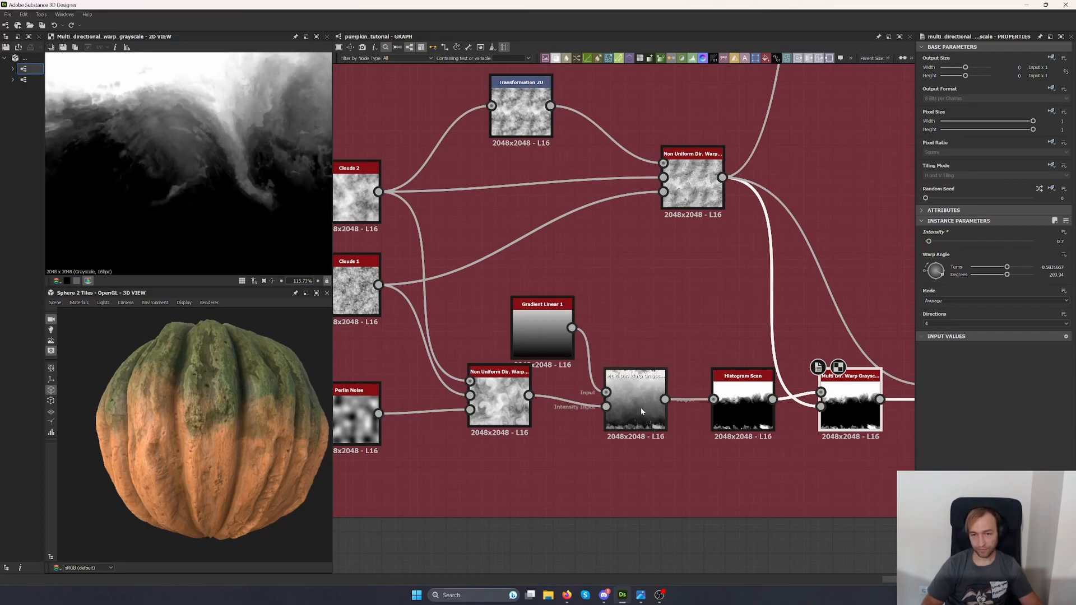
# Preview the first Multi Directional Warp Grayscale again and inspect the pumpkin's underside and side up close.
pyautogui.doubleClick(641, 408)
pyautogui.scroll(-11, 157, 184)
pyautogui.scroll(-1, 184, 226)
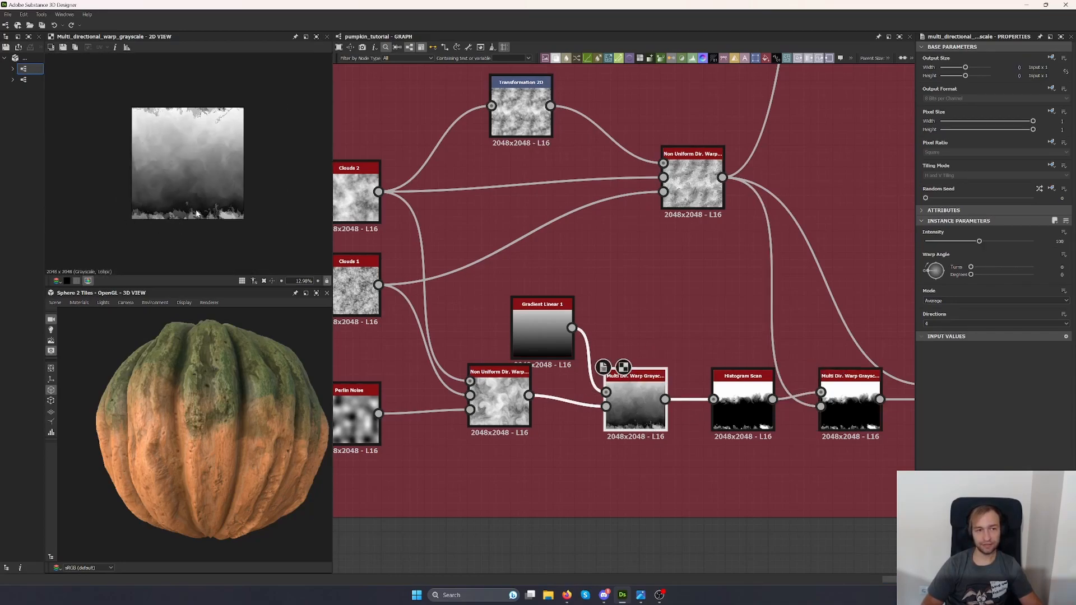
pyautogui.moveTo(262, 423); pyautogui.dragTo(286, 331)
pyautogui.scroll(6, 286, 331)
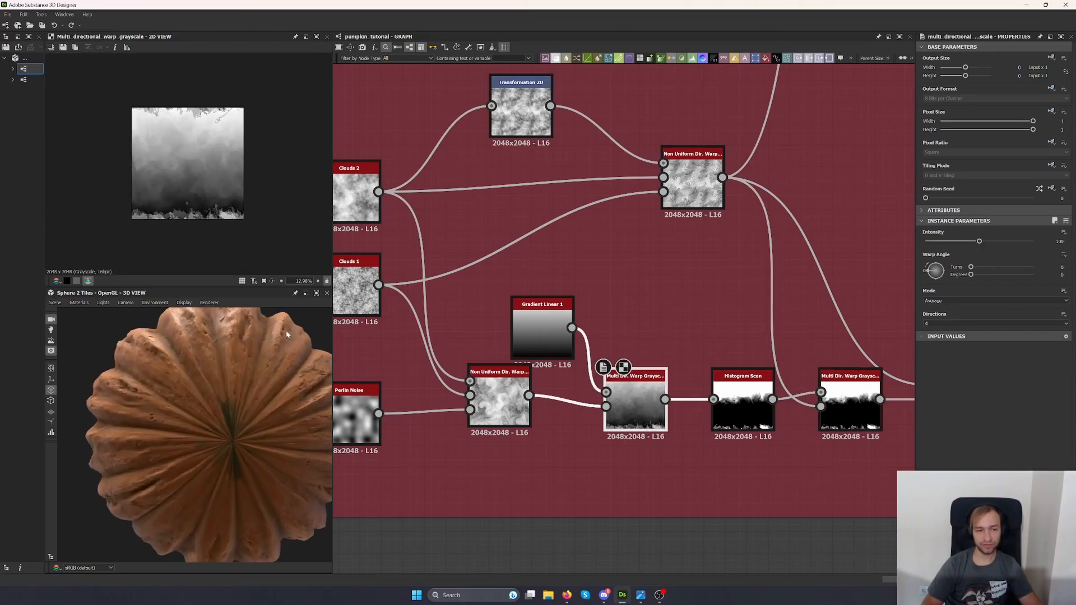
pyautogui.moveTo(233, 458); pyautogui.dragTo(285, 455)
pyautogui.moveTo(261, 365); pyautogui.dragTo(270, 482)
# Add a Blend node outside the gradient frame and connect the frame's last Blend to its background input.
pyautogui.moveTo(782, 458); pyautogui.dragTo(624, 435, button='middle')
pyautogui.click(701, 385)
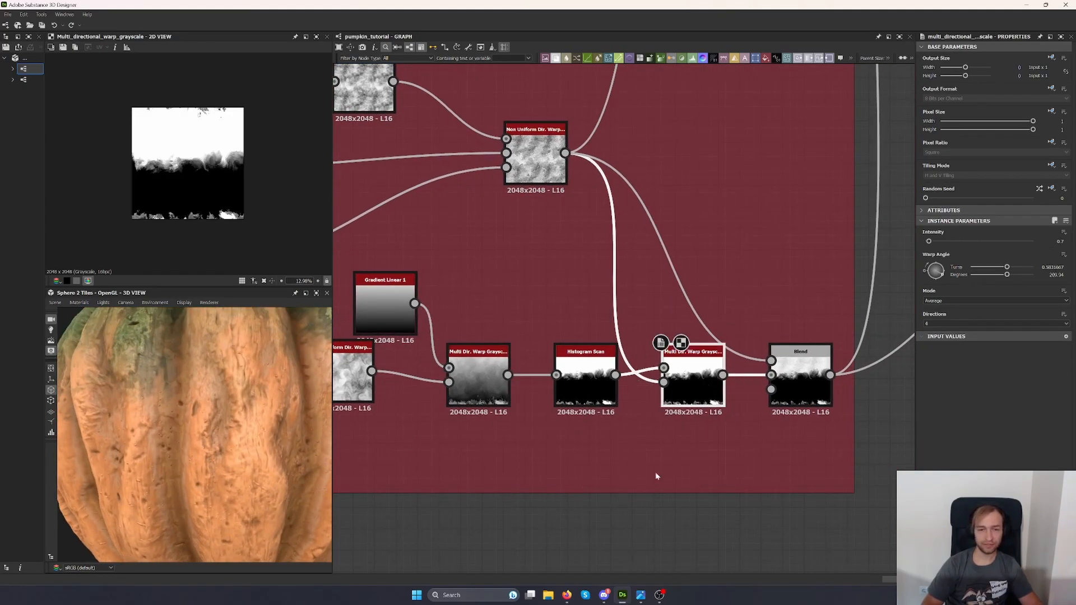
pyautogui.click(693, 450)
pyautogui.press('space')
pyautogui.write('bl')
pyautogui.press('Return')
pyautogui.moveTo(689, 452); pyautogui.dragTo(860, 453)
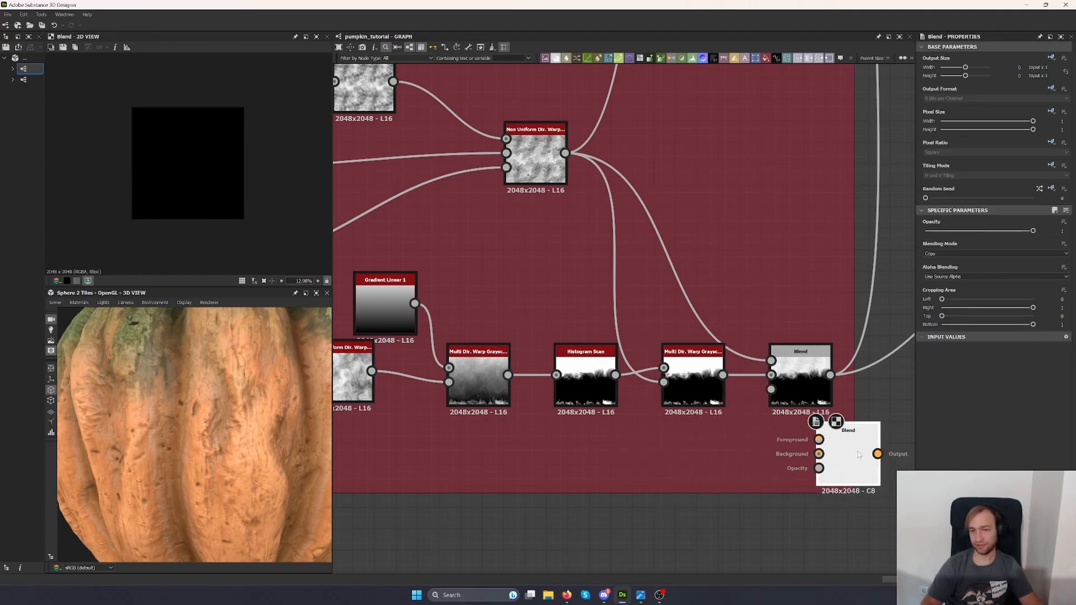
pyautogui.moveTo(861, 453); pyautogui.dragTo(673, 427, button='middle')
pyautogui.moveTo(672, 427); pyautogui.dragTo(792, 406)
pyautogui.moveTo(643, 348); pyautogui.dragTo(760, 406)
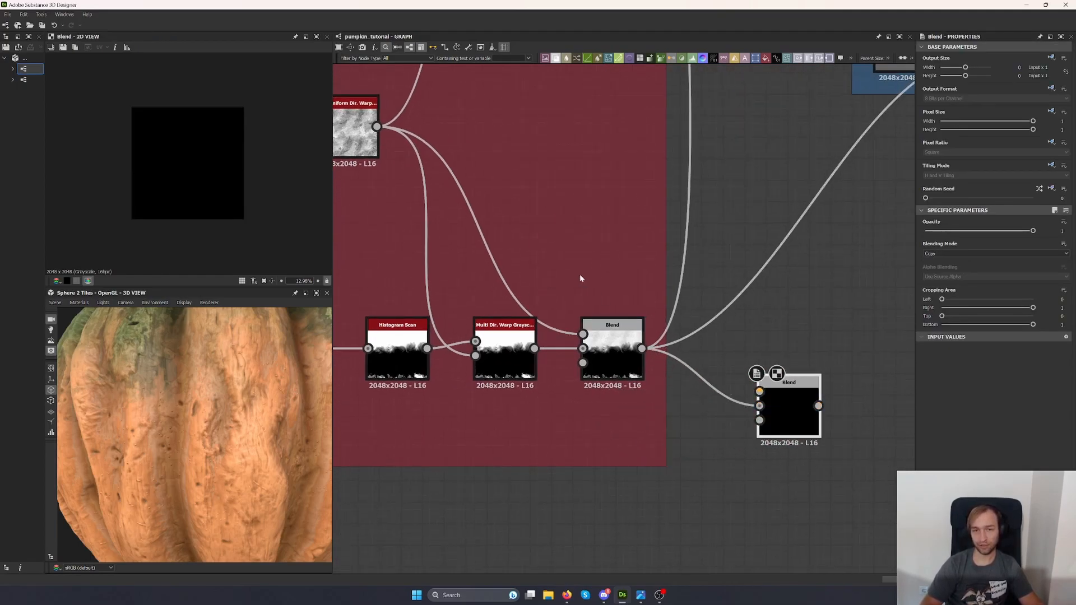
# Set the new Blend's Top cropping to 0.76 so it affects only the lowest strip of the mask.
pyautogui.click(792, 408)
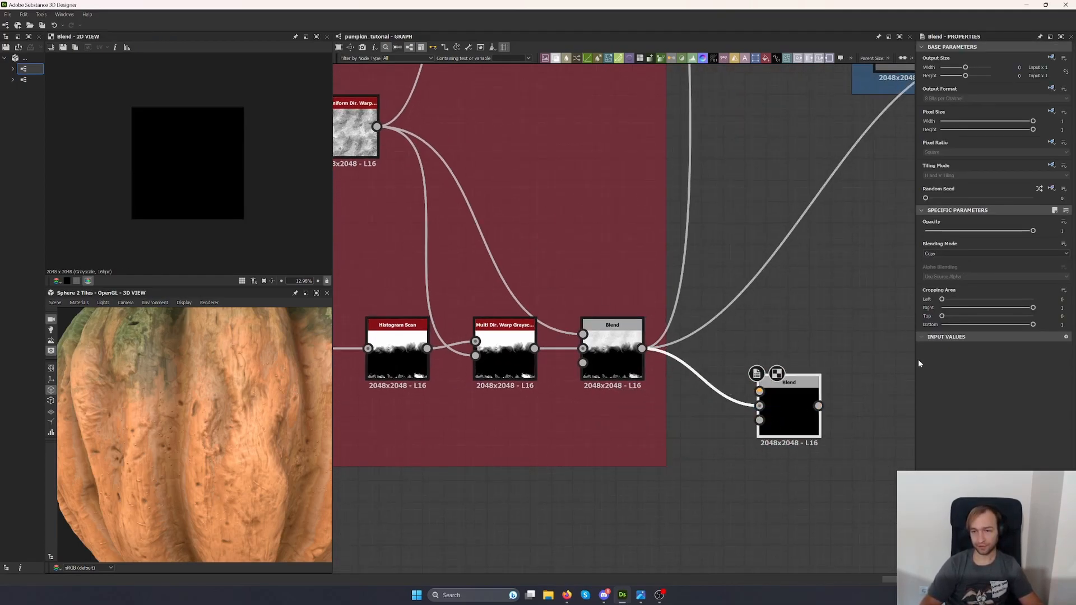
pyautogui.moveTo(1033, 327)
pyautogui.mouseDown()
pyautogui.moveTo(1000, 326)
pyautogui.moveTo(1020, 327)
pyautogui.mouseUp()
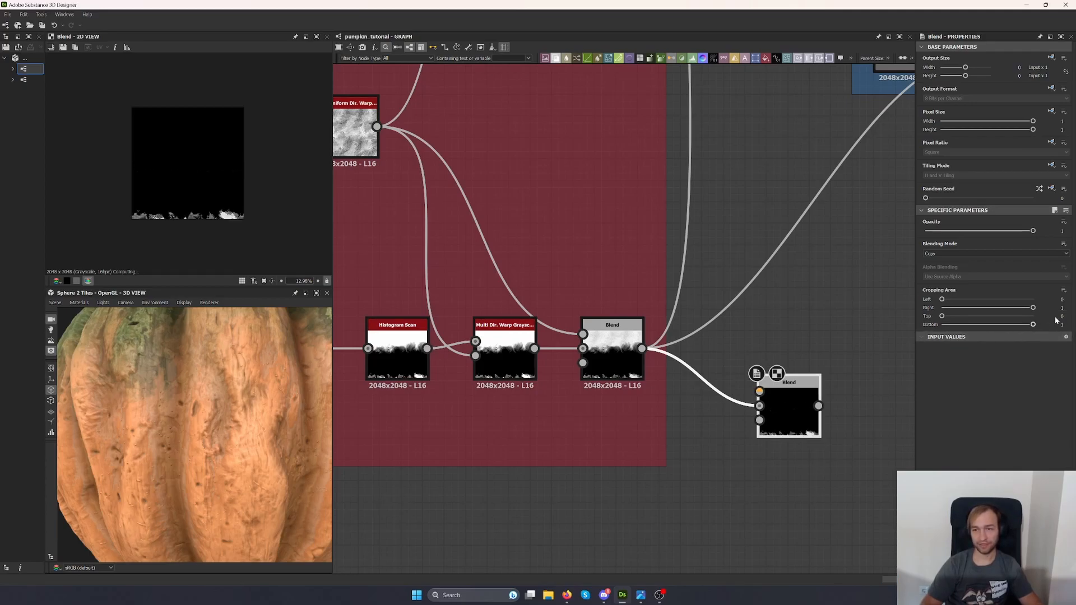
pyautogui.moveTo(952, 319); pyautogui.dragTo(1020, 310)
# Reroute the old Blend's outgoing links through the new cropped Blend, and check the pumpkin's underside.
pyautogui.moveTo(790, 405); pyautogui.dragTo(757, 340)
pyautogui.keyDown('shift'); pyautogui.moveTo(642, 349); pyautogui.dragTo(785, 341); pyautogui.keyUp('shift')
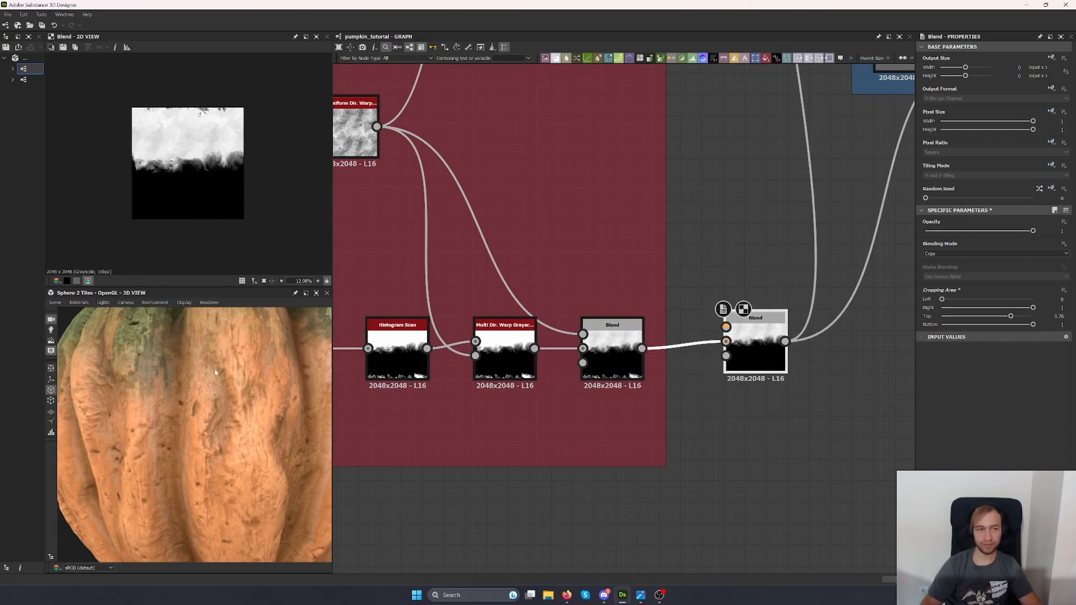
pyautogui.scroll(-5, 253, 368)
pyautogui.moveTo(252, 368); pyautogui.dragTo(234, 326)
# Place the cropped Blend directly beside the previous Blend and widen the Top to bottom color gradient frame around it.
pyautogui.moveTo(755, 368); pyautogui.dragTo(690, 377)
pyautogui.moveTo(666, 315); pyautogui.dragTo(757, 314)
pyautogui.scroll(-4, 817, 502)
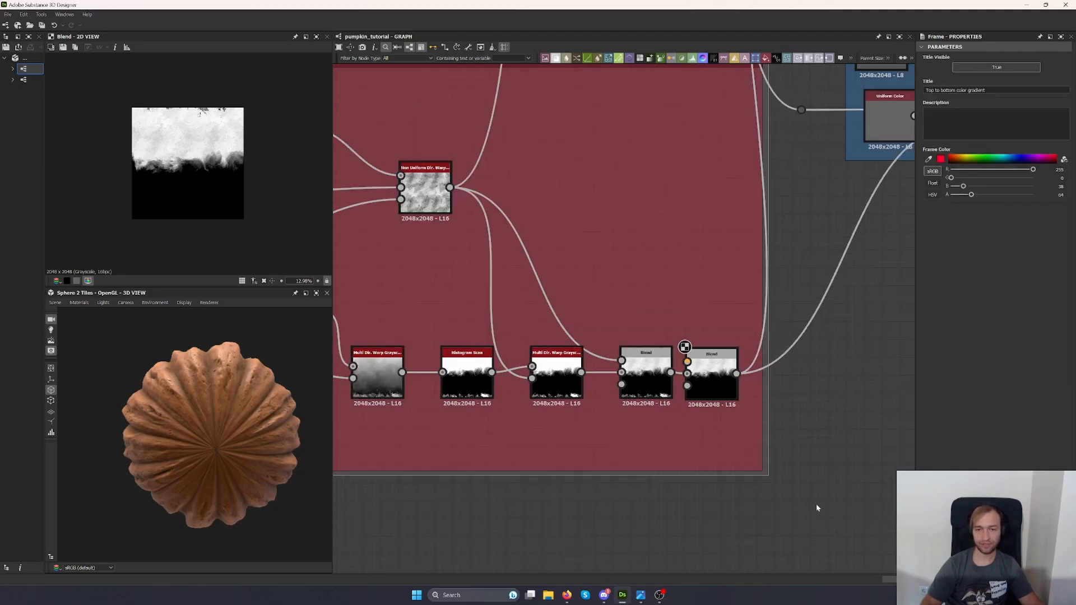
pyautogui.moveTo(777, 109); pyautogui.dragTo(648, 294, button='middle')
pyautogui.scroll(-5, 683, 261)
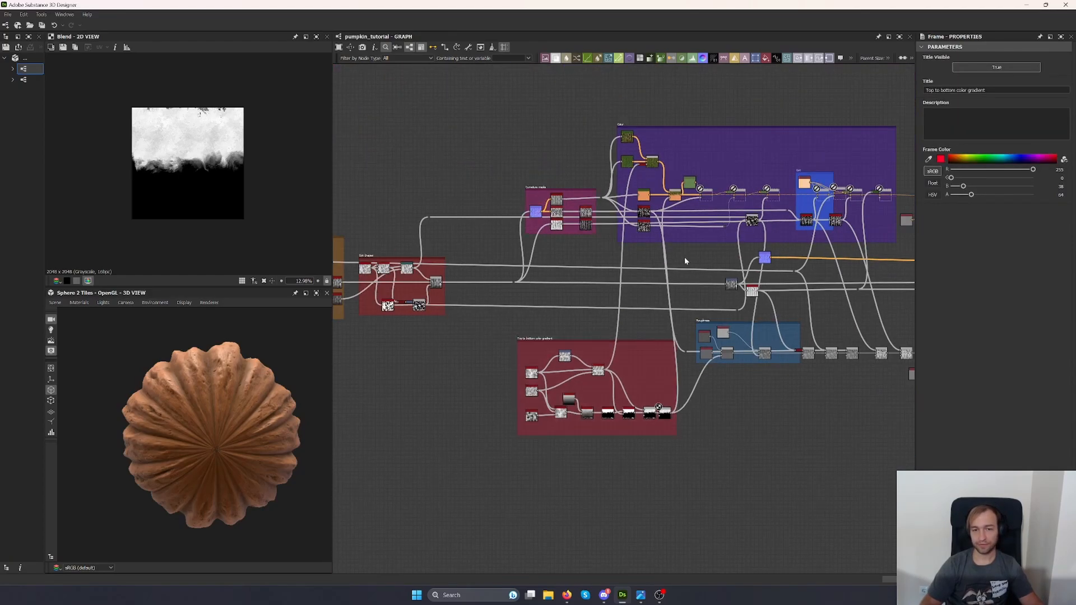
# Preview the Blend that mixes the green and orange layers, examine the green Gradient Maps, and view the pumpkin from the side.
pyautogui.scroll(10, 673, 193)
pyautogui.doubleClick(672, 193)
pyautogui.moveTo(619, 65); pyautogui.dragTo(663, 276, button='middle')
pyautogui.scroll(-5, 718, 402)
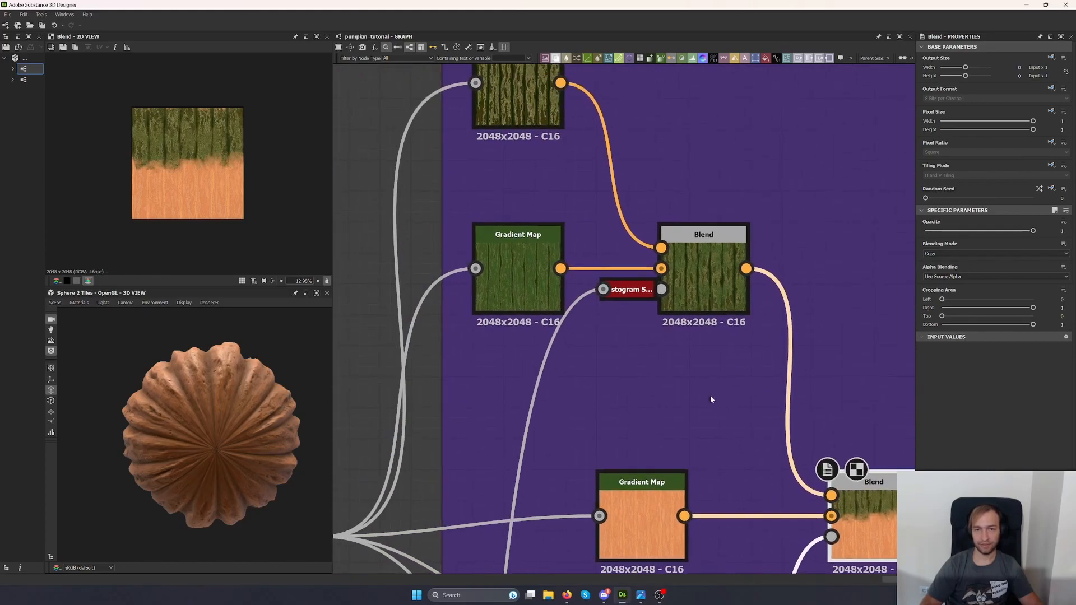
pyautogui.scroll(4, 658, 376)
pyautogui.click(595, 310)
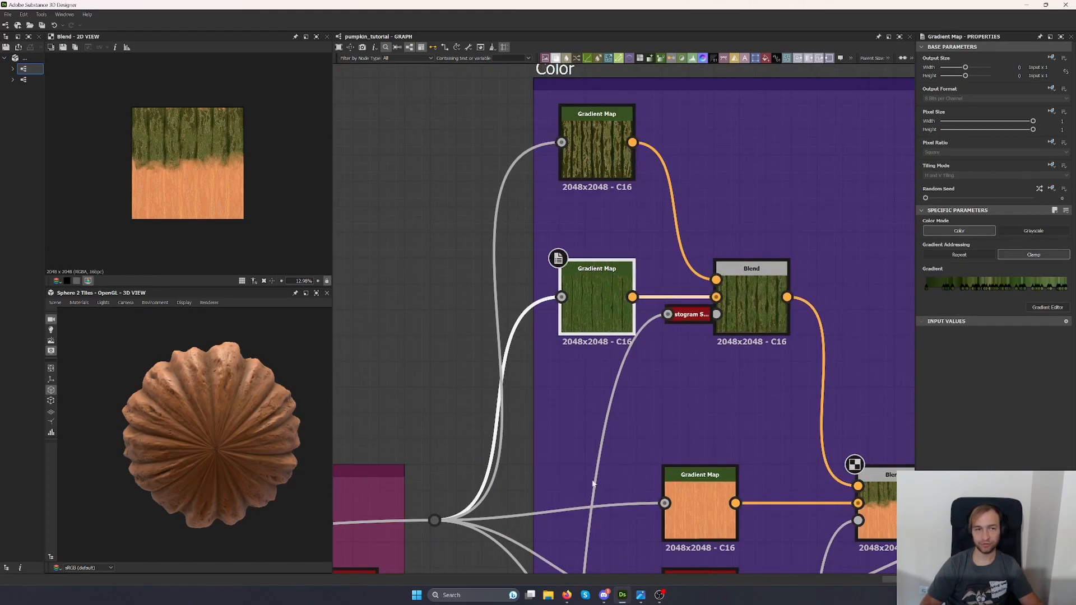
pyautogui.moveTo(170, 376); pyautogui.dragTo(192, 461)
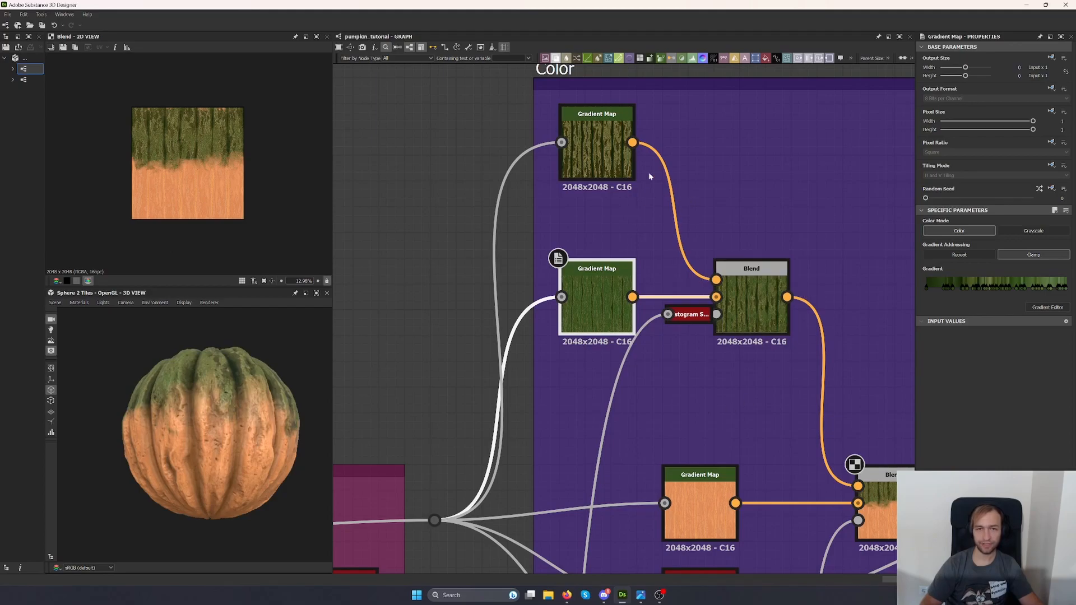
# Set the Opacity of the Blend combining the two green Gradient Maps to 0.65.
pyautogui.click(744, 304)
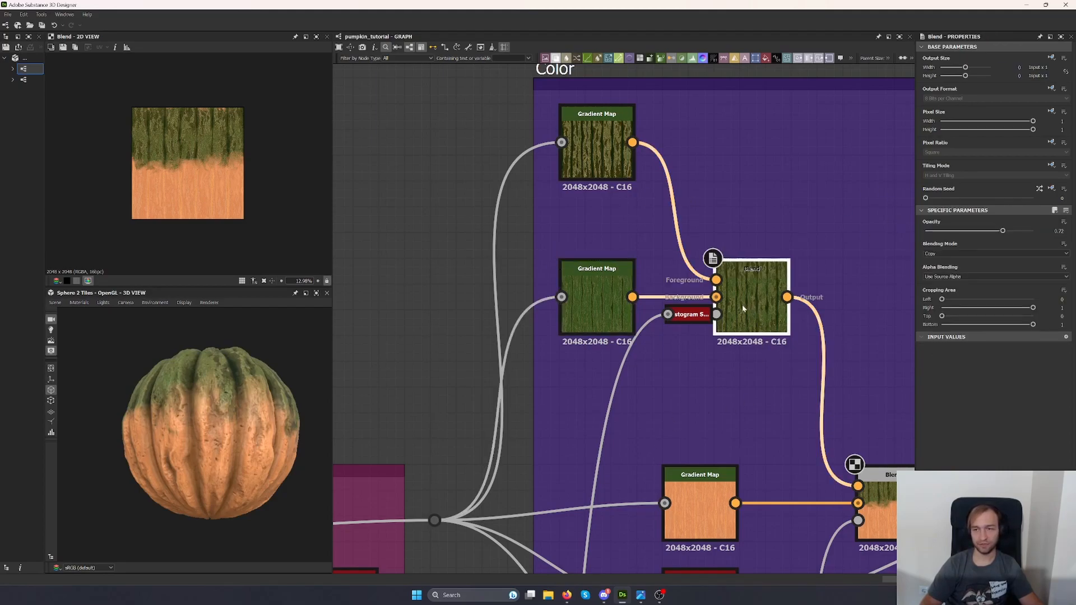
pyautogui.doubleClick(685, 317)
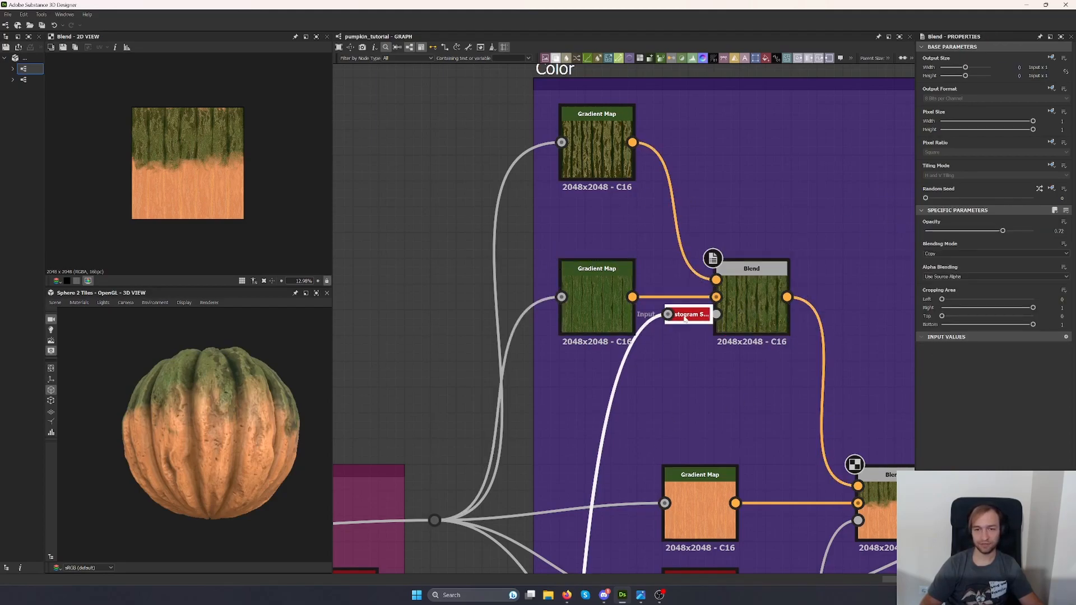
pyautogui.doubleClick(765, 304)
pyautogui.moveTo(1002, 230)
pyautogui.mouseDown()
pyautogui.moveTo(871, 224)
pyautogui.moveTo(1019, 224)
pyautogui.moveTo(995, 230)
pyautogui.mouseUp()
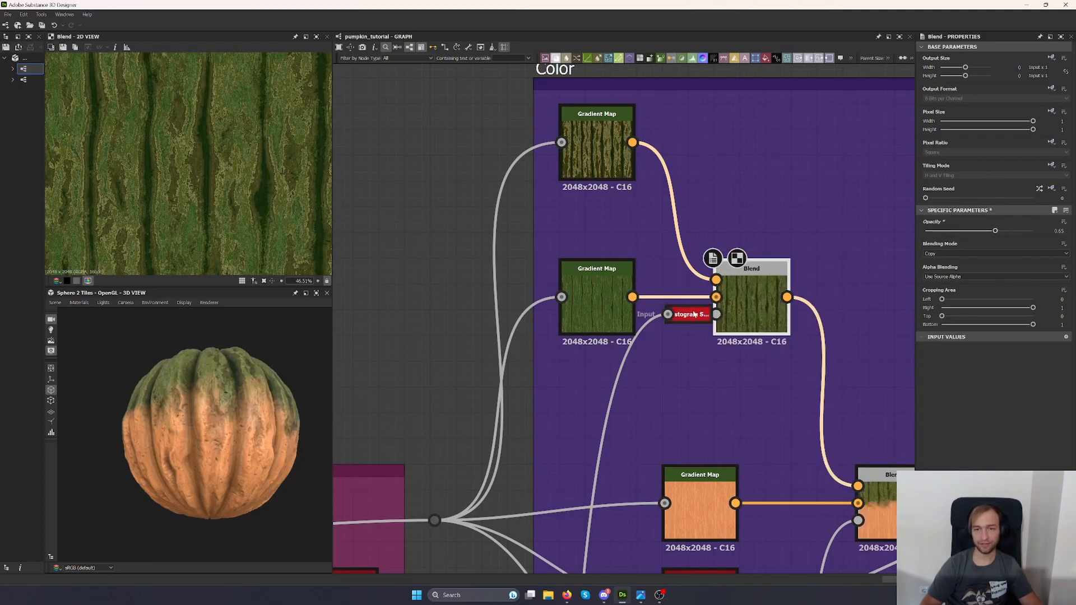
# Preview the Histogram Scan mask of the green Blend, and enable the first Blend fed by an HSL node.
pyautogui.doubleClick(696, 315)
pyautogui.scroll(-5, 786, 350)
pyautogui.moveTo(684, 457); pyautogui.dragTo(452, 386, button='middle')
pyautogui.scroll(5, 680, 427)
pyautogui.scroll(-5, 691, 409)
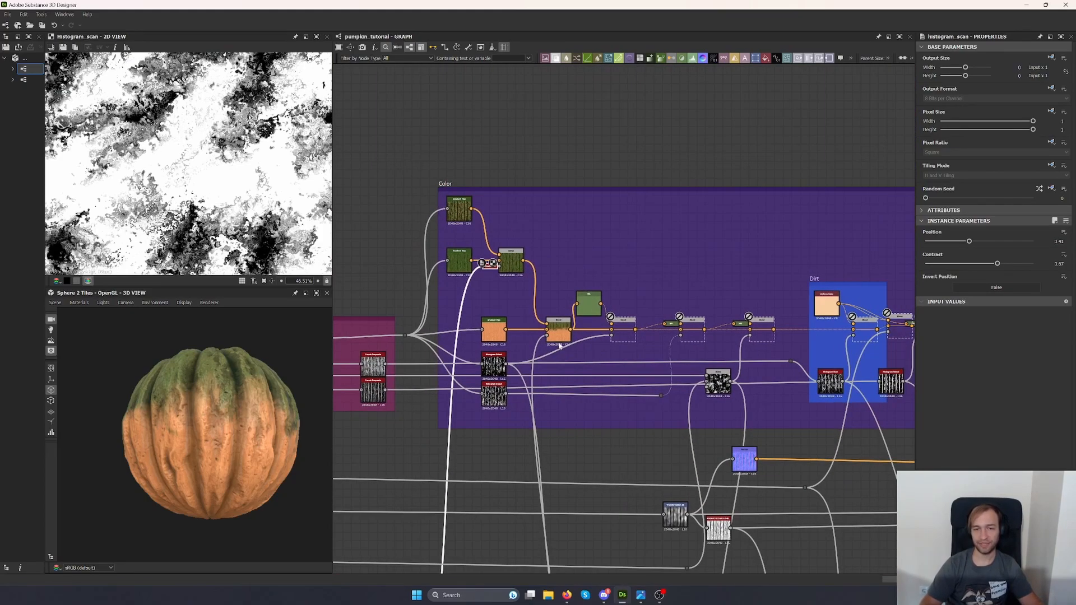
pyautogui.scroll(5, 625, 346)
pyautogui.doubleClick(779, 372)
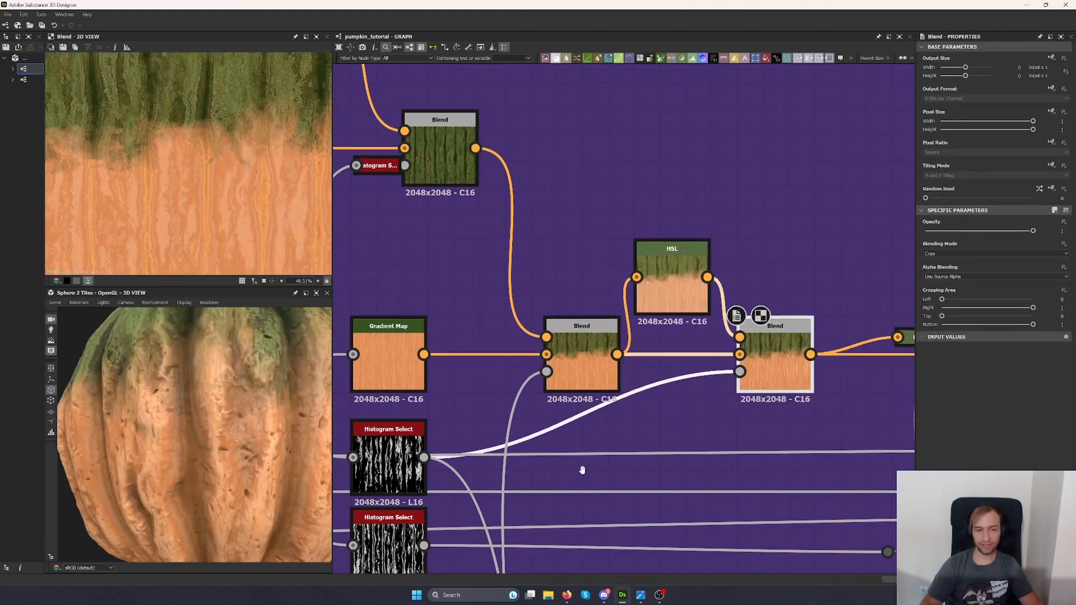
# Examine the Histogram Select mask driving the first HSL Blend and trace it back to the Curvature masks frame.
pyautogui.moveTo(426, 477); pyautogui.dragTo(566, 373, button='middle')
pyautogui.doubleClick(566, 374)
pyautogui.scroll(-6, 566, 373)
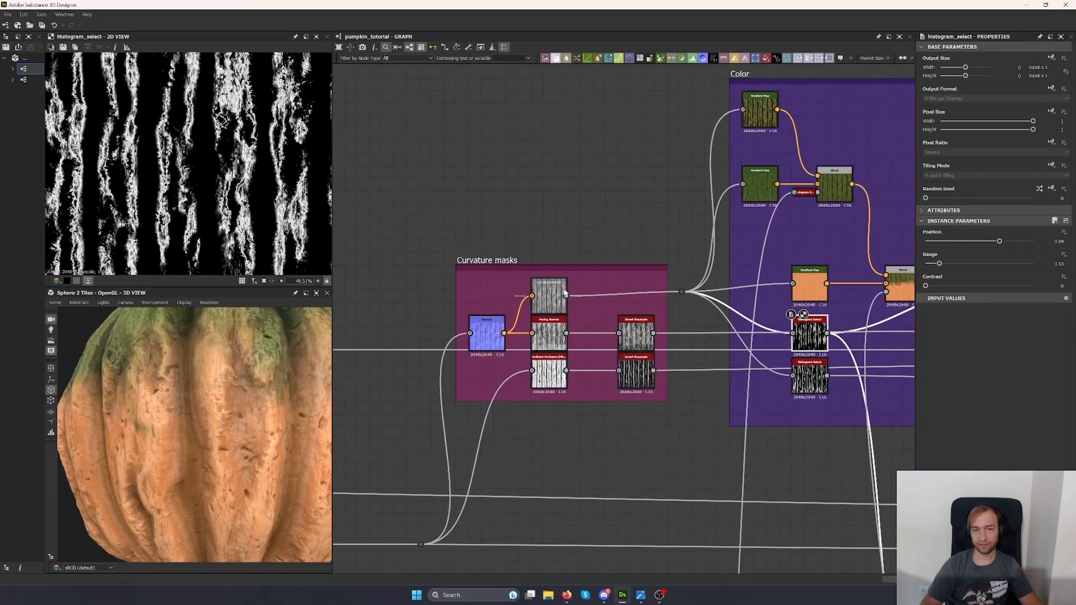
pyautogui.scroll(5, 599, 321)
pyautogui.scroll(1, 601, 303)
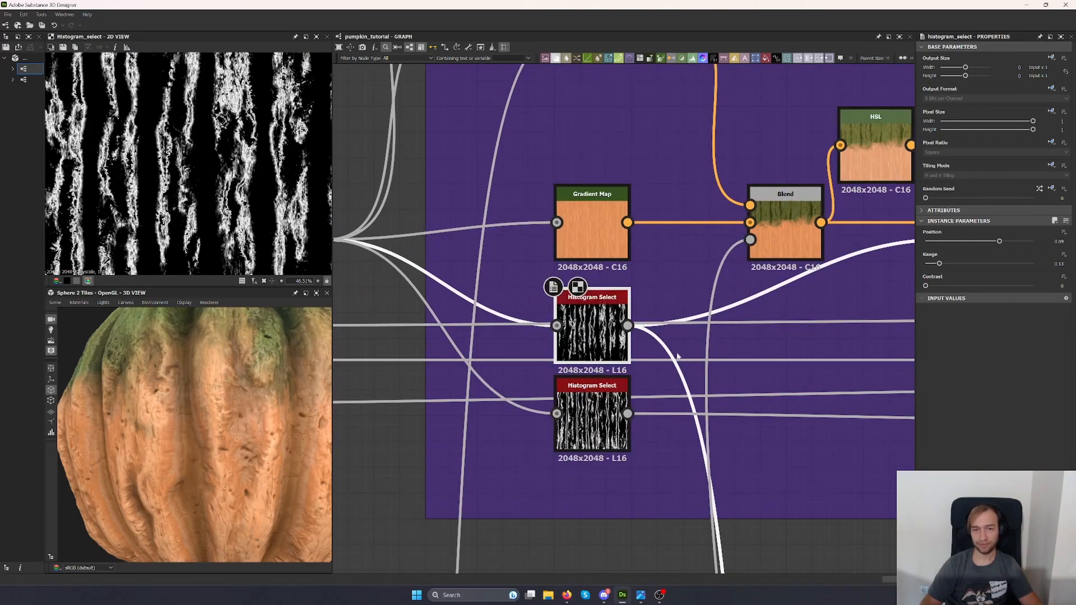
# Try a Histogram Scan on the Curvature Smooth output for comparison, with Position 0.28 and Contrast 0.63.
pyautogui.press('space')
pyautogui.write('histogram scan')
pyautogui.press('Return')
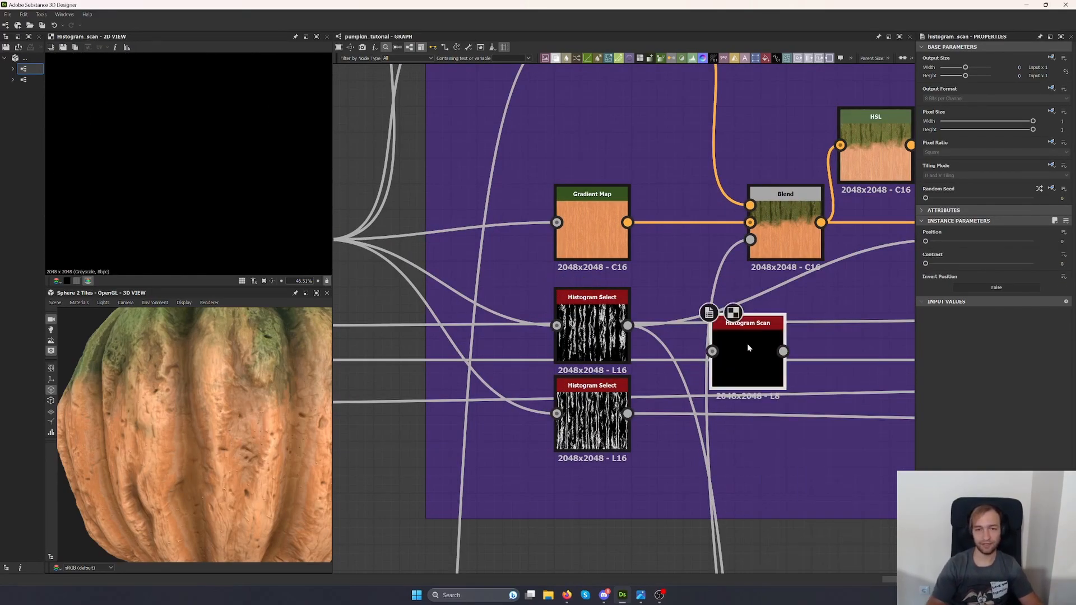
pyautogui.scroll(-3, 638, 265)
pyautogui.moveTo(466, 249); pyautogui.dragTo(476, 260)
pyautogui.moveTo(635, 296); pyautogui.dragTo(649, 301)
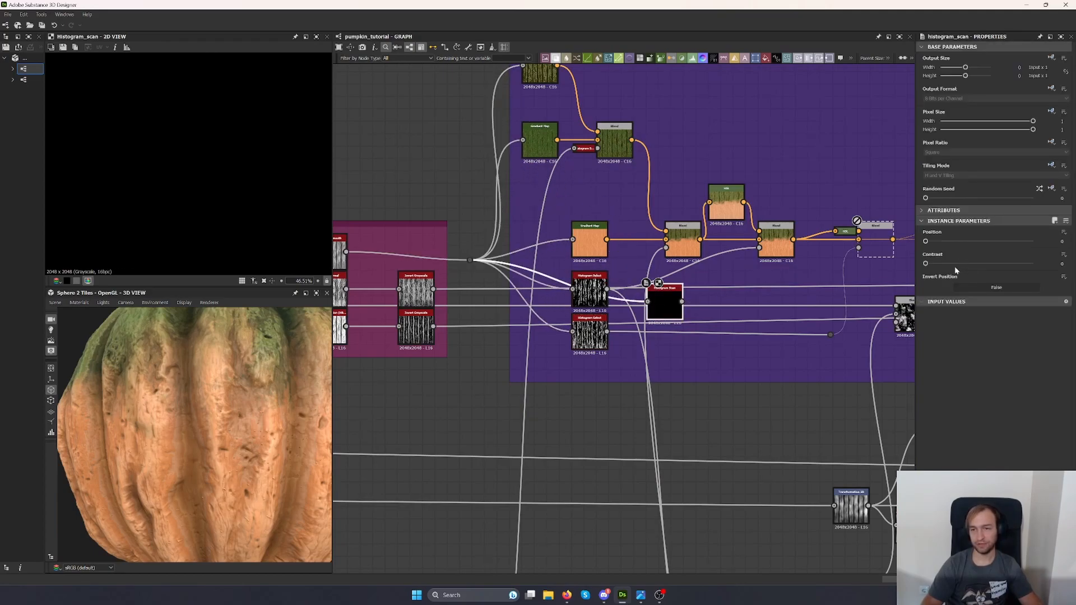
pyautogui.moveTo(926, 242); pyautogui.dragTo(957, 243)
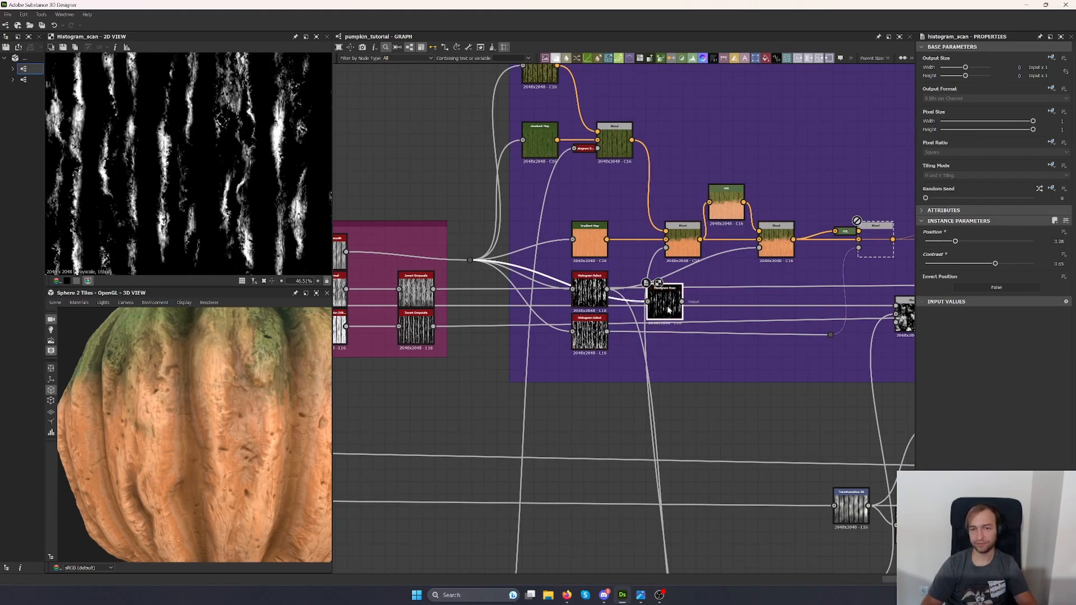
# Check the first HSL node's adjustments and enable the second HSL Blend in the color chain.
pyautogui.click(738, 208)
pyautogui.moveTo(757, 168); pyautogui.dragTo(709, 207, button='middle')
pyautogui.scroll(2, 743, 205)
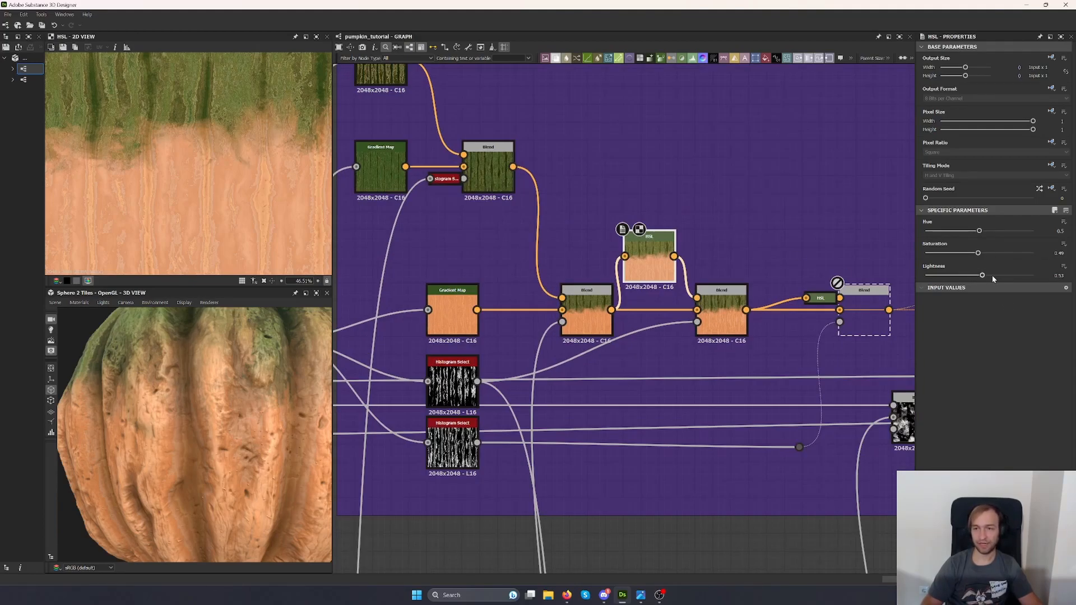
pyautogui.moveTo(915, 358); pyautogui.dragTo(786, 367, button='middle')
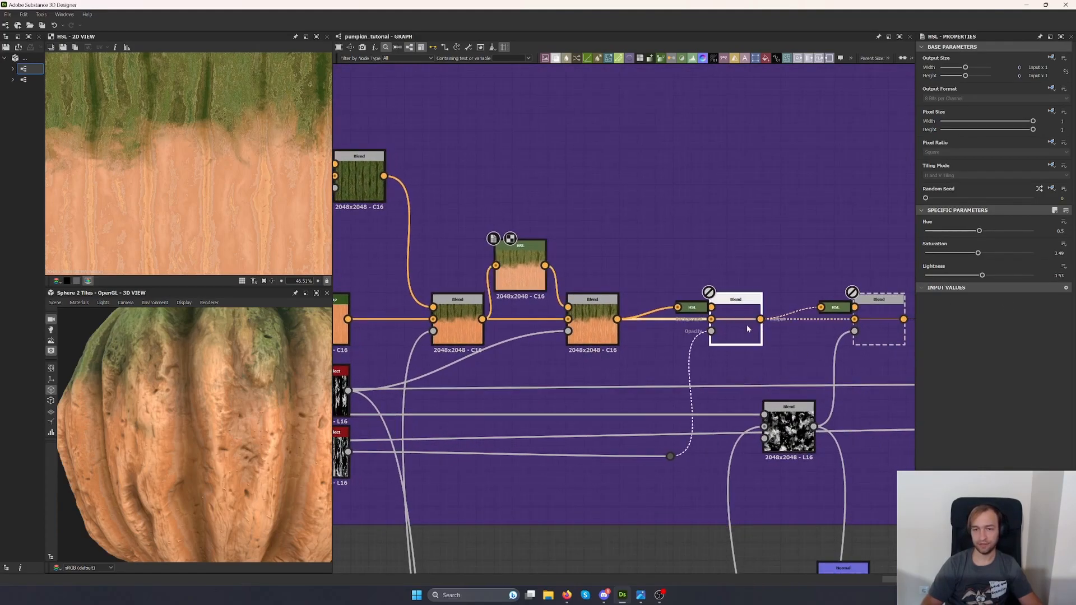
pyautogui.click(741, 330)
pyautogui.scroll(-3, 318, 386)
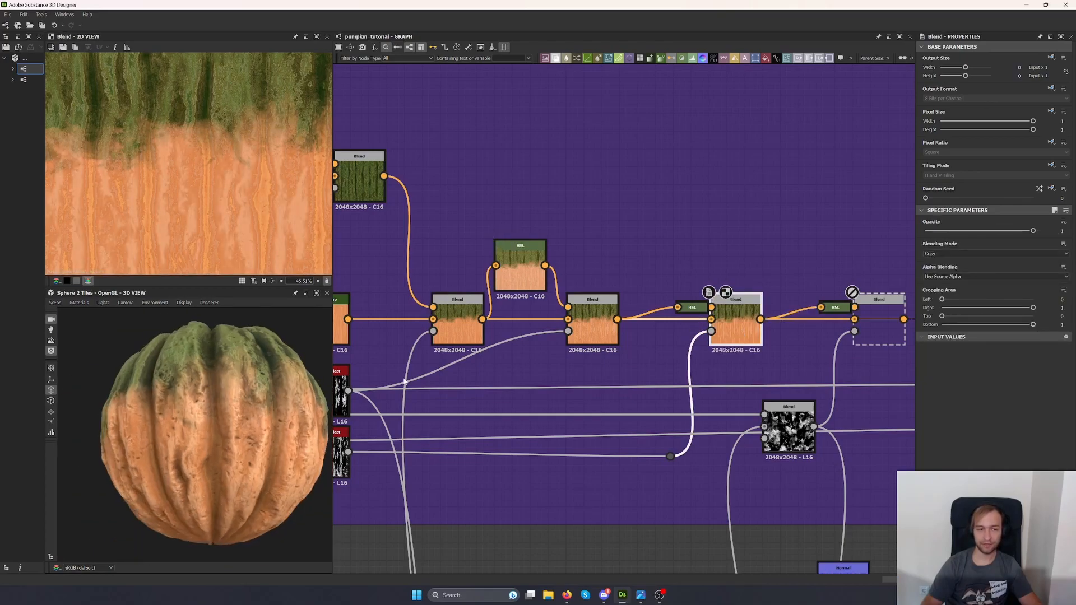
# Check the lower Histogram Select that masks the second HSL Blend, and enable the third HSL Blend with its patchy mask.
pyautogui.moveTo(488, 362); pyautogui.dragTo(743, 327, button='middle')
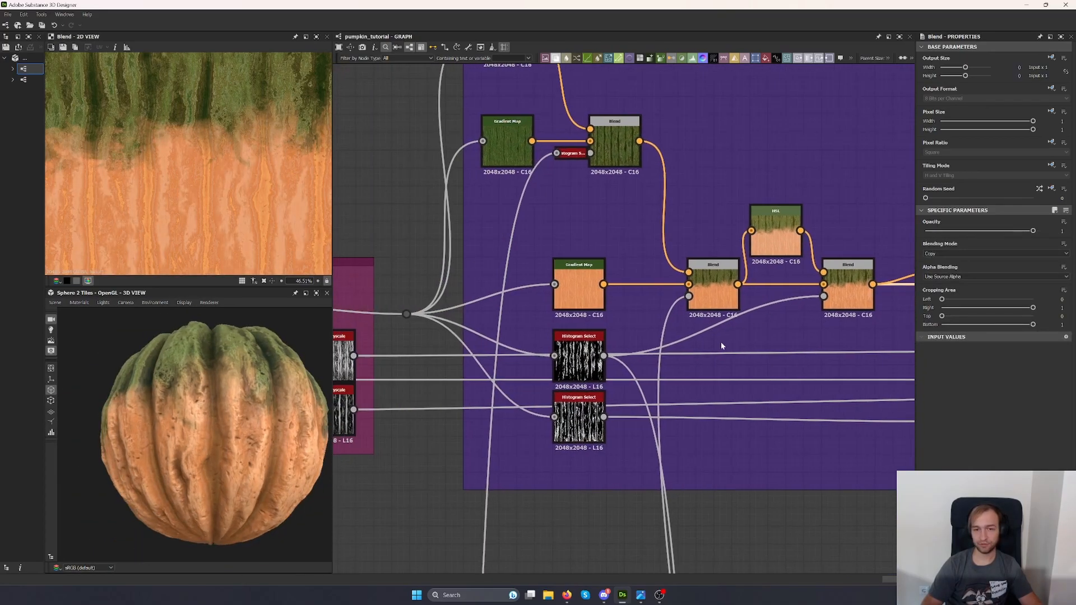
pyautogui.click(585, 418)
pyautogui.moveTo(463, 294); pyautogui.dragTo(704, 314, button='middle')
pyautogui.moveTo(785, 355); pyautogui.dragTo(454, 360, button='middle')
pyautogui.moveTo(880, 368); pyautogui.dragTo(555, 373, button='middle')
pyautogui.click(713, 343)
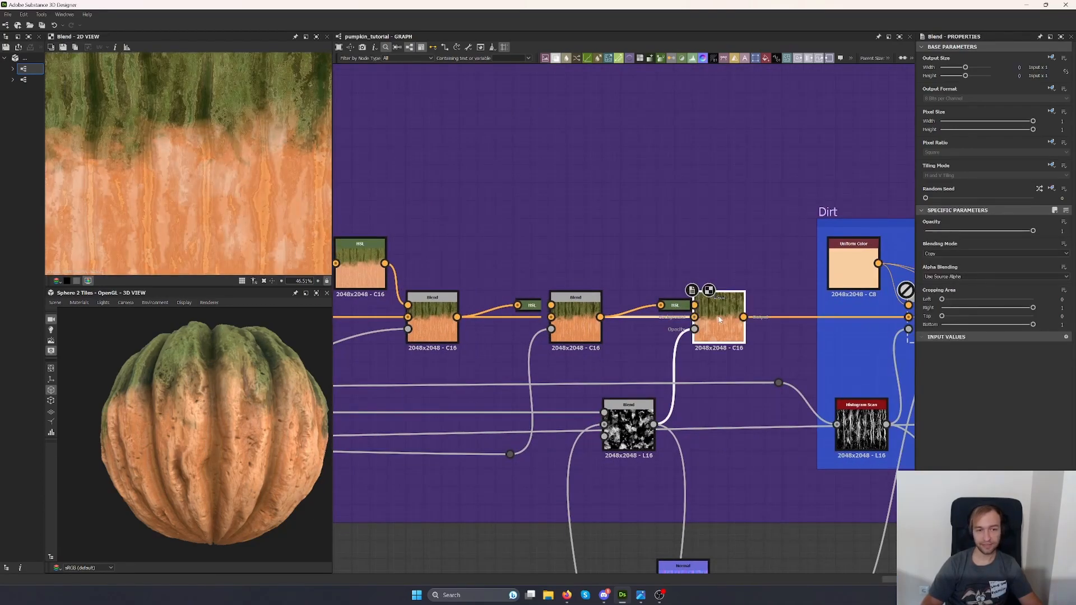
# Trace the color chain up to the Dirt frame and compare the outputs of the HSL Blends and the third HSL node.
pyautogui.scroll(-5, 723, 318)
pyautogui.moveTo(731, 315); pyautogui.dragTo(843, 284, button='middle')
pyautogui.moveTo(379, 278); pyautogui.dragTo(512, 405)
pyautogui.moveTo(908, 283); pyautogui.dragTo(578, 299, button='middle')
pyautogui.scroll(3, 605, 249)
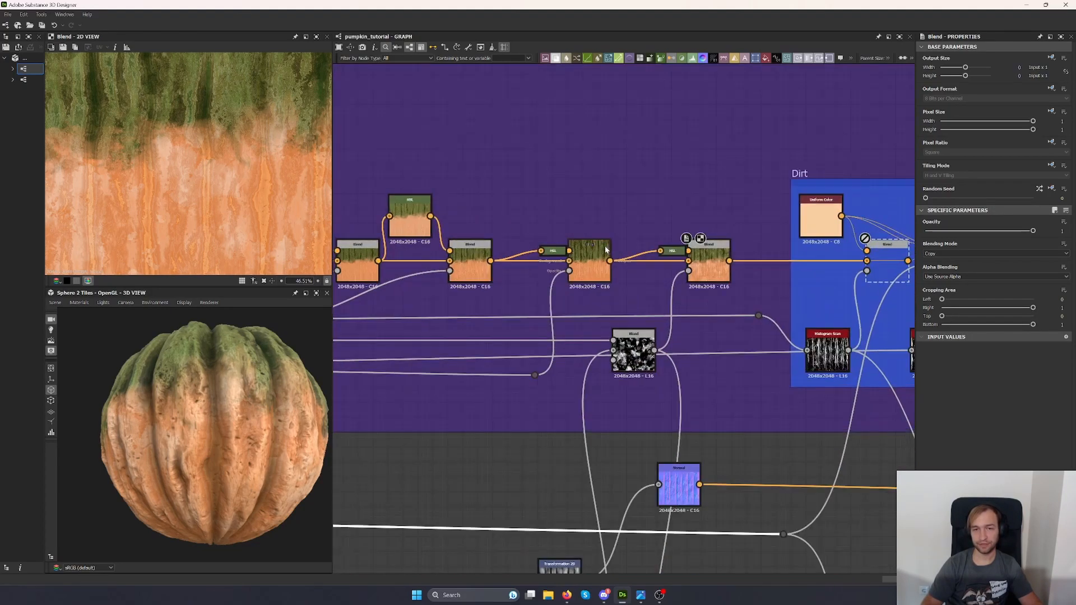
pyautogui.click(479, 270)
pyautogui.click(599, 268)
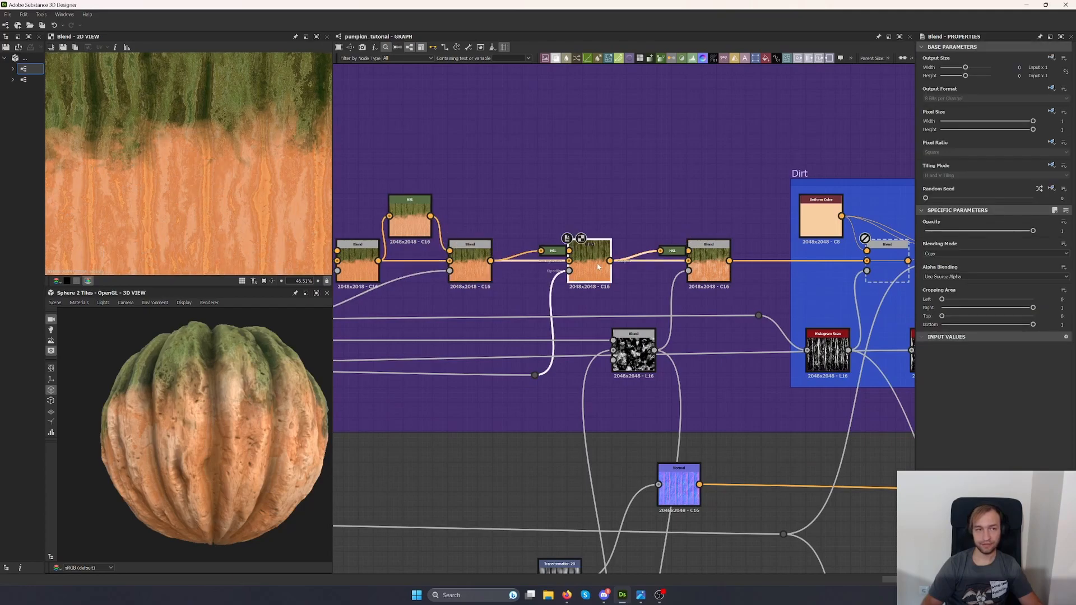
pyautogui.click(673, 251)
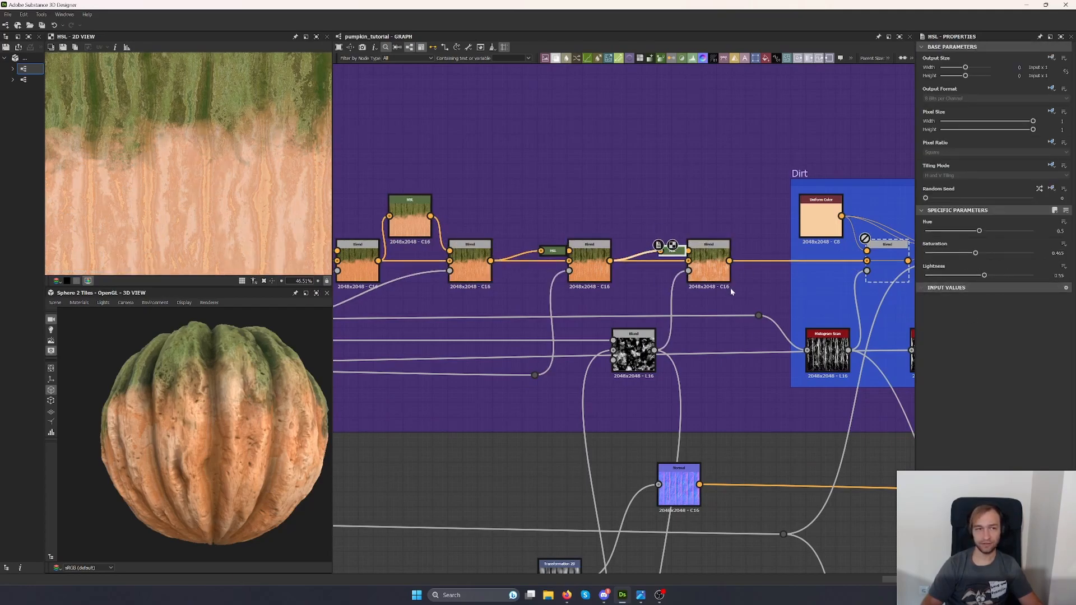
# Compare the third HSL Blend at zero opacity, and set its Opacity to 0.78.
pyautogui.click(709, 275)
pyautogui.moveTo(953, 231); pyautogui.dragTo(845, 233)
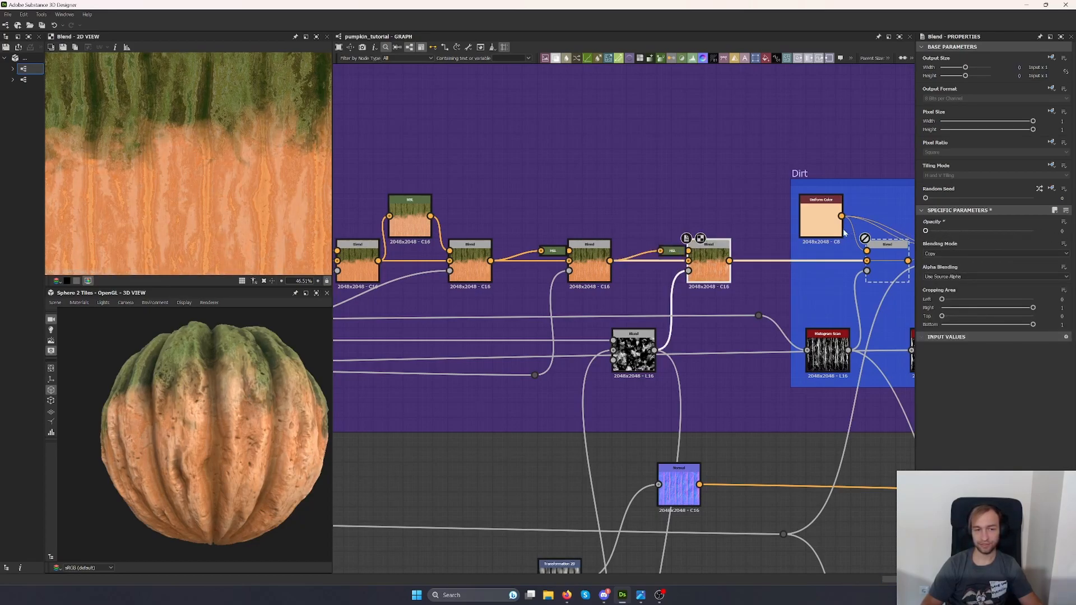
pyautogui.moveTo(1007, 234); pyautogui.dragTo(1048, 235)
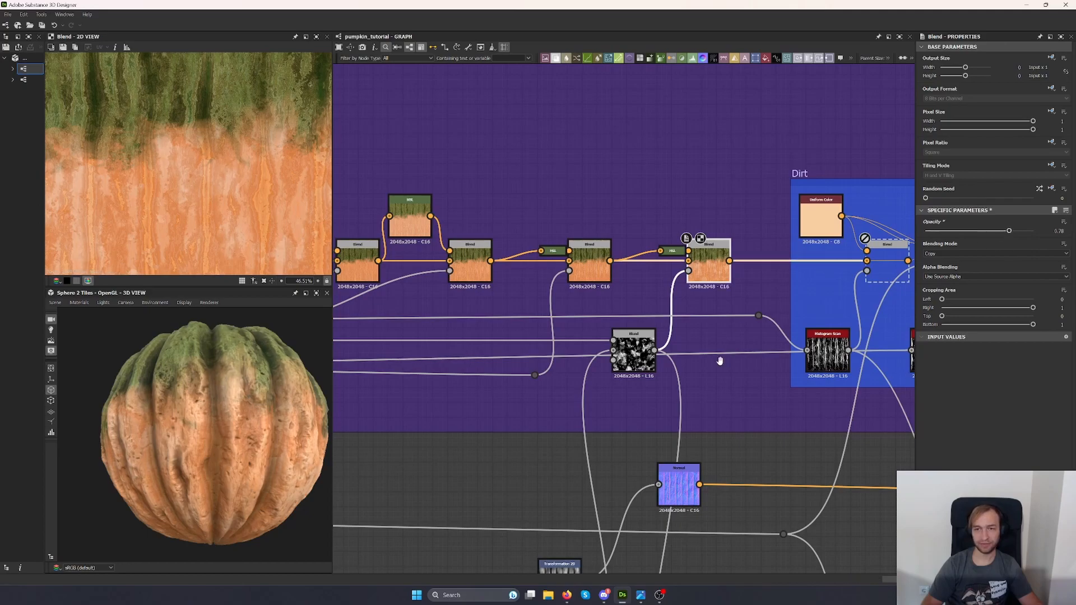
# Enable the first Blend in the Dirt frame, toggling it off and on to compare its effect on the pumpkin.
pyautogui.moveTo(722, 360); pyautogui.dragTo(627, 311, button='middle')
pyautogui.scroll(-1, 628, 311)
pyautogui.doubleClick(765, 229)
pyautogui.hotkey('shift', 'd')
pyautogui.hotkey('shift', 'd')
pyautogui.hotkey('shift', 'd')
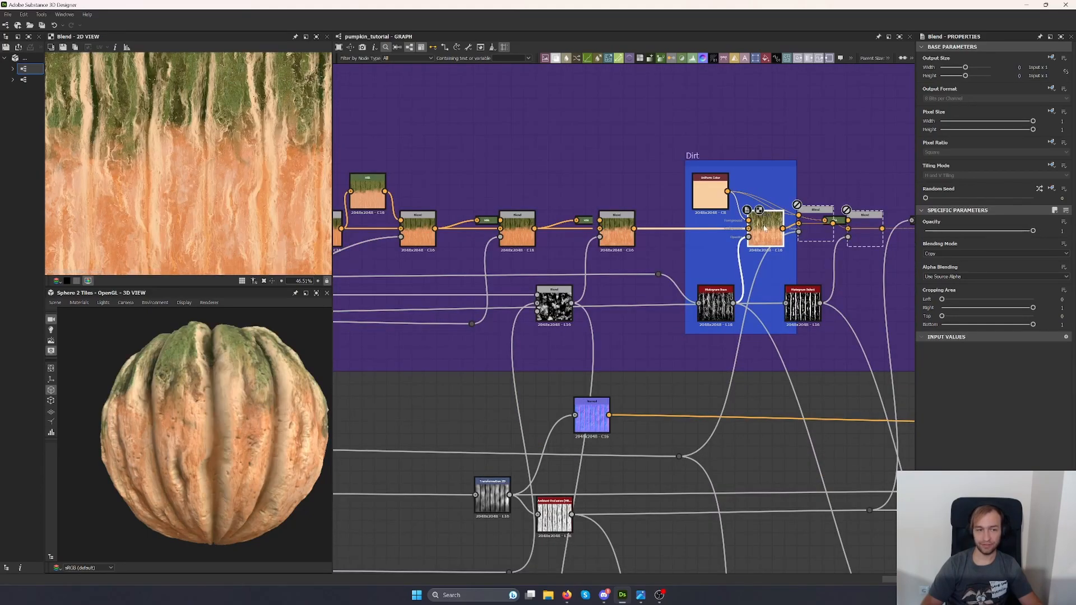
pyautogui.hotkey('shift', 'd')
pyautogui.hotkey('shift', 'd')
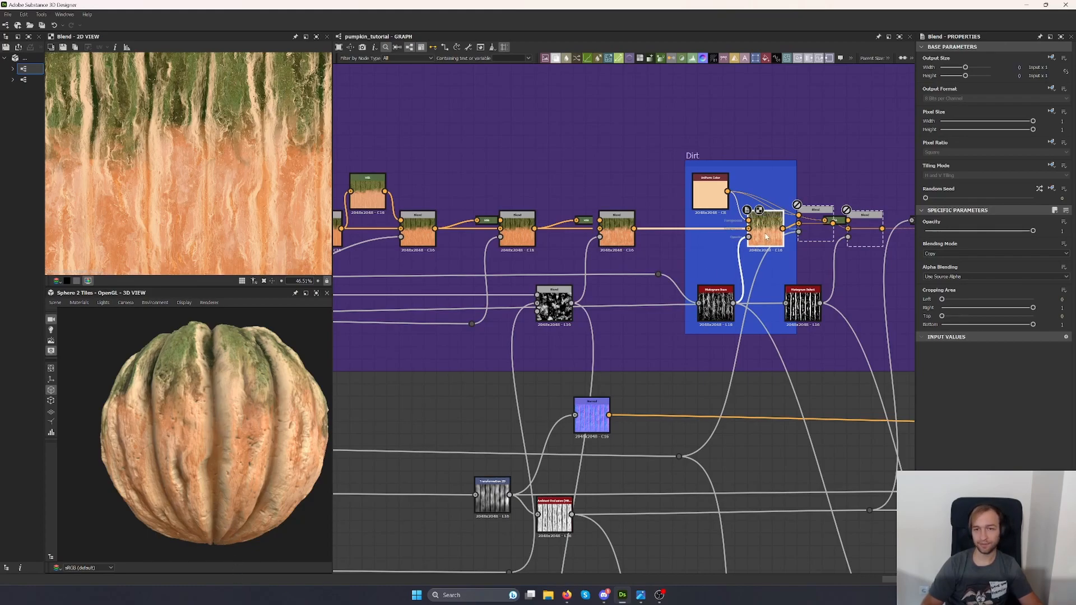
# Examine the dirt Histogram Scan mask and trace it back through Invert Grayscale to the Facing Normal node.
pyautogui.doubleClick(716, 306)
pyautogui.scroll(-3, 670, 385)
pyautogui.scroll(3, 381, 353)
pyautogui.moveTo(651, 302); pyautogui.dragTo(675, 315)
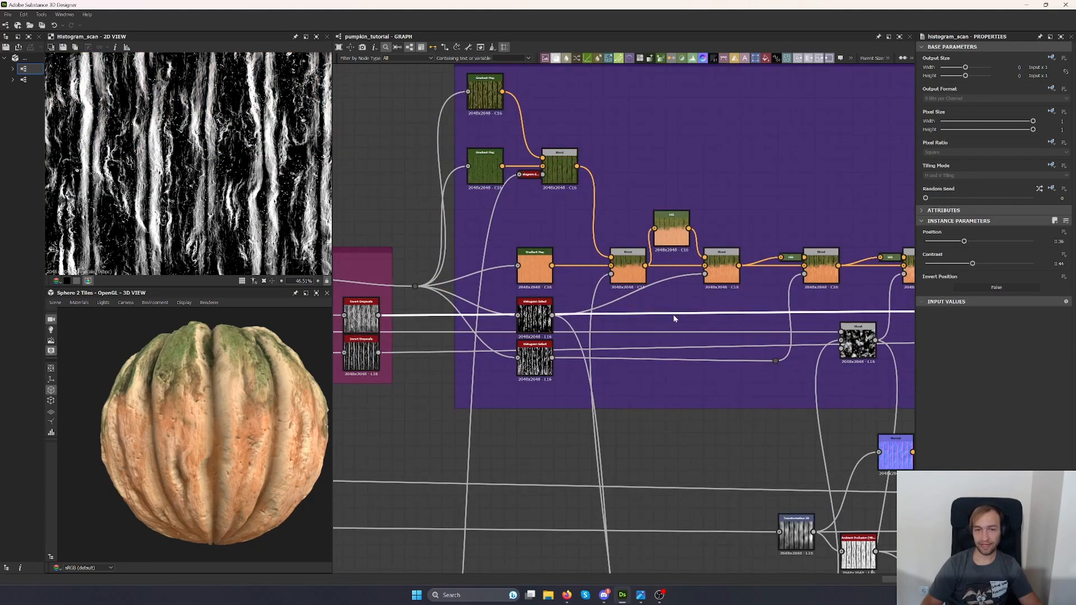
pyautogui.scroll(-3, 675, 318)
pyautogui.scroll(5, 494, 306)
pyautogui.doubleClick(504, 306)
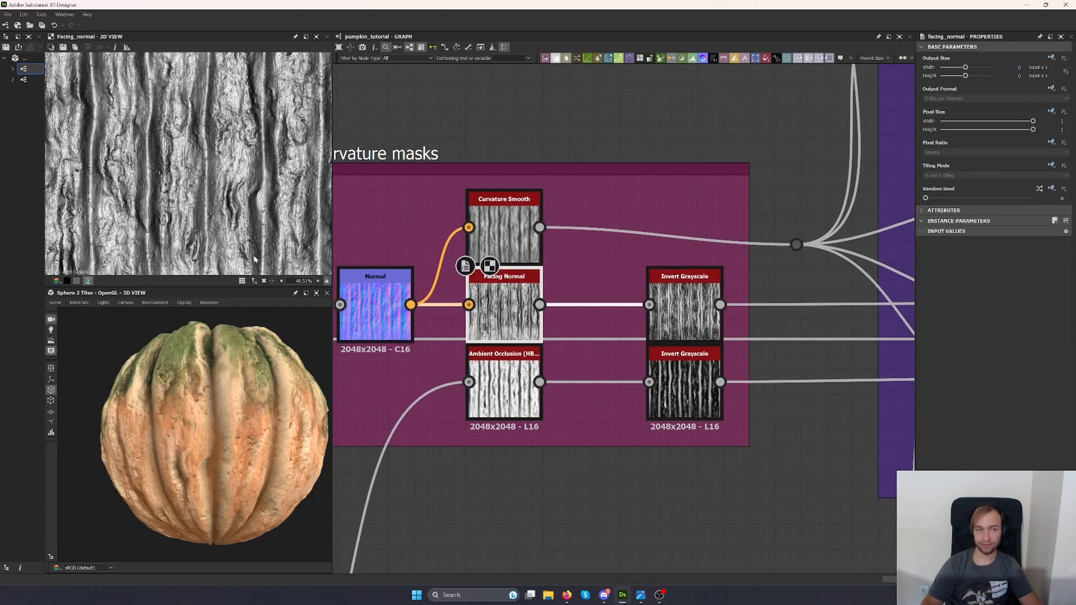
pyautogui.doubleClick(713, 331)
pyautogui.moveTo(717, 336); pyautogui.dragTo(506, 337, button='middle')
pyautogui.scroll(-3, 507, 337)
pyautogui.scroll(5, 671, 342)
pyautogui.doubleClick(592, 352)
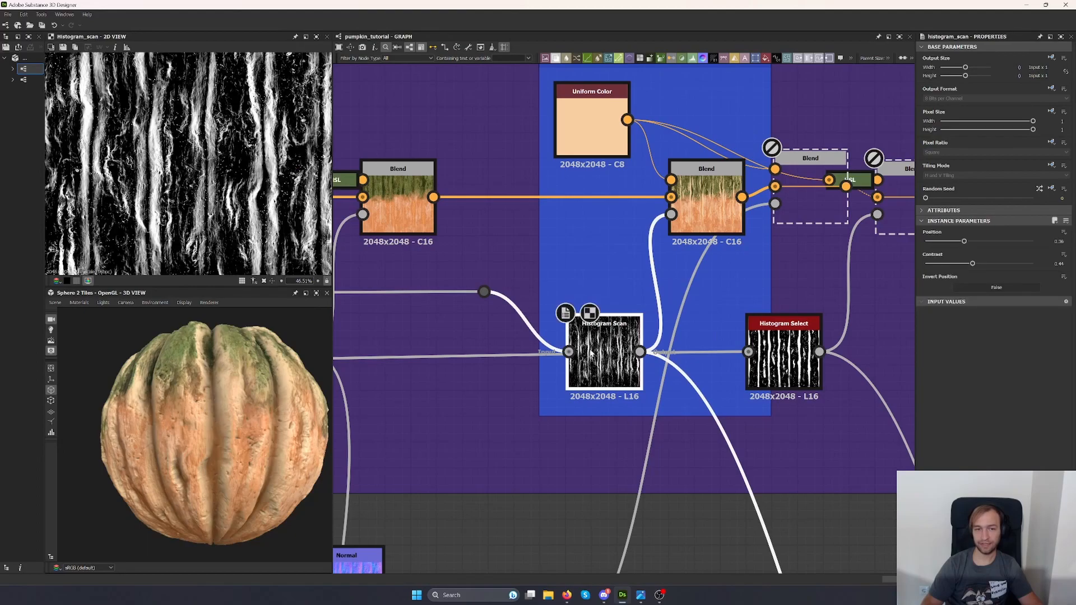
# Try a dark green (RGB 34, 38, 12) as the Dirt frame's Uniform Color.
pyautogui.doubleClick(726, 189)
pyautogui.moveTo(669, 201); pyautogui.dragTo(600, 368, button='middle')
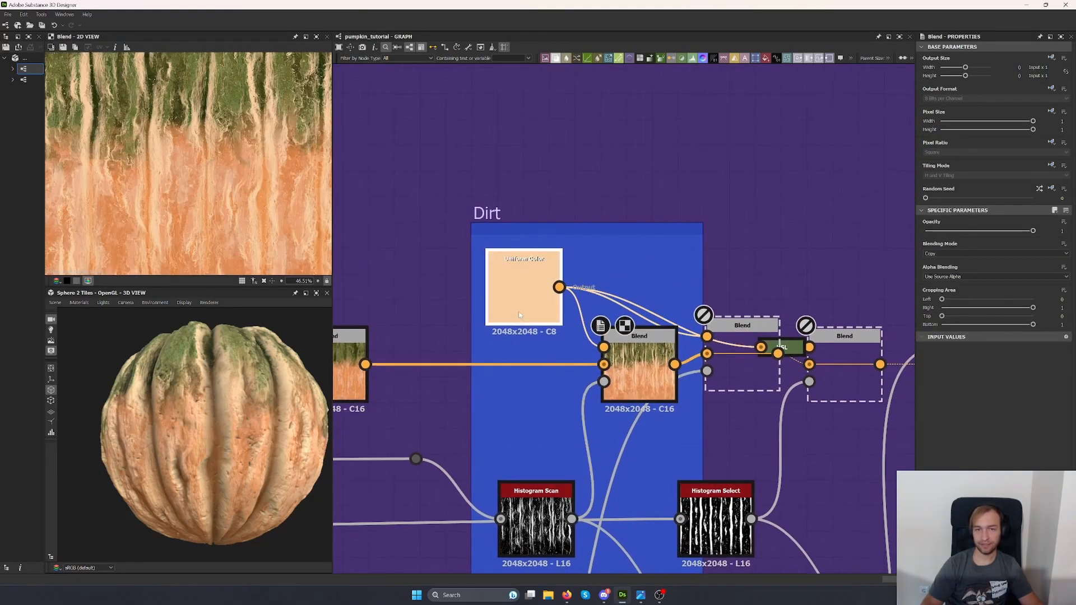
pyautogui.doubleClick(519, 312)
pyautogui.click(941, 257)
pyautogui.moveTo(587, 376); pyautogui.dragTo(587, 366)
pyautogui.moveTo(555, 316); pyautogui.dragTo(559, 370)
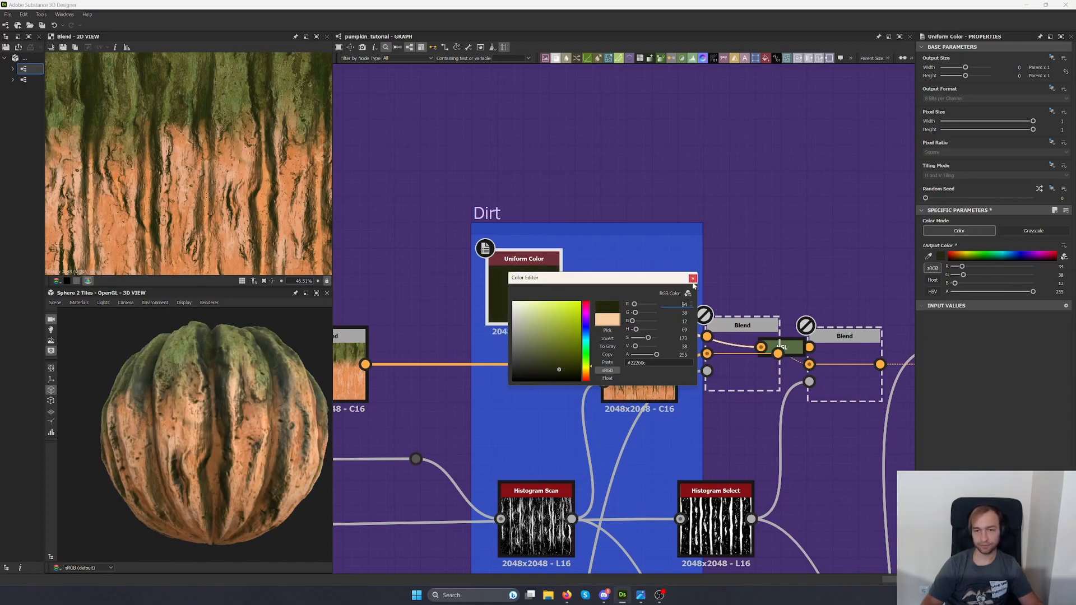
pyautogui.click(693, 278)
# Enable the second dirt Blend, masked by the Directional Warp specks, and align it with the first dirt Blend.
pyautogui.click(735, 370)
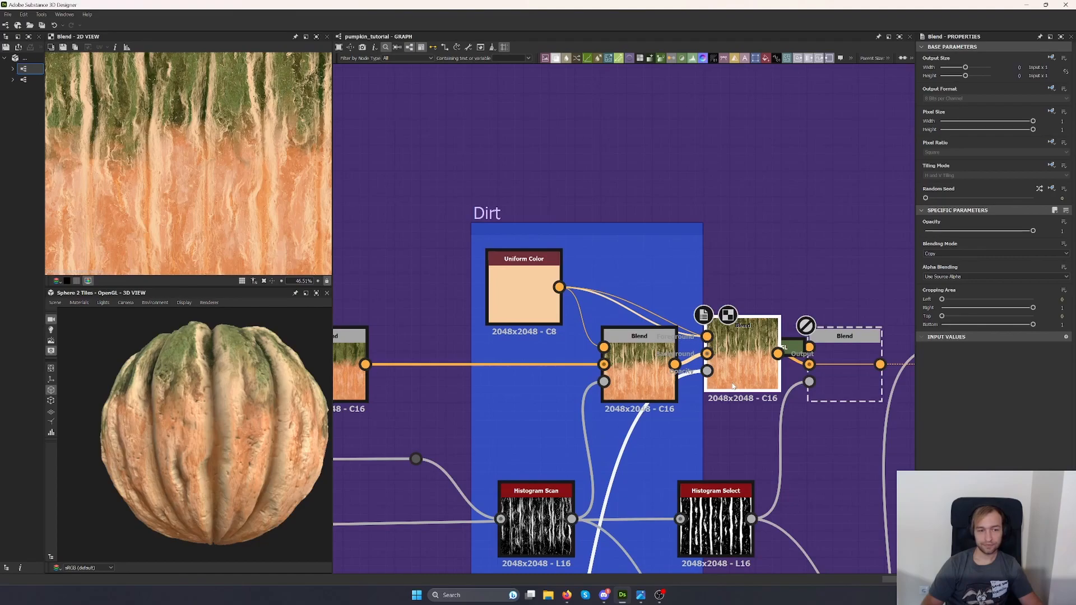
pyautogui.doubleClick(708, 371)
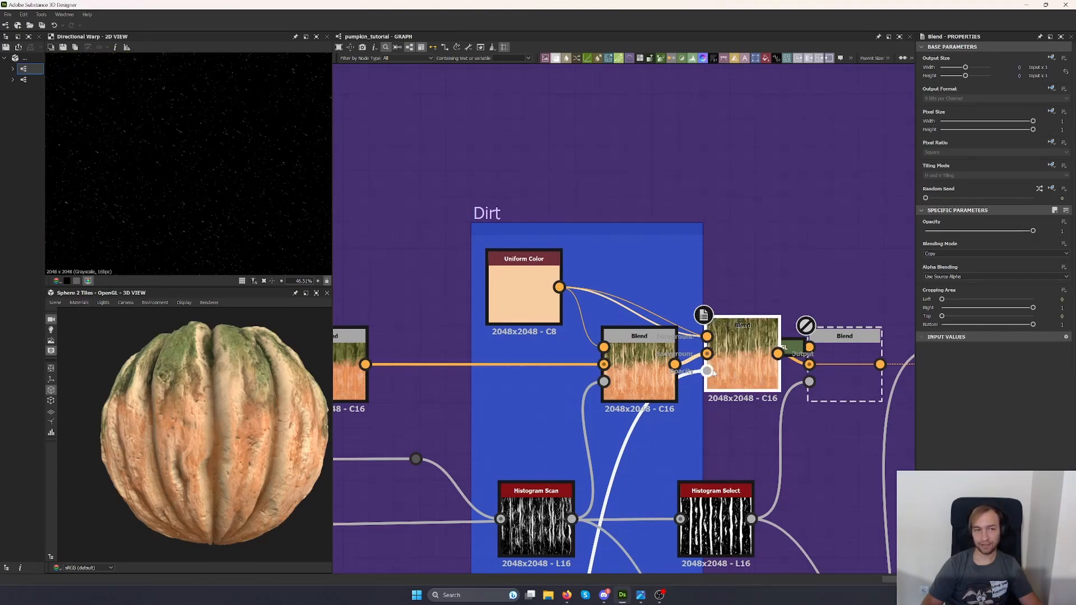
pyautogui.scroll(1, 186, 211)
pyautogui.scroll(5, 212, 413)
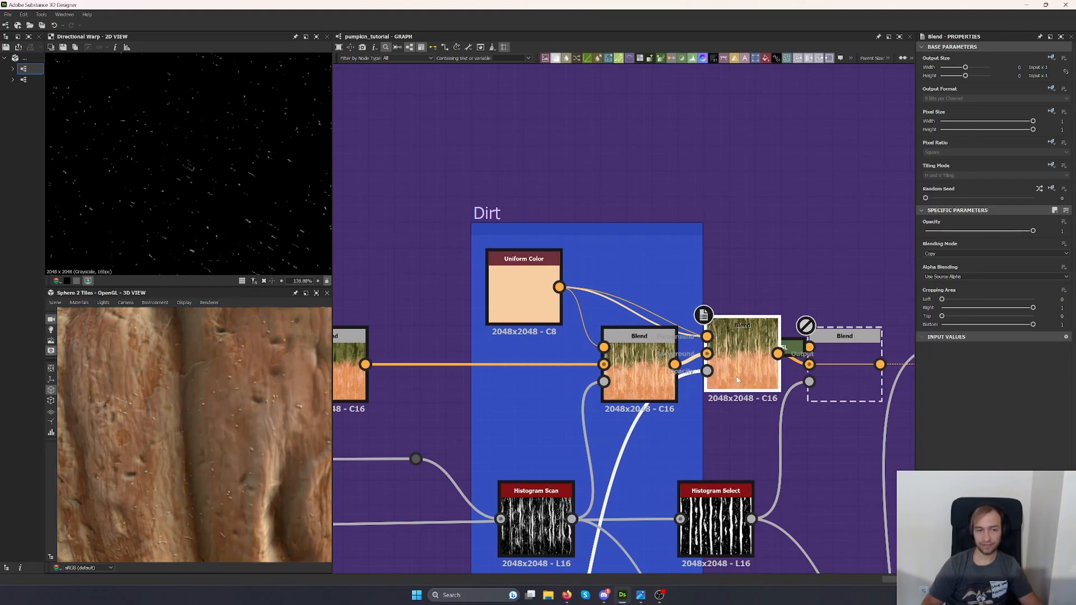
pyautogui.doubleClick(738, 381)
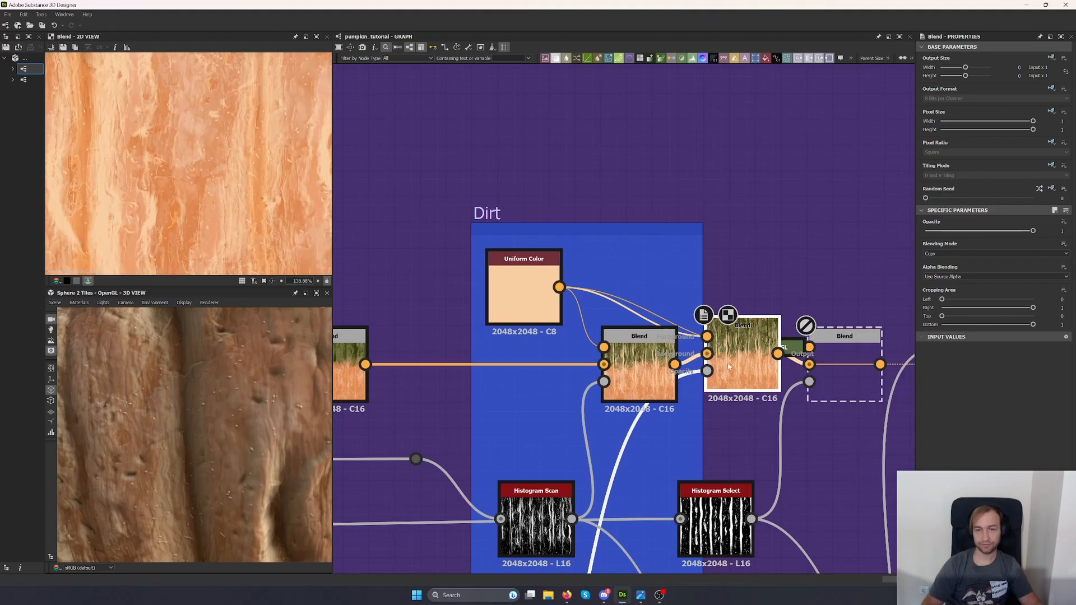
pyautogui.moveTo(751, 356); pyautogui.dragTo(751, 385)
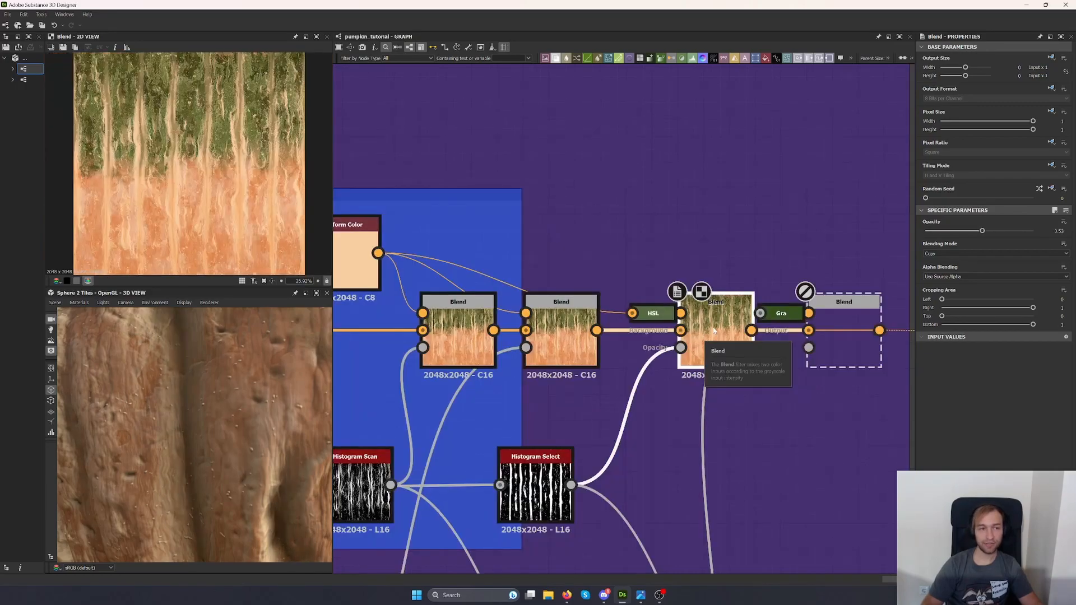
# Compare the pumpkin with the HSL-driven Blend after the Dirt frame toggled off and on.
pyautogui.scroll(-5, 185, 396)
pyautogui.moveTo(186, 397); pyautogui.dragTo(231, 411)
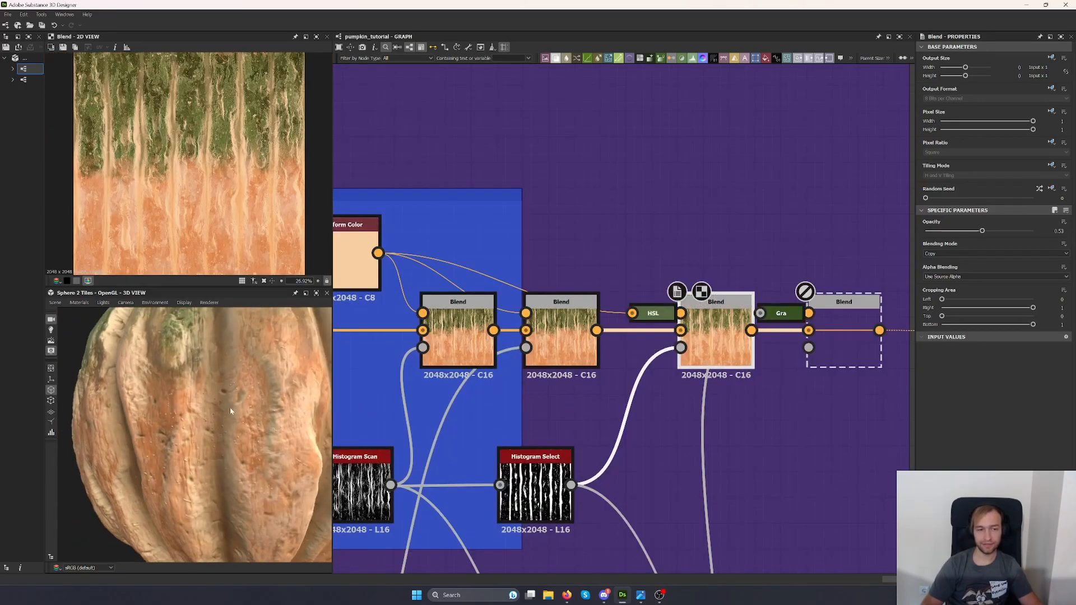
pyautogui.press('d')
pyautogui.press('d')
# Shift the second dirt Blend aside to expose the dirt Uniform Color's link, inspect the HSL node it feeds, and restore the Blend's position.
pyautogui.moveTo(574, 327); pyautogui.dragTo(575, 380)
pyautogui.doubleClick(368, 256)
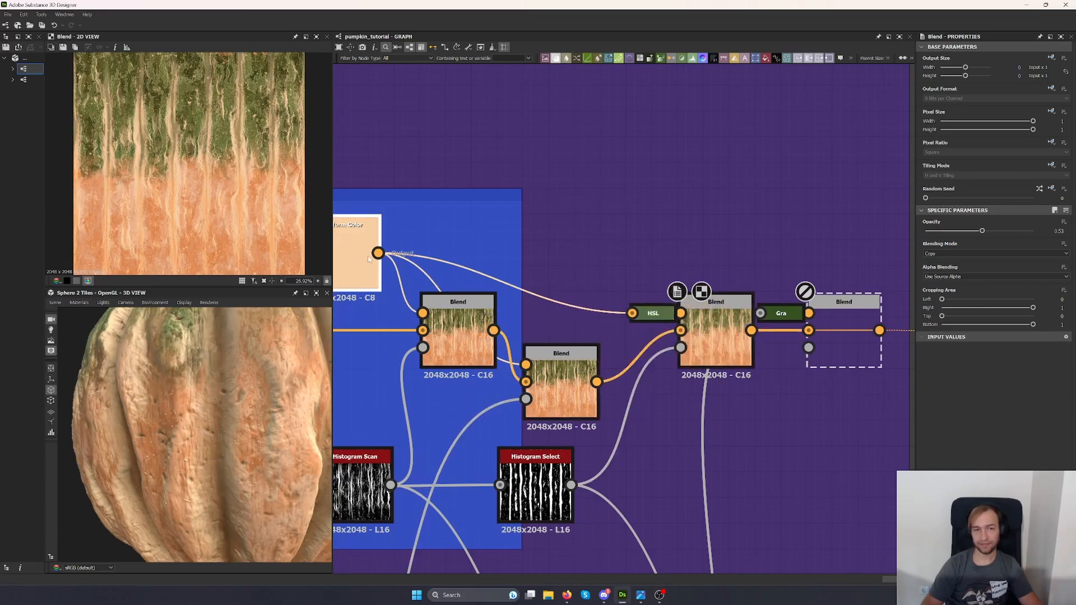
pyautogui.doubleClick(653, 313)
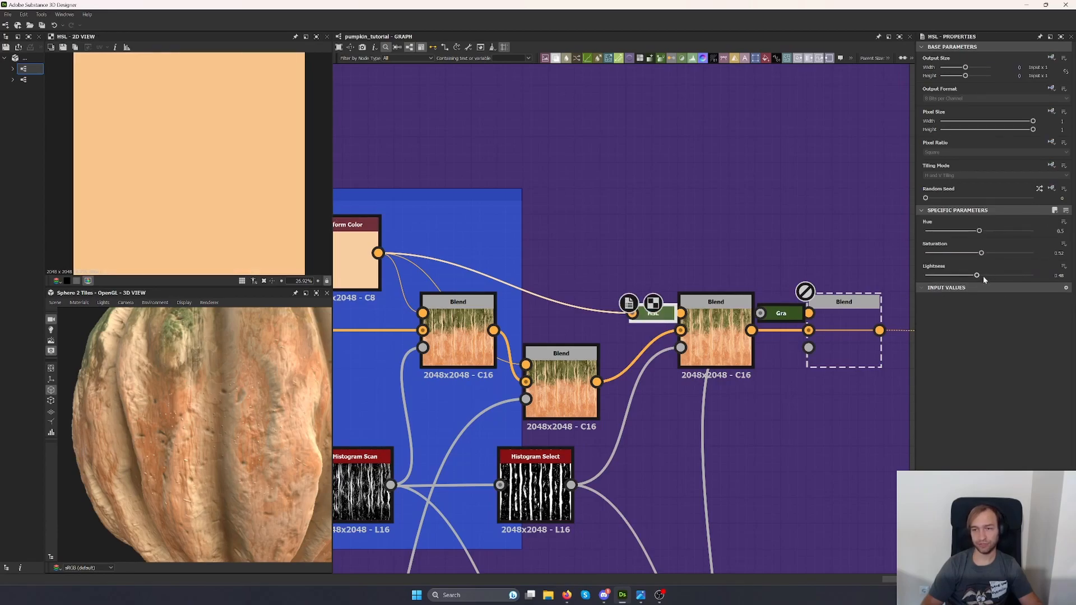
pyautogui.moveTo(589, 386); pyautogui.dragTo(588, 324)
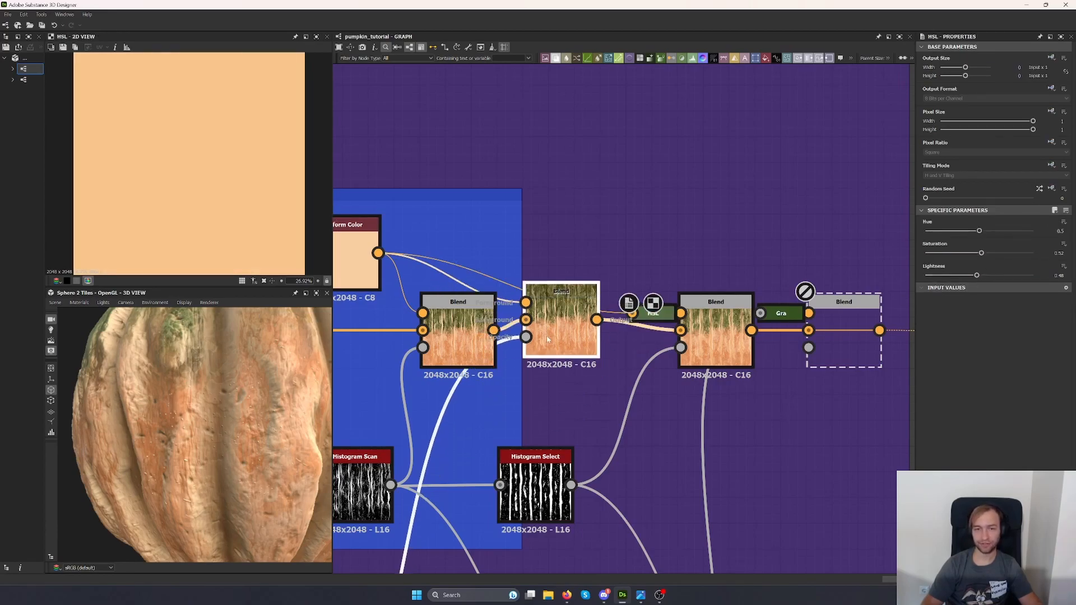
# Enable the final Multiply Blend fed by the ambient occlusion Gradient Map, and set its opacity to 0.25.
pyautogui.doubleClick(825, 348)
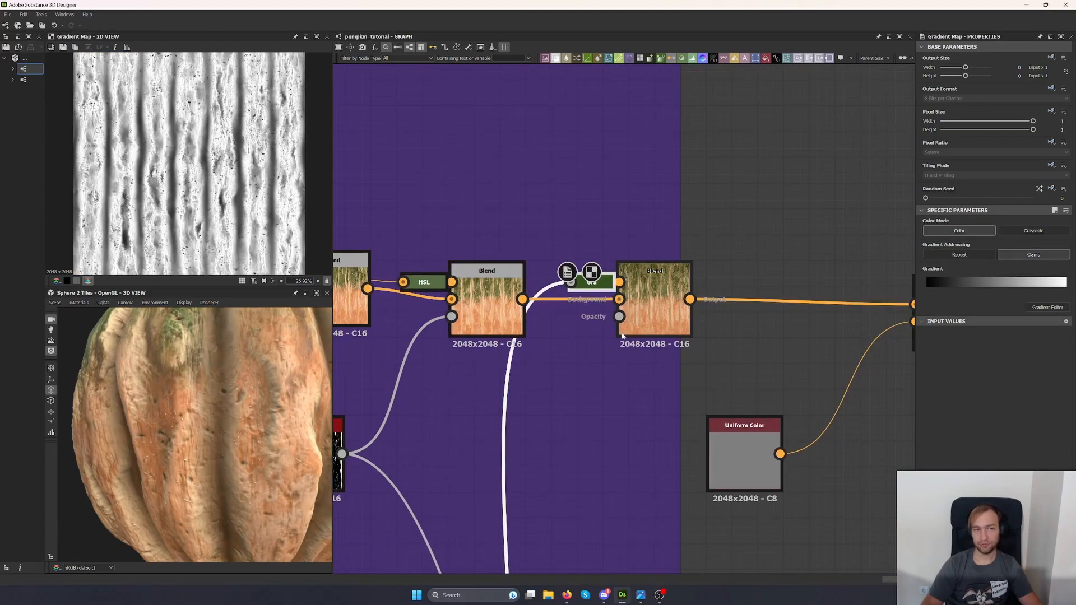
pyautogui.scroll(-6, 627, 337)
pyautogui.moveTo(626, 351); pyautogui.dragTo(686, 257, button='middle')
pyautogui.doubleClick(498, 369)
pyautogui.doubleClick(786, 168)
pyautogui.moveTo(955, 232)
pyautogui.mouseDown()
pyautogui.moveTo(914, 231)
pyautogui.moveTo(1046, 231)
pyautogui.moveTo(922, 239)
pyautogui.moveTo(980, 232)
pyautogui.moveTo(952, 232)
pyautogui.mouseUp()
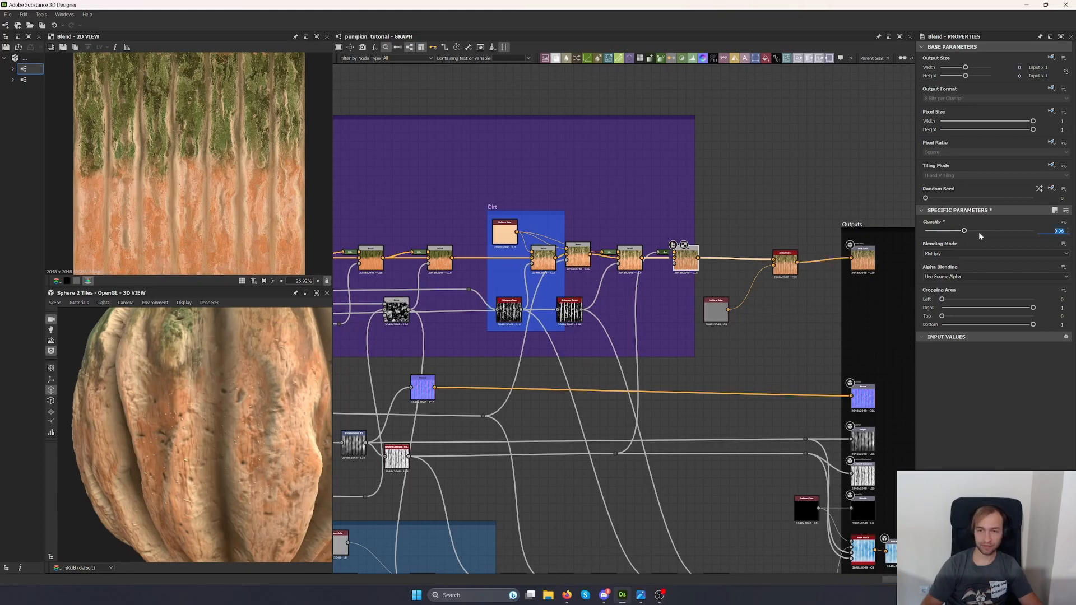
# Toggle the final Multiply Blend off and on to compare its shading on the pumpkin.
pyautogui.scroll(5, 717, 250)
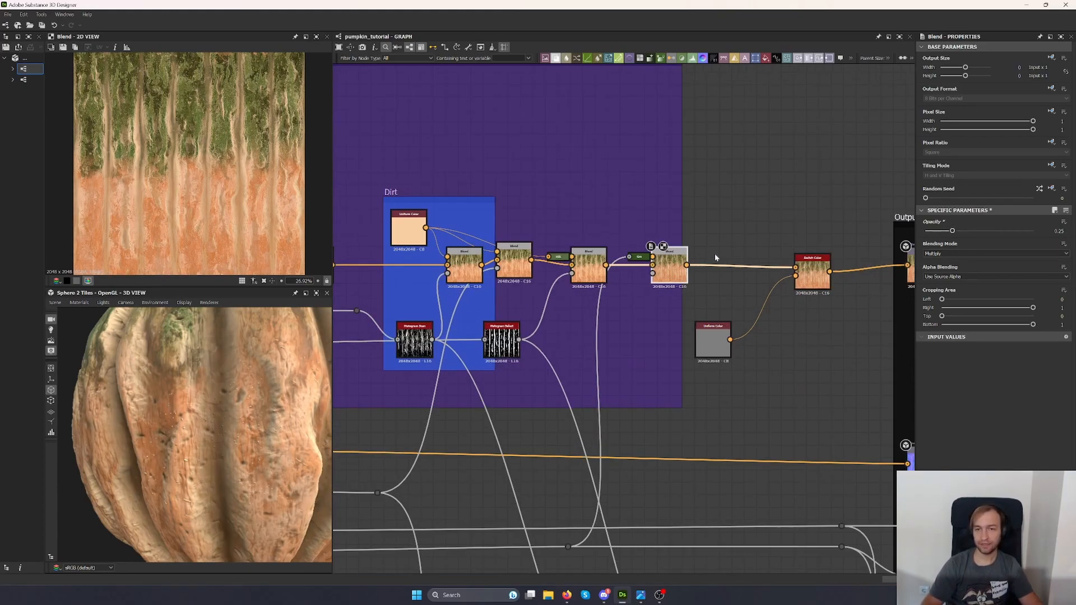
pyautogui.moveTo(637, 277); pyautogui.dragTo(648, 277)
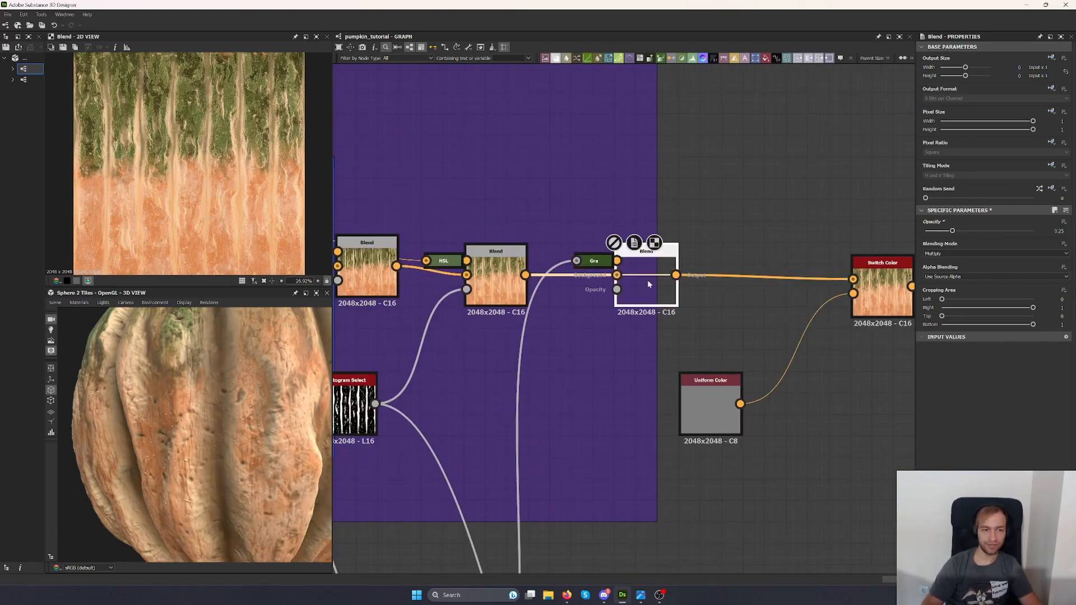
pyautogui.moveTo(829, 318); pyautogui.dragTo(698, 309, button='middle')
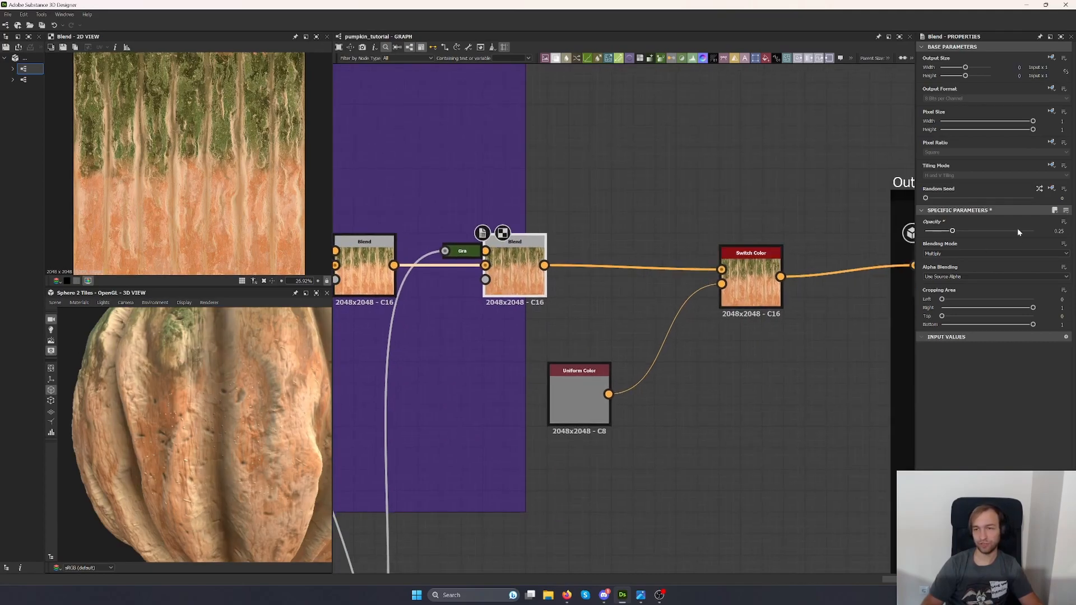
# Try an opacity of 1 on the final Multiply Blend and inspect the darkened grooves on the pumpkin.
pyautogui.moveTo(1019, 230); pyautogui.dragTo(1040, 230)
pyautogui.scroll(-5, 204, 418)
pyautogui.moveTo(194, 420)
pyautogui.mouseDown()
pyautogui.moveTo(227, 417)
pyautogui.moveTo(207, 409)
pyautogui.mouseUp()
pyautogui.scroll(3, 130, 392)
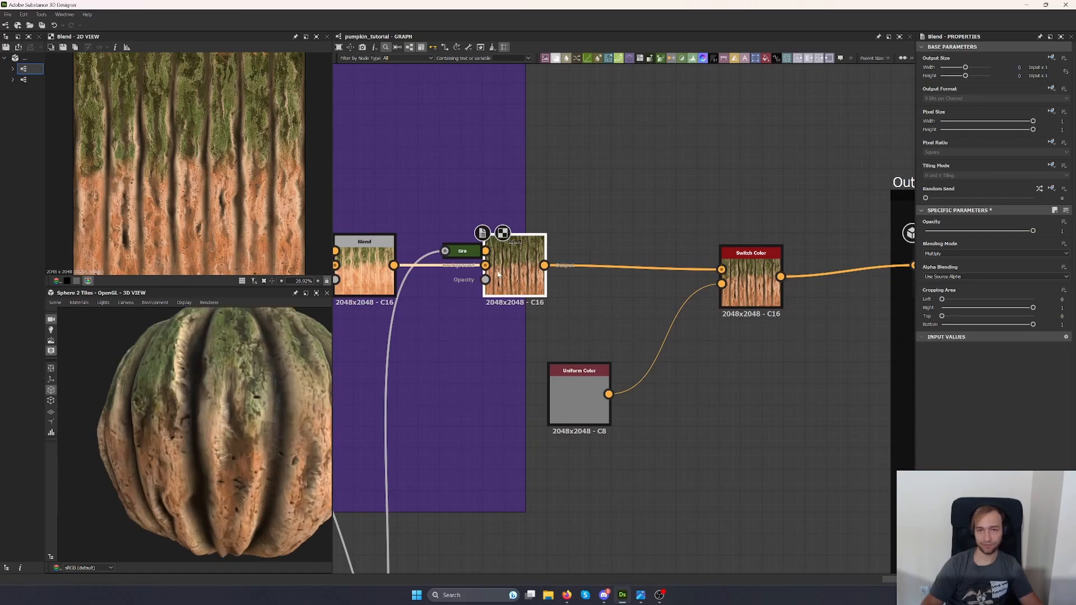
# Delete the Switch Color node and its grey Uniform Color so the final Blend feeds the Base Color output directly.
pyautogui.moveTo(794, 371); pyautogui.dragTo(691, 351, button='middle')
pyautogui.click(674, 306)
pyautogui.press('BackSpace')
pyautogui.moveTo(499, 479); pyautogui.dragTo(494, 358)
pyautogui.press('BackSpace')
pyautogui.click(443, 286)
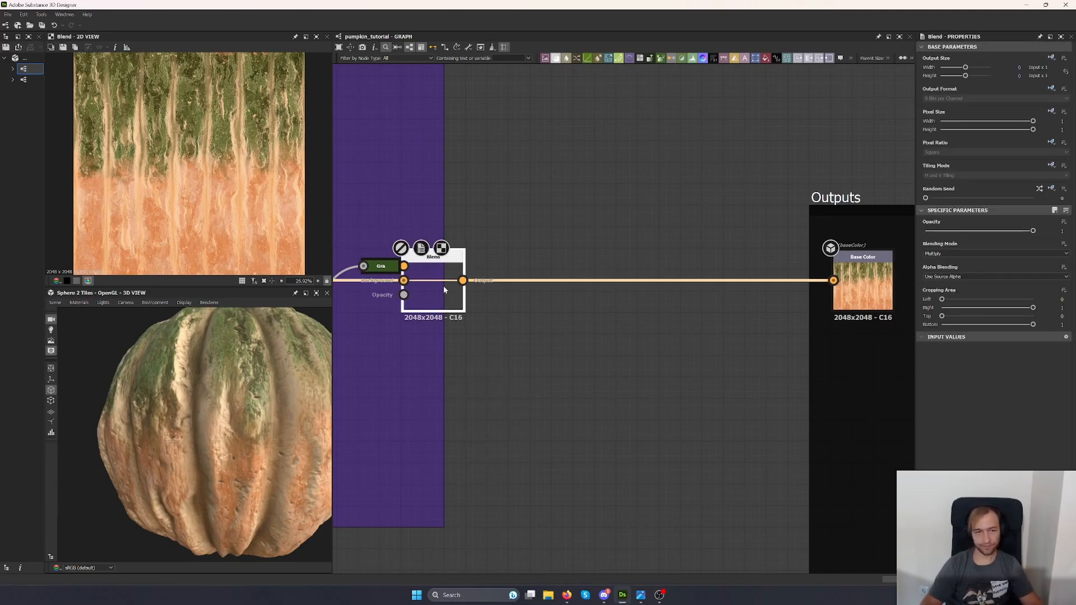
# Set the roughness chain's Switch Grayscale node to True and check the pumpkin's surface.
pyautogui.scroll(-5, 578, 472)
pyautogui.moveTo(578, 472); pyautogui.dragTo(672, 229, button='middle')
pyautogui.scroll(4, 720, 391)
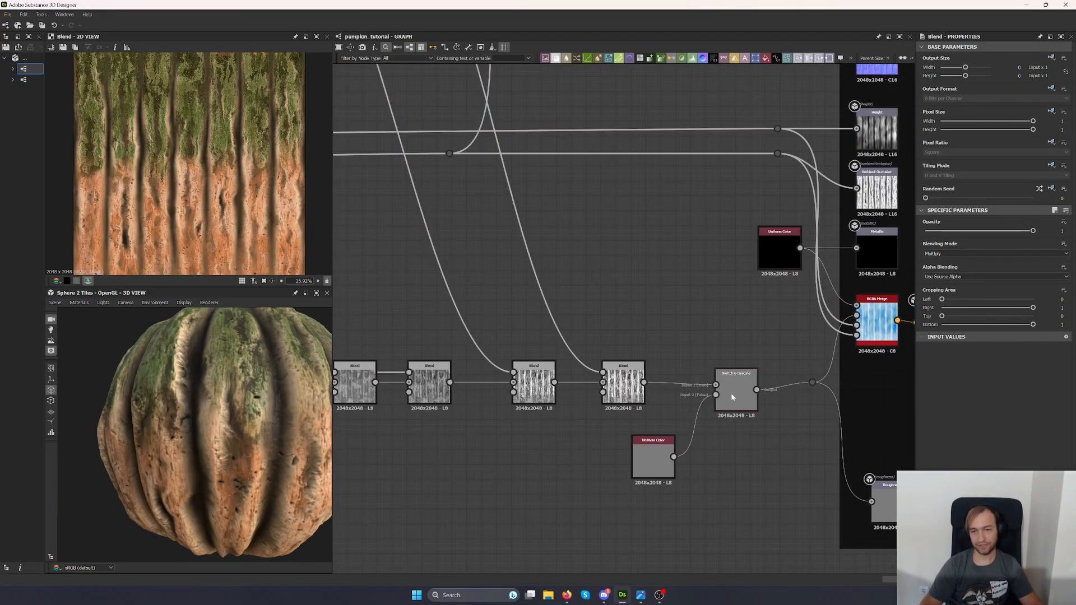
pyautogui.doubleClick(731, 394)
pyautogui.click(996, 243)
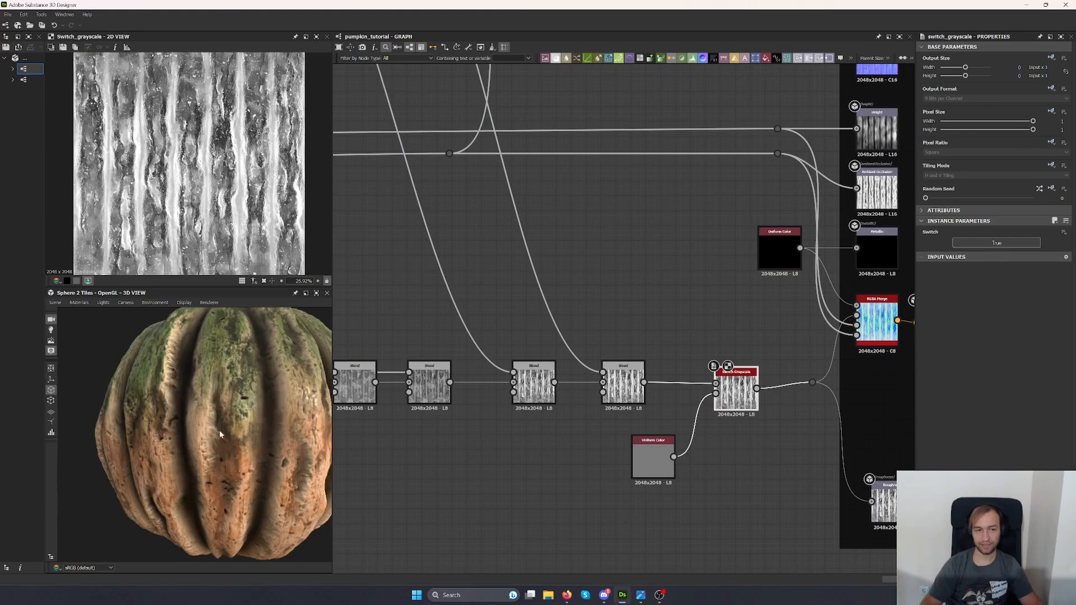
pyautogui.scroll(-4, 533, 285)
pyautogui.scroll(5, 532, 287)
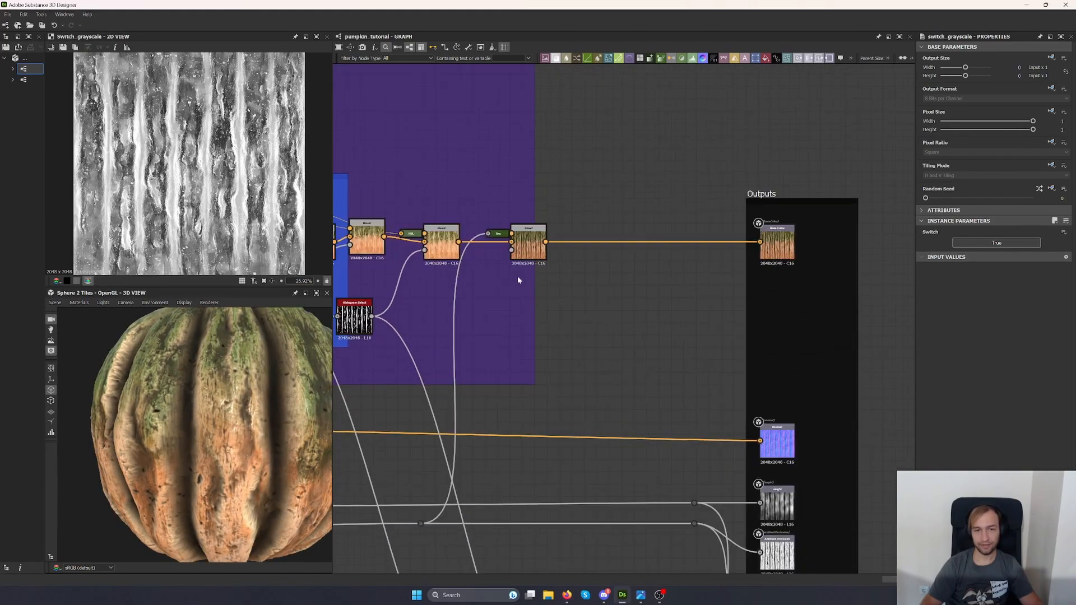
# Set the final Multiply Blend's opacity to 0.23 in the colour section and review the whole pumpkin.
pyautogui.doubleClick(528, 243)
pyautogui.write('.2')
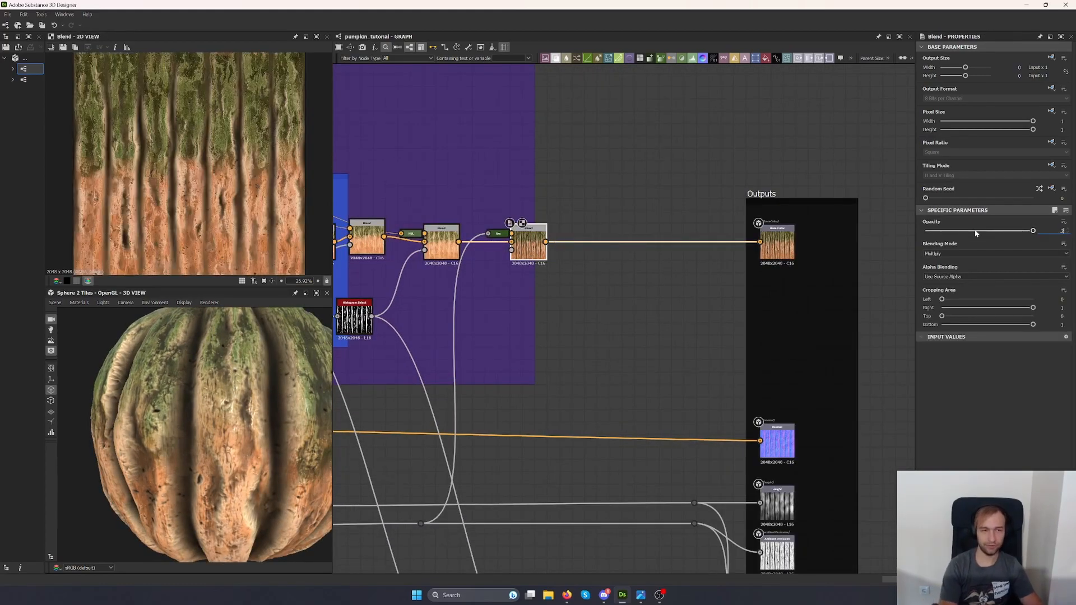
pyautogui.write('3')
pyautogui.press('Return')
pyautogui.scroll(-5, 460, 448)
pyautogui.moveTo(461, 450); pyautogui.dragTo(563, 335, button='middle')
pyautogui.scroll(-3, 269, 398)
pyautogui.moveTo(280, 397); pyautogui.dragTo(216, 393)
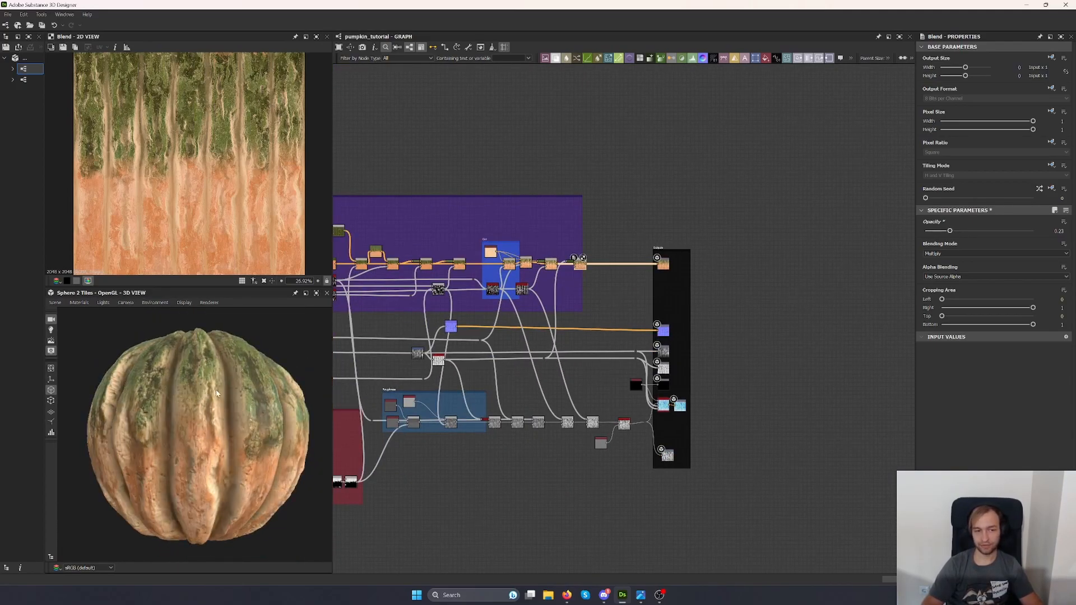
# Delete the Switch Grayscale node and its Uniform Color at the end of the roughness chain.
pyautogui.scroll(8, 597, 447)
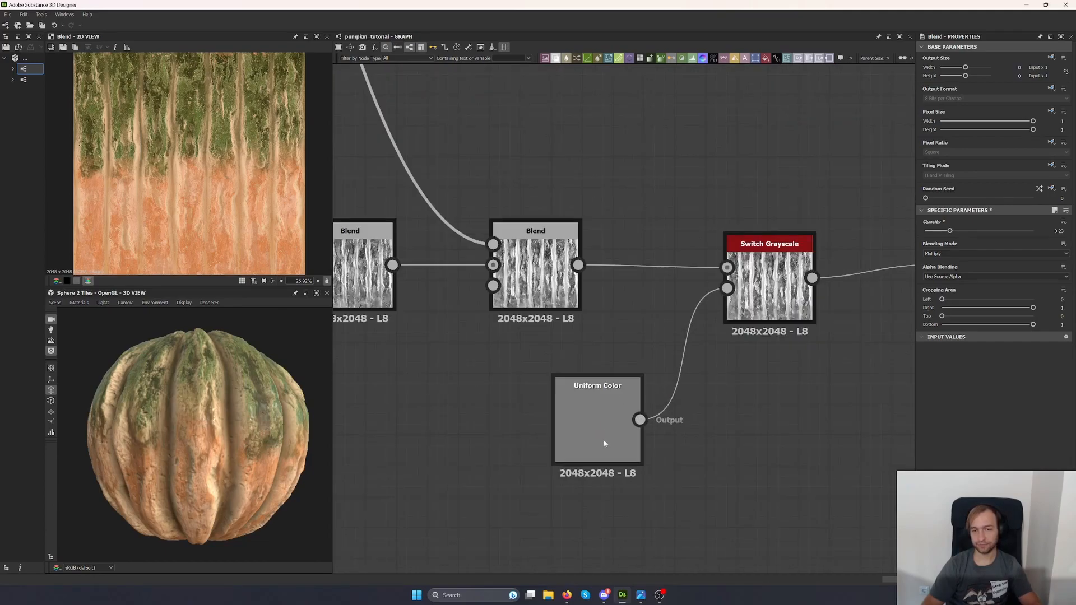
pyautogui.doubleClick(777, 286)
pyautogui.press('BackSpace')
pyautogui.moveTo(712, 507); pyautogui.dragTo(551, 440)
pyautogui.press('Delete')
# Disable the roughness Blends from the end of the chain back to the second Blend in the Roughness frame.
pyautogui.click(533, 280)
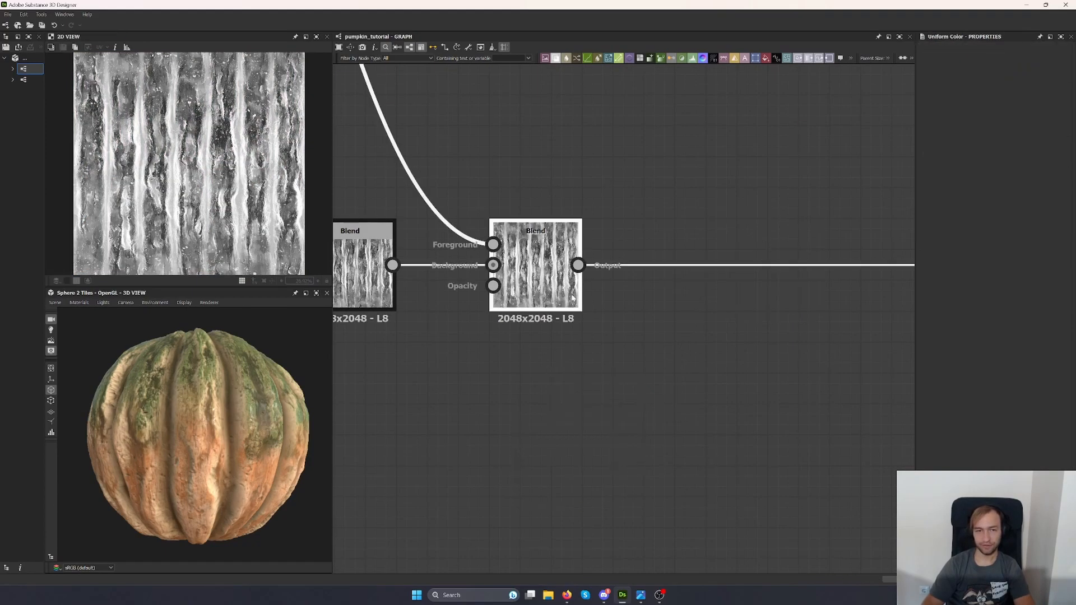
pyautogui.moveTo(501, 341); pyautogui.dragTo(735, 398, button='middle')
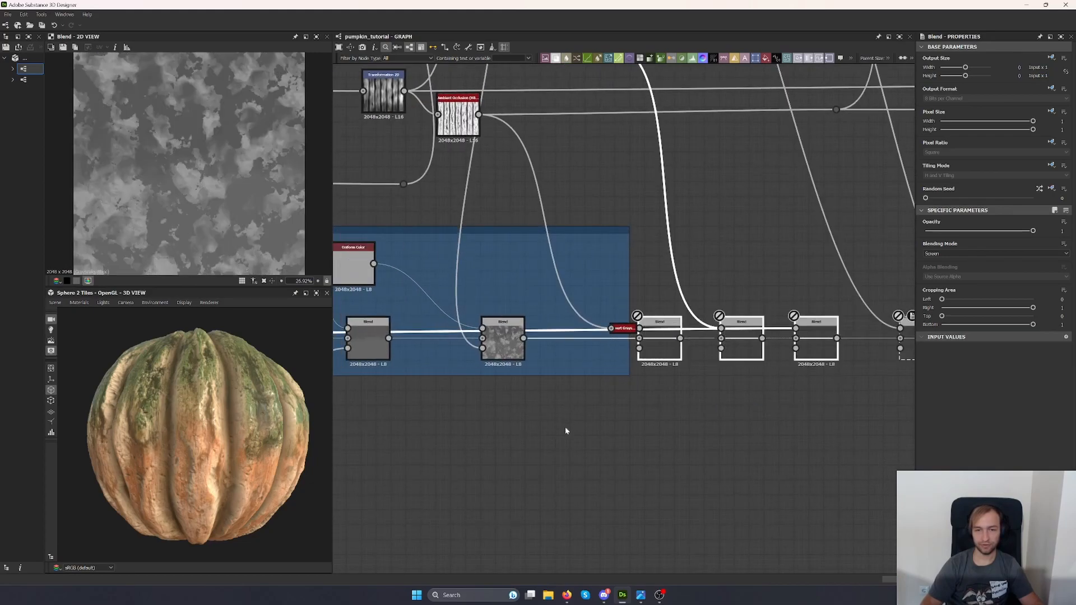
pyautogui.moveTo(565, 430); pyautogui.dragTo(821, 410, button='middle')
pyautogui.moveTo(816, 328); pyautogui.dragTo(734, 337)
pyautogui.hotkey('shift', 'd')
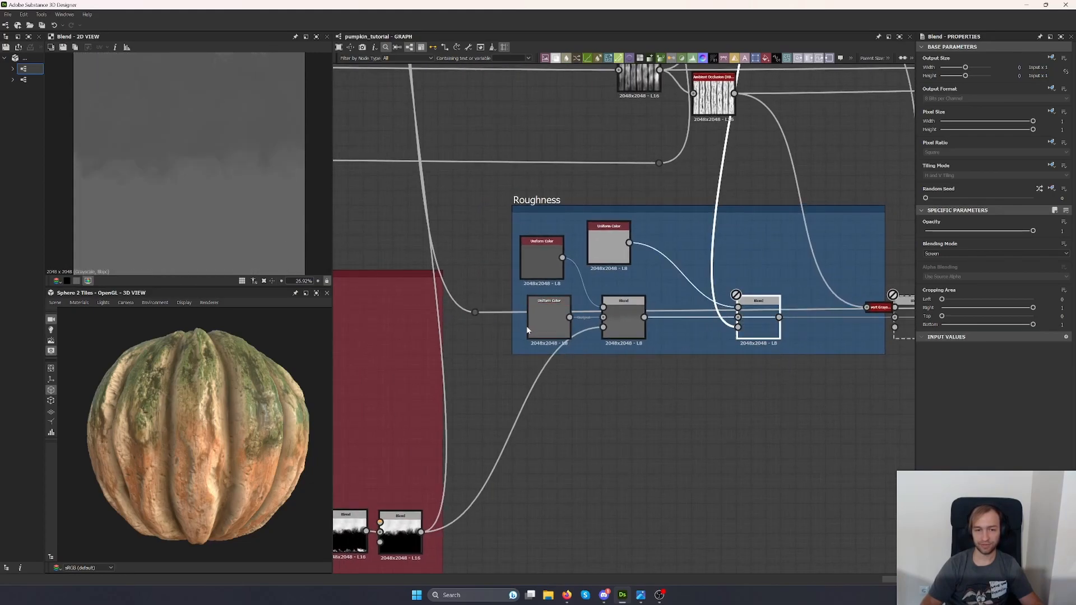
# Align the two dark Uniform Colors in the Roughness frame and place the light one closer to the second Blend.
pyautogui.moveTo(540, 317); pyautogui.dragTo(569, 353, button='middle')
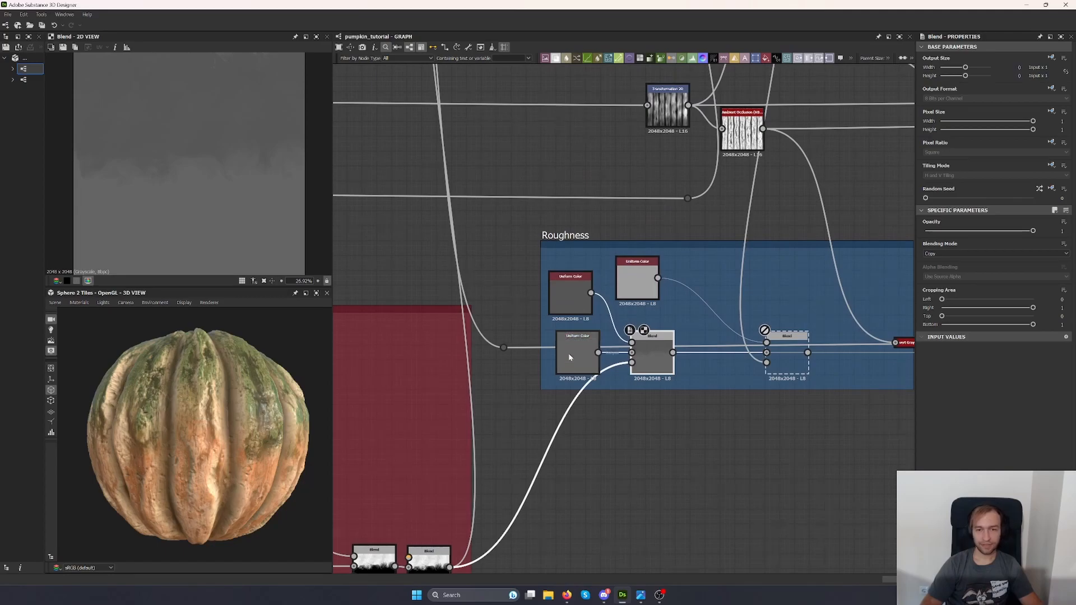
pyautogui.click(569, 353)
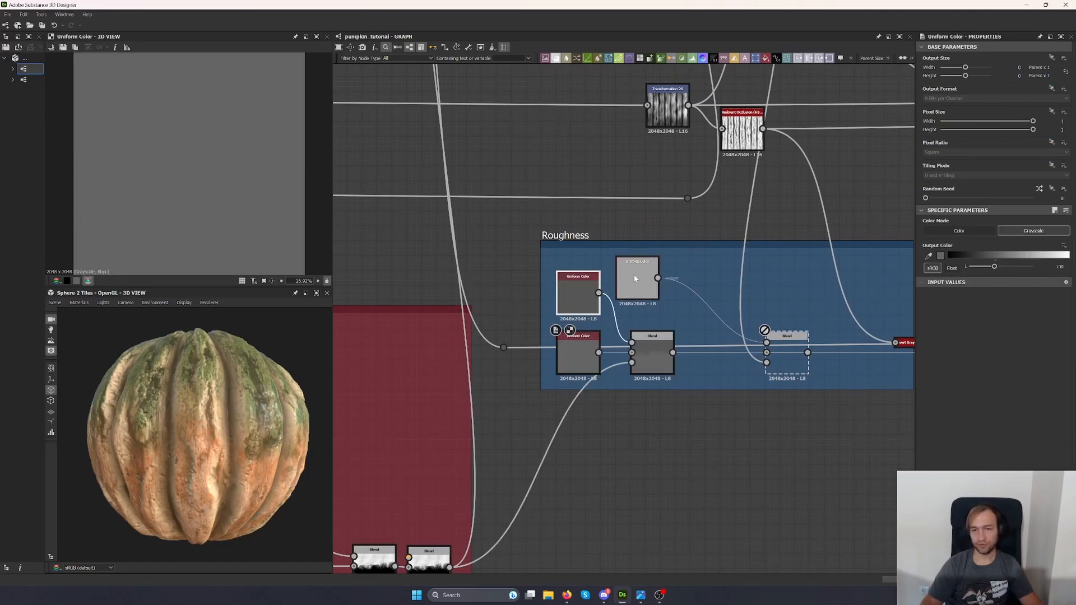
pyautogui.moveTo(634, 275); pyautogui.dragTo(695, 281)
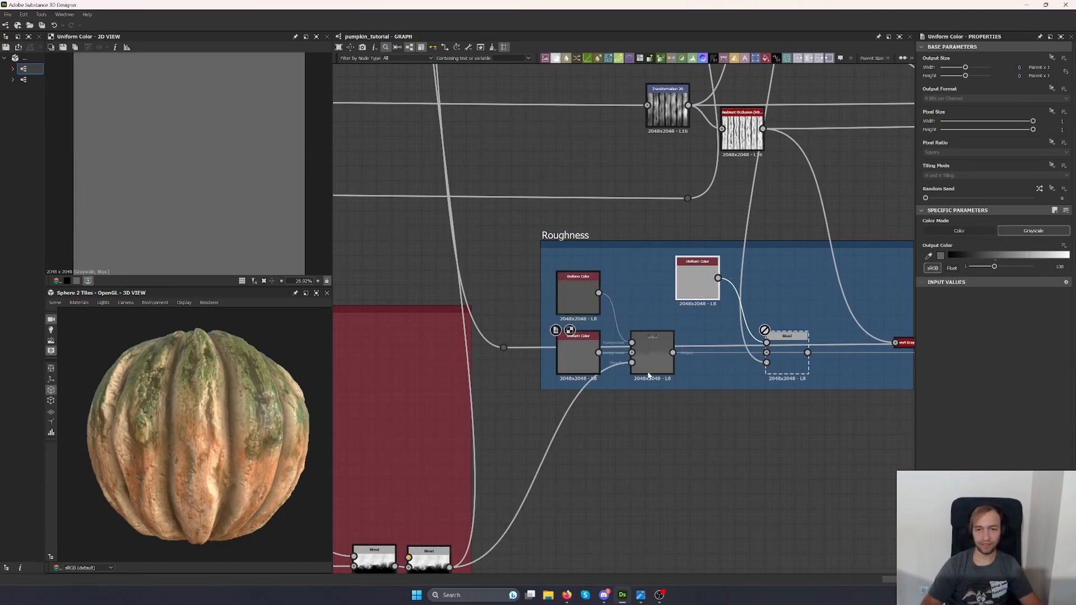
# Examine the two base roughness Uniform Colors and how the first Blend combines them through the top-to-bottom gradient mask.
pyautogui.click(578, 370)
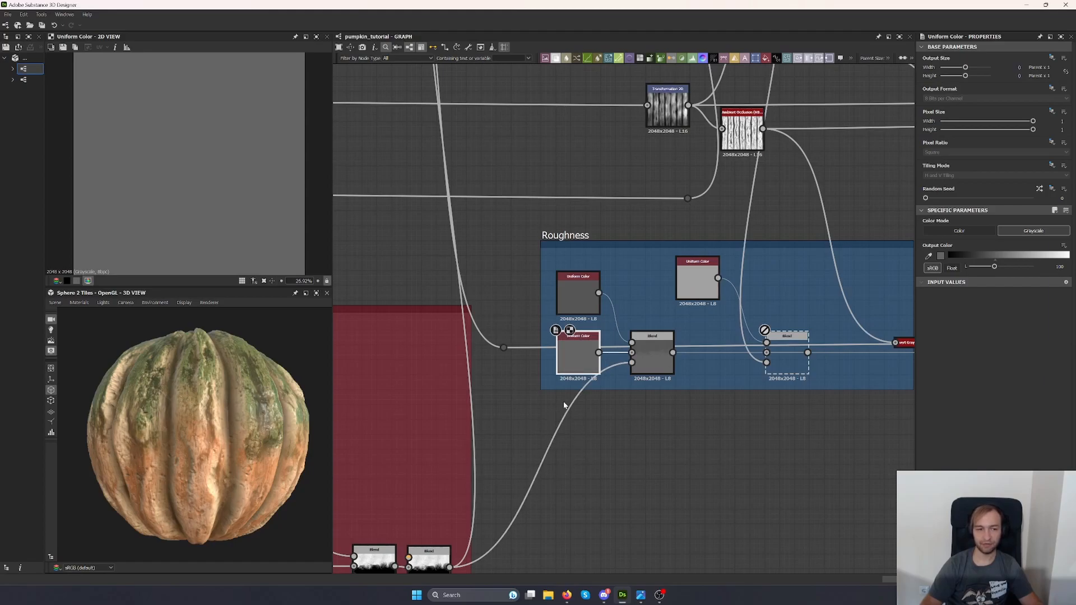
pyautogui.click(578, 297)
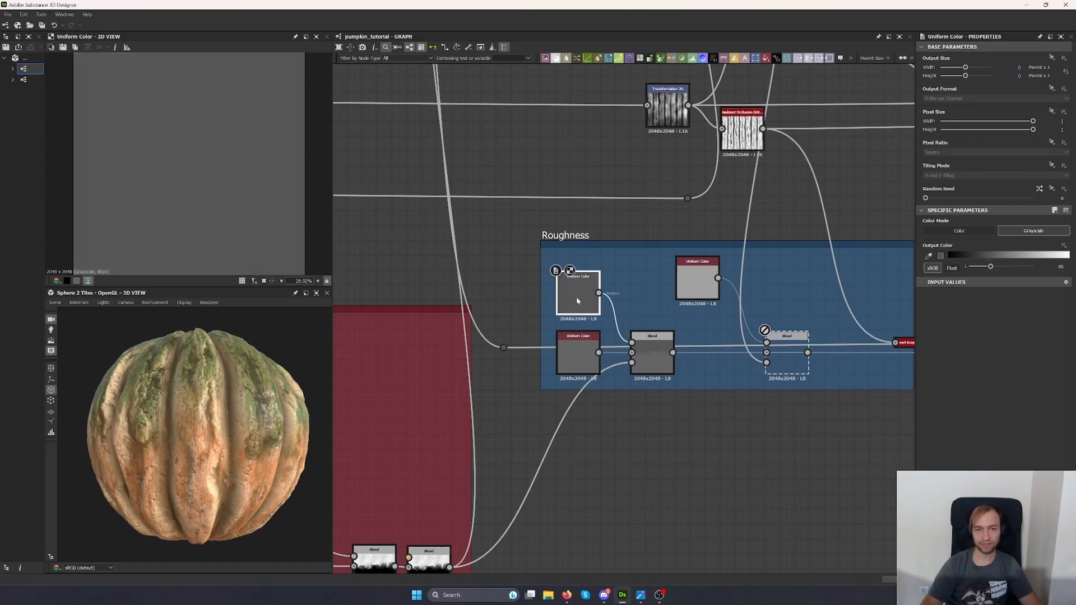
pyautogui.click(654, 355)
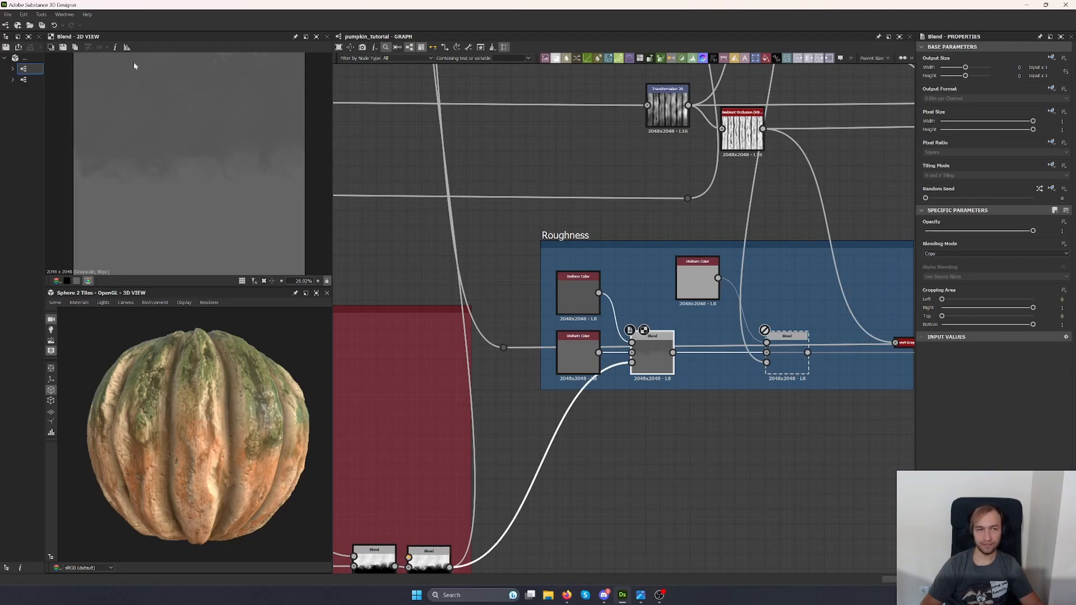
pyautogui.scroll(-2, 184, 158)
pyautogui.moveTo(222, 386); pyautogui.dragTo(196, 399)
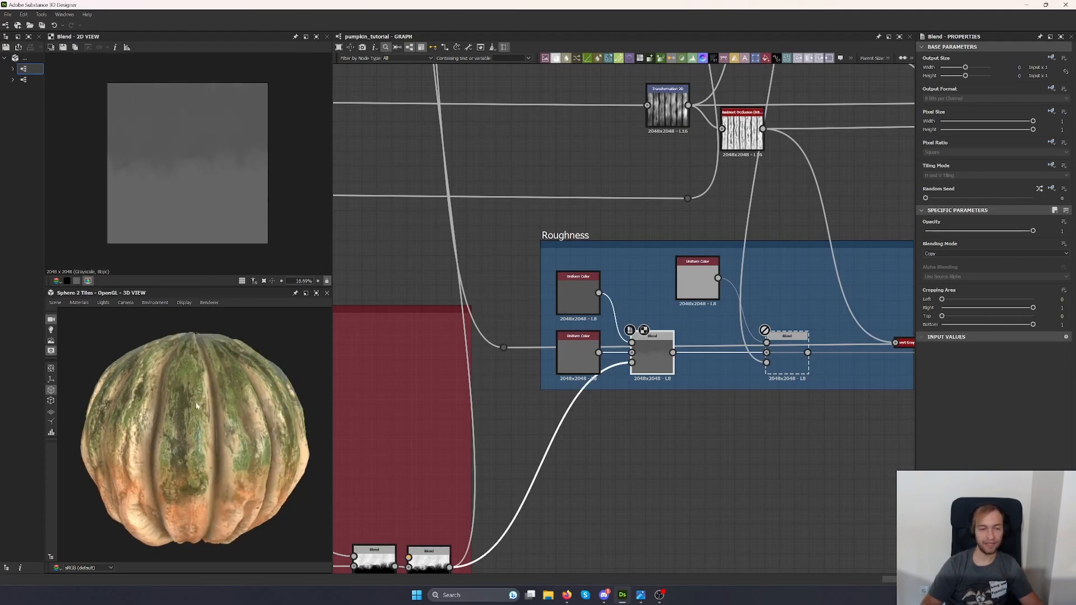
# Preview the second roughness Blend's opacity mask and trace it back to the Blend in the colour section.
pyautogui.click(787, 356)
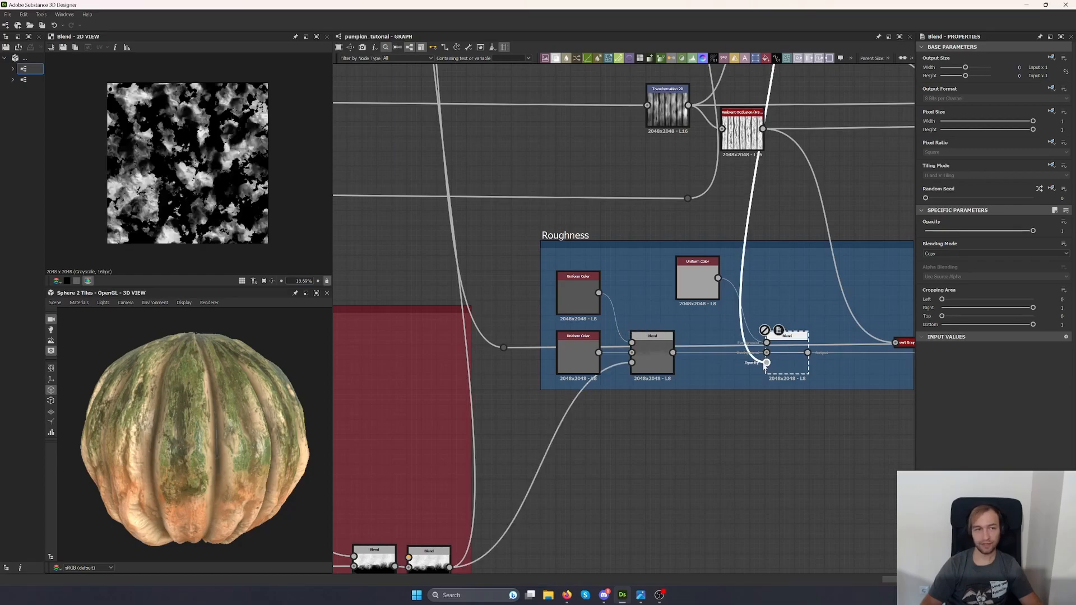
pyautogui.scroll(-4, 796, 376)
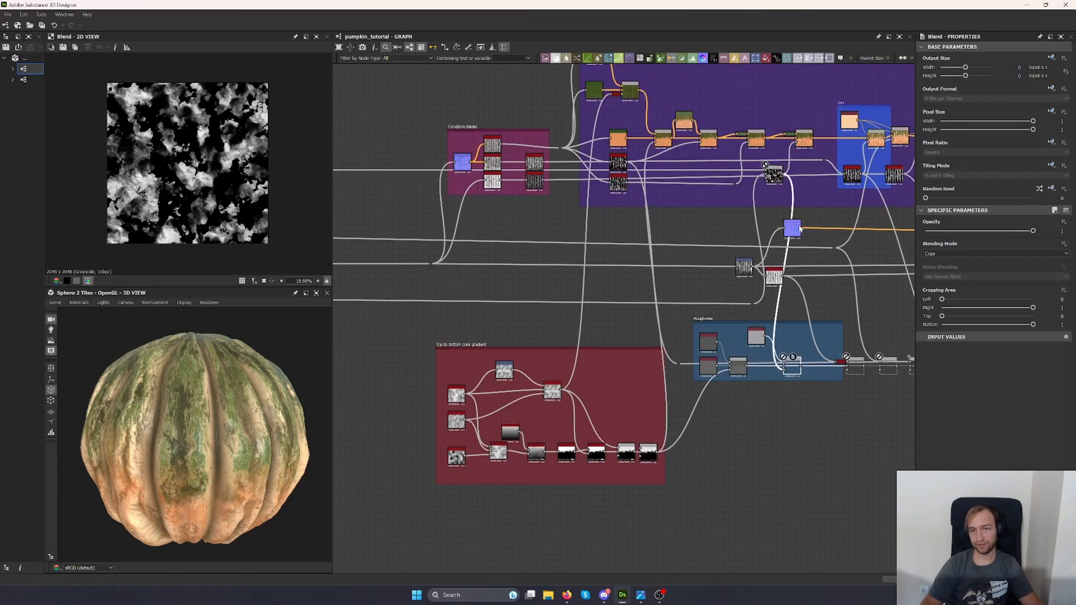
pyautogui.click(774, 175)
pyautogui.moveTo(617, 284); pyautogui.dragTo(878, 286, button='middle')
pyautogui.moveTo(759, 291); pyautogui.dragTo(439, 322, button='middle')
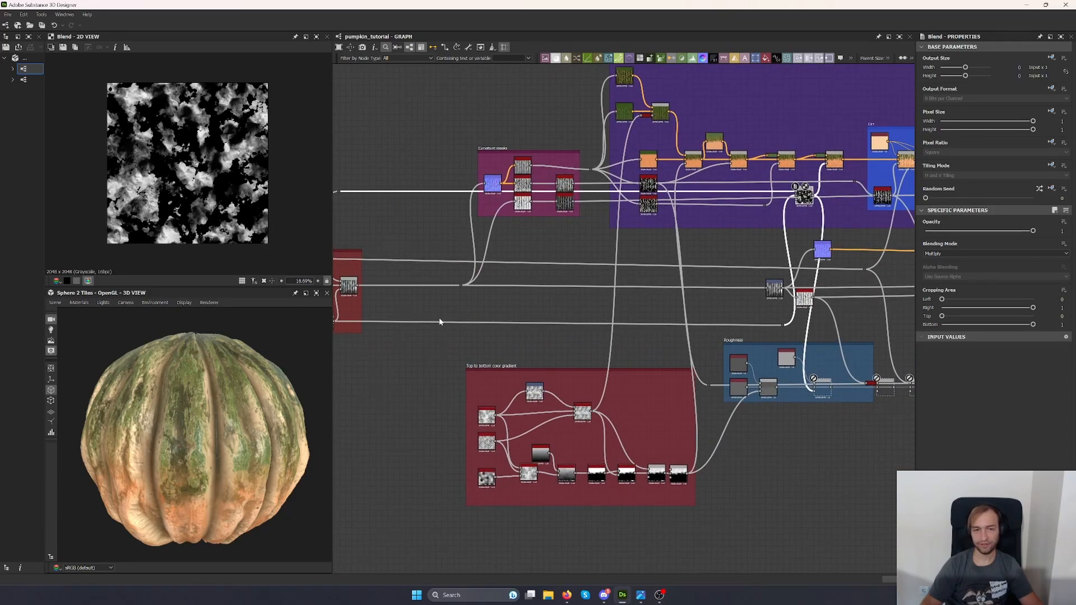
# Enable the second Blend in the Roughness frame and inspect its effect on the pumpkin, its light Uniform Color and its output.
pyautogui.scroll(4, 823, 376)
pyautogui.click(821, 396)
pyautogui.moveTo(146, 419); pyautogui.dragTo(218, 408)
pyautogui.scroll(5, 218, 411)
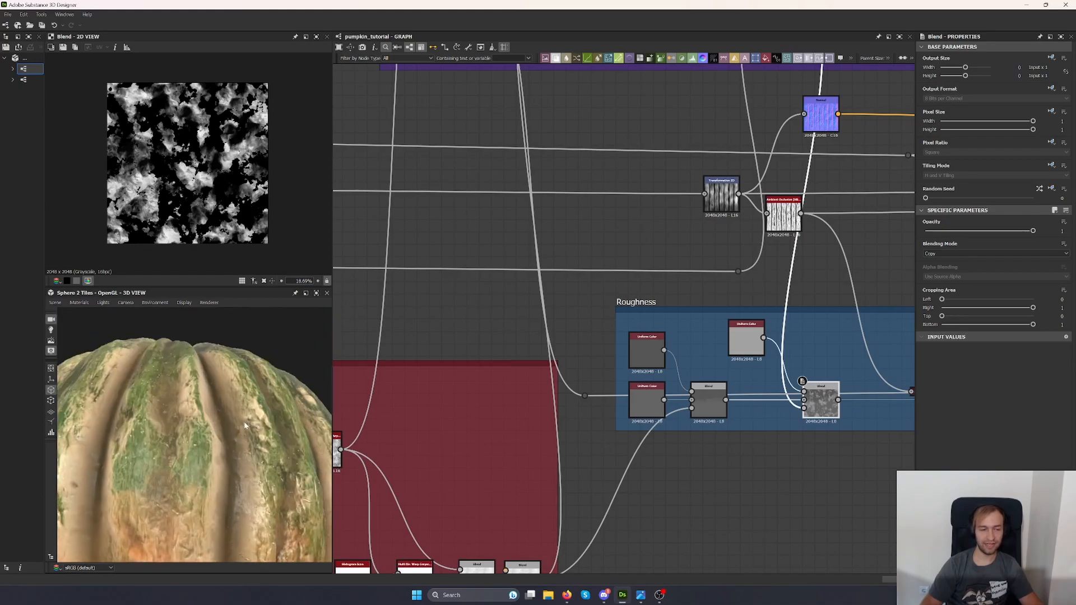
pyautogui.scroll(-3, 245, 419)
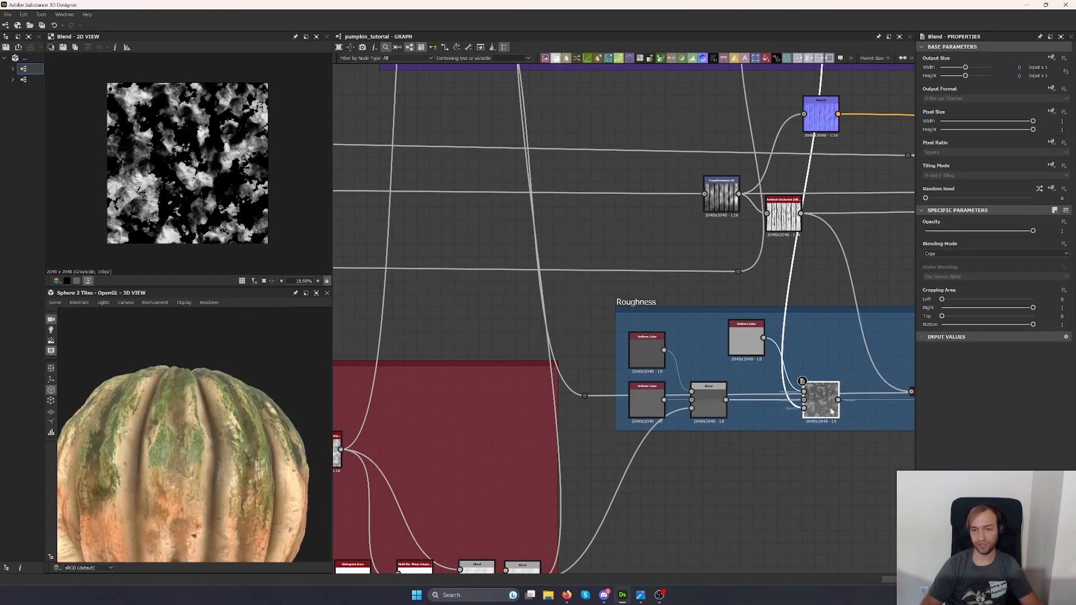
pyautogui.scroll(5, 832, 412)
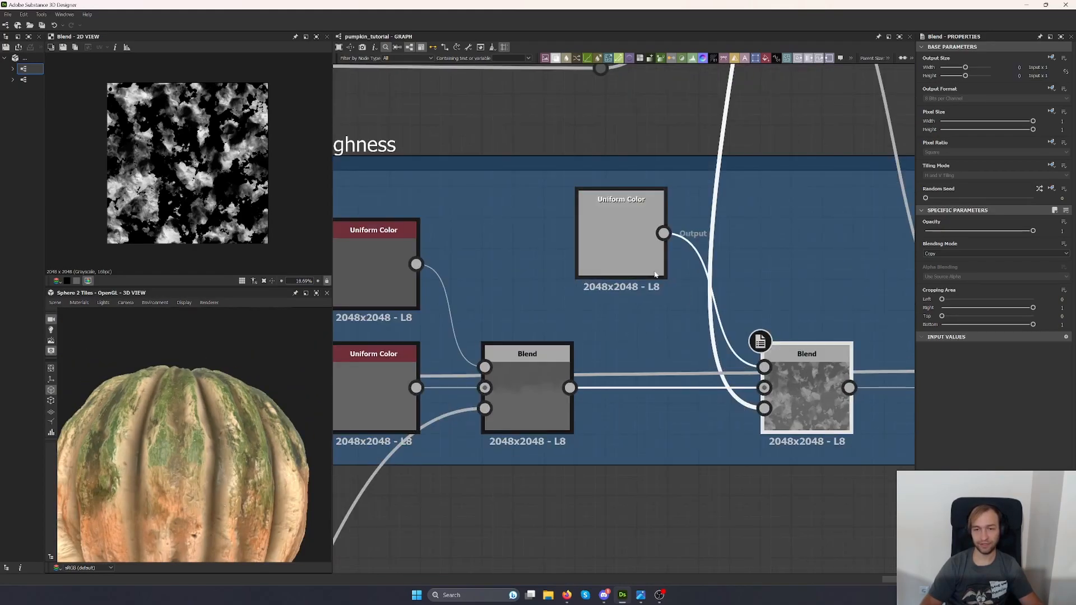
pyautogui.doubleClick(628, 241)
pyautogui.doubleClick(822, 401)
# Enable the first Blend after the Roughness frame and trace its Invert Grayscale input back to the Ambient Occlusion node.
pyautogui.scroll(-5, 822, 401)
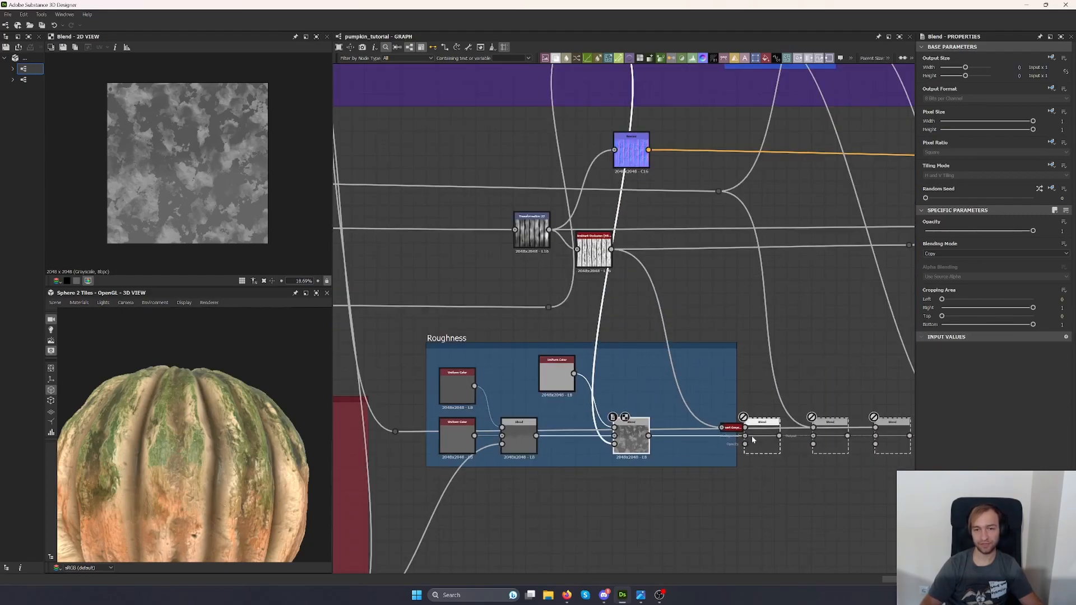
pyautogui.scroll(5, 752, 438)
pyautogui.doubleClick(762, 435)
pyautogui.hotkey('shift', 'd')
pyautogui.doubleClick(708, 418)
pyautogui.doubleClick(786, 442)
pyautogui.scroll(-3, 685, 412)
pyautogui.click(498, 162)
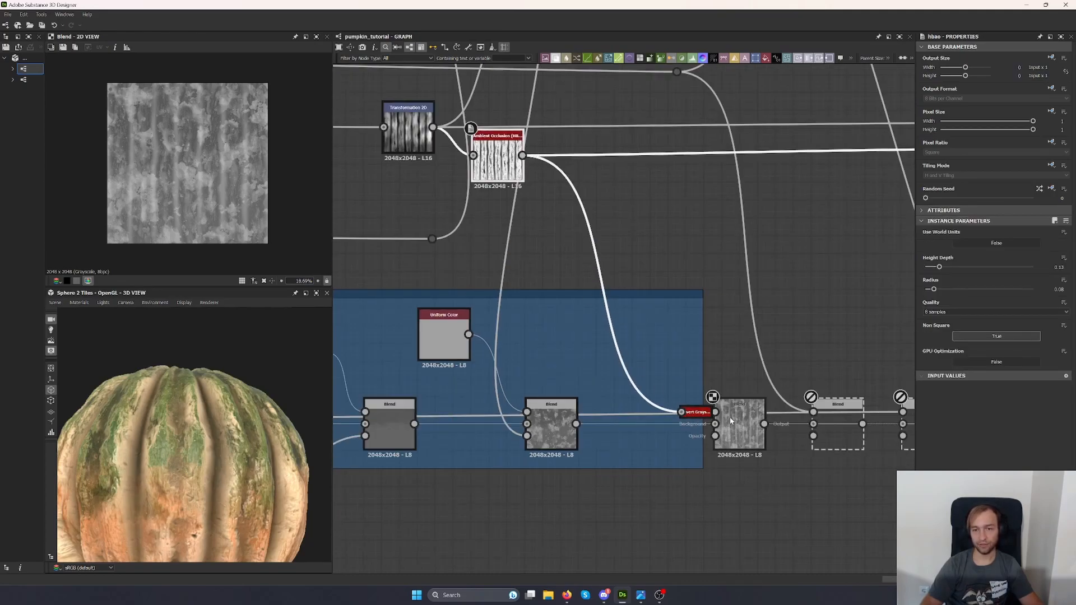
# Raise and then lower the opacity of the first Blend after the Roughness frame to compare the inverted ambient occlusion's effect.
pyautogui.doubleClick(697, 414)
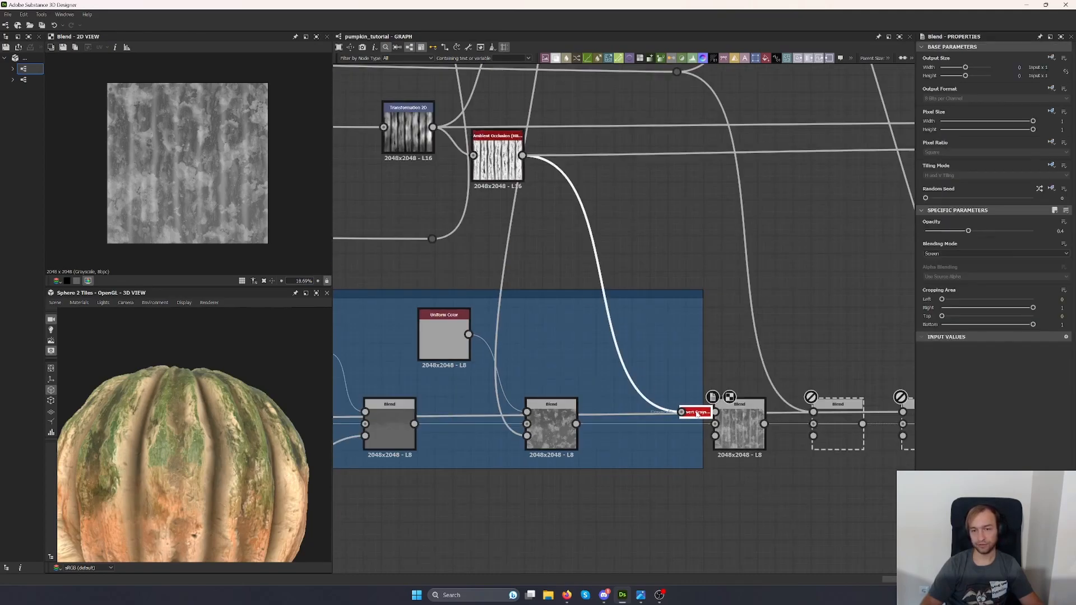
pyautogui.doubleClick(741, 409)
pyautogui.moveTo(974, 230); pyautogui.dragTo(1057, 231)
pyautogui.moveTo(985, 233); pyautogui.dragTo(966, 233)
# Enable the second Blend after the Roughness frame, try a Screen opacity of 0.16 and return it to 1.
pyautogui.click(841, 425)
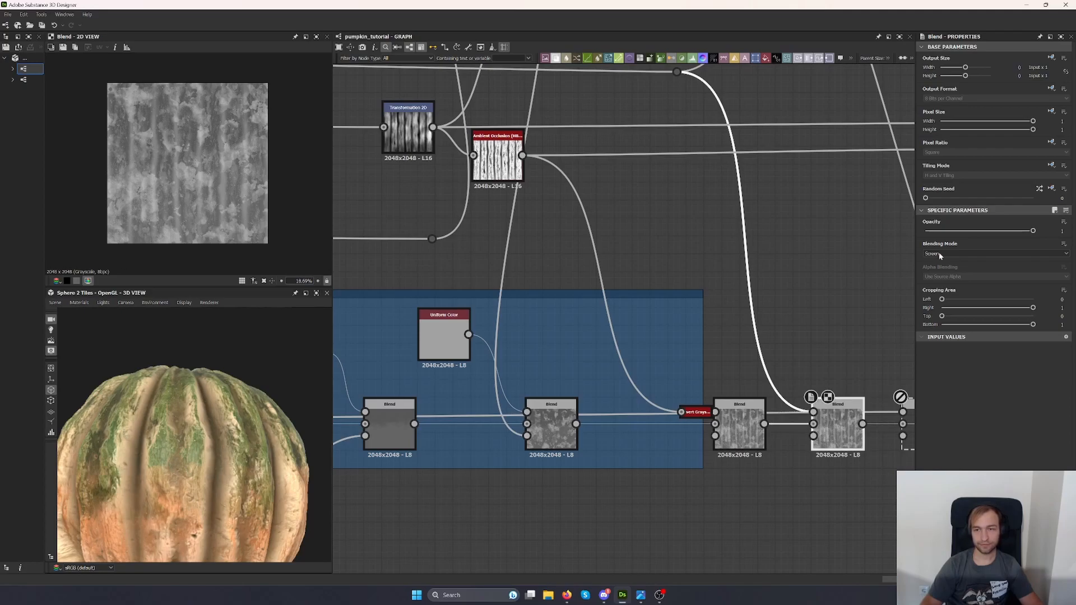
pyautogui.moveTo(944, 234); pyautogui.dragTo(1034, 233)
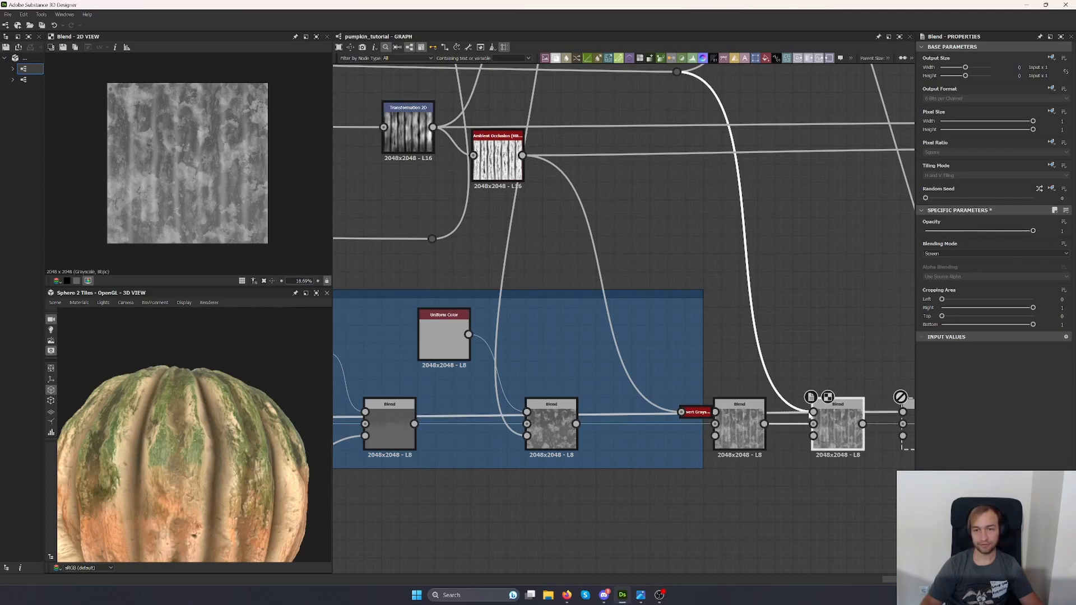
pyautogui.scroll(10, 183, 213)
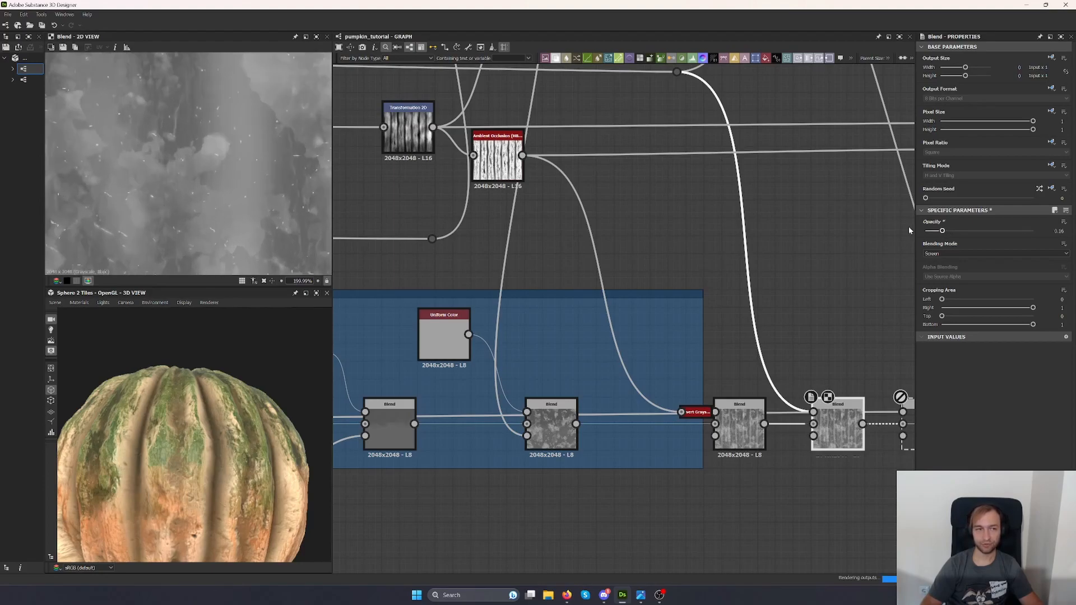
# Enable the third Blend after the Roughness frame and trace its foreground input back to the Histogram Select in the colour section.
pyautogui.moveTo(832, 415); pyautogui.dragTo(620, 382, button='middle')
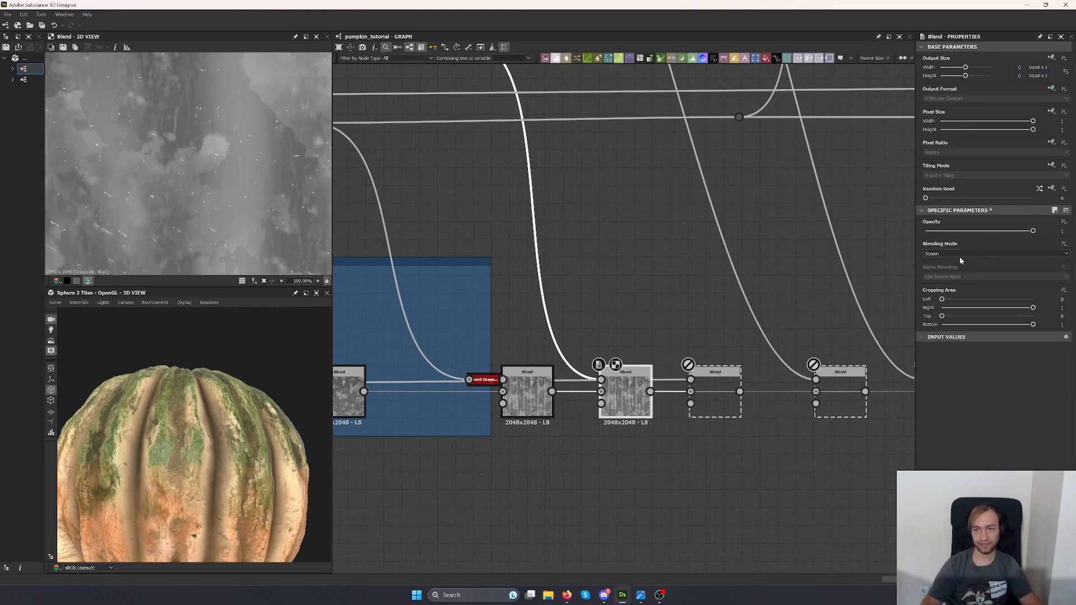
pyautogui.doubleClick(722, 399)
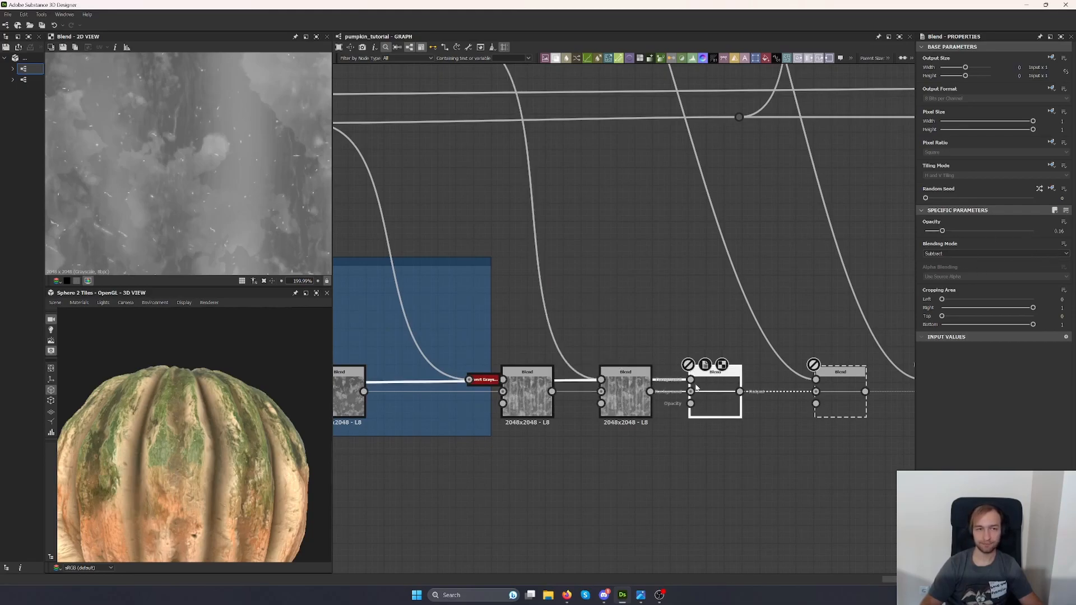
pyautogui.hotkey('shift', 'd')
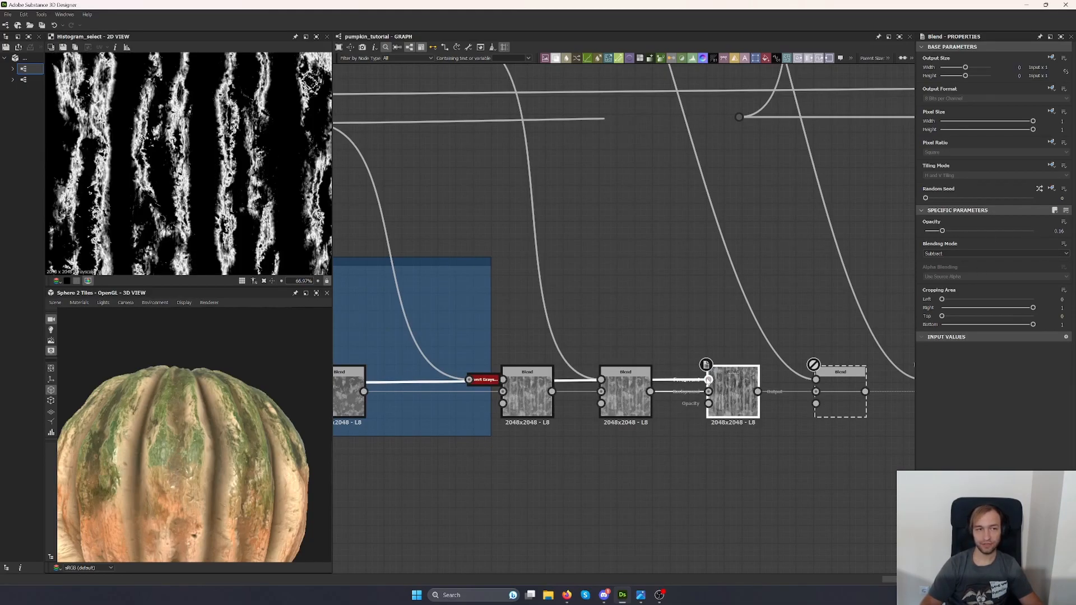
pyautogui.scroll(-5, 729, 373)
pyautogui.moveTo(525, 423); pyautogui.dragTo(689, 445, button='middle')
pyautogui.moveTo(687, 445); pyautogui.dragTo(691, 429)
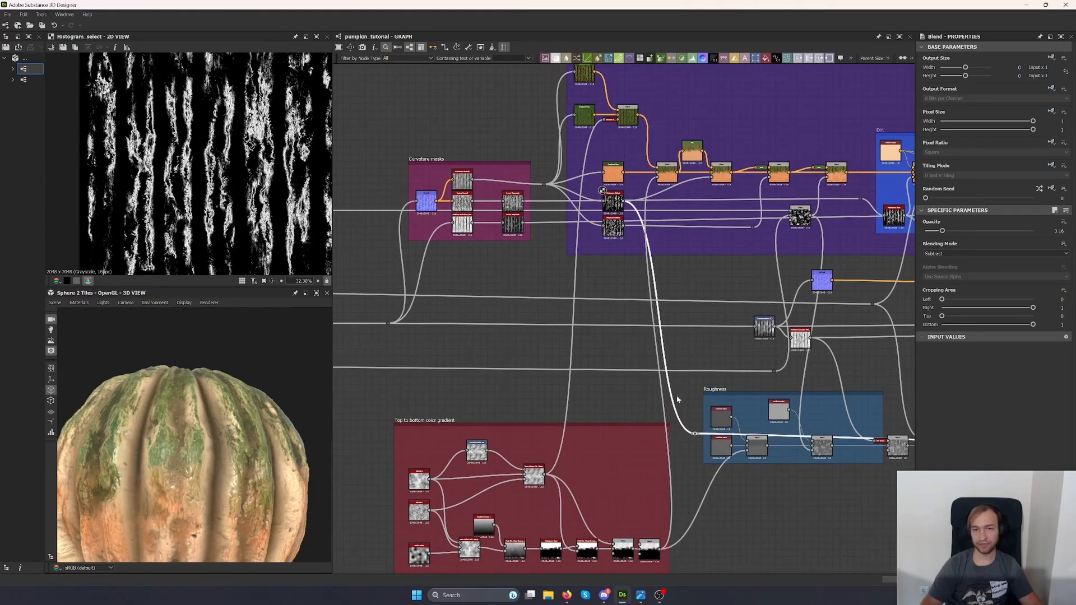
pyautogui.scroll(4, 618, 211)
pyautogui.click(615, 198)
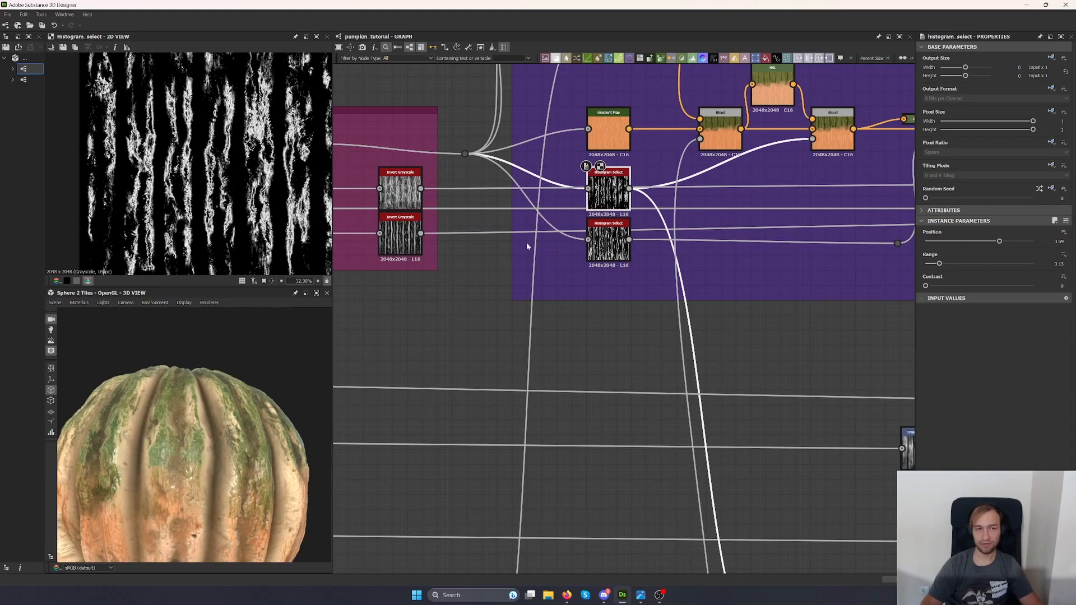
# Inspect the pumpkin's surface up close and preview the colour Blend that uses the same Histogram Select mask.
pyautogui.moveTo(218, 469); pyautogui.dragTo(205, 455)
pyautogui.scroll(4, 240, 424)
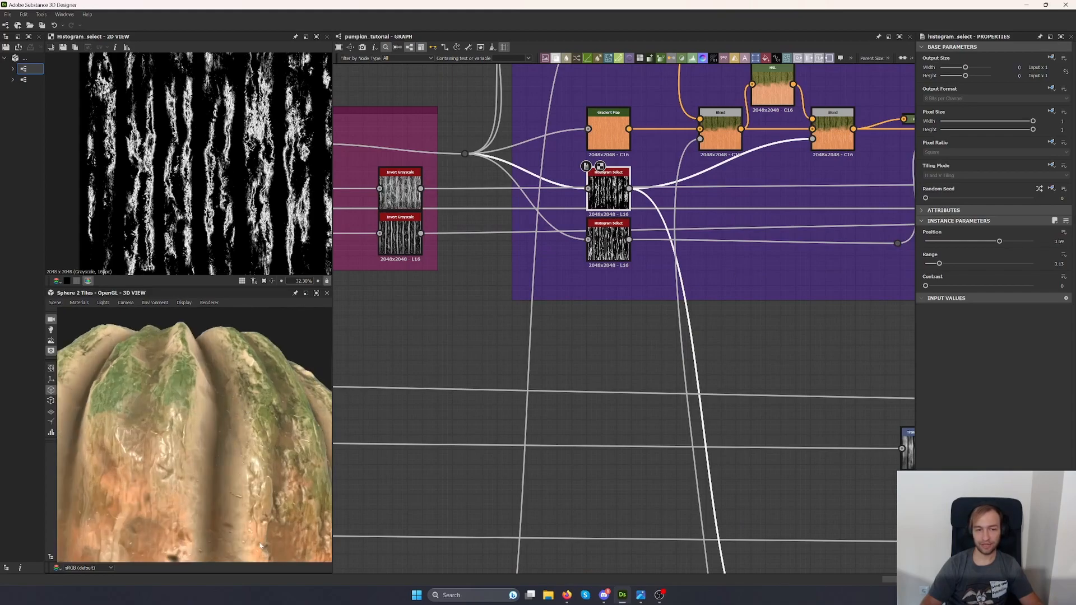
pyautogui.scroll(-5, 525, 271)
pyautogui.scroll(3, 593, 218)
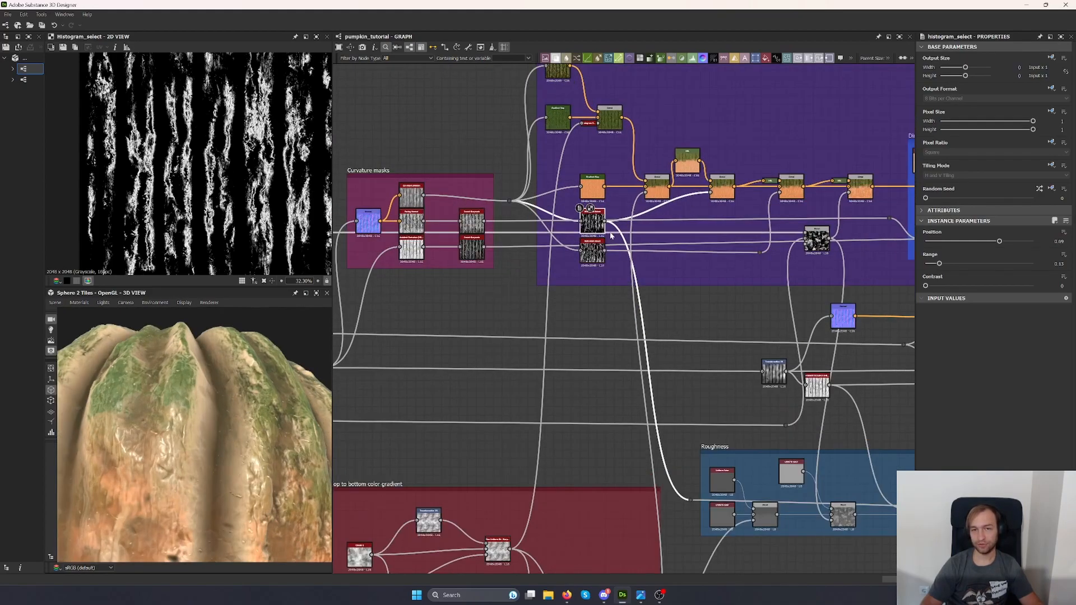
pyautogui.moveTo(593, 217); pyautogui.dragTo(593, 227)
pyautogui.doubleClick(723, 189)
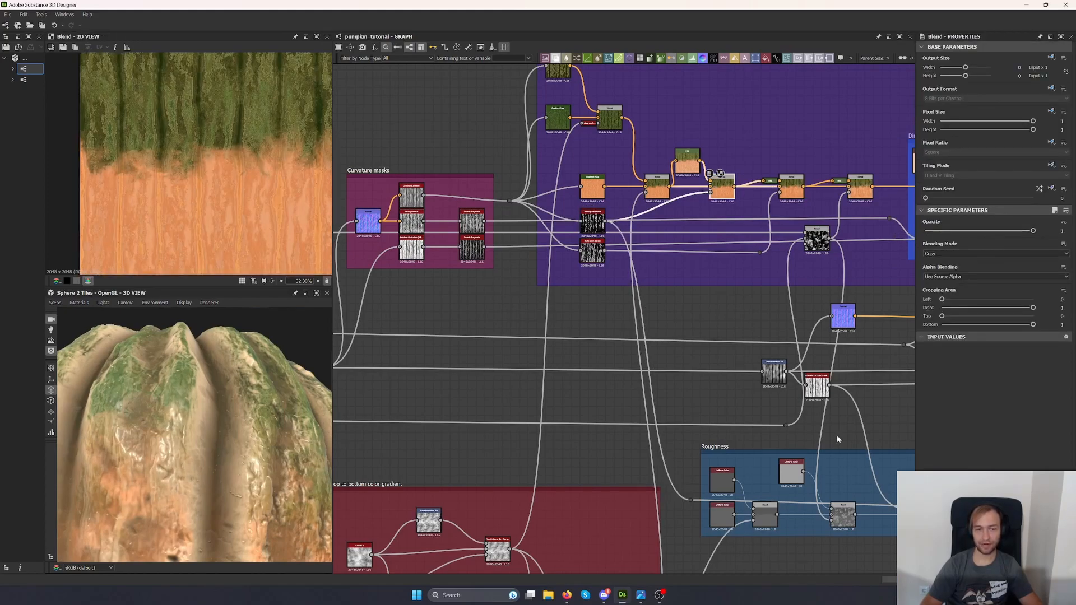
# Set the opacity of the third Blend after the Roughness frame, the Subtract one, to 0.19.
pyautogui.moveTo(943, 492); pyautogui.dragTo(600, 348, button='middle')
pyautogui.scroll(3, 600, 347)
pyautogui.doubleClick(785, 361)
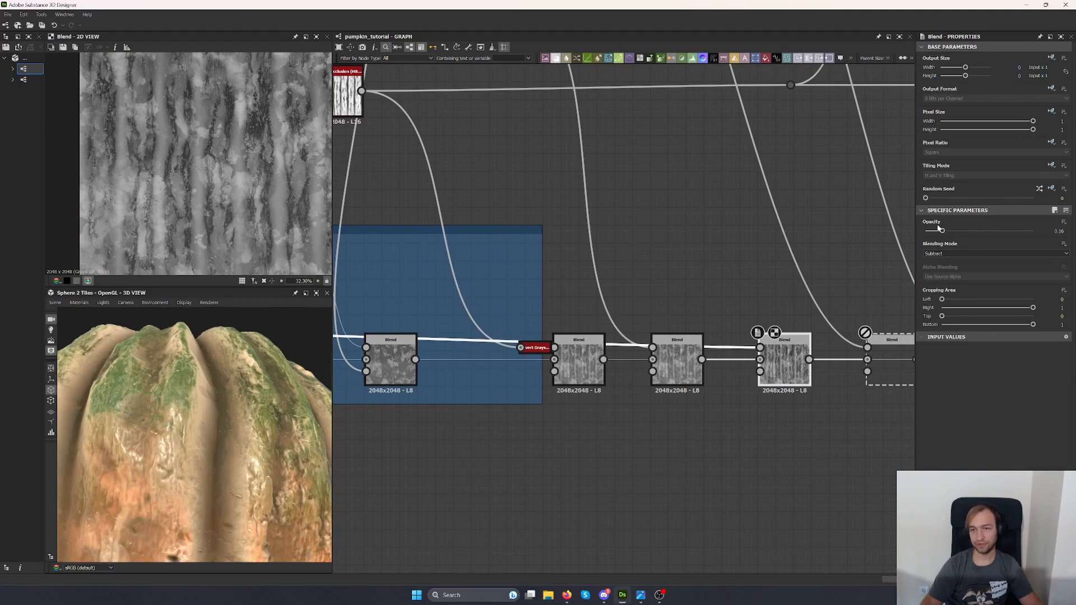
pyautogui.moveTo(928, 231)
pyautogui.mouseDown()
pyautogui.moveTo(962, 231)
pyautogui.moveTo(893, 240)
pyautogui.moveTo(946, 238)
pyautogui.mouseUp()
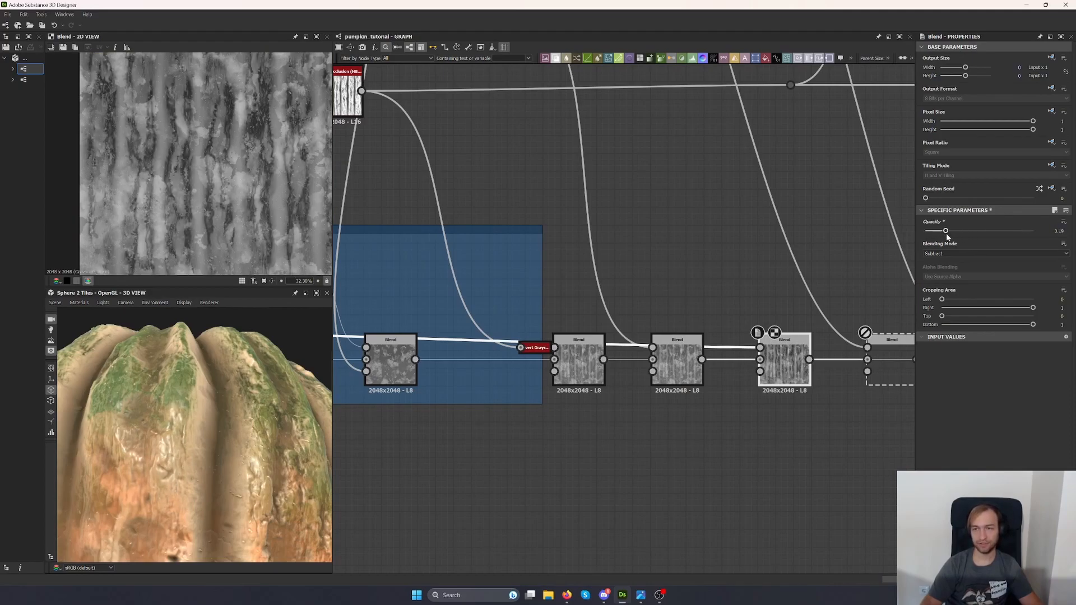
# View the whole pumpkin from a new angle and enable the fourth Blend after the Roughness frame.
pyautogui.moveTo(843, 415); pyautogui.dragTo(666, 450, button='middle')
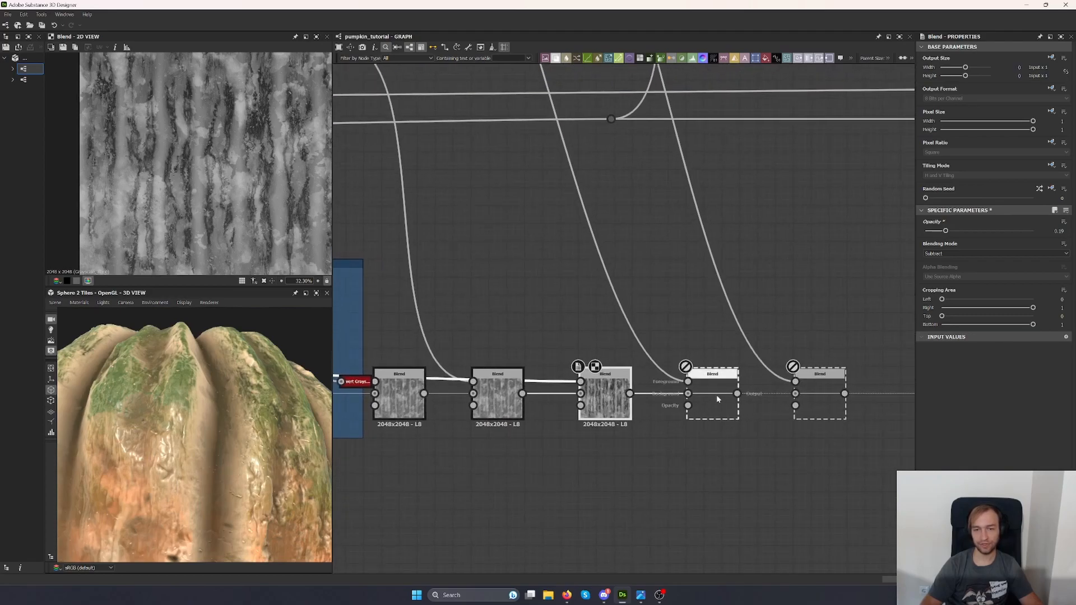
pyautogui.scroll(-5, 247, 428)
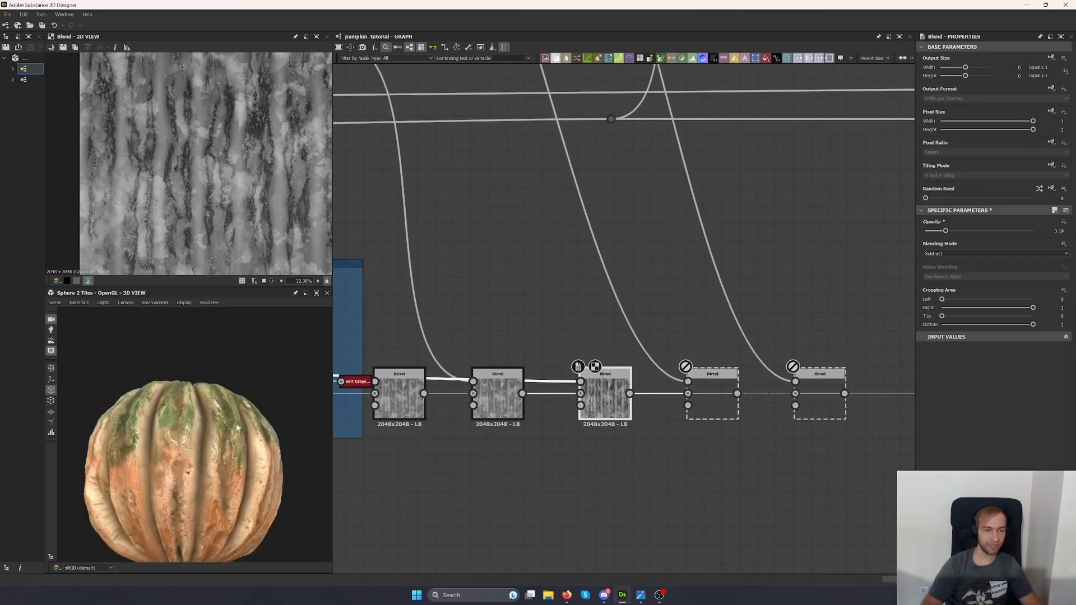
pyautogui.moveTo(234, 425); pyautogui.dragTo(216, 429)
pyautogui.click(712, 404)
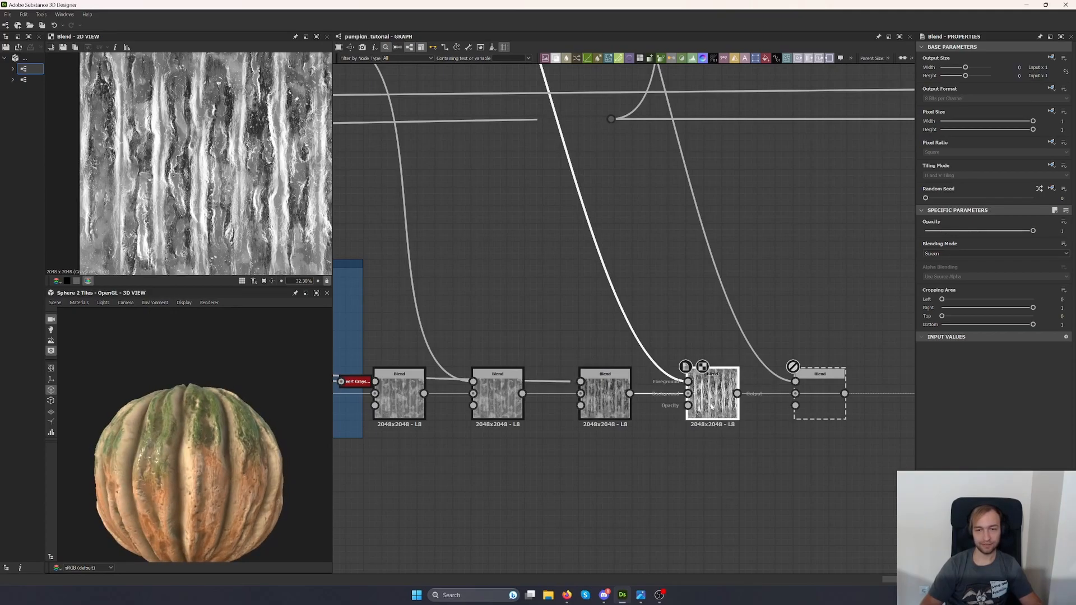
pyautogui.hotkey('shift', 'd')
pyautogui.hotkey('shift', 'd')
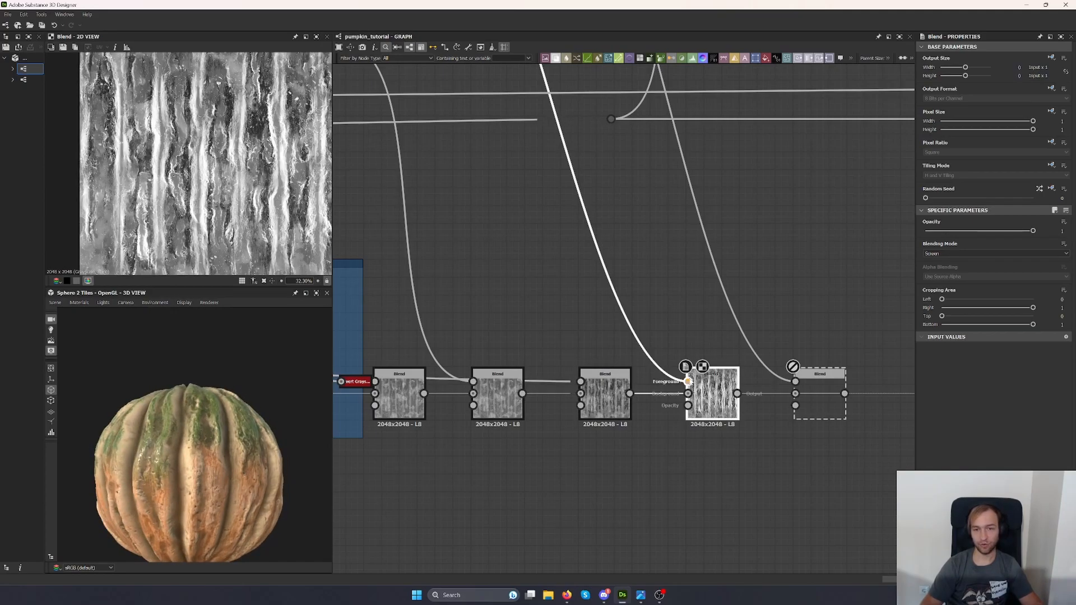
# Trace the fourth roughness Blend's foreground to the Histogram Scan, preview the colour Blend using that mask, and return to the roughness Blend.
pyautogui.doubleClick(688, 382)
pyautogui.scroll(-4, 729, 442)
pyautogui.scroll(3, 562, 154)
pyautogui.click(566, 165)
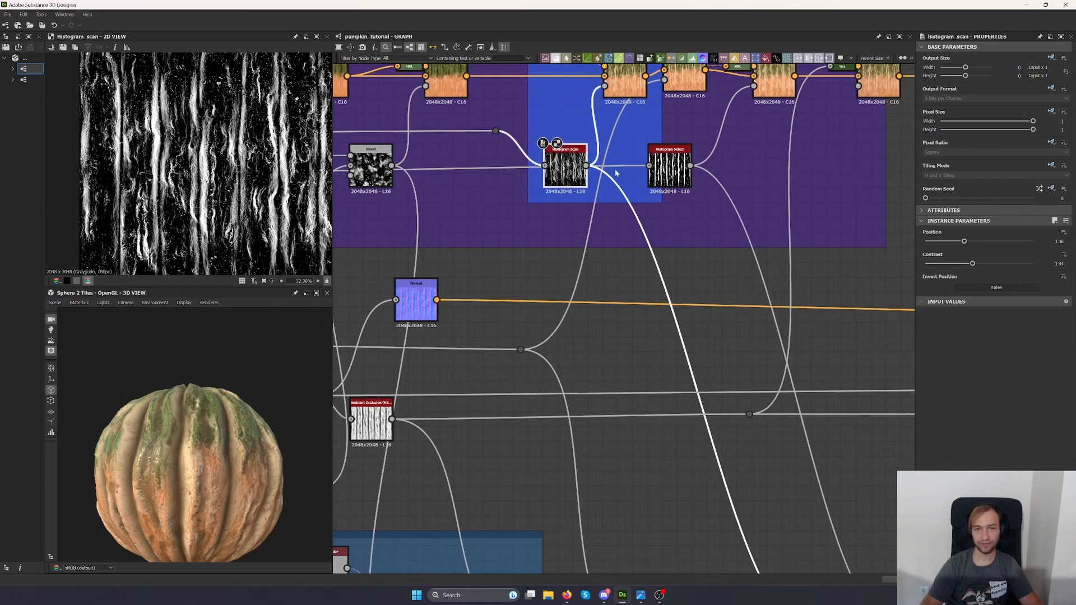
pyautogui.moveTo(615, 170); pyautogui.dragTo(615, 276, button='middle')
pyautogui.doubleClick(634, 180)
pyautogui.moveTo(953, 231); pyautogui.dragTo(1040, 240)
pyautogui.moveTo(687, 468); pyautogui.dragTo(603, 197, button='middle')
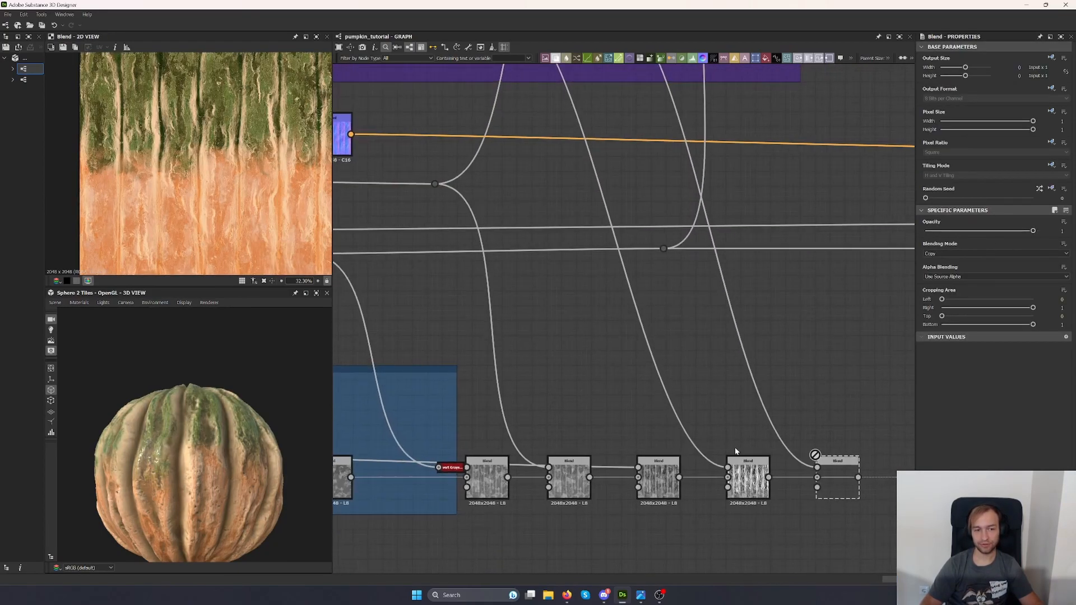
pyautogui.scroll(3, 768, 496)
pyautogui.doubleClick(724, 465)
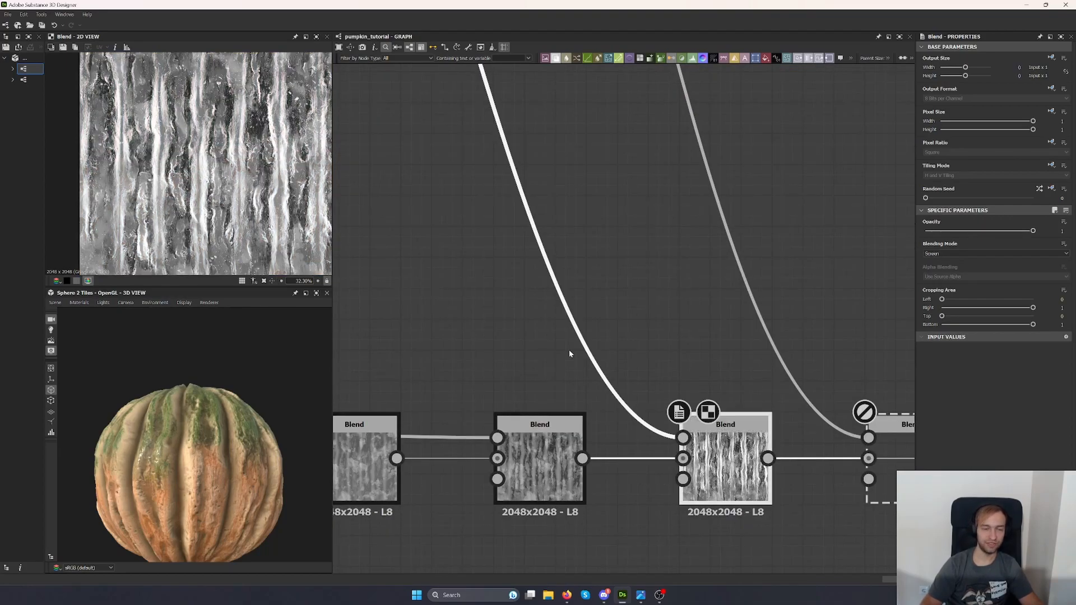
# Enable the last roughness Blend, preview the Histogram Select feeding its foreground, and set the Blend's opacity to 0.38.
pyautogui.moveTo(800, 487); pyautogui.dragTo(570, 355, button='middle')
pyautogui.doubleClick(689, 327)
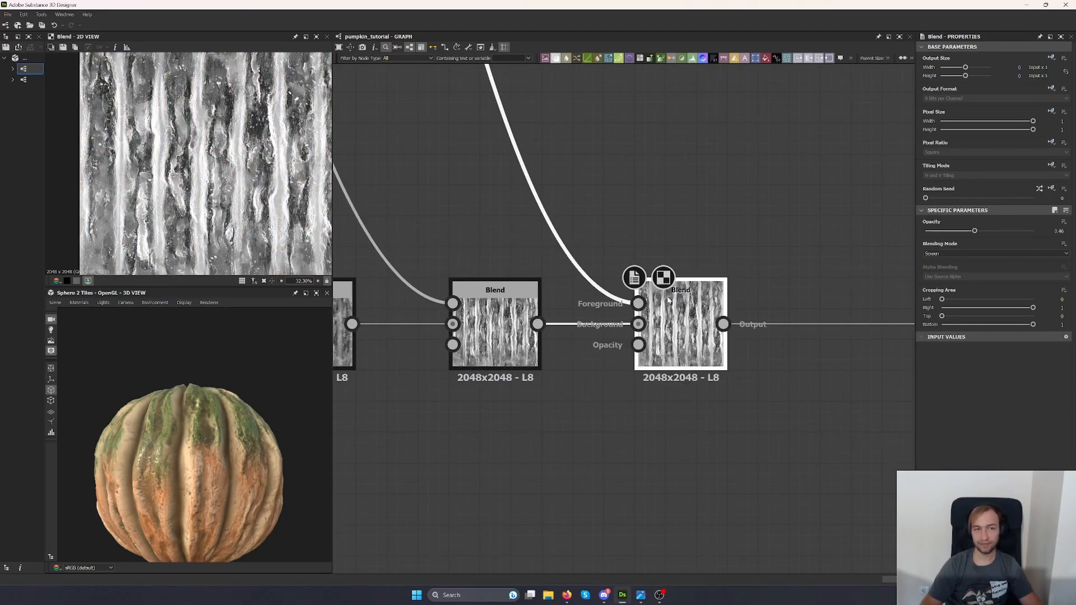
pyautogui.doubleClick(637, 306)
pyautogui.scroll(-4, 692, 494)
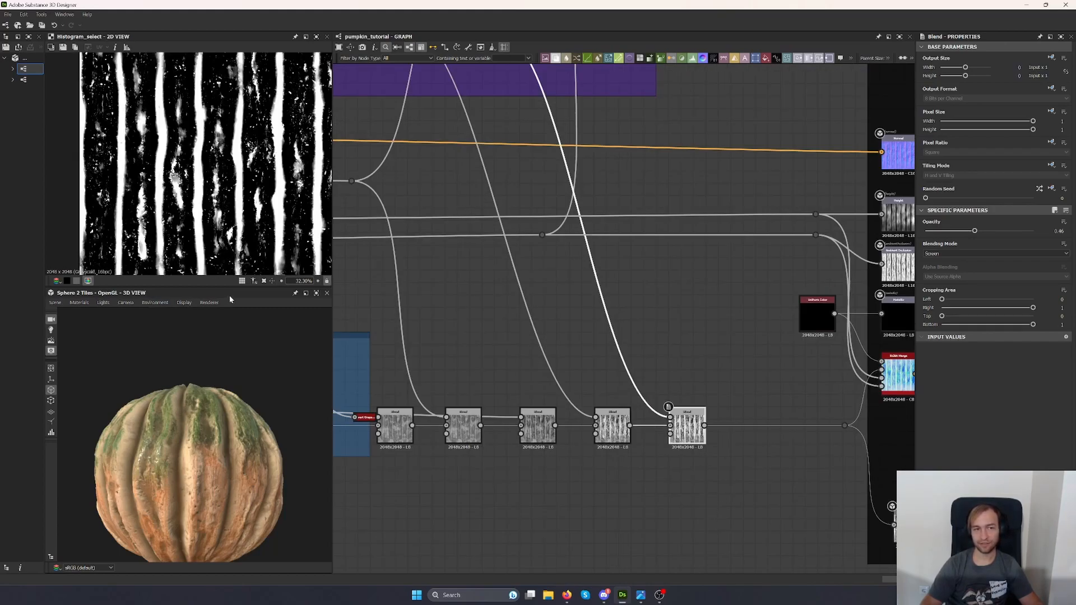
pyautogui.doubleClick(689, 429)
pyautogui.moveTo(961, 233)
pyautogui.mouseDown()
pyautogui.moveTo(1049, 233)
pyautogui.moveTo(967, 235)
pyautogui.mouseUp()
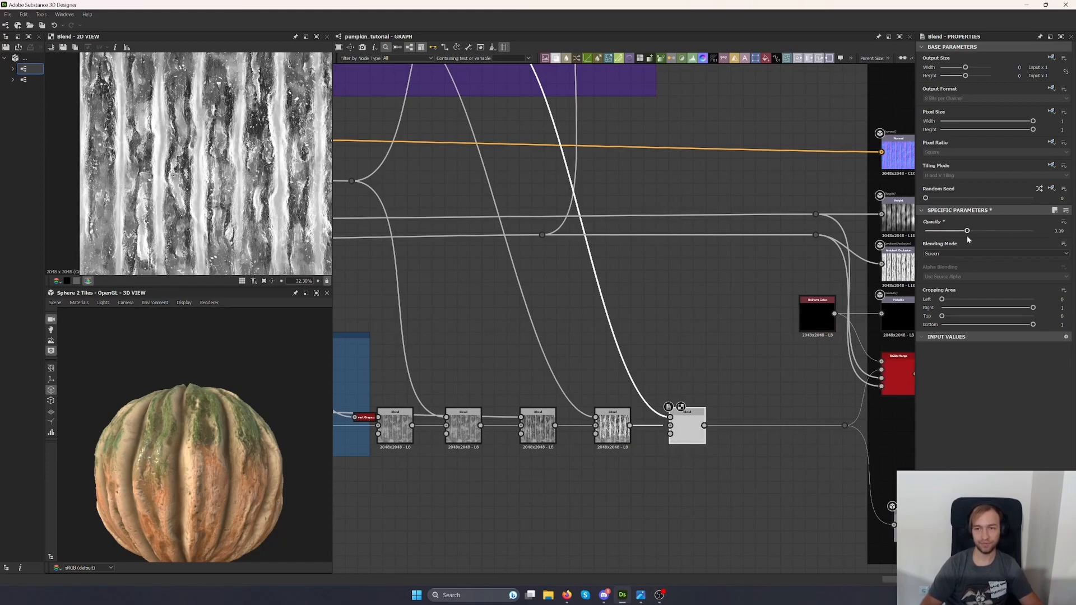
# Preview the Base Color output and examine the RGBA Merge node that feeds the MRAH Packed output.
pyautogui.scroll(-5, 732, 472)
pyautogui.moveTo(801, 474); pyautogui.dragTo(736, 452, button='middle')
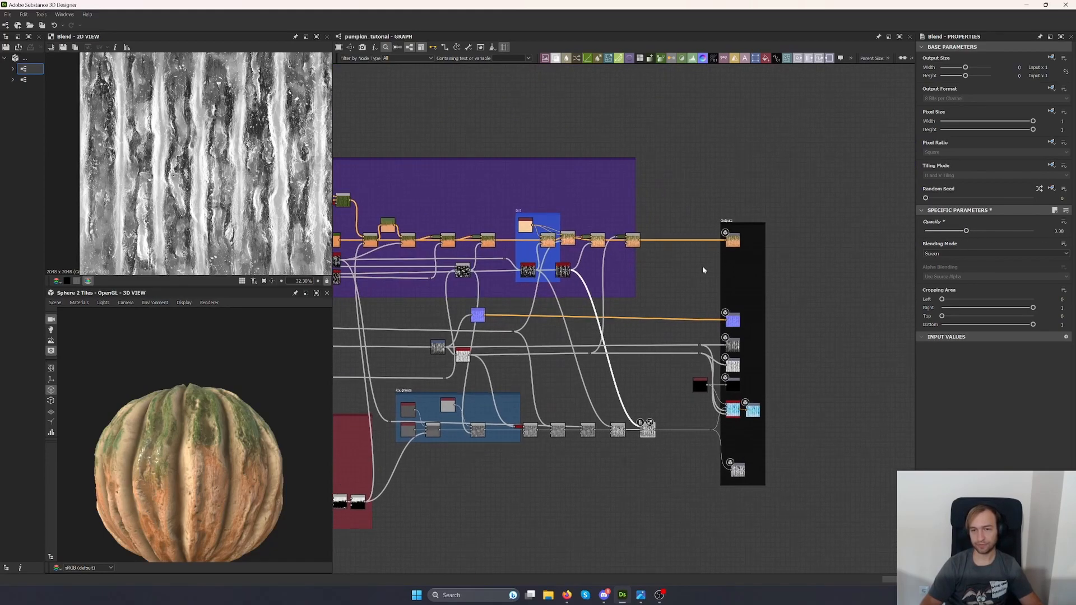
pyautogui.scroll(4, 729, 268)
pyautogui.doubleClick(739, 216)
pyautogui.scroll(-4, 258, 193)
pyautogui.scroll(2, 257, 192)
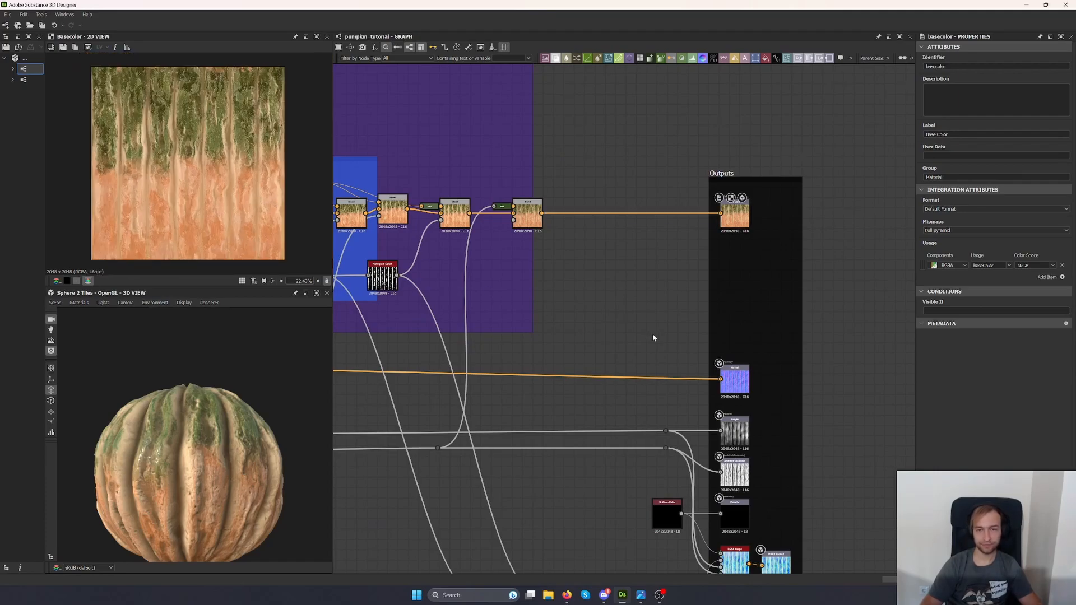
pyautogui.moveTo(663, 455); pyautogui.dragTo(616, 211, button='middle')
pyautogui.doubleClick(692, 332)
pyautogui.scroll(4, 695, 336)
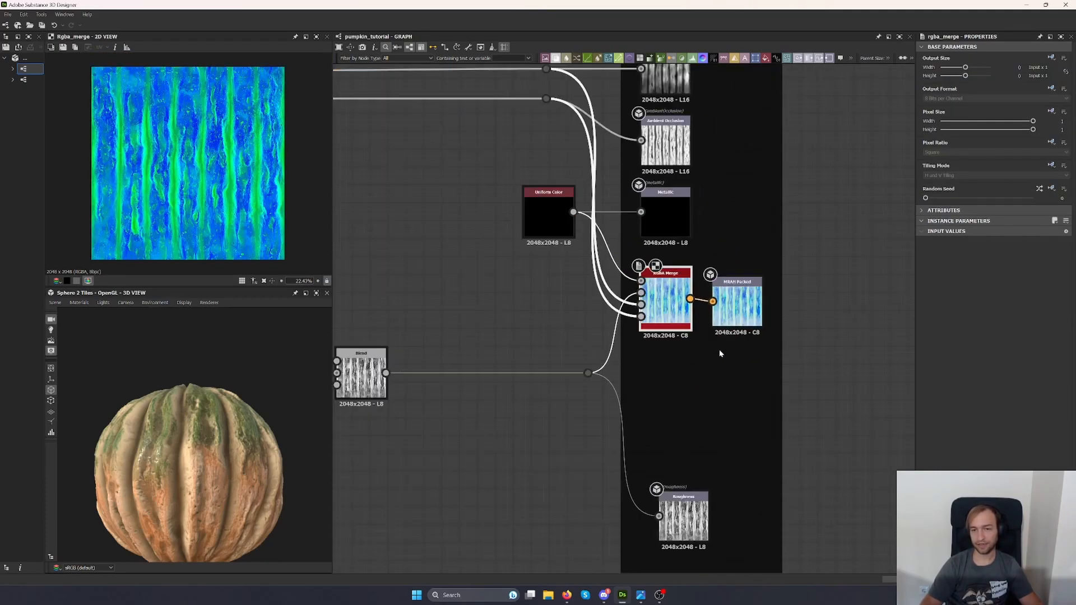
pyautogui.moveTo(682, 254); pyautogui.dragTo(678, 251)
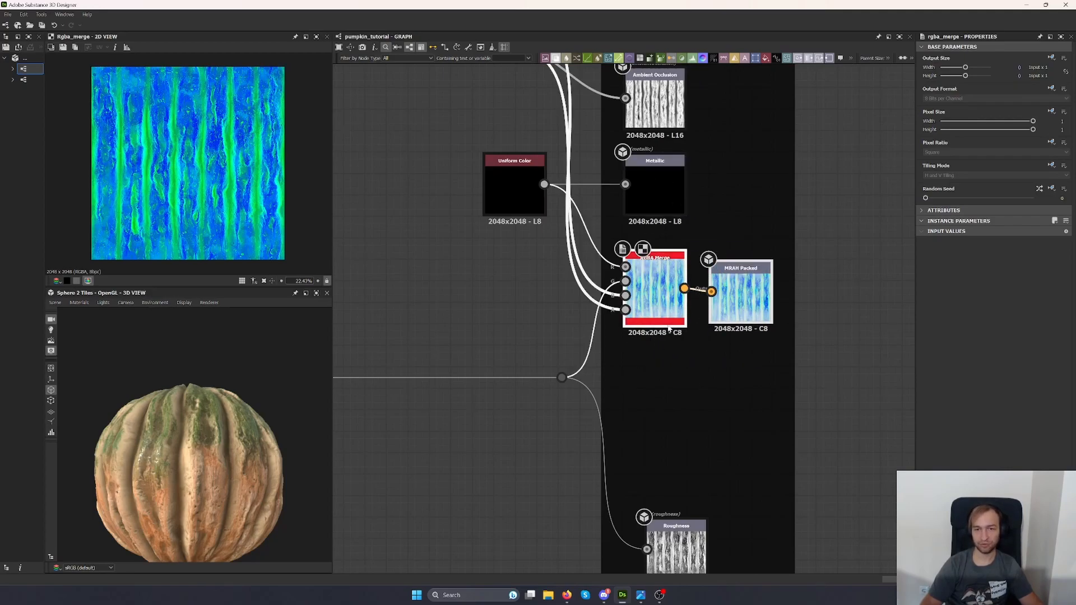
# Move the RGBA Merge and MRAH Packed nodes out of the Outputs frame to a free area beside it.
pyautogui.scroll(-4, 710, 396)
pyautogui.moveTo(723, 385); pyautogui.dragTo(773, 367)
pyautogui.moveTo(773, 368); pyautogui.dragTo(522, 424, button='middle')
pyautogui.moveTo(521, 423); pyautogui.dragTo(730, 94)
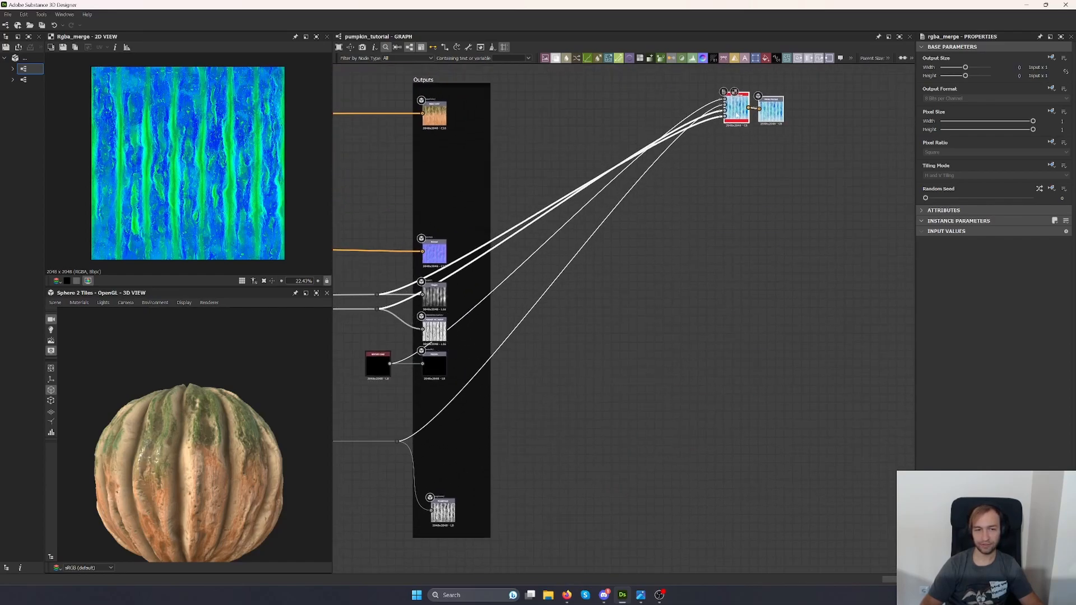
# Look over the remaining nodes in the Outputs frame and preview the Height output.
pyautogui.moveTo(461, 470); pyautogui.dragTo(567, 475, button='middle')
pyautogui.moveTo(577, 521); pyautogui.dragTo(572, 493)
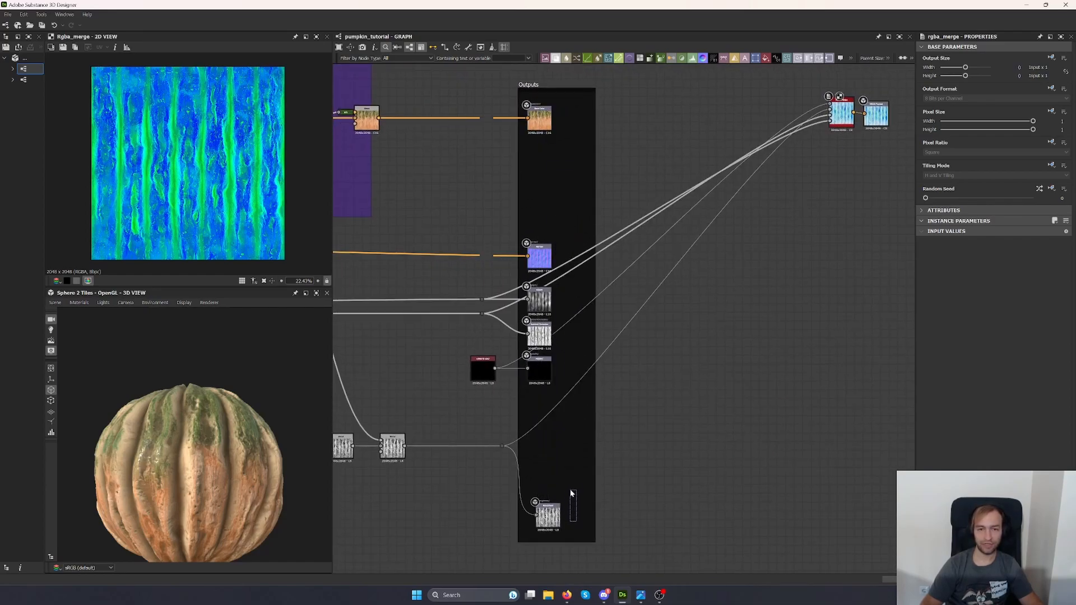
pyautogui.moveTo(750, 279); pyautogui.dragTo(750, 332, button='middle')
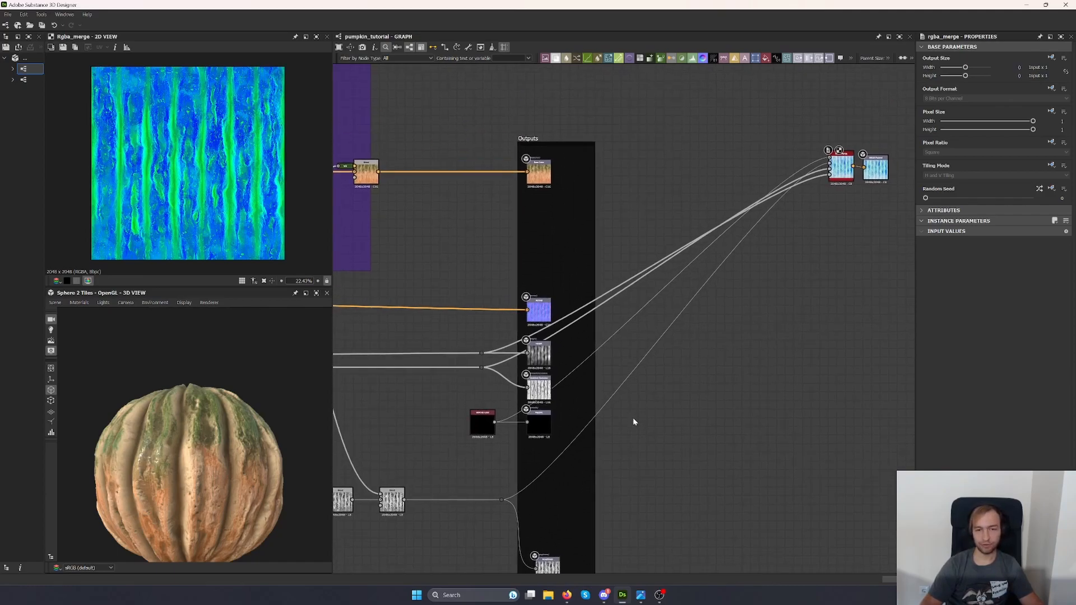
pyautogui.moveTo(633, 421); pyautogui.dragTo(796, 373, button='middle')
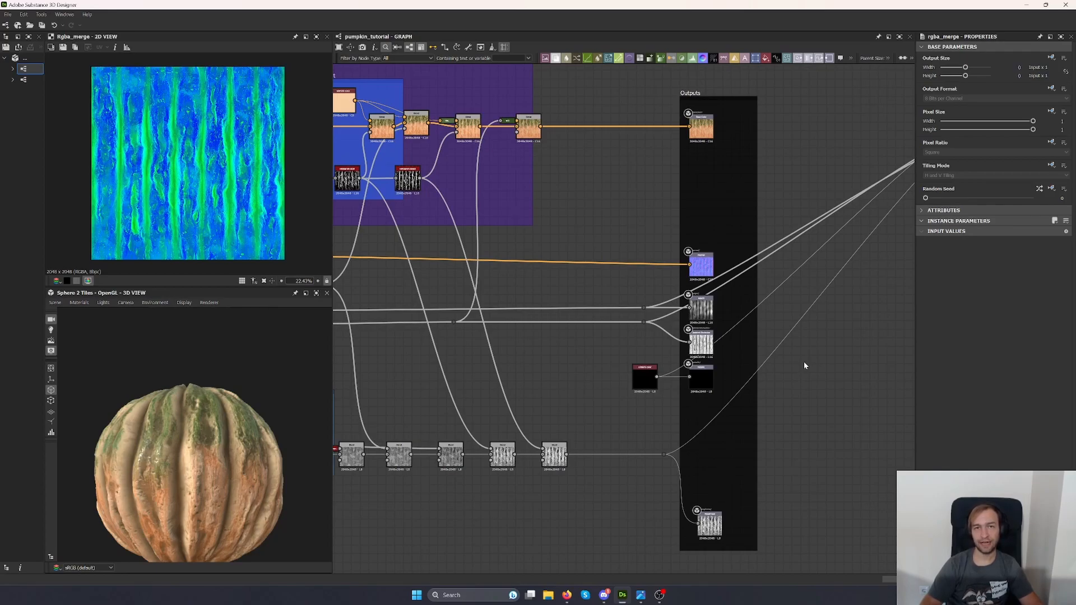
pyautogui.scroll(5, 713, 361)
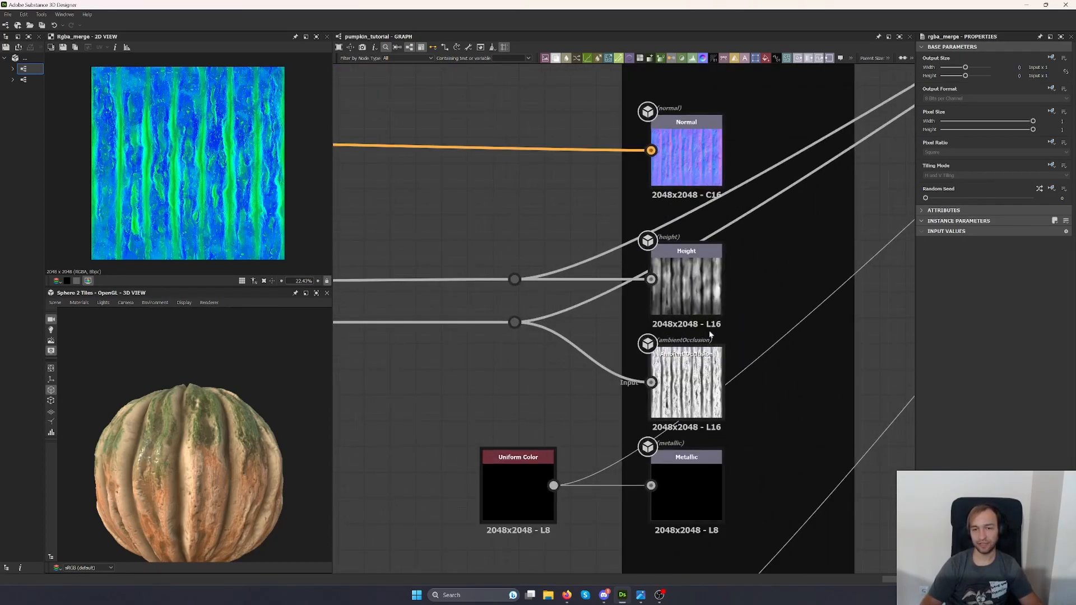
pyautogui.doubleClick(702, 308)
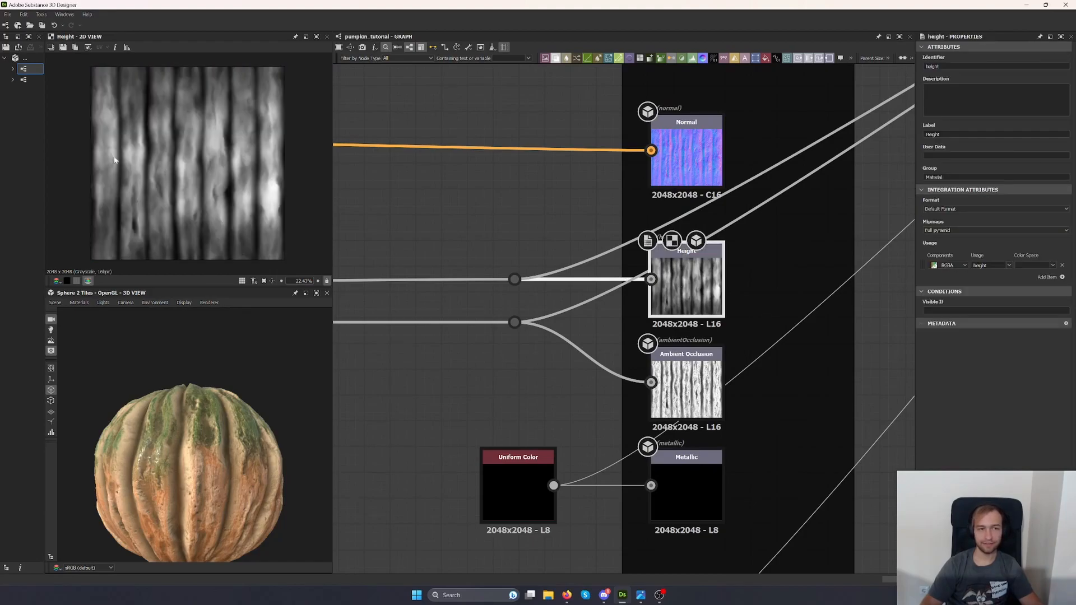